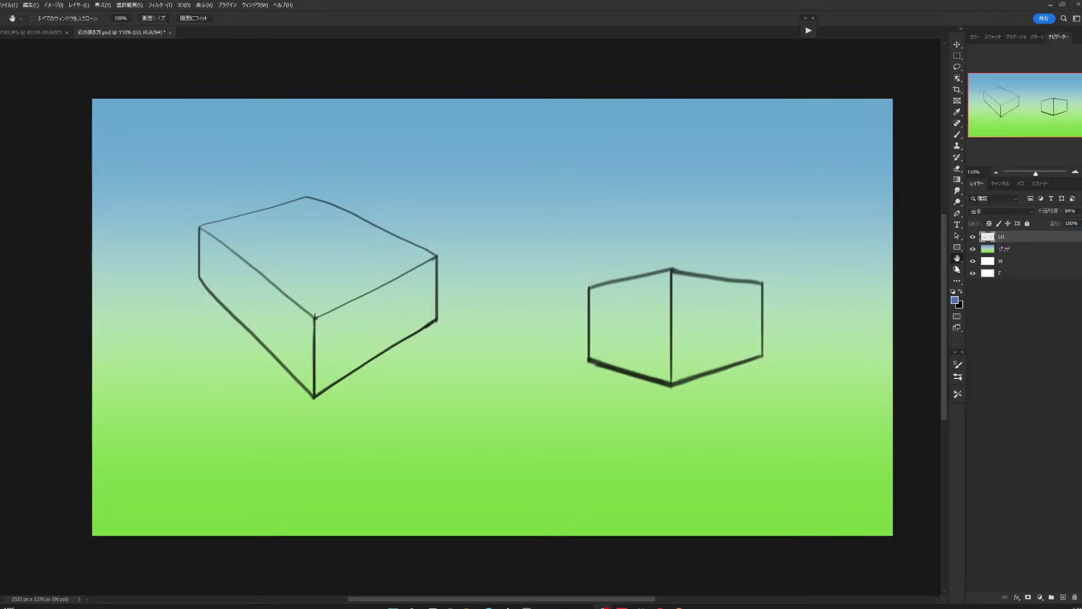
# Review the history, snapshot the painted-rocks state, and revert to the original box sketch.
pyautogui.click(1039, 184)
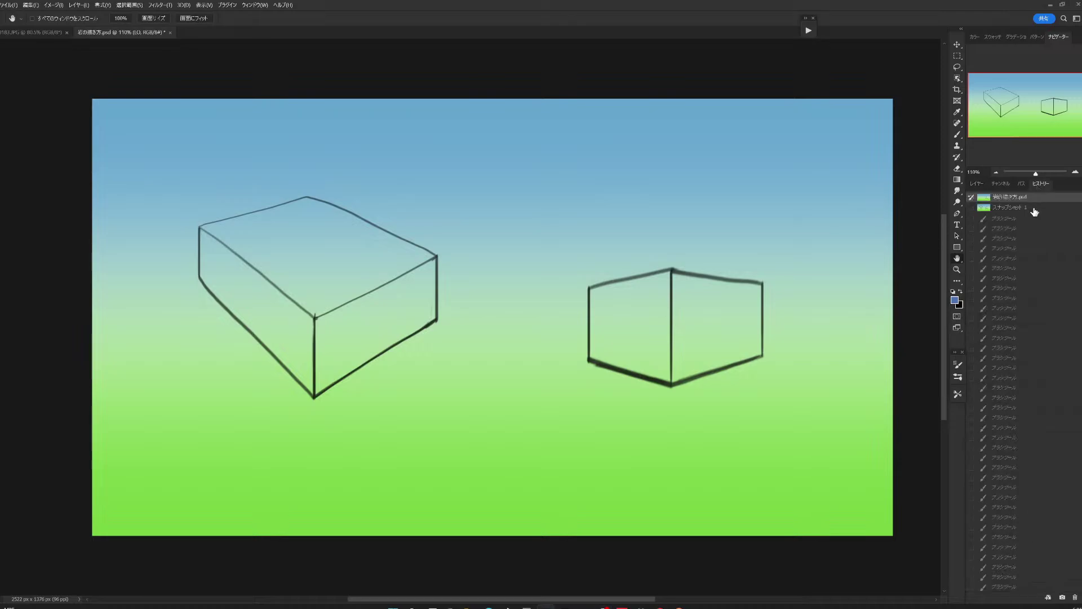
pyautogui.click(1035, 208)
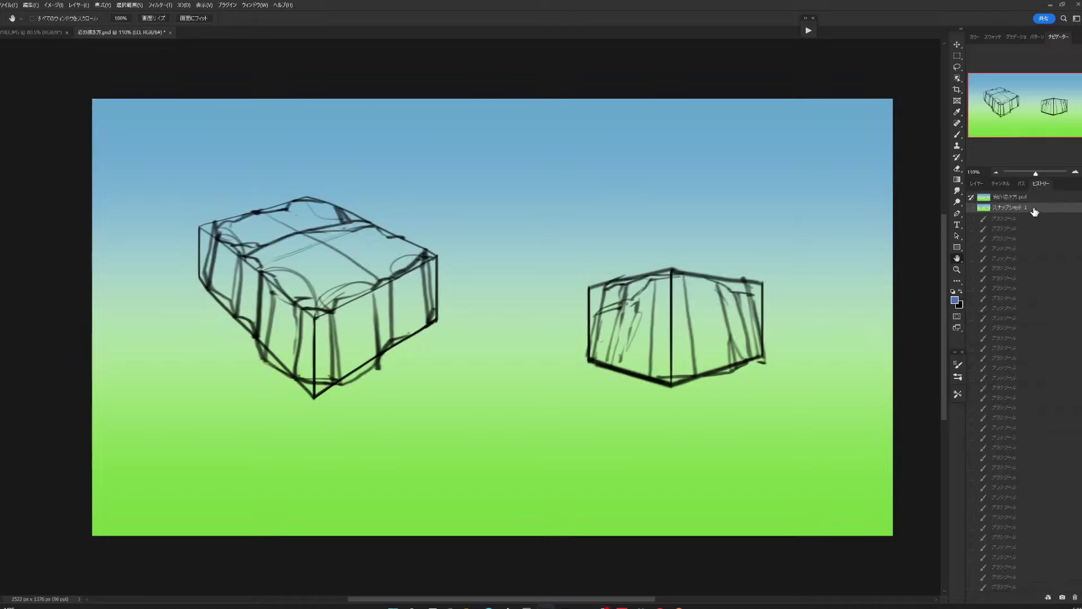
pyautogui.scroll(-1, 1047, 484)
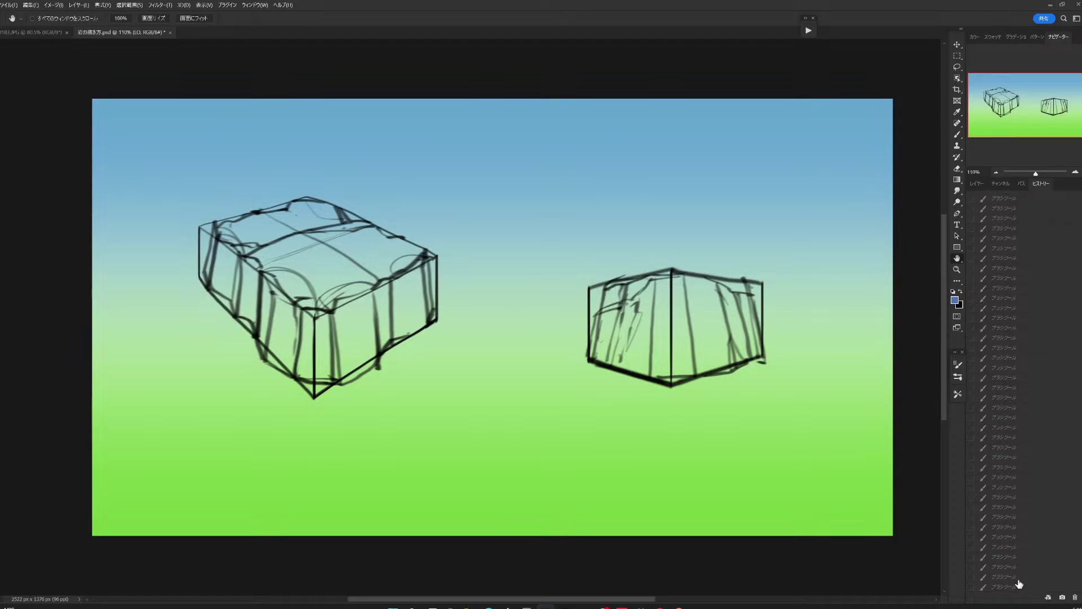
pyautogui.click(1020, 586)
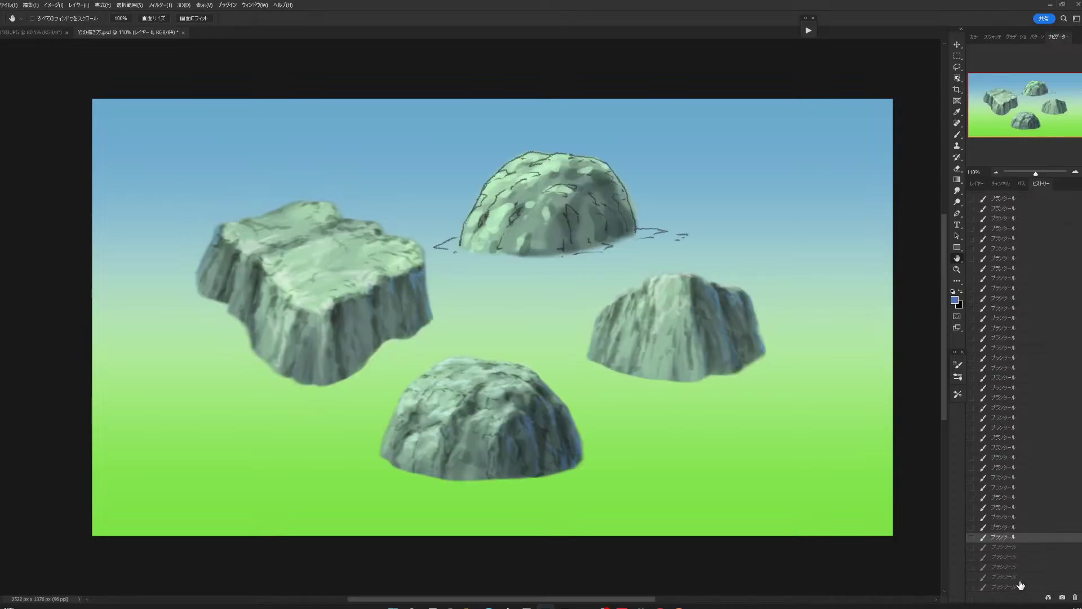
pyautogui.hotkey('ctrl', 'alt', 'z')
pyautogui.hotkey('ctrl', 'alt', 'z')
pyautogui.hotkey('ctrl', 'alt', 'z')
pyautogui.hotkey('ctrl', 'alt', 'z')
pyautogui.hotkey('ctrl', 'alt', 'z')
pyautogui.hotkey('ctrl', 'alt', 'z')
pyautogui.hotkey('ctrl', 'alt', 'z')
pyautogui.hotkey('ctrl', 'alt', 'z')
pyautogui.hotkey('ctrl', 'alt', 'z')
pyautogui.hotkey('ctrl', 'alt', 'z')
pyautogui.hotkey('ctrl', 'alt', 'z')
pyautogui.hotkey('ctrl', 'alt', 'z')
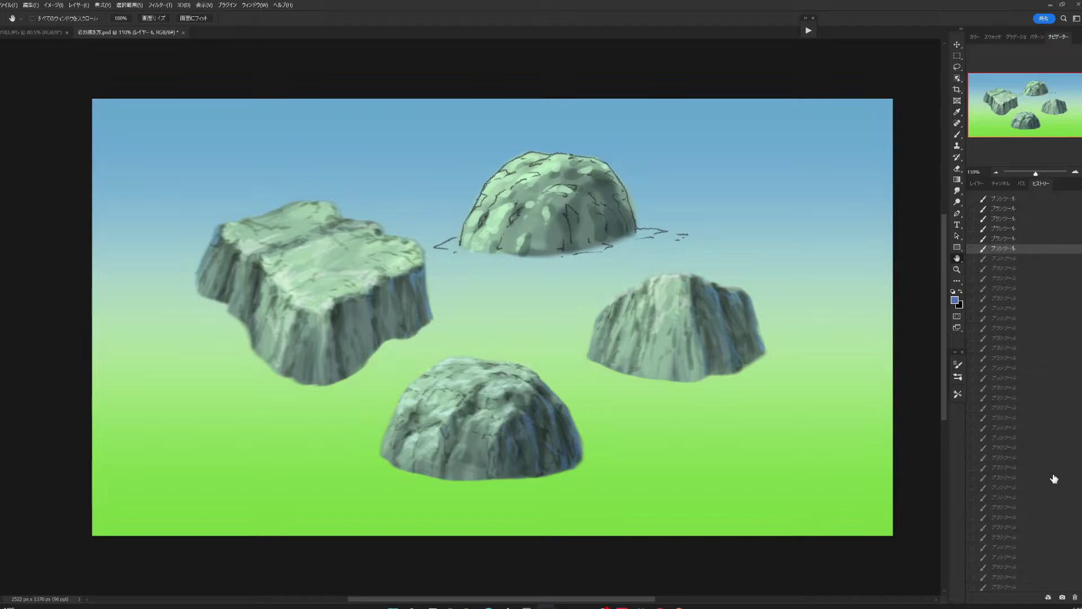
pyautogui.hotkey('ctrl', 'alt', 'z')
pyautogui.hotkey('ctrl', 'alt', 'z')
pyautogui.hotkey('ctrl', 'alt', 'z')
pyautogui.scroll(-2, 1058, 517)
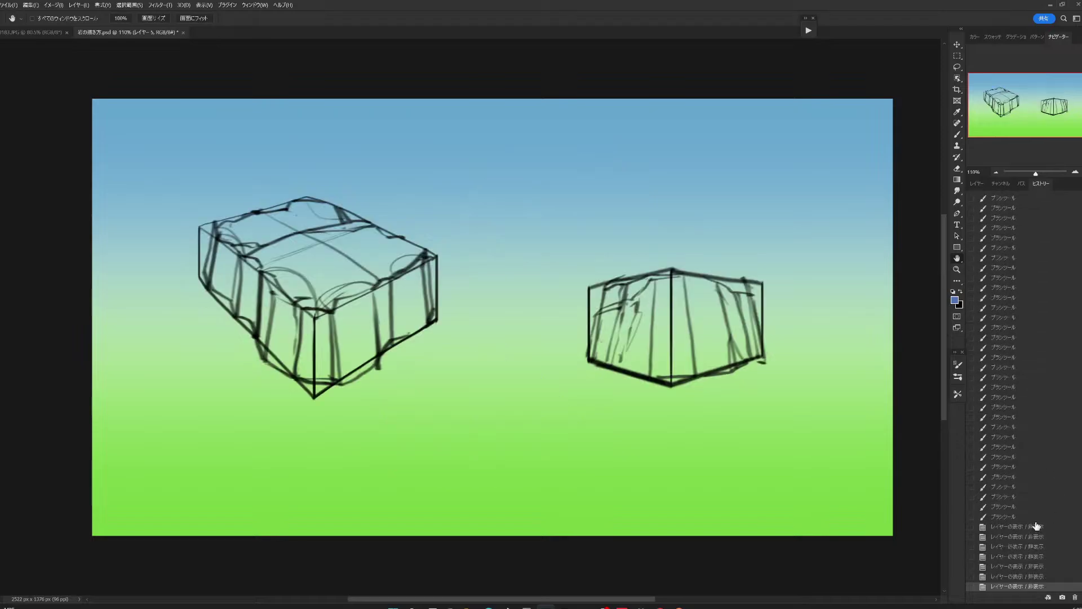
pyautogui.click(1036, 522)
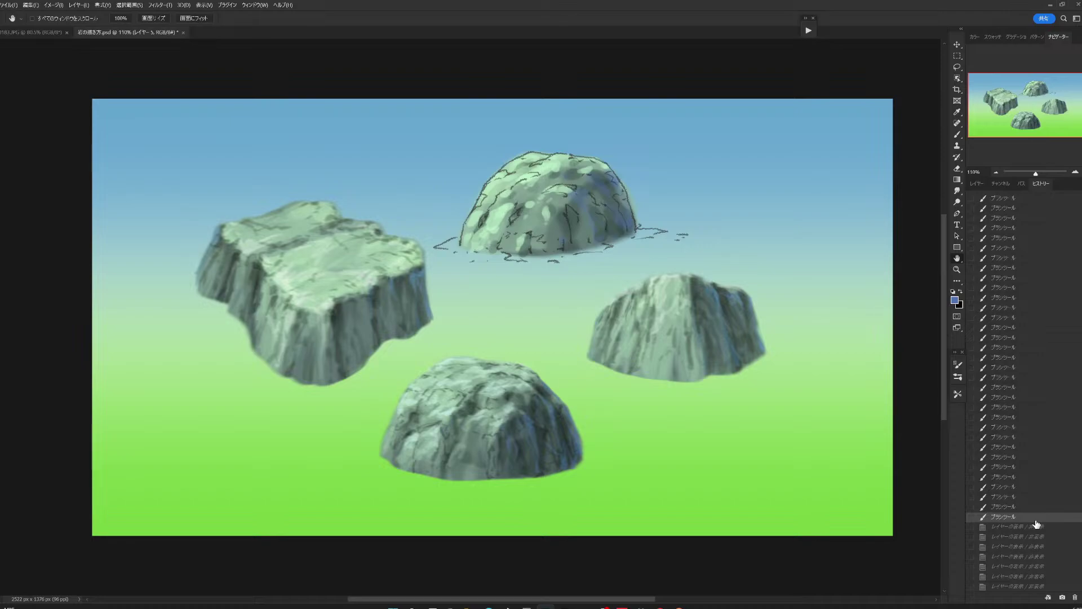
pyautogui.click(1063, 598)
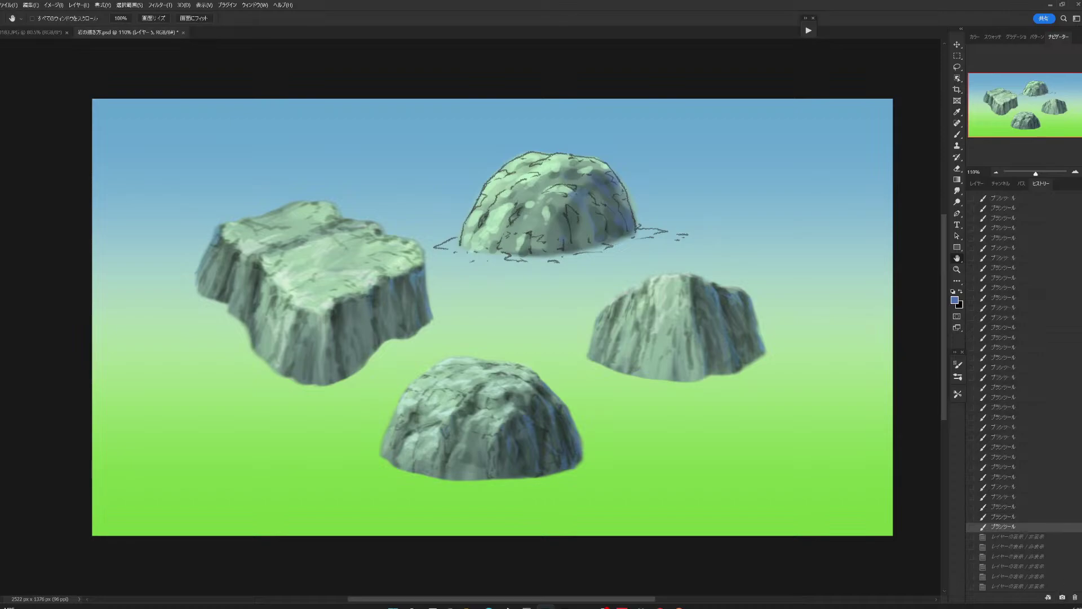
pyautogui.scroll(3, 1013, 281)
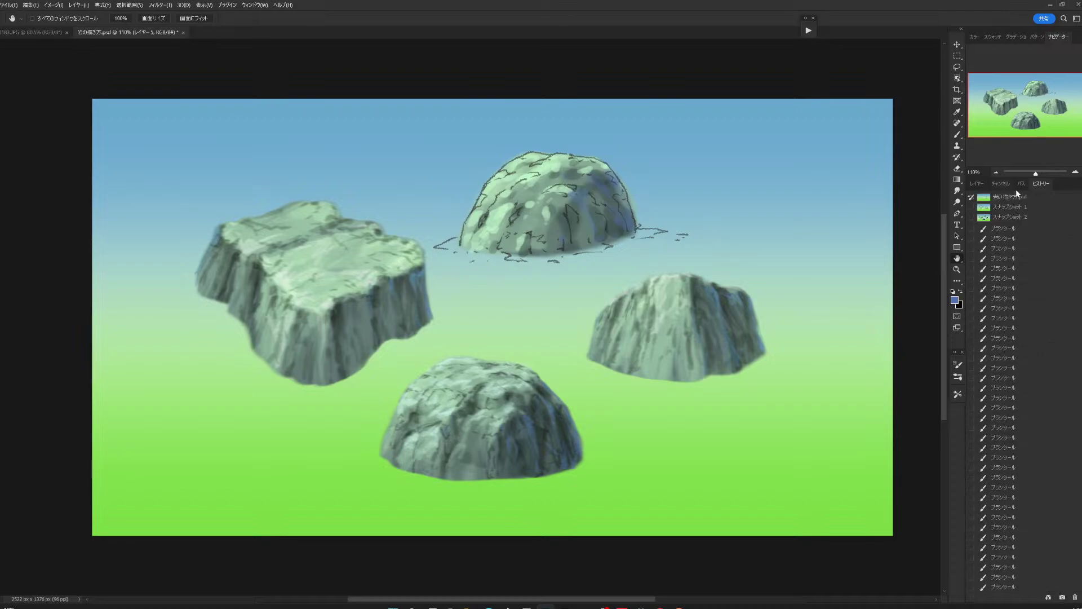
pyautogui.click(1015, 198)
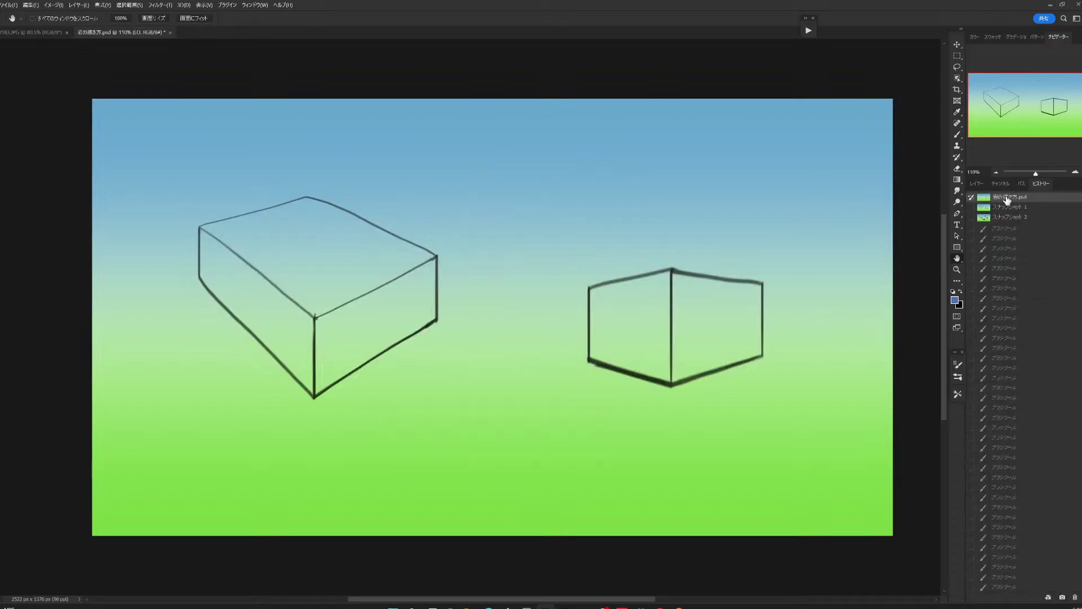
pyautogui.click(976, 183)
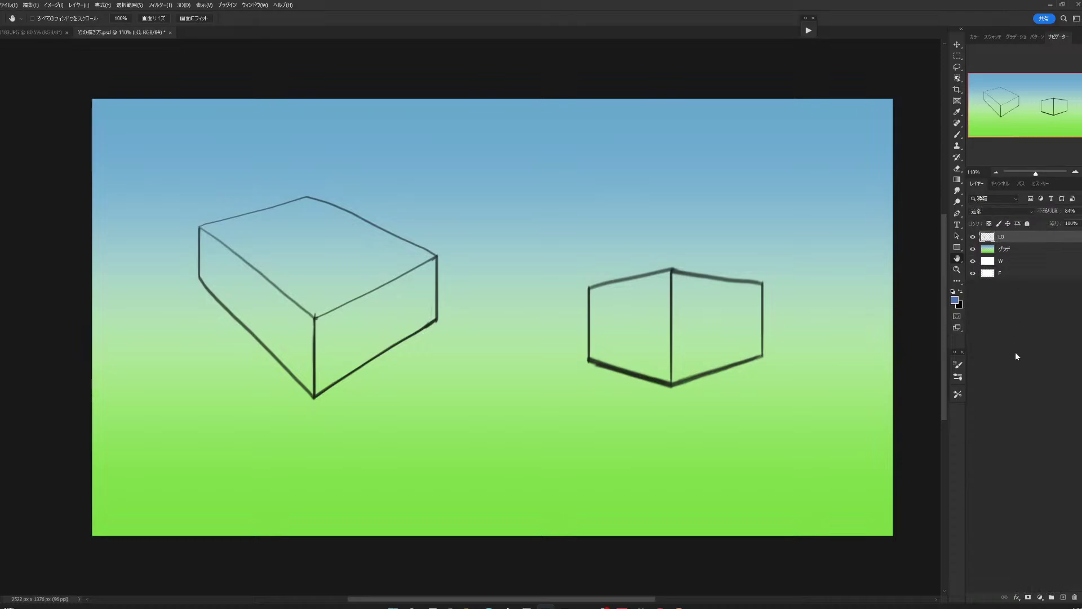
# Add a new layer and set up a dark brush at 87% opacity, size 15.
pyautogui.click(1063, 597)
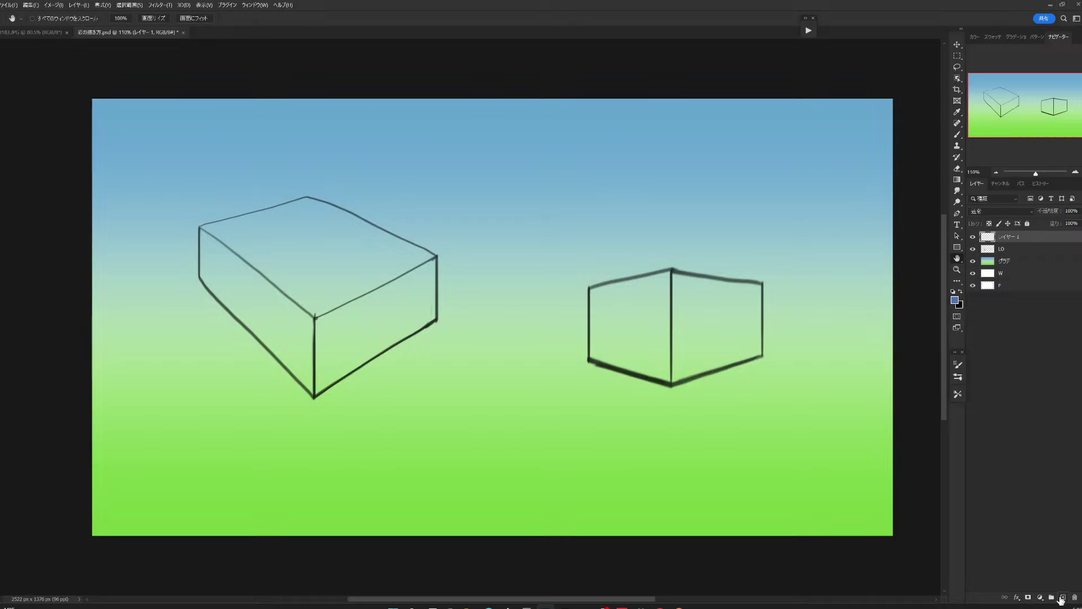
pyautogui.click(958, 135)
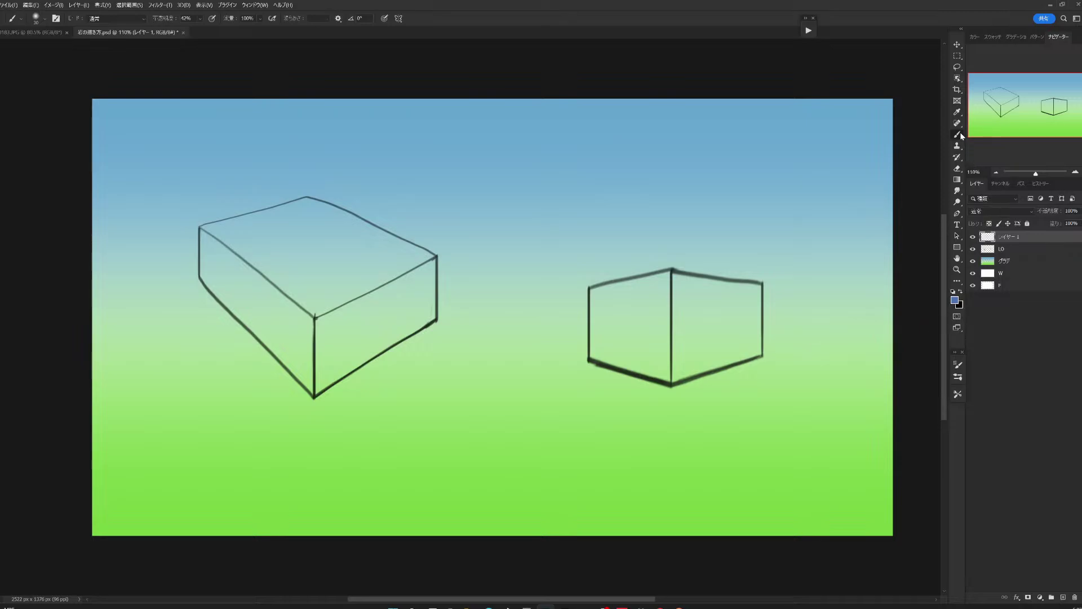
pyautogui.click(201, 18)
pyautogui.moveTo(210, 29); pyautogui.dragTo(225, 30)
pyautogui.click(358, 69)
pyautogui.press('[')
pyautogui.press('[')
pyautogui.press('[')
pyautogui.click(961, 292)
# Sketch centre guide lines across the large box's top and both faces of the small box.
pyautogui.moveTo(258, 269); pyautogui.dragTo(370, 223)
pyautogui.moveTo(261, 210)
pyautogui.mouseDown()
pyautogui.moveTo(379, 286)
pyautogui.moveTo(380, 353)
pyautogui.mouseUp()
pyautogui.moveTo(256, 271); pyautogui.dragTo(253, 335)
pyautogui.moveTo(724, 283); pyautogui.dragTo(726, 365)
pyautogui.moveTo(624, 282); pyautogui.dragTo(626, 364)
pyautogui.moveTo(590, 326); pyautogui.dragTo(762, 326)
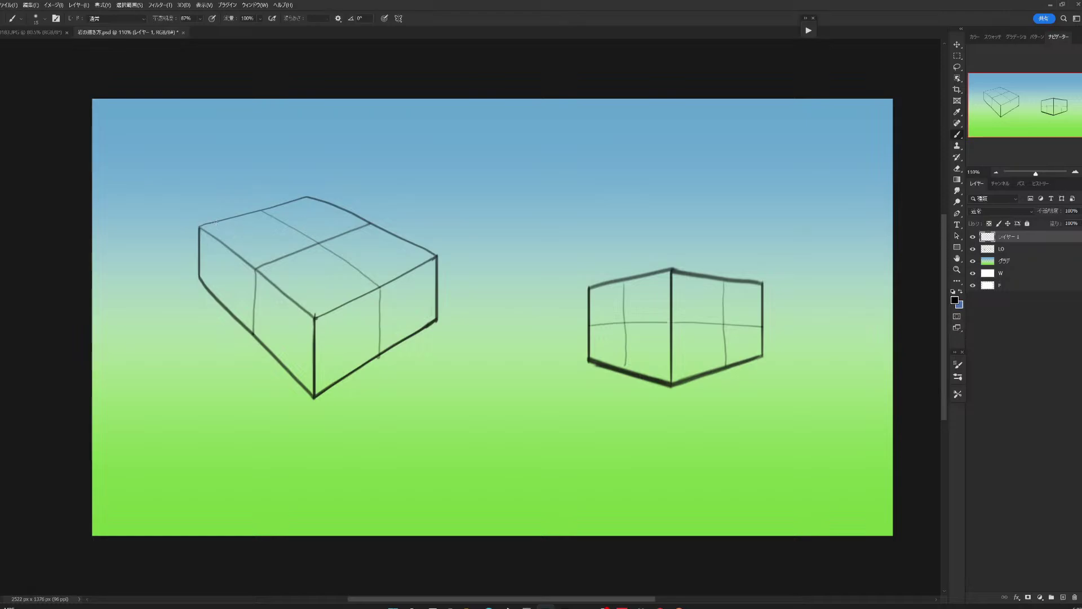
# Sketch rough vertical edge strokes and rounded corners on the large box.
pyautogui.moveTo(216, 222); pyautogui.dragTo(202, 279)
pyautogui.hotkey('ctrl', 'z')
pyautogui.moveTo(212, 236); pyautogui.dragTo(206, 282)
pyautogui.moveTo(215, 222); pyautogui.dragTo(213, 247)
pyautogui.moveTo(300, 306)
pyautogui.mouseDown()
pyautogui.moveTo(335, 309)
pyautogui.moveTo(335, 377)
pyautogui.mouseUp()
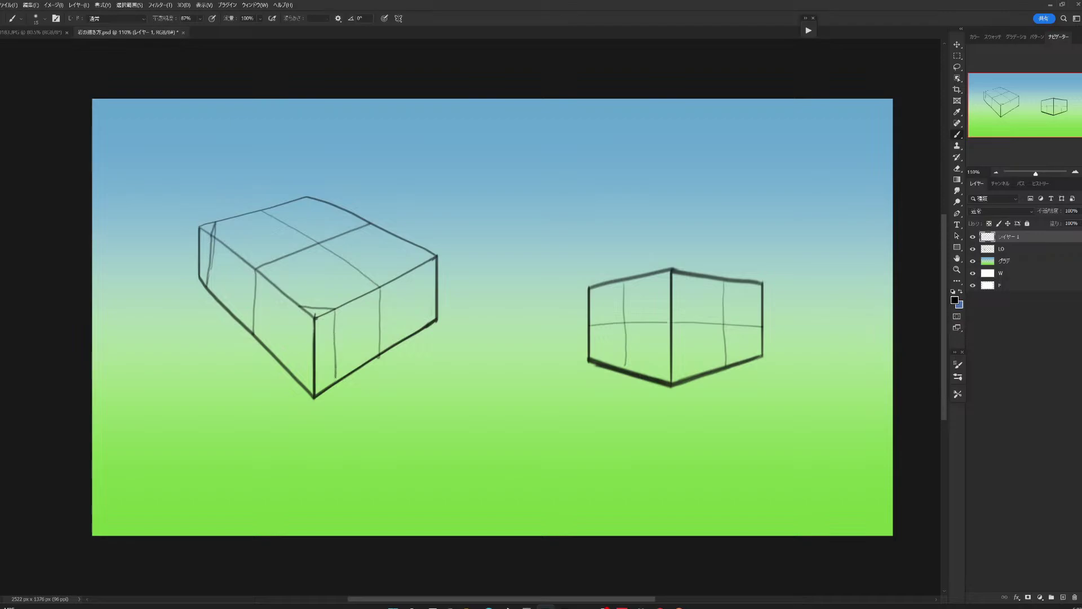
pyautogui.moveTo(301, 307); pyautogui.dragTo(300, 379)
pyautogui.moveTo(428, 250)
pyautogui.mouseDown()
pyautogui.moveTo(419, 327)
pyautogui.moveTo(432, 308)
pyautogui.mouseUp()
pyautogui.moveTo(427, 250); pyautogui.dragTo(430, 307)
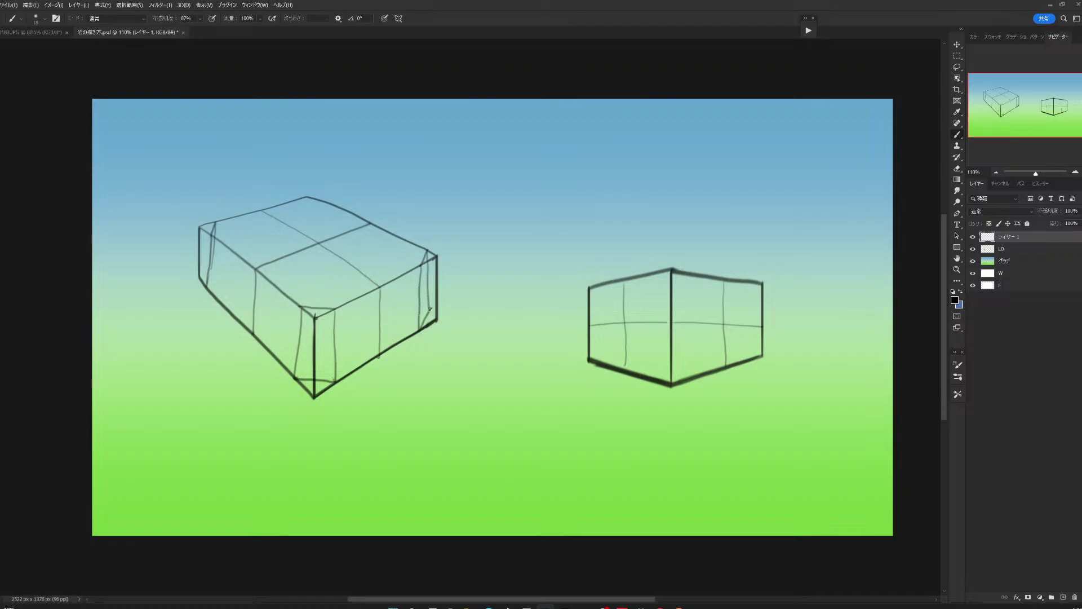
pyautogui.moveTo(293, 202); pyautogui.dragTo(324, 201)
# Sketch curved vertical edge lines across the small box's faces.
pyautogui.moveTo(647, 276)
pyautogui.mouseDown()
pyautogui.moveTo(684, 276)
pyautogui.moveTo(649, 286)
pyautogui.moveTo(639, 375)
pyautogui.mouseUp()
pyautogui.moveTo(686, 280)
pyautogui.mouseDown()
pyautogui.moveTo(698, 377)
pyautogui.moveTo(641, 375)
pyautogui.mouseUp()
pyautogui.moveTo(608, 284); pyautogui.dragTo(593, 364)
pyautogui.moveTo(748, 282); pyautogui.dragTo(760, 356)
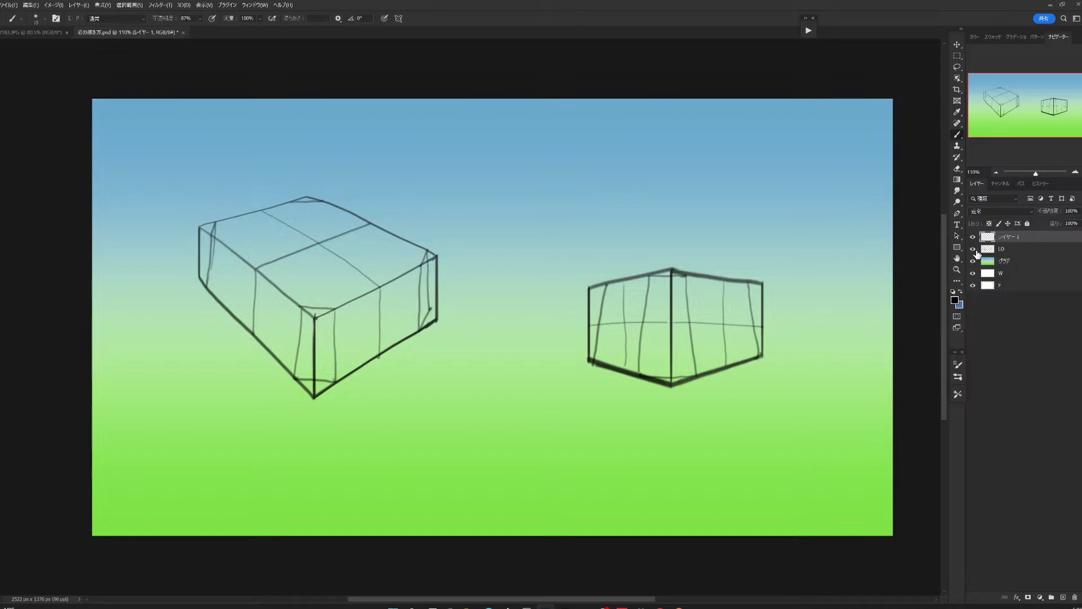
# Fade the LO box outline layer to 45% opacity and add a new sketch layer.
pyautogui.click(974, 250)
pyautogui.click(974, 249)
pyautogui.click(1009, 249)
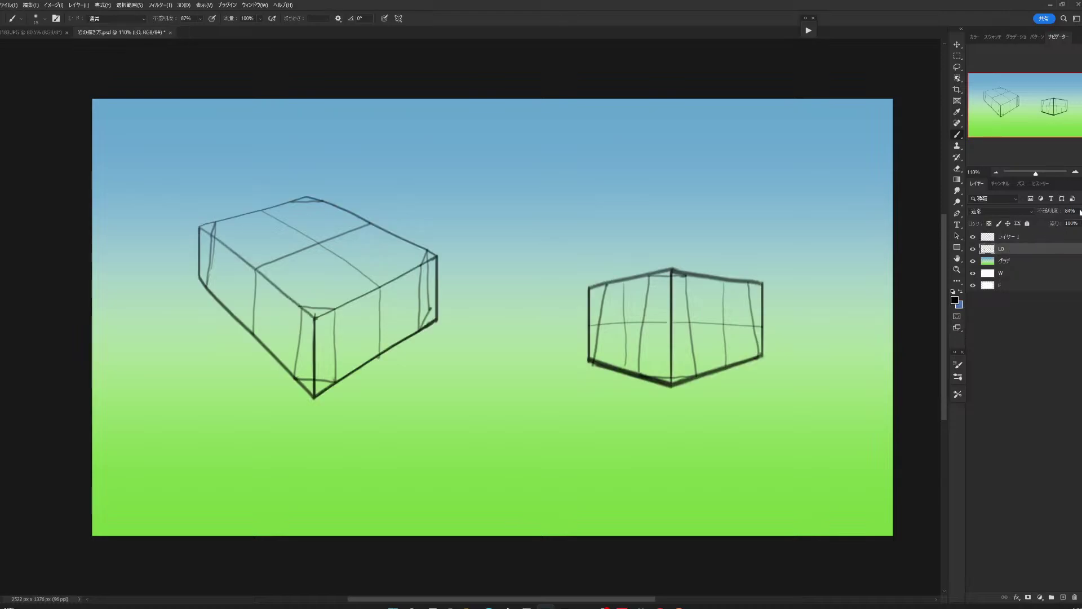
pyautogui.click(1076, 211)
pyautogui.moveTo(1075, 223); pyautogui.dragTo(1061, 223)
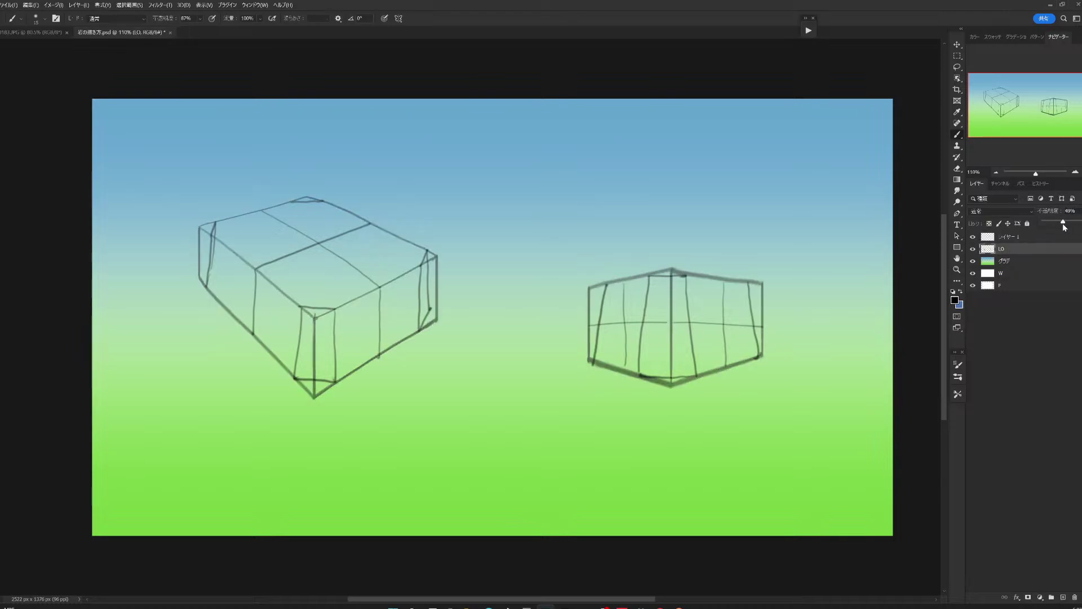
pyautogui.click(1015, 237)
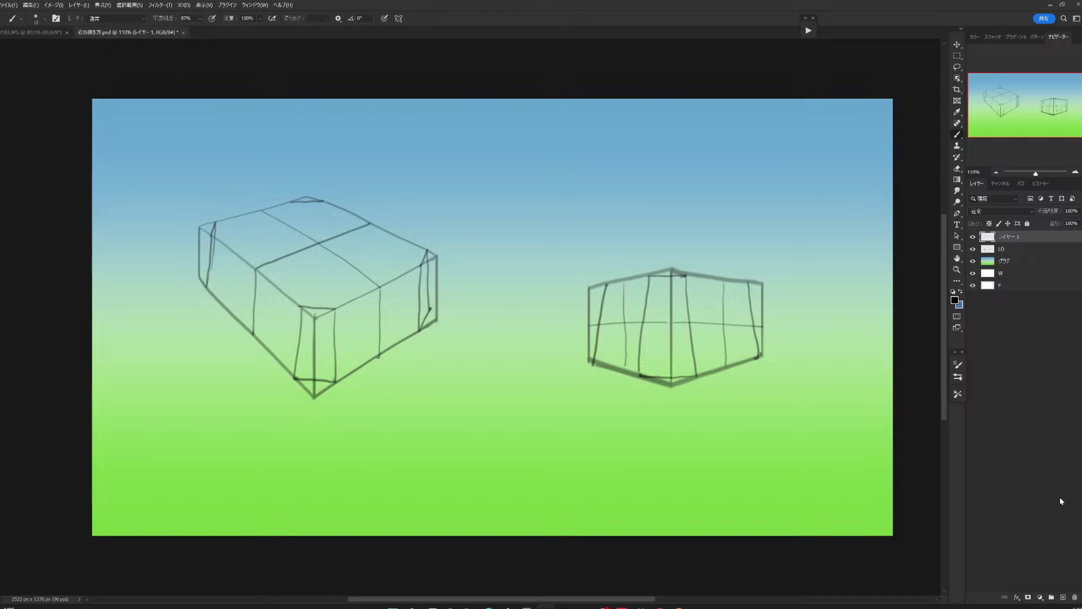
pyautogui.click(1064, 598)
# Sketch chipped edges and cracks on the large box's faces and top-left edge.
pyautogui.moveTo(397, 275); pyautogui.dragTo(384, 282)
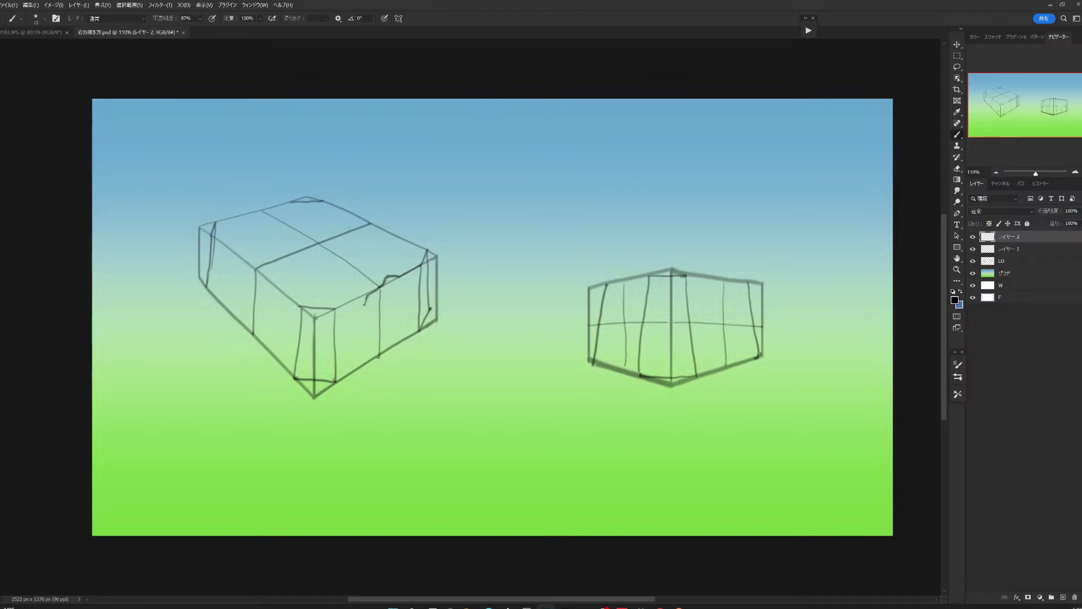
pyautogui.moveTo(364, 305)
pyautogui.mouseDown()
pyautogui.moveTo(339, 316)
pyautogui.moveTo(301, 309)
pyautogui.moveTo(336, 372)
pyautogui.moveTo(335, 393)
pyautogui.moveTo(297, 387)
pyautogui.moveTo(296, 375)
pyautogui.moveTo(364, 331)
pyautogui.moveTo(363, 369)
pyautogui.moveTo(336, 389)
pyautogui.mouseUp()
pyautogui.moveTo(399, 281)
pyautogui.mouseDown()
pyautogui.moveTo(400, 335)
pyautogui.moveTo(386, 300)
pyautogui.moveTo(386, 345)
pyautogui.moveTo(399, 342)
pyautogui.moveTo(370, 362)
pyautogui.mouseUp()
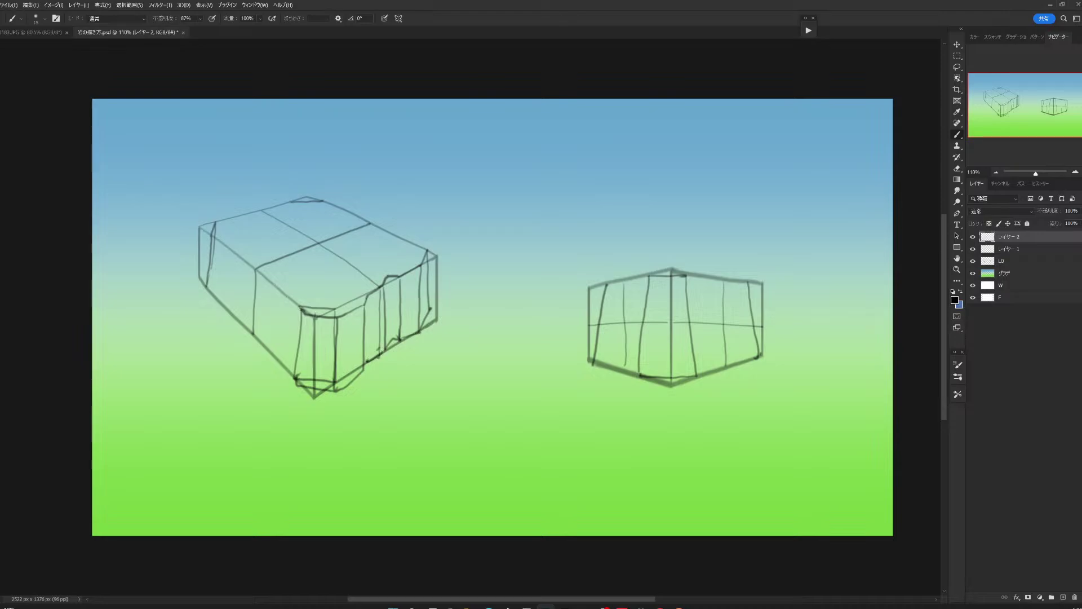
pyautogui.moveTo(242, 259)
pyautogui.mouseDown()
pyautogui.moveTo(258, 264)
pyautogui.moveTo(259, 333)
pyautogui.mouseUp()
pyautogui.moveTo(243, 259)
pyautogui.mouseDown()
pyautogui.moveTo(242, 325)
pyautogui.moveTo(255, 338)
pyautogui.mouseUp()
pyautogui.moveTo(223, 221)
pyautogui.mouseDown()
pyautogui.moveTo(284, 204)
pyautogui.moveTo(345, 211)
pyautogui.moveTo(395, 237)
pyautogui.mouseUp()
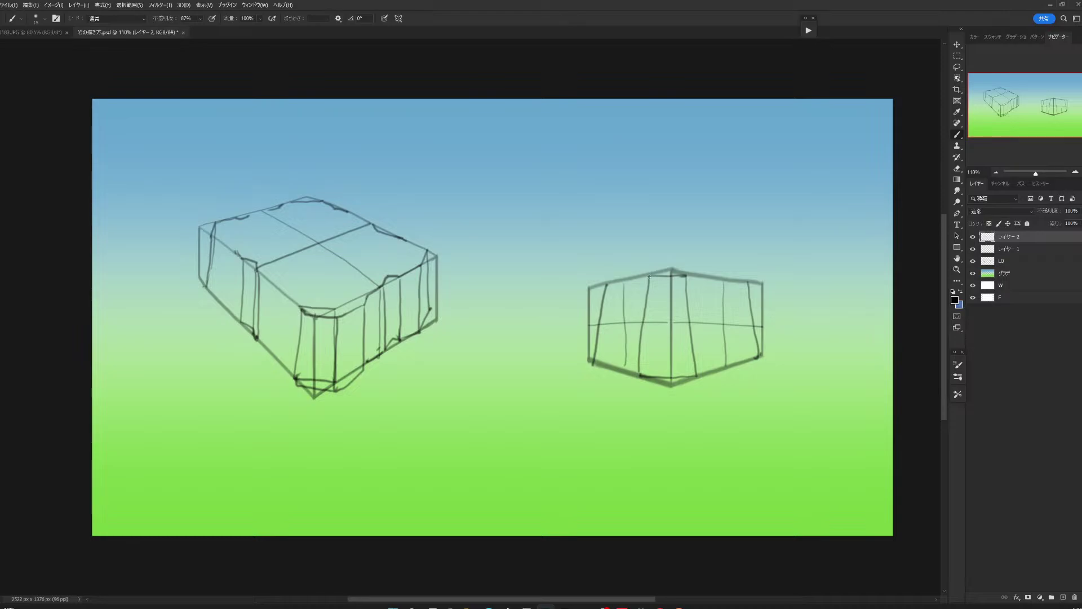
# Sketch cracks, chips and a rough top contour on the small box.
pyautogui.moveTo(623, 282); pyautogui.dragTo(609, 370)
pyautogui.moveTo(633, 277); pyautogui.dragTo(623, 286)
pyautogui.moveTo(727, 278)
pyautogui.mouseDown()
pyautogui.moveTo(736, 364)
pyautogui.moveTo(758, 351)
pyautogui.mouseUp()
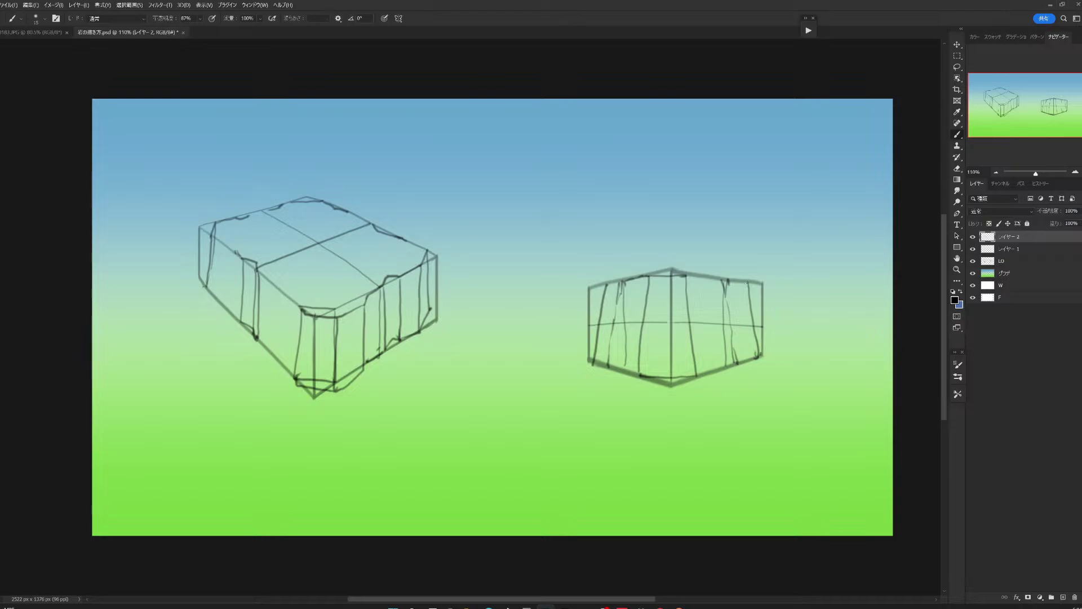
pyautogui.moveTo(738, 279); pyautogui.dragTo(687, 273)
pyautogui.moveTo(647, 276)
pyautogui.mouseDown()
pyautogui.moveTo(619, 283)
pyautogui.moveTo(610, 367)
pyautogui.mouseUp()
pyautogui.moveTo(731, 363)
pyautogui.mouseDown()
pyautogui.moveTo(695, 378)
pyautogui.moveTo(746, 363)
pyautogui.mouseUp()
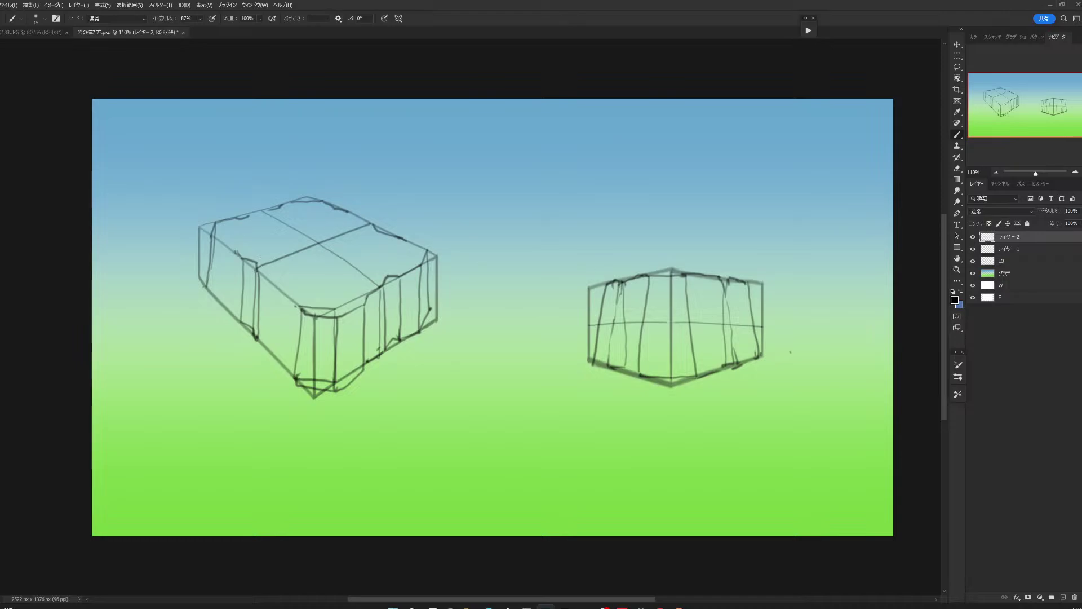
# Give the large box's top a wavy, rock-like ridge and roughened contour.
pyautogui.moveTo(347, 214); pyautogui.dragTo(236, 256)
pyautogui.moveTo(364, 215); pyautogui.dragTo(342, 221)
pyautogui.moveTo(228, 257); pyautogui.dragTo(213, 231)
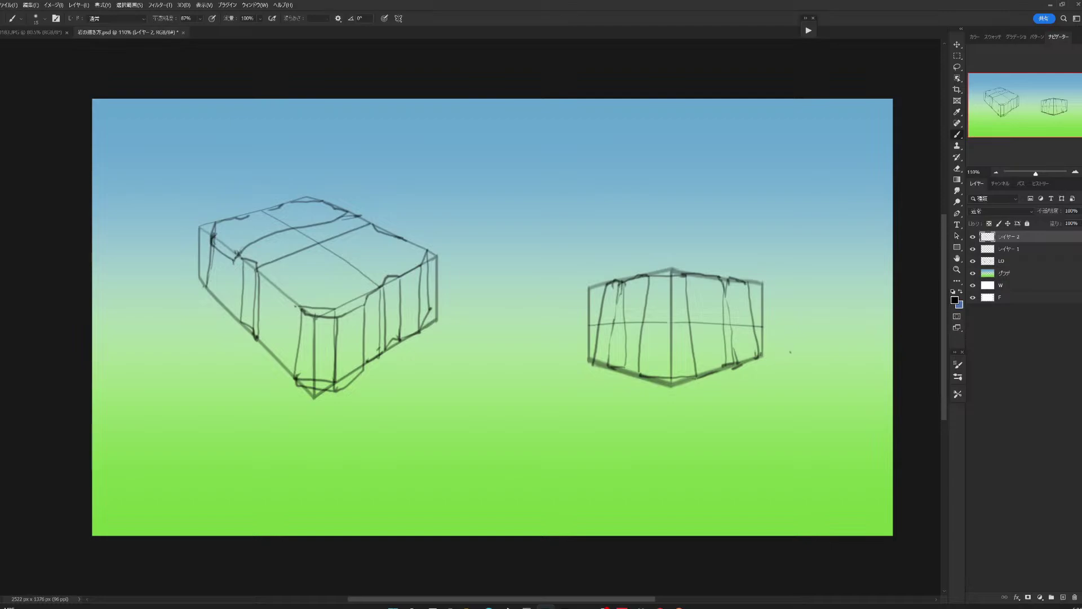
pyautogui.moveTo(343, 219)
pyautogui.mouseDown()
pyautogui.moveTo(308, 202)
pyautogui.moveTo(278, 207)
pyautogui.mouseUp()
# Add a few arcing touch-up strokes on the large box's top and front corner.
pyautogui.press('e')
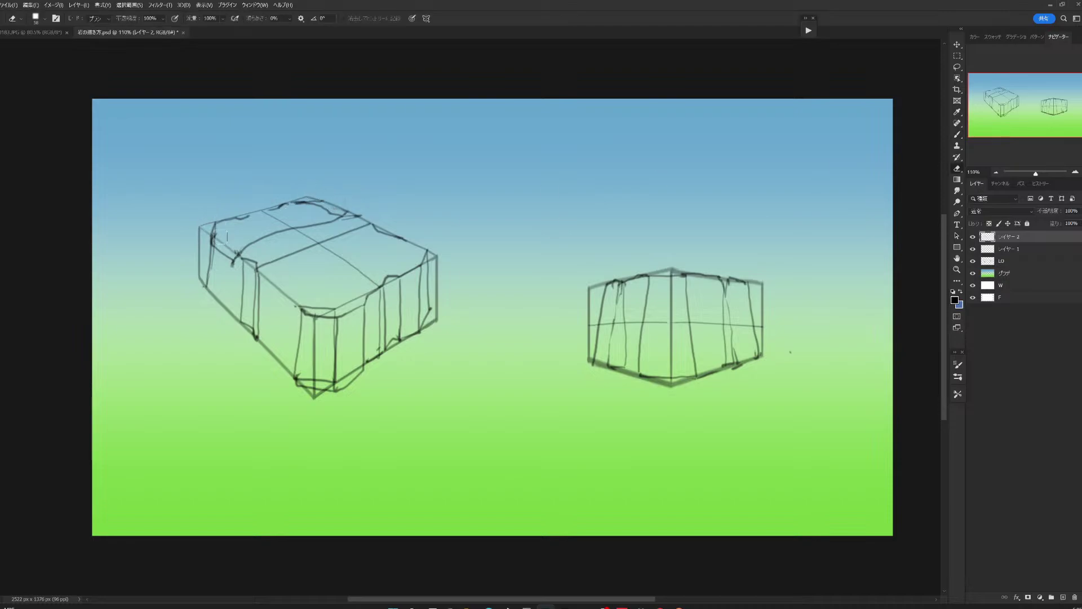
pyautogui.click(958, 135)
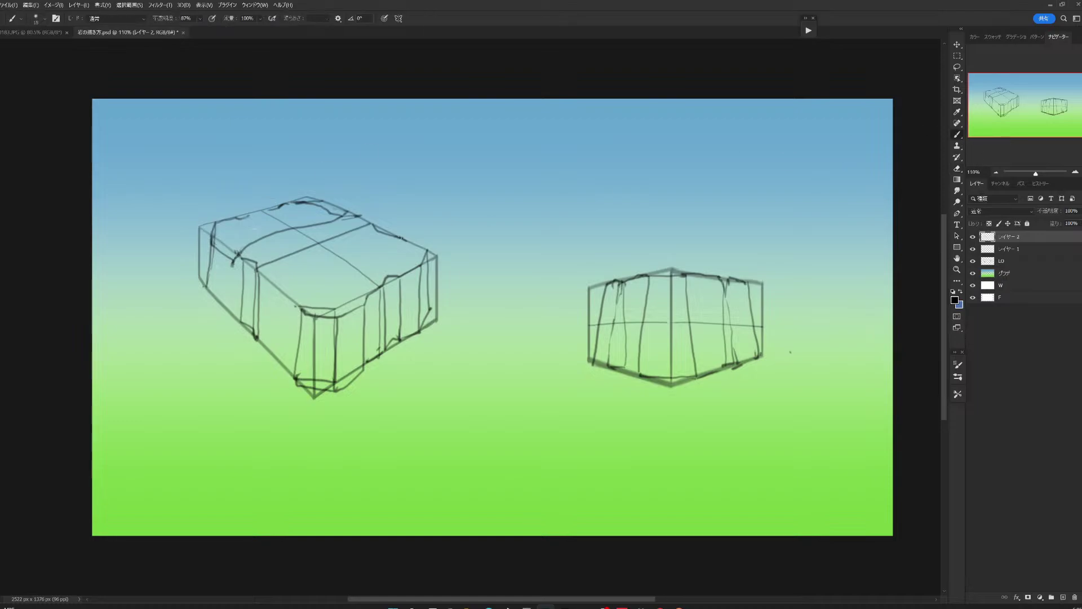
pyautogui.moveTo(333, 224)
pyautogui.mouseDown()
pyautogui.moveTo(300, 227)
pyautogui.moveTo(339, 213)
pyautogui.mouseUp()
pyautogui.moveTo(299, 307); pyautogui.dragTo(301, 320)
# Group the three sketch layers, add a new layer, and fade the group to 38%.
pyautogui.keyDown('shift'); pyautogui.click(1018, 262); pyautogui.keyUp('shift')
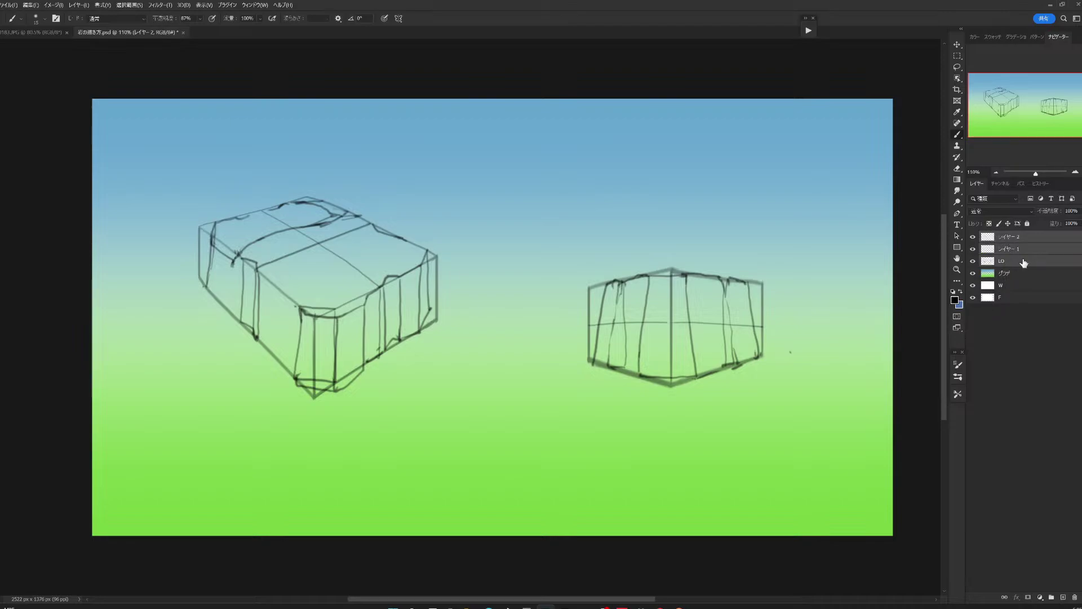
pyautogui.moveTo(1027, 265); pyautogui.dragTo(1051, 597)
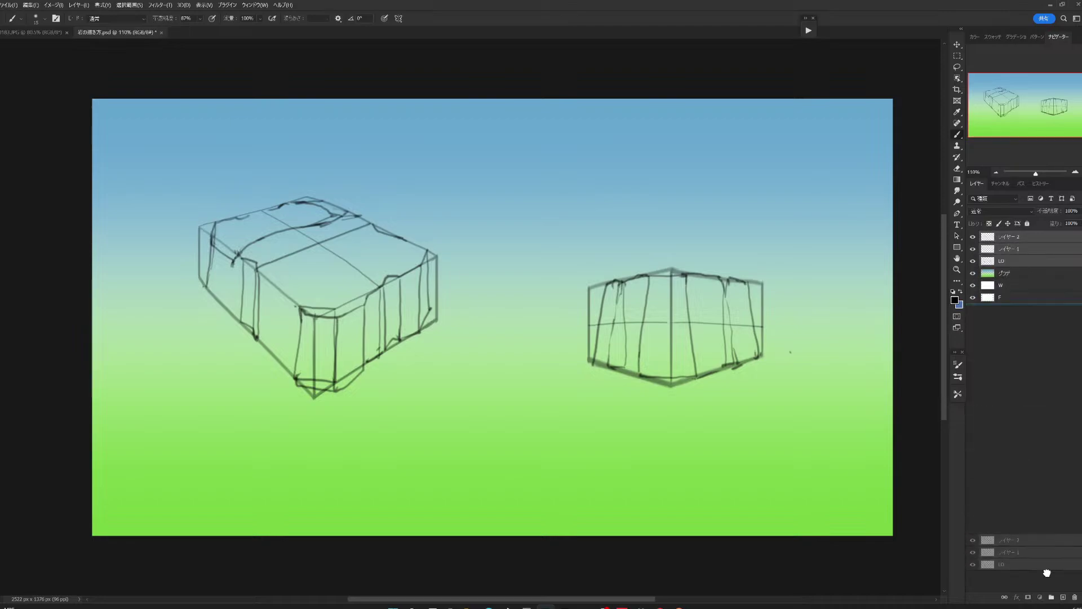
pyautogui.click(1063, 597)
pyautogui.click(1004, 248)
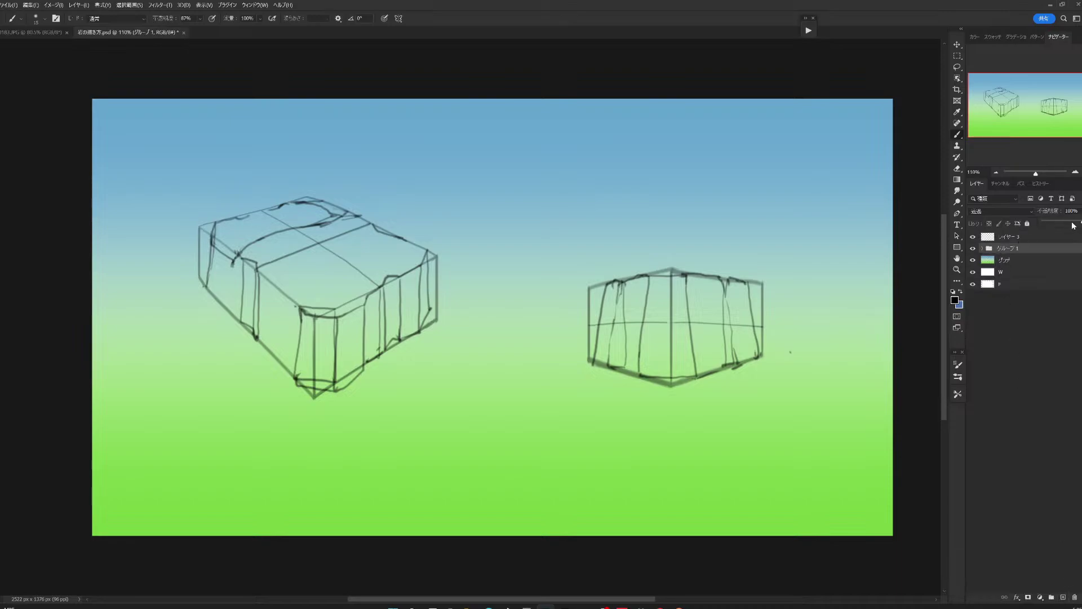
pyautogui.moveTo(1073, 225); pyautogui.dragTo(1059, 226)
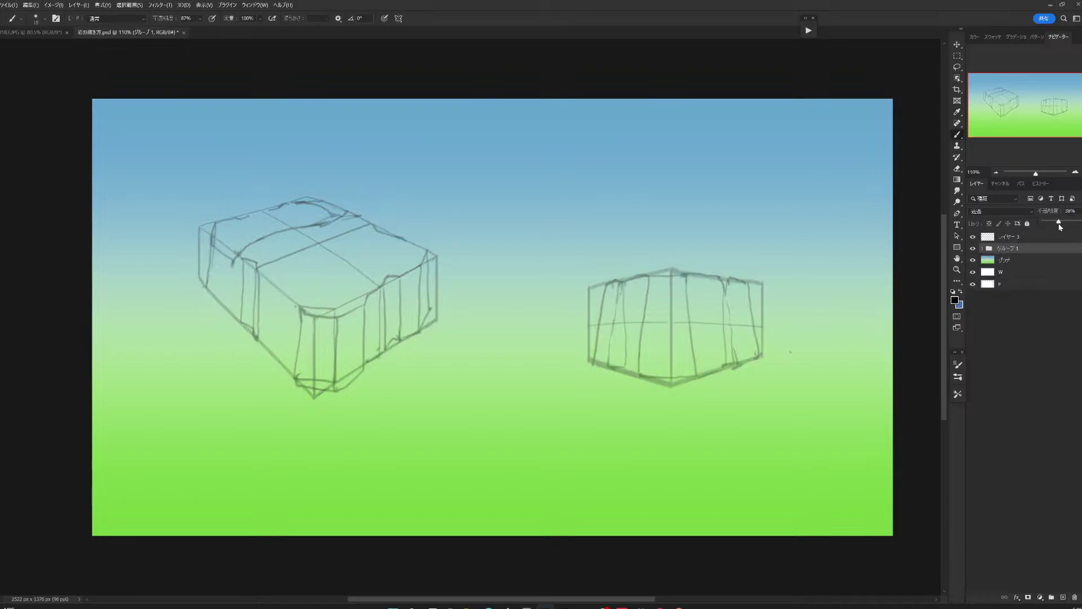
pyautogui.click(1022, 238)
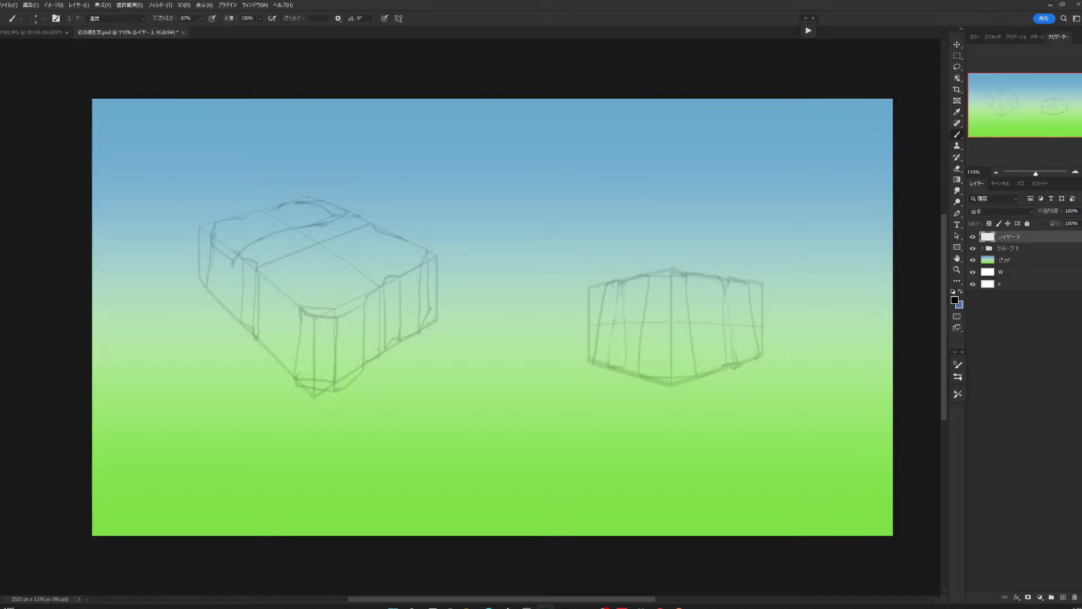
# Ink the left rock's front face edges and outer left corner.
pyautogui.moveTo(369, 294)
pyautogui.mouseDown()
pyautogui.moveTo(337, 316)
pyautogui.moveTo(337, 389)
pyautogui.mouseUp()
pyautogui.moveTo(339, 338); pyautogui.dragTo(341, 389)
pyautogui.moveTo(361, 306)
pyautogui.mouseDown()
pyautogui.moveTo(364, 370)
pyautogui.moveTo(340, 389)
pyautogui.moveTo(296, 386)
pyautogui.mouseUp()
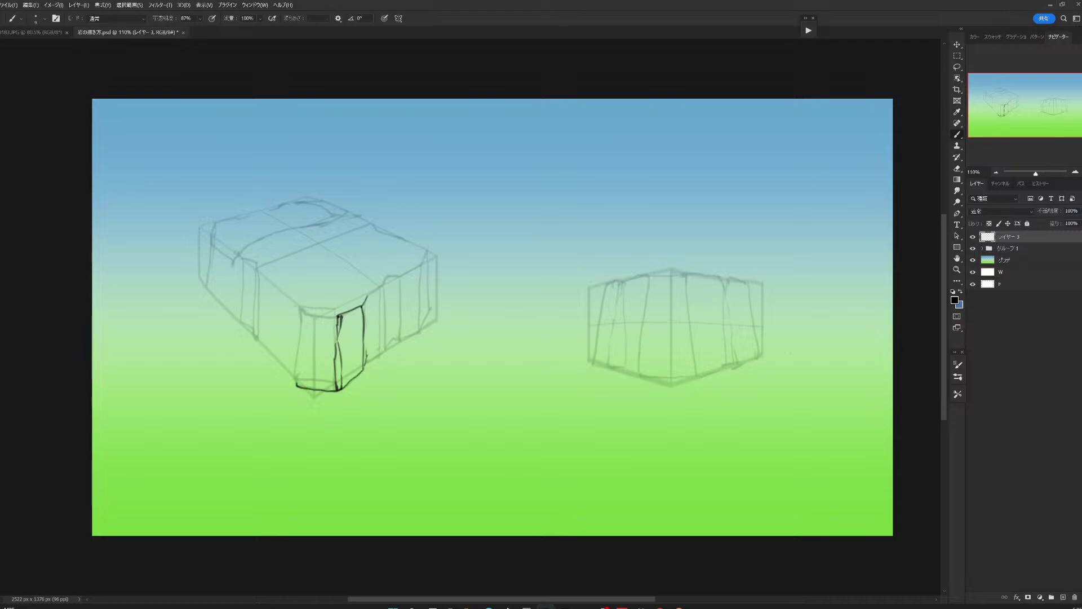
pyautogui.moveTo(339, 317)
pyautogui.mouseDown()
pyautogui.moveTo(306, 314)
pyautogui.moveTo(294, 386)
pyautogui.moveTo(294, 369)
pyautogui.moveTo(257, 339)
pyautogui.moveTo(286, 344)
pyautogui.mouseUp()
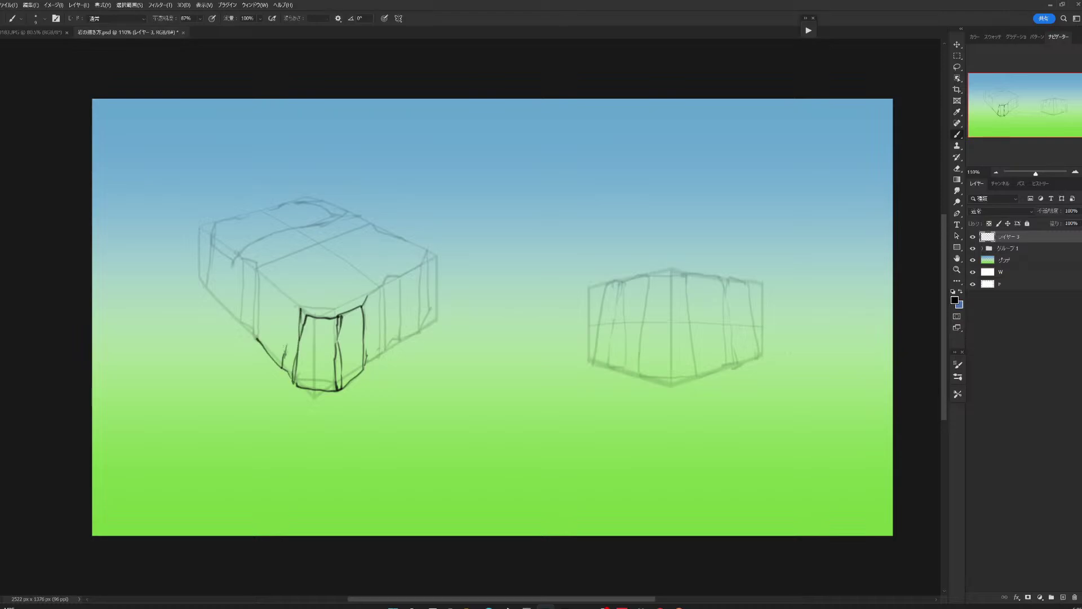
pyautogui.moveTo(257, 273); pyautogui.dragTo(254, 340)
pyautogui.moveTo(258, 261)
pyautogui.mouseDown()
pyautogui.moveTo(241, 294)
pyautogui.moveTo(254, 331)
pyautogui.mouseUp()
pyautogui.moveTo(246, 257)
pyautogui.mouseDown()
pyautogui.moveTo(216, 221)
pyautogui.moveTo(207, 289)
pyautogui.moveTo(233, 317)
pyautogui.mouseUp()
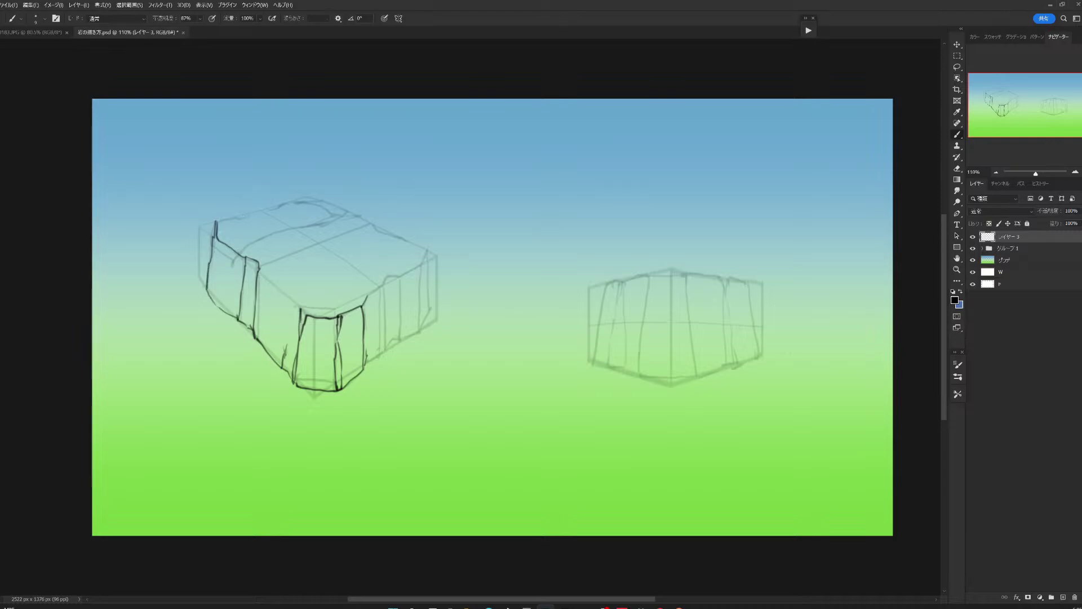
# Ink the jagged top edge, ledge line and right-face cracks of the left rock.
pyautogui.moveTo(219, 220)
pyautogui.mouseDown()
pyautogui.moveTo(305, 199)
pyautogui.moveTo(360, 218)
pyautogui.moveTo(407, 240)
pyautogui.moveTo(428, 271)
pyautogui.moveTo(430, 313)
pyautogui.mouseUp()
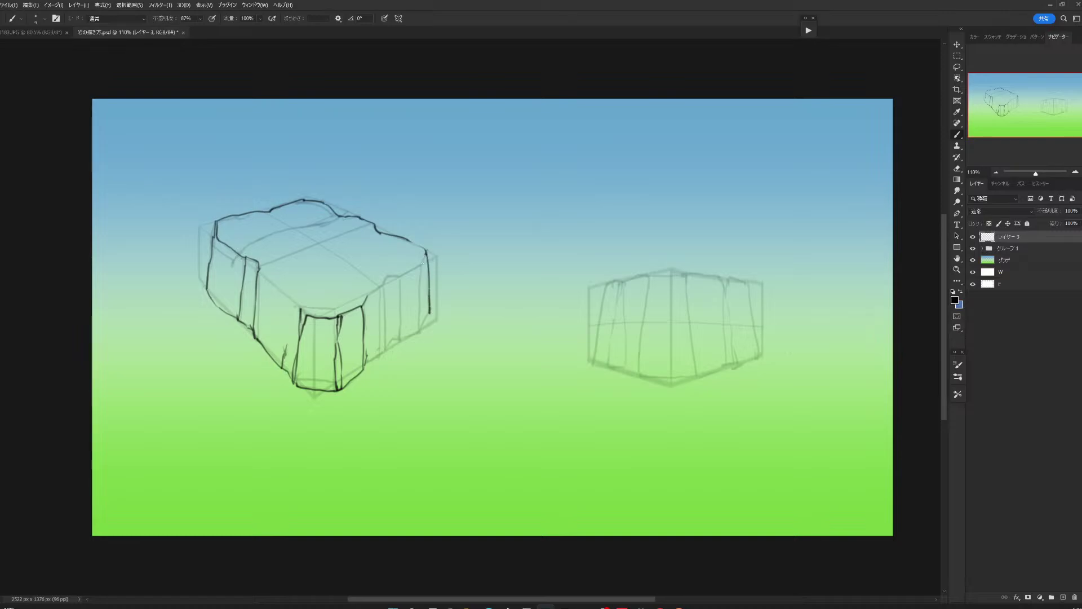
pyautogui.moveTo(426, 253)
pyautogui.mouseDown()
pyautogui.moveTo(420, 270)
pyautogui.moveTo(373, 290)
pyautogui.moveTo(421, 332)
pyautogui.mouseUp()
pyautogui.moveTo(402, 279)
pyautogui.mouseDown()
pyautogui.moveTo(403, 344)
pyautogui.moveTo(391, 316)
pyautogui.moveTo(393, 333)
pyautogui.moveTo(367, 360)
pyautogui.moveTo(418, 334)
pyautogui.mouseUp()
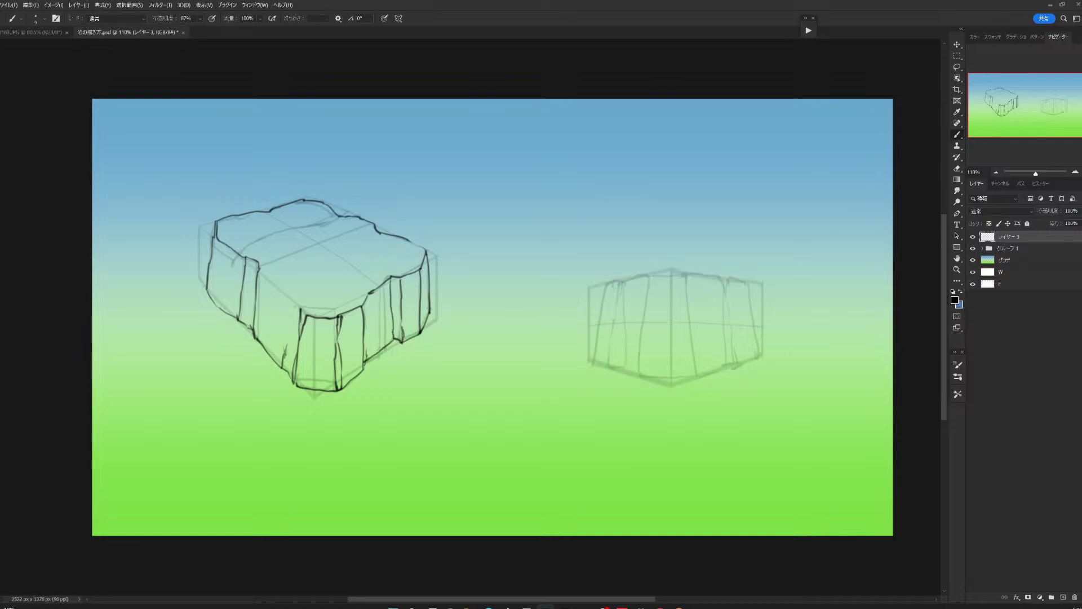
pyautogui.moveTo(427, 251); pyautogui.dragTo(410, 242)
pyautogui.moveTo(340, 217); pyautogui.dragTo(240, 250)
pyautogui.moveTo(327, 216); pyautogui.dragTo(372, 223)
pyautogui.moveTo(277, 212); pyautogui.dragTo(325, 205)
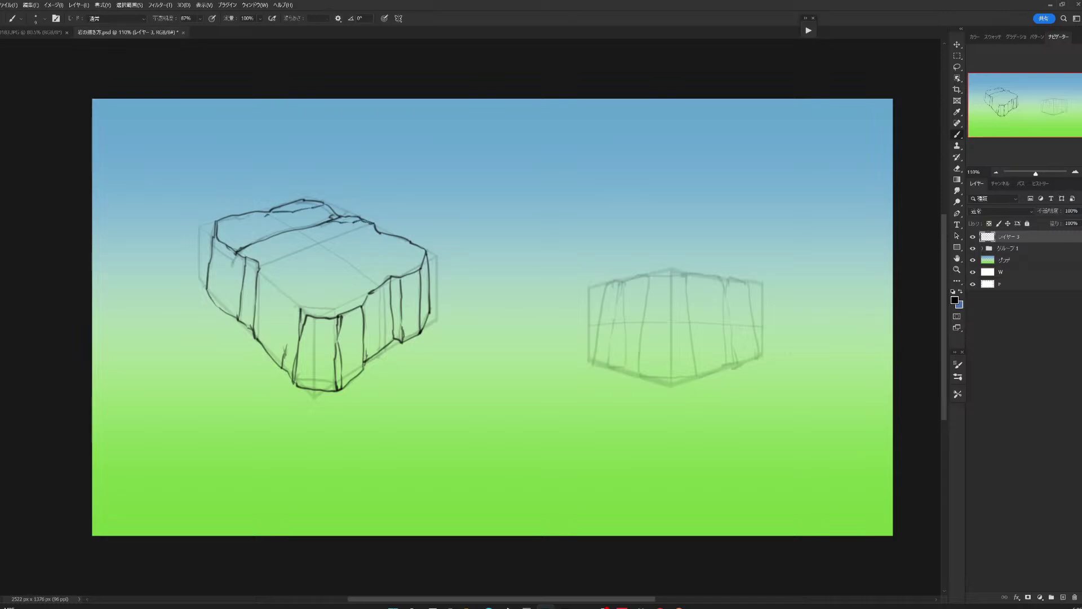
# Add chips and cracks across the left rock and begin inking the right box's top edge.
pyautogui.moveTo(232, 263); pyautogui.dragTo(227, 293)
pyautogui.moveTo(381, 237); pyautogui.dragTo(409, 244)
pyautogui.moveTo(259, 273)
pyautogui.mouseDown()
pyautogui.moveTo(307, 310)
pyautogui.moveTo(296, 312)
pyautogui.moveTo(299, 329)
pyautogui.mouseUp()
pyautogui.moveTo(280, 292); pyautogui.dragTo(278, 300)
pyautogui.moveTo(272, 283)
pyautogui.mouseDown()
pyautogui.moveTo(278, 299)
pyautogui.moveTo(279, 264)
pyautogui.mouseUp()
pyautogui.moveTo(375, 242)
pyautogui.mouseDown()
pyautogui.moveTo(410, 249)
pyautogui.moveTo(399, 278)
pyautogui.mouseUp()
pyautogui.moveTo(308, 311); pyautogui.dragTo(322, 305)
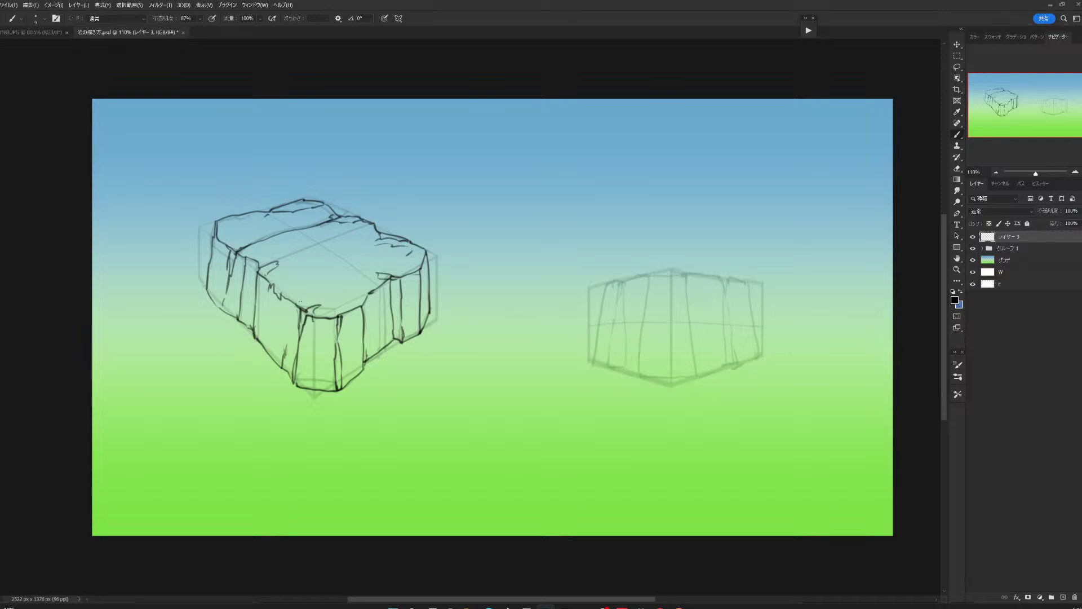
pyautogui.moveTo(248, 218); pyautogui.dragTo(235, 224)
pyautogui.moveTo(686, 274)
pyautogui.mouseDown()
pyautogui.moveTo(632, 278)
pyautogui.moveTo(601, 296)
pyautogui.moveTo(588, 361)
pyautogui.mouseUp()
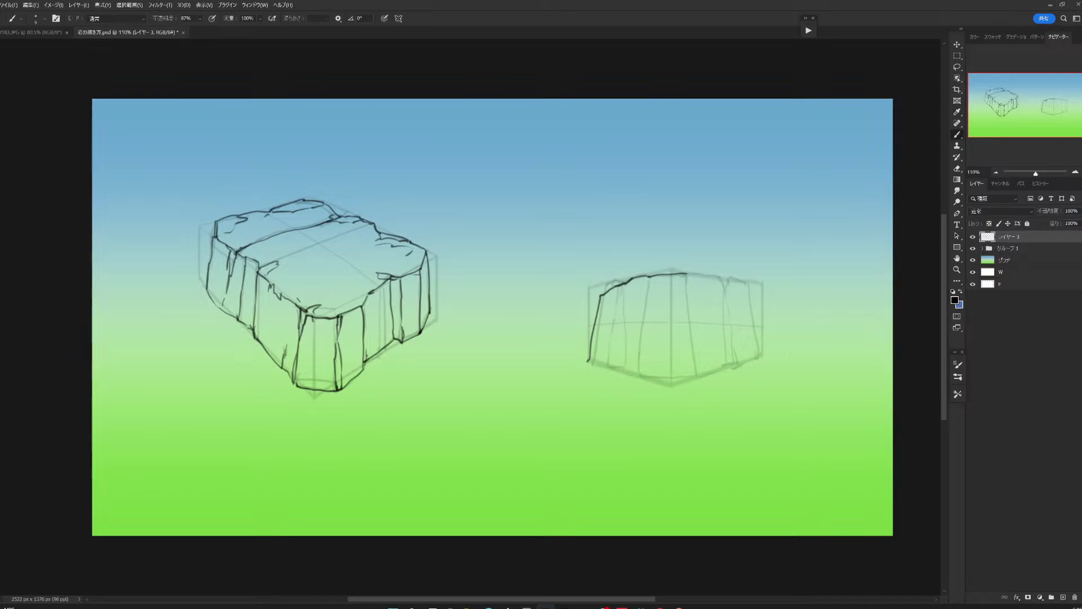
# Erase stray strokes on the right box's top and return to the brush.
pyautogui.moveTo(649, 278); pyautogui.dragTo(646, 289)
pyautogui.press('e')
pyautogui.moveTo(648, 289)
pyautogui.mouseDown()
pyautogui.moveTo(699, 275)
pyautogui.moveTo(686, 274)
pyautogui.moveTo(637, 367)
pyautogui.mouseUp()
pyautogui.press('b')
# Ink the right rock's outline—left side, top, right and bottom edges—with main cracks.
pyautogui.moveTo(633, 278)
pyautogui.mouseDown()
pyautogui.moveTo(622, 362)
pyautogui.moveTo(625, 284)
pyautogui.moveTo(605, 324)
pyautogui.moveTo(609, 292)
pyautogui.mouseUp()
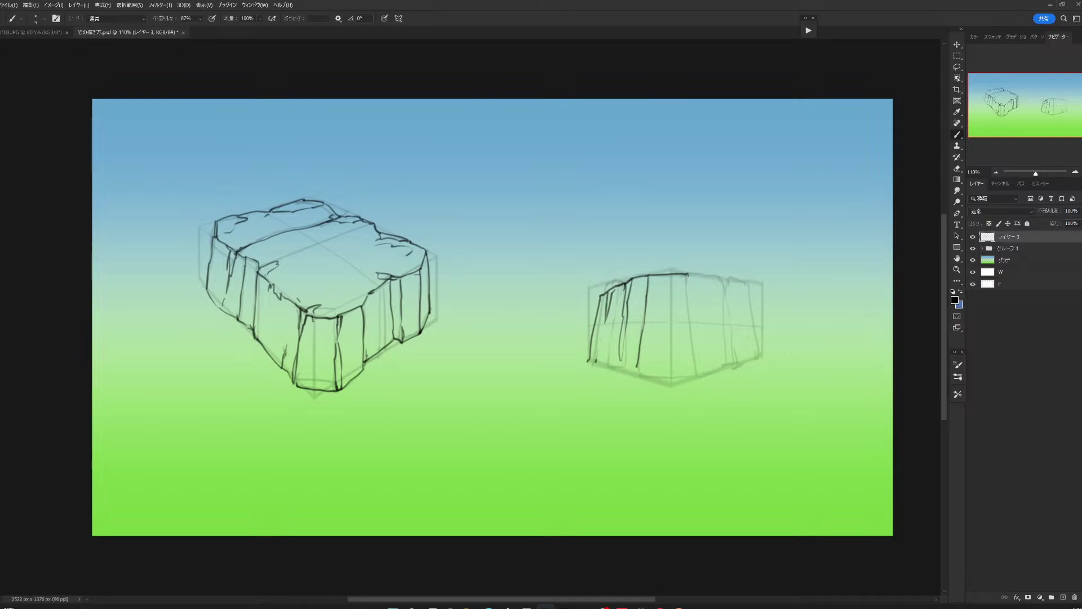
pyautogui.moveTo(688, 275); pyautogui.dragTo(699, 370)
pyautogui.moveTo(688, 274)
pyautogui.mouseDown()
pyautogui.moveTo(746, 292)
pyautogui.moveTo(764, 353)
pyautogui.mouseUp()
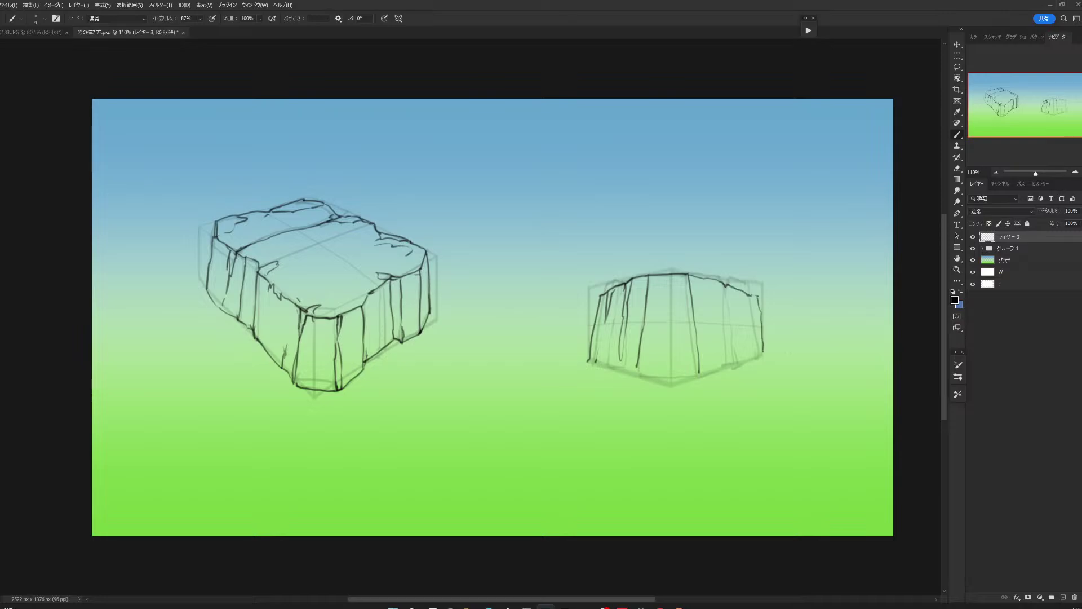
pyautogui.moveTo(725, 287)
pyautogui.mouseDown()
pyautogui.moveTo(742, 354)
pyautogui.moveTo(763, 352)
pyautogui.mouseUp()
pyautogui.moveTo(751, 301); pyautogui.dragTo(758, 323)
pyautogui.moveTo(701, 374); pyautogui.dragTo(764, 354)
pyautogui.moveTo(724, 294); pyautogui.dragTo(734, 355)
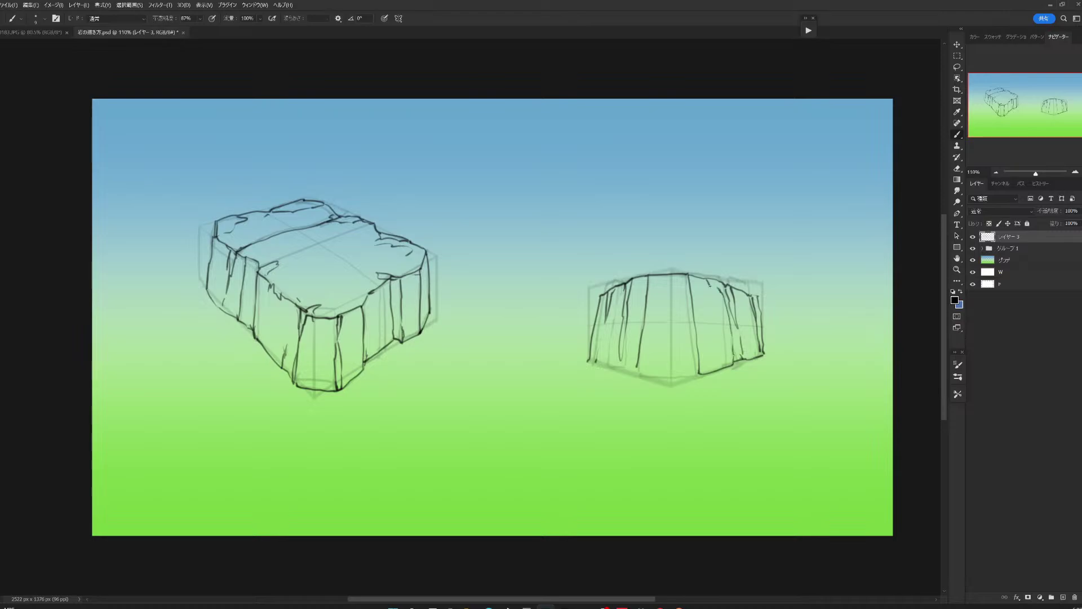
pyautogui.moveTo(709, 284); pyautogui.dragTo(719, 281)
pyautogui.moveTo(699, 374); pyautogui.dragTo(611, 368)
# Add short cracks, hatching and a reinforced top edge on the right rock.
pyautogui.moveTo(654, 278); pyautogui.dragTo(643, 309)
pyautogui.moveTo(646, 284); pyautogui.dragTo(644, 306)
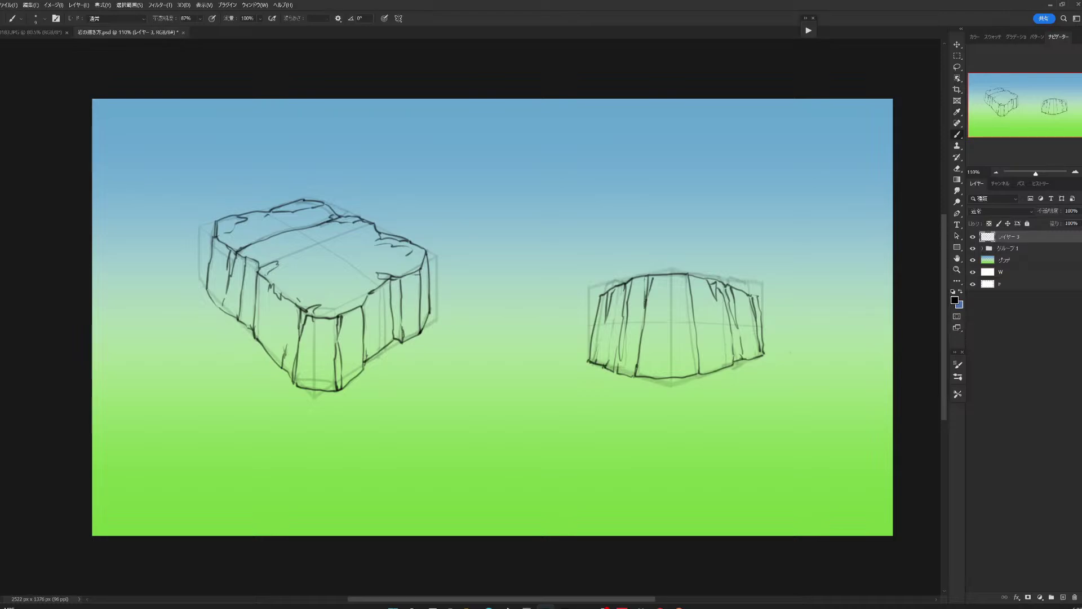
pyautogui.moveTo(690, 278)
pyautogui.mouseDown()
pyautogui.moveTo(692, 329)
pyautogui.moveTo(733, 354)
pyautogui.mouseUp()
pyautogui.moveTo(747, 306); pyautogui.dragTo(733, 292)
pyautogui.moveTo(643, 293)
pyautogui.mouseDown()
pyautogui.moveTo(639, 319)
pyautogui.moveTo(597, 344)
pyautogui.mouseUp()
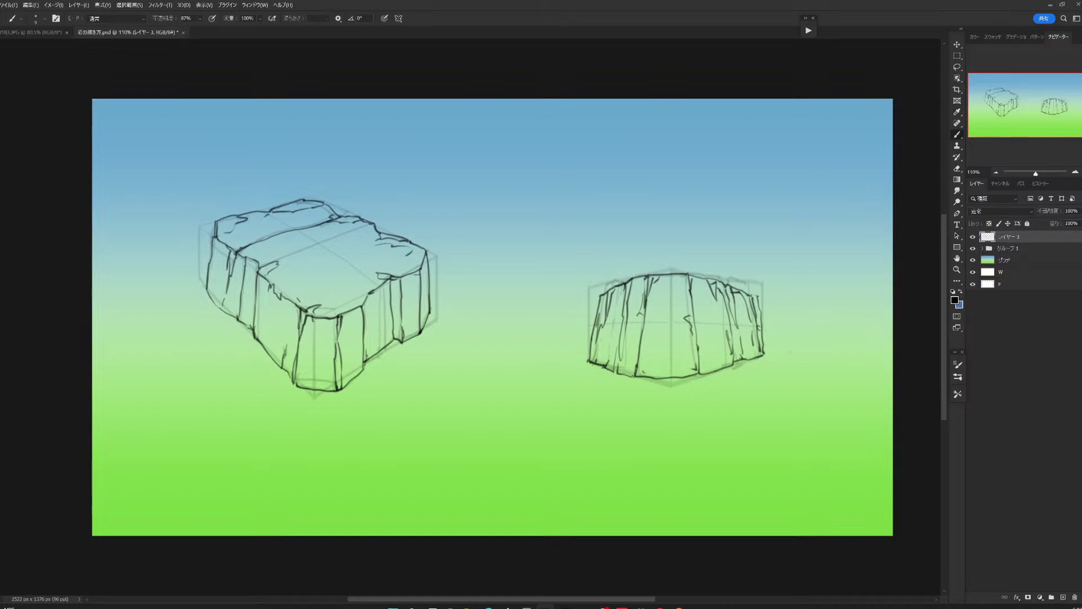
pyautogui.moveTo(690, 275); pyautogui.dragTo(710, 283)
pyautogui.moveTo(698, 339); pyautogui.dragTo(710, 370)
pyautogui.moveTo(637, 330); pyautogui.dragTo(643, 359)
# Hide the construction sketch group and add a new paint layer above it.
pyautogui.click(974, 238)
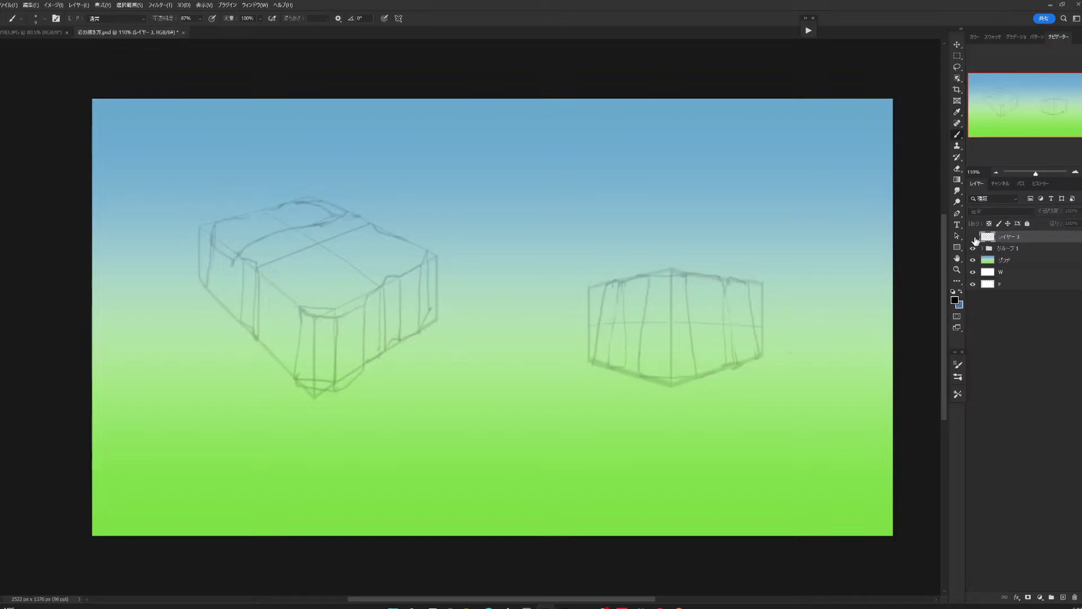
pyautogui.click(974, 249)
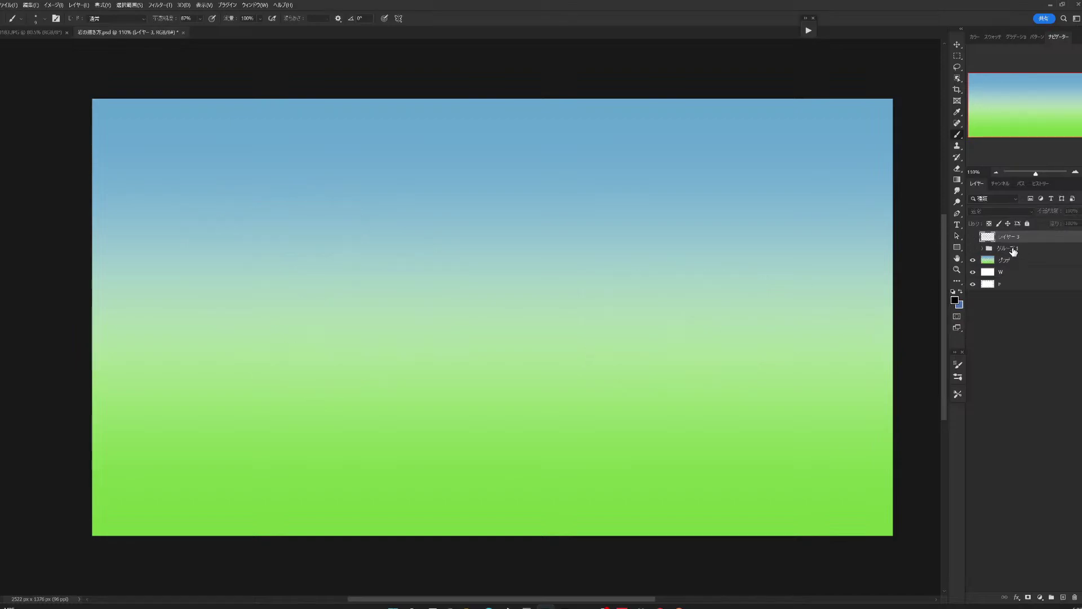
pyautogui.click(973, 237)
pyautogui.click(1017, 250)
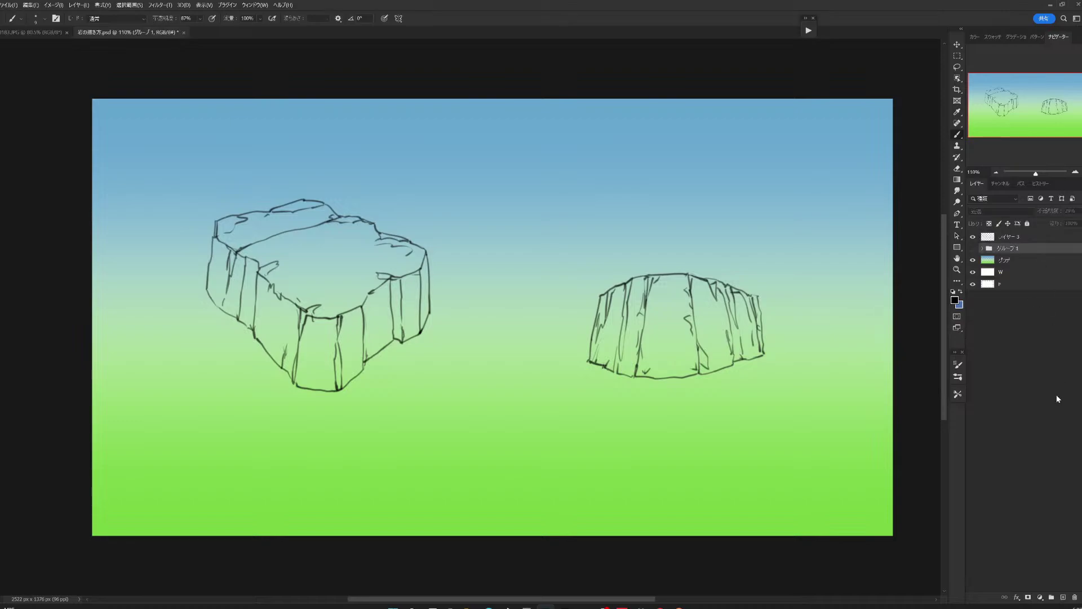
pyautogui.click(1064, 597)
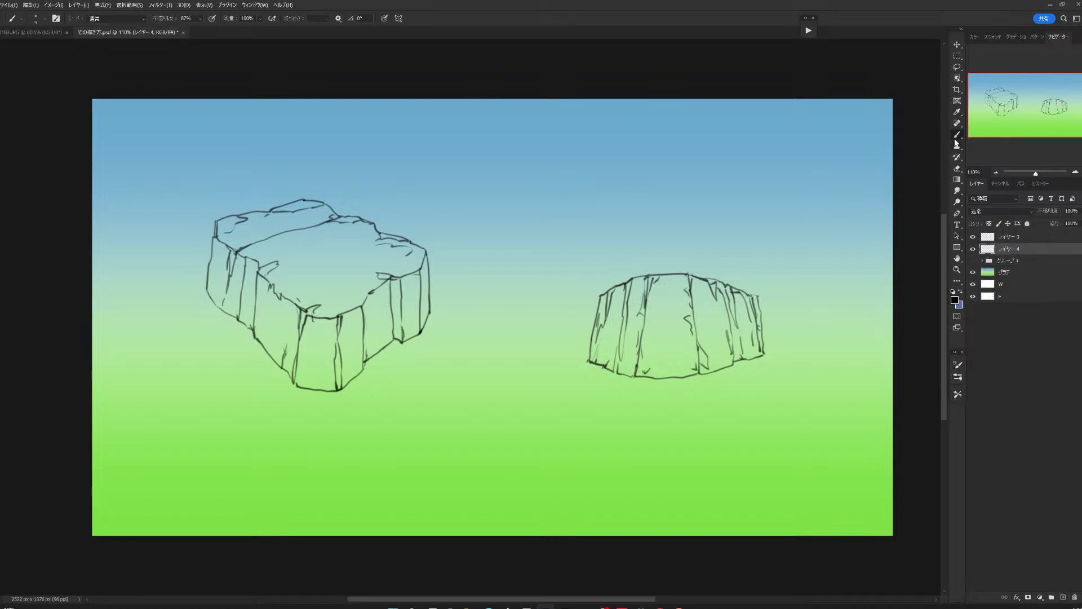
# Load the 2_楕円(ソフト)70 soft elliptical brush preset.
pyautogui.click(958, 393)
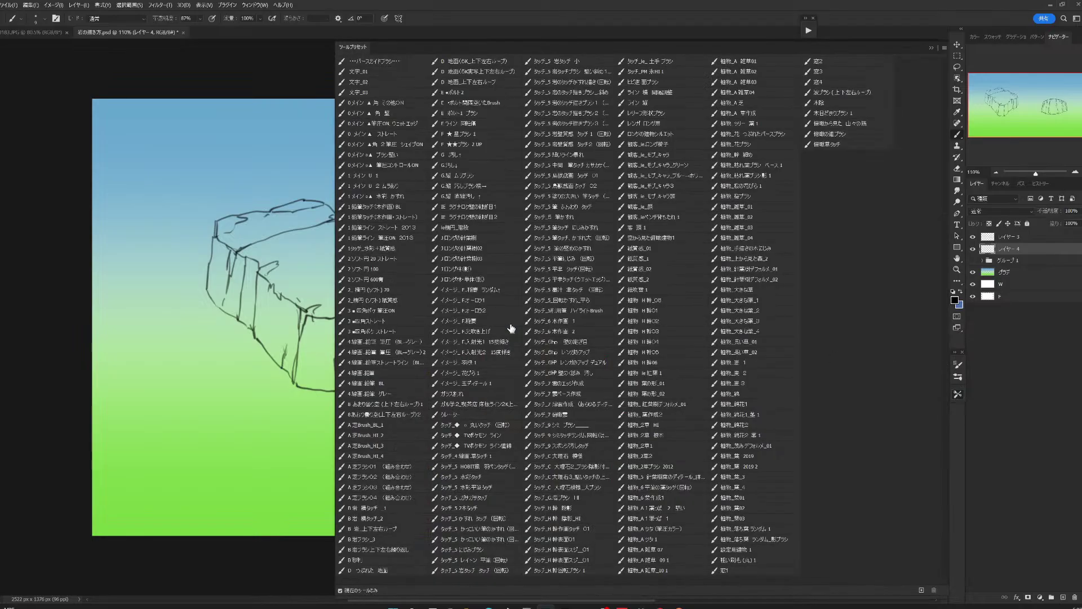
pyautogui.click(402, 293)
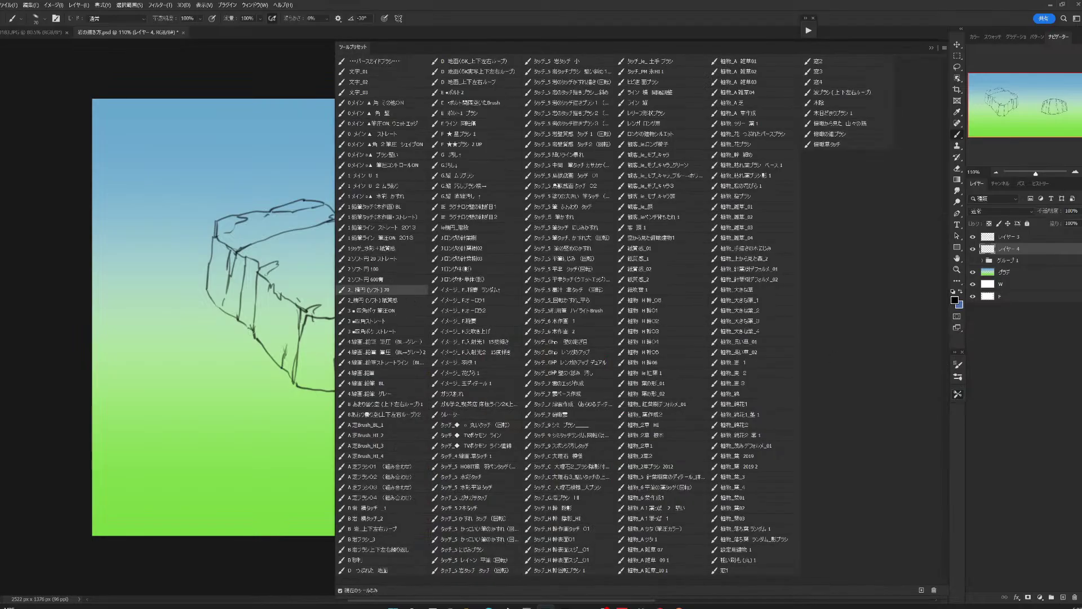
pyautogui.click(931, 47)
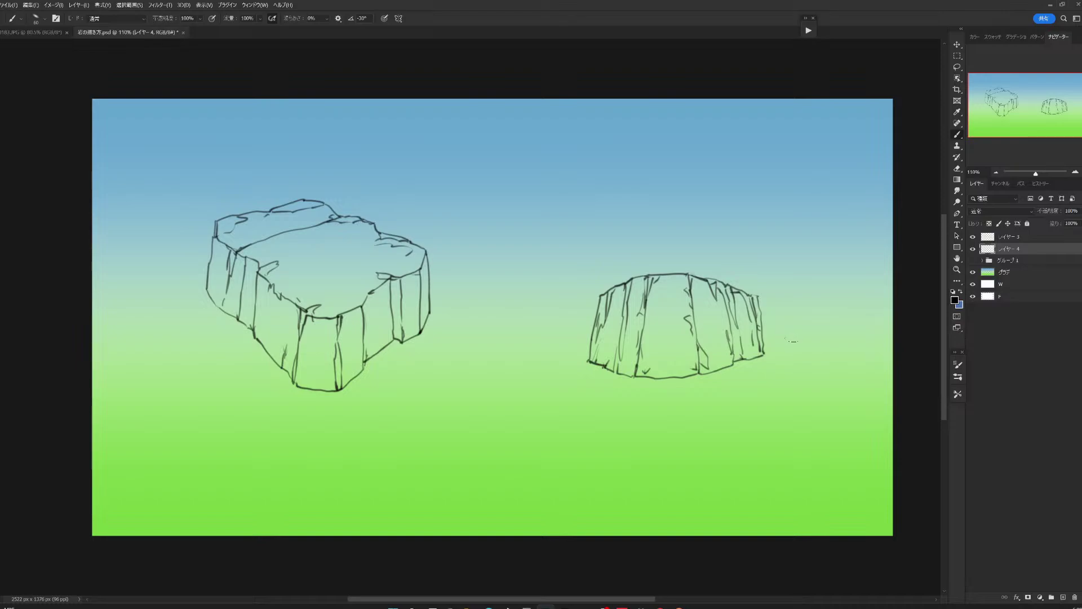
# Set the foreground colour to muted green-gray #5f8476.
pyautogui.click(958, 303)
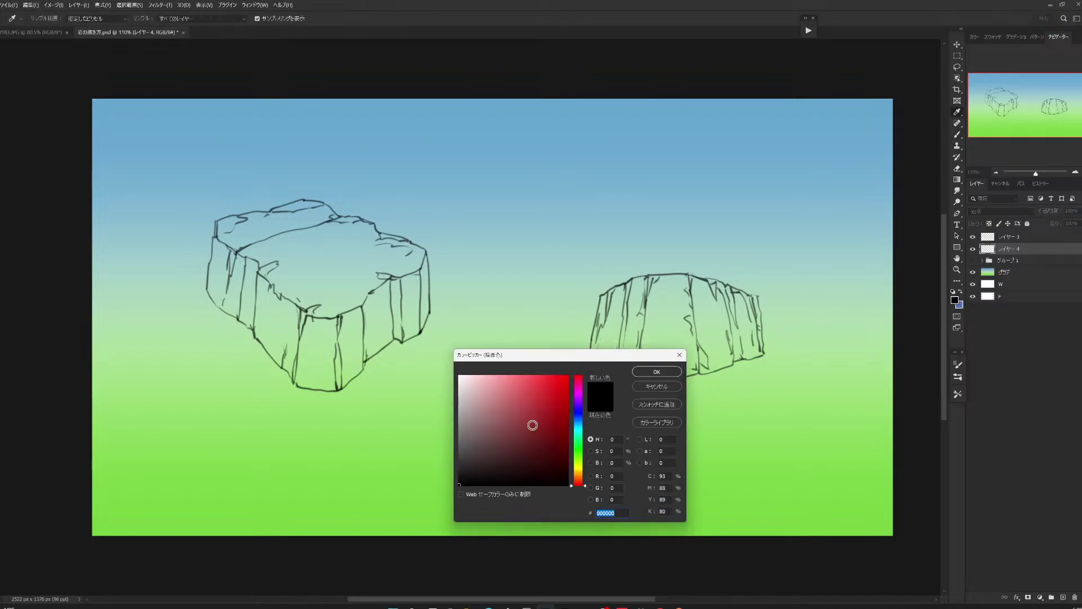
pyautogui.click(580, 437)
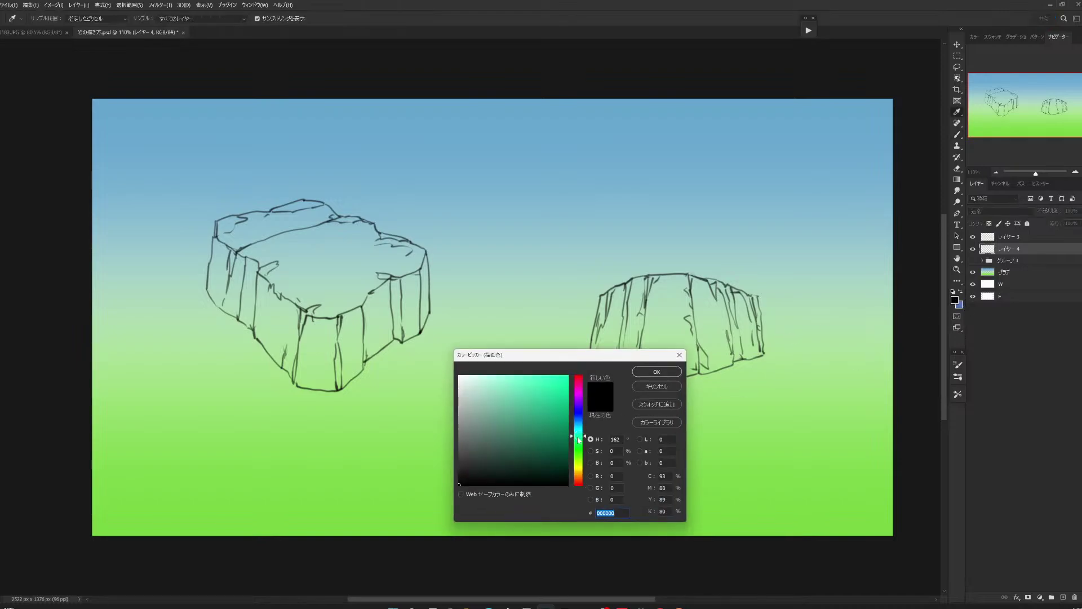
pyautogui.click(498, 432)
pyautogui.moveTo(498, 432); pyautogui.dragTo(490, 433)
pyautogui.moveTo(489, 433); pyautogui.dragTo(490, 429)
pyautogui.click(654, 372)
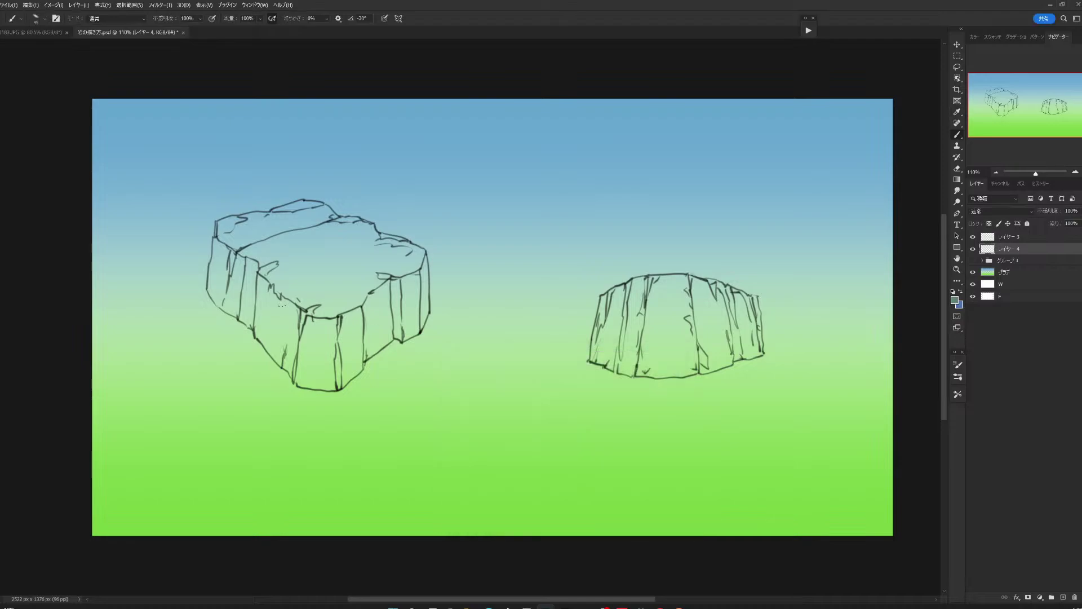
# Brush the green-gray base colour across every face of both rocks.
pyautogui.moveTo(264, 272)
pyautogui.mouseDown()
pyautogui.moveTo(294, 369)
pyautogui.moveTo(301, 321)
pyautogui.moveTo(327, 338)
pyautogui.moveTo(336, 366)
pyautogui.moveTo(322, 376)
pyautogui.mouseUp()
pyautogui.moveTo(303, 315)
pyautogui.mouseDown()
pyautogui.moveTo(282, 338)
pyautogui.moveTo(265, 282)
pyautogui.moveTo(251, 316)
pyautogui.moveTo(251, 256)
pyautogui.moveTo(231, 312)
pyautogui.moveTo(220, 246)
pyautogui.moveTo(211, 296)
pyautogui.mouseUp()
pyautogui.moveTo(214, 254); pyautogui.dragTo(227, 307)
pyautogui.moveTo(389, 291)
pyautogui.mouseDown()
pyautogui.moveTo(420, 266)
pyautogui.moveTo(417, 327)
pyautogui.moveTo(347, 367)
pyautogui.moveTo(406, 293)
pyautogui.moveTo(349, 304)
pyautogui.mouseUp()
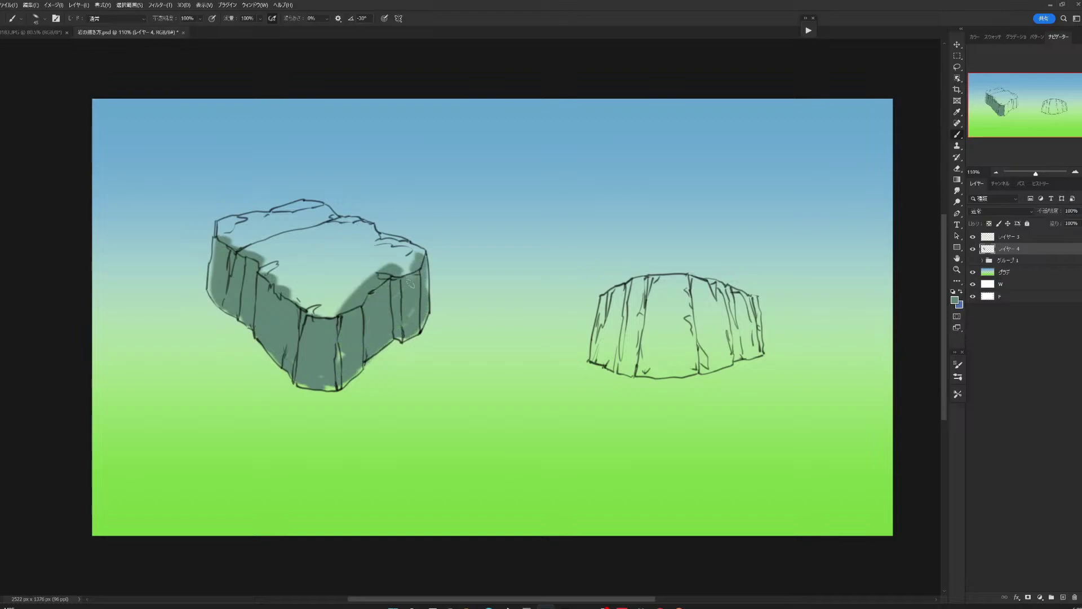
pyautogui.moveTo(400, 265)
pyautogui.mouseDown()
pyautogui.moveTo(415, 285)
pyautogui.moveTo(305, 386)
pyautogui.moveTo(332, 388)
pyautogui.moveTo(355, 359)
pyautogui.mouseUp()
pyautogui.moveTo(416, 294)
pyautogui.mouseDown()
pyautogui.moveTo(409, 251)
pyautogui.moveTo(338, 304)
pyautogui.moveTo(299, 265)
pyautogui.mouseUp()
pyautogui.moveTo(383, 243); pyautogui.dragTo(265, 273)
pyautogui.moveTo(341, 226)
pyautogui.mouseDown()
pyautogui.moveTo(237, 246)
pyautogui.moveTo(296, 220)
pyautogui.moveTo(340, 225)
pyautogui.mouseUp()
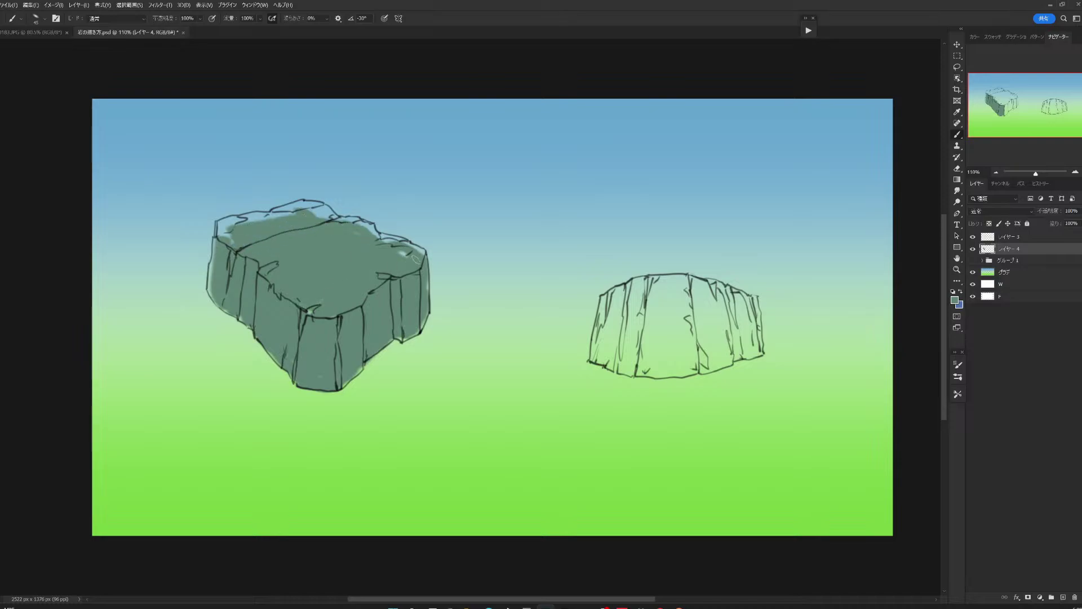
pyautogui.moveTo(241, 235); pyautogui.dragTo(225, 230)
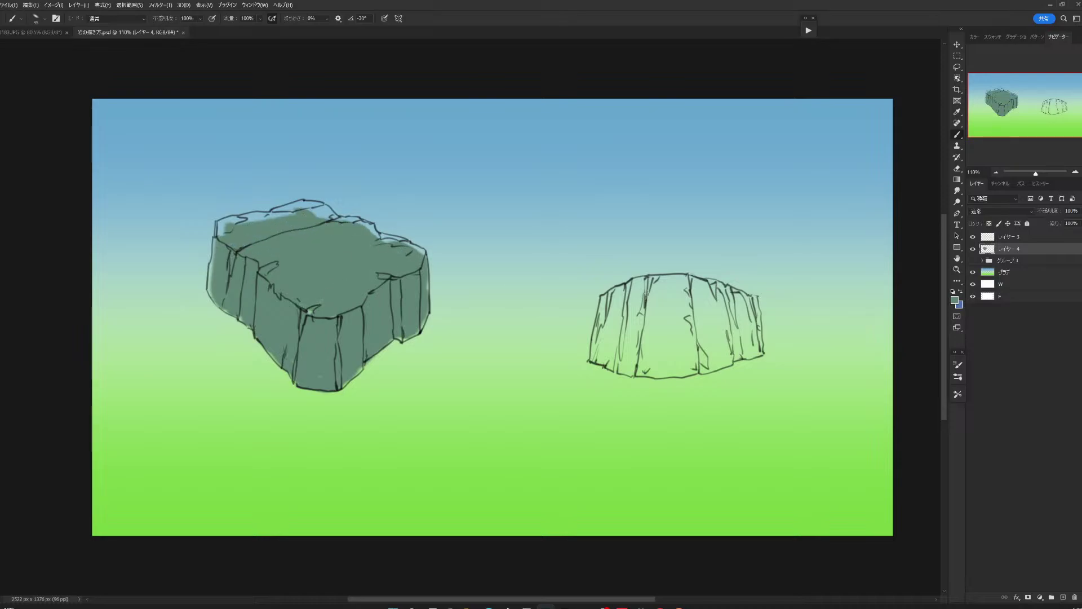
pyautogui.moveTo(645, 285)
pyautogui.mouseDown()
pyautogui.moveTo(612, 300)
pyautogui.moveTo(598, 341)
pyautogui.moveTo(634, 296)
pyautogui.moveTo(640, 308)
pyautogui.moveTo(614, 361)
pyautogui.moveTo(643, 344)
pyautogui.moveTo(666, 282)
pyautogui.moveTo(747, 306)
pyautogui.moveTo(755, 354)
pyautogui.moveTo(634, 372)
pyautogui.moveTo(750, 338)
pyautogui.moveTo(646, 333)
pyautogui.moveTo(710, 292)
pyautogui.moveTo(753, 310)
pyautogui.mouseUp()
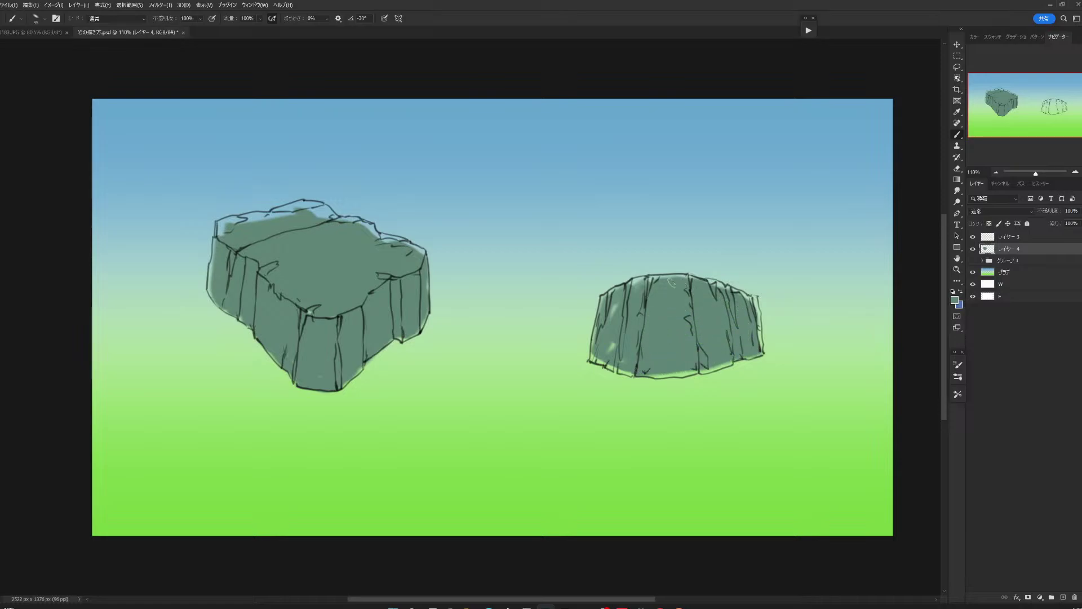
pyautogui.moveTo(671, 282)
pyautogui.mouseDown()
pyautogui.moveTo(629, 285)
pyautogui.moveTo(608, 316)
pyautogui.moveTo(598, 355)
pyautogui.moveTo(615, 369)
pyautogui.mouseUp()
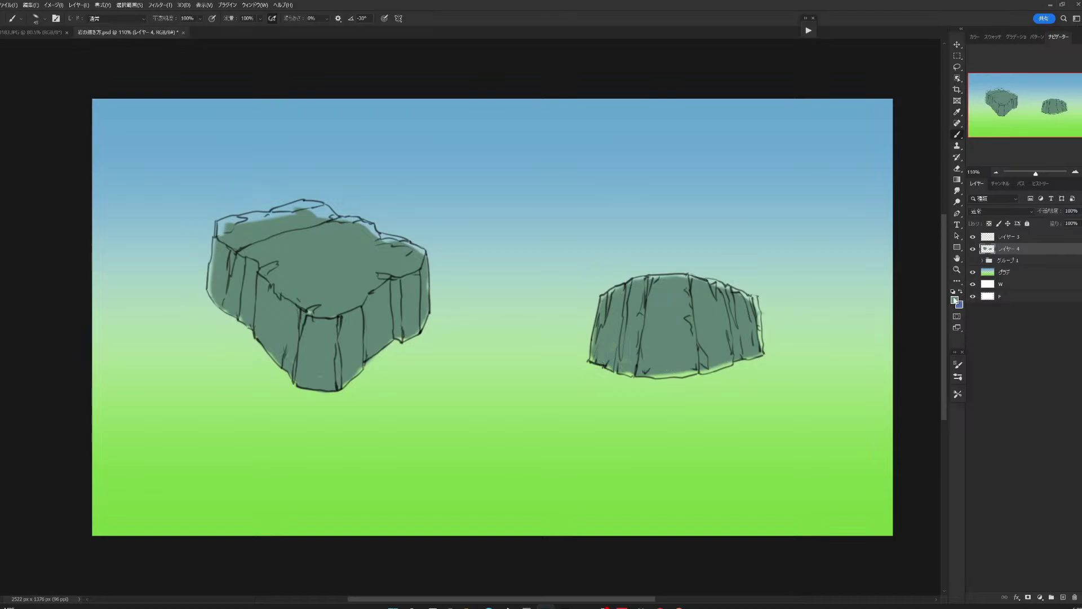
# Choose light green #bce4ab and paint highlights across the left rock's top.
pyautogui.click(955, 300)
pyautogui.click(492, 399)
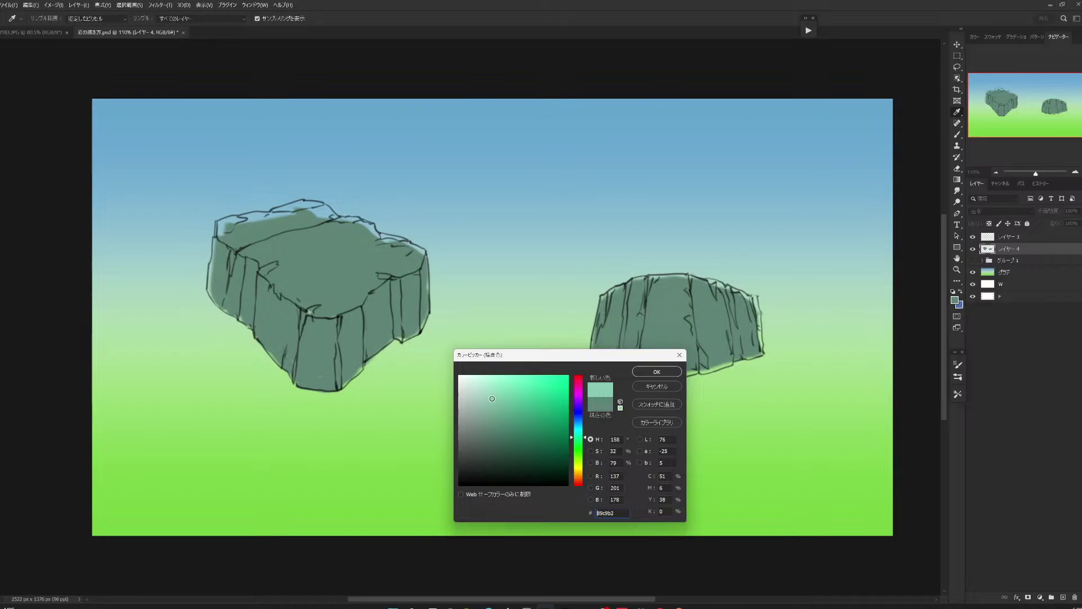
pyautogui.click(586, 448)
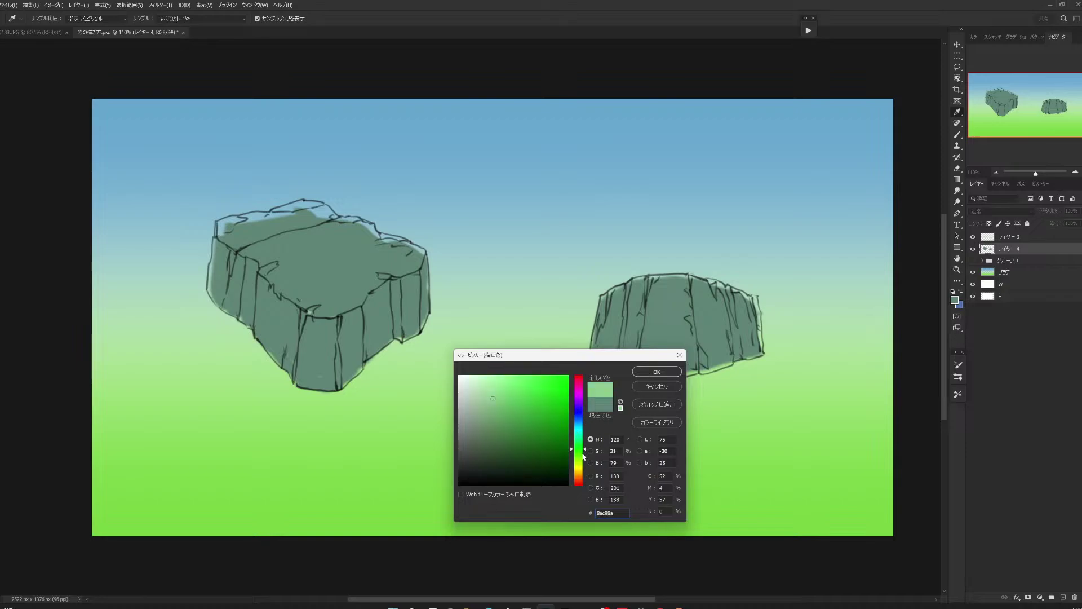
pyautogui.click(583, 455)
pyautogui.click(487, 387)
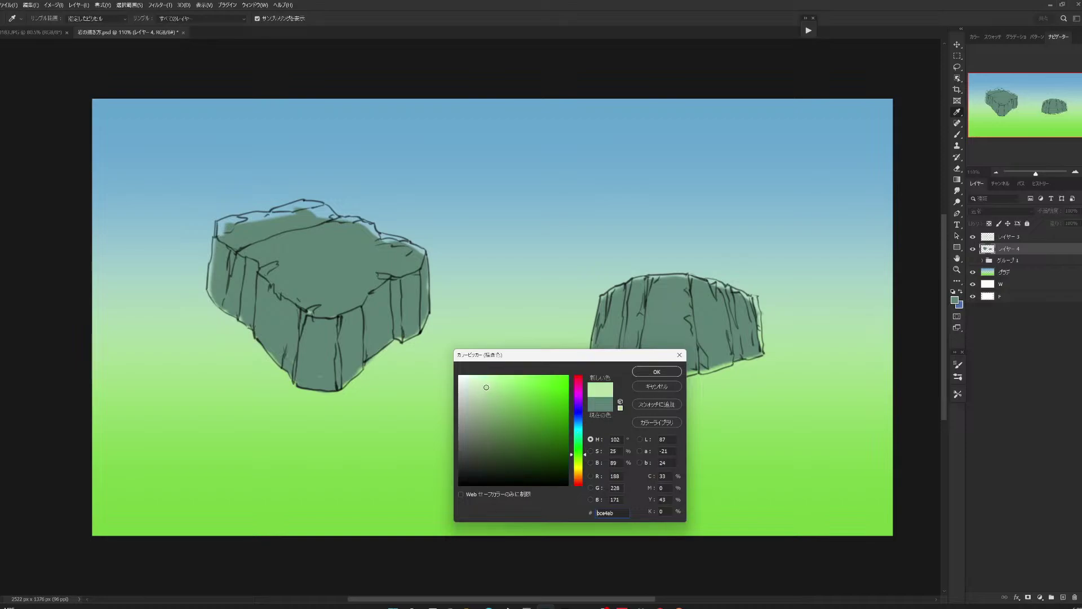
pyautogui.click(656, 376)
pyautogui.moveTo(322, 214)
pyautogui.mouseDown()
pyautogui.moveTo(259, 225)
pyautogui.moveTo(331, 232)
pyautogui.moveTo(359, 257)
pyautogui.moveTo(417, 252)
pyautogui.moveTo(335, 310)
pyautogui.moveTo(310, 312)
pyautogui.moveTo(262, 279)
pyautogui.moveTo(373, 282)
pyautogui.moveTo(389, 263)
pyautogui.moveTo(367, 242)
pyautogui.moveTo(321, 235)
pyautogui.moveTo(296, 205)
pyautogui.moveTo(225, 223)
pyautogui.moveTo(233, 245)
pyautogui.moveTo(268, 263)
pyautogui.moveTo(274, 222)
pyautogui.moveTo(237, 231)
pyautogui.moveTo(330, 211)
pyautogui.moveTo(407, 248)
pyautogui.moveTo(356, 269)
pyautogui.moveTo(349, 309)
pyautogui.mouseUp()
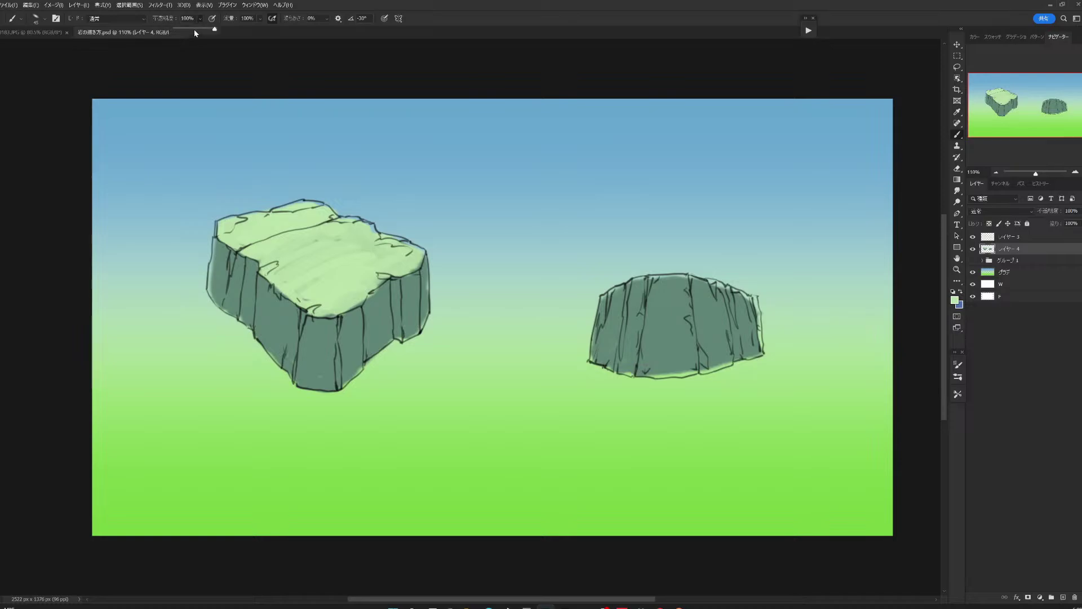
# At 43% brush opacity, paint soft light strokes over the right rock's front.
pyautogui.click(192, 29)
pyautogui.moveTo(642, 280)
pyautogui.mouseDown()
pyautogui.moveTo(603, 313)
pyautogui.moveTo(661, 282)
pyautogui.moveTo(686, 293)
pyautogui.moveTo(695, 341)
pyautogui.moveTo(681, 315)
pyautogui.moveTo(668, 366)
pyautogui.mouseUp()
pyautogui.moveTo(668, 293)
pyautogui.mouseDown()
pyautogui.moveTo(637, 338)
pyautogui.moveTo(645, 375)
pyautogui.moveTo(671, 369)
pyautogui.moveTo(634, 338)
pyautogui.moveTo(623, 361)
pyautogui.mouseUp()
# Brighten the right rock's centre, top edge, and left and right faces with light green.
pyautogui.moveTo(620, 319); pyautogui.dragTo(610, 366)
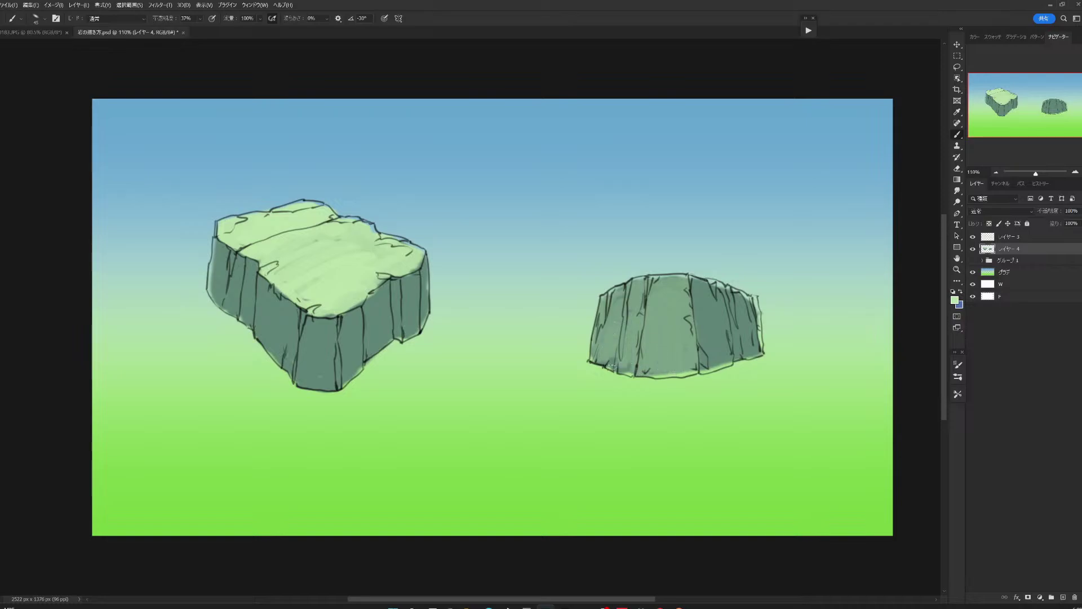
pyautogui.moveTo(653, 279)
pyautogui.mouseDown()
pyautogui.moveTo(644, 353)
pyautogui.moveTo(683, 280)
pyautogui.moveTo(685, 323)
pyautogui.moveTo(648, 355)
pyautogui.moveTo(713, 296)
pyautogui.moveTo(738, 341)
pyautogui.mouseUp()
pyautogui.moveTo(736, 296)
pyautogui.mouseDown()
pyautogui.moveTo(749, 305)
pyautogui.moveTo(693, 331)
pyautogui.mouseUp()
pyautogui.moveTo(610, 298); pyautogui.dragTo(600, 347)
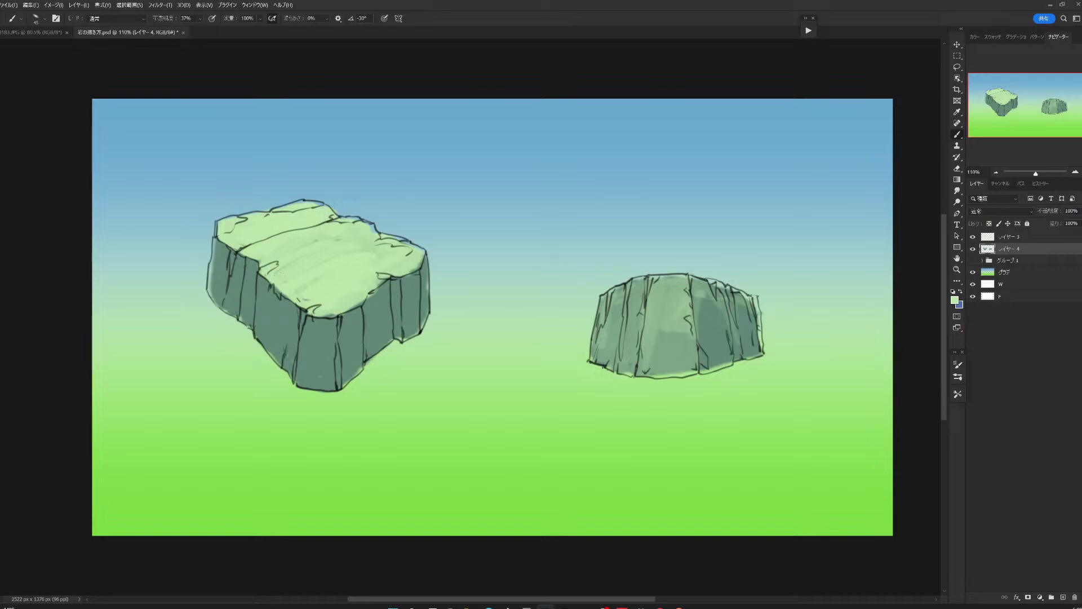
# Brighten the left rock's front, left side and right front faces with soft strokes.
pyautogui.moveTo(261, 275)
pyautogui.mouseDown()
pyautogui.moveTo(258, 341)
pyautogui.moveTo(290, 351)
pyautogui.moveTo(301, 375)
pyautogui.moveTo(317, 320)
pyautogui.moveTo(334, 375)
pyautogui.moveTo(314, 387)
pyautogui.mouseUp()
pyautogui.moveTo(286, 353); pyautogui.dragTo(276, 334)
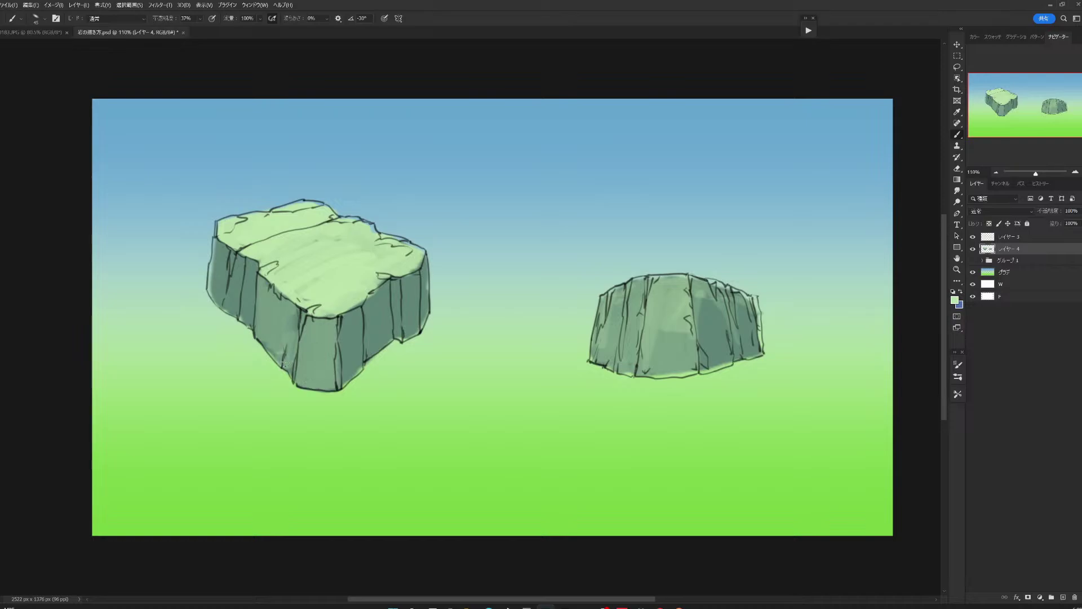
pyautogui.moveTo(243, 258)
pyautogui.mouseDown()
pyautogui.moveTo(237, 301)
pyautogui.moveTo(216, 237)
pyautogui.mouseUp()
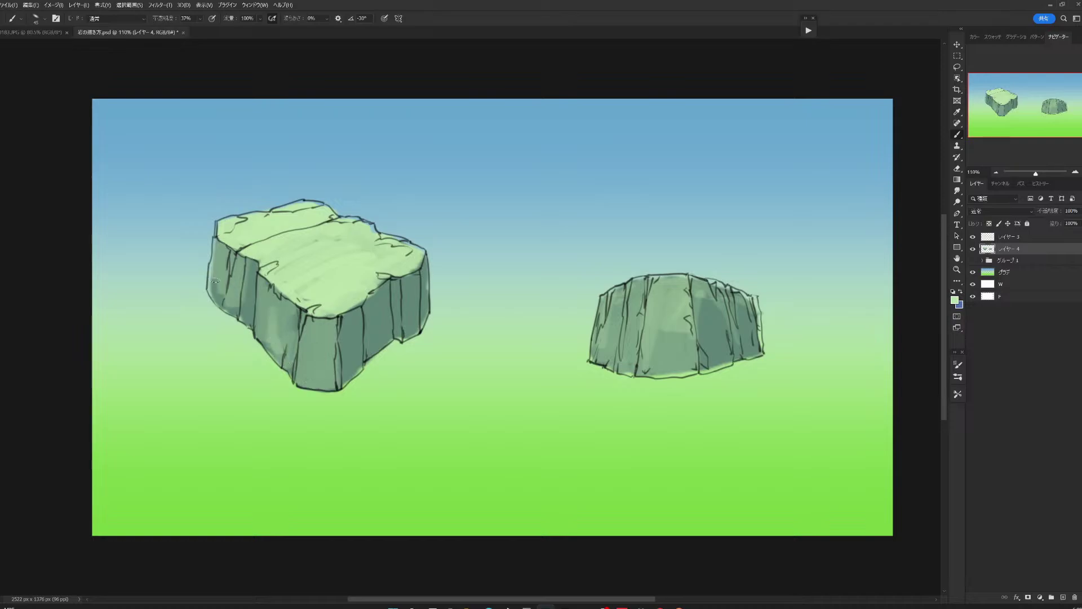
pyautogui.moveTo(213, 281); pyautogui.dragTo(228, 312)
pyautogui.moveTo(395, 282)
pyautogui.mouseDown()
pyautogui.moveTo(410, 320)
pyautogui.moveTo(403, 337)
pyautogui.mouseUp()
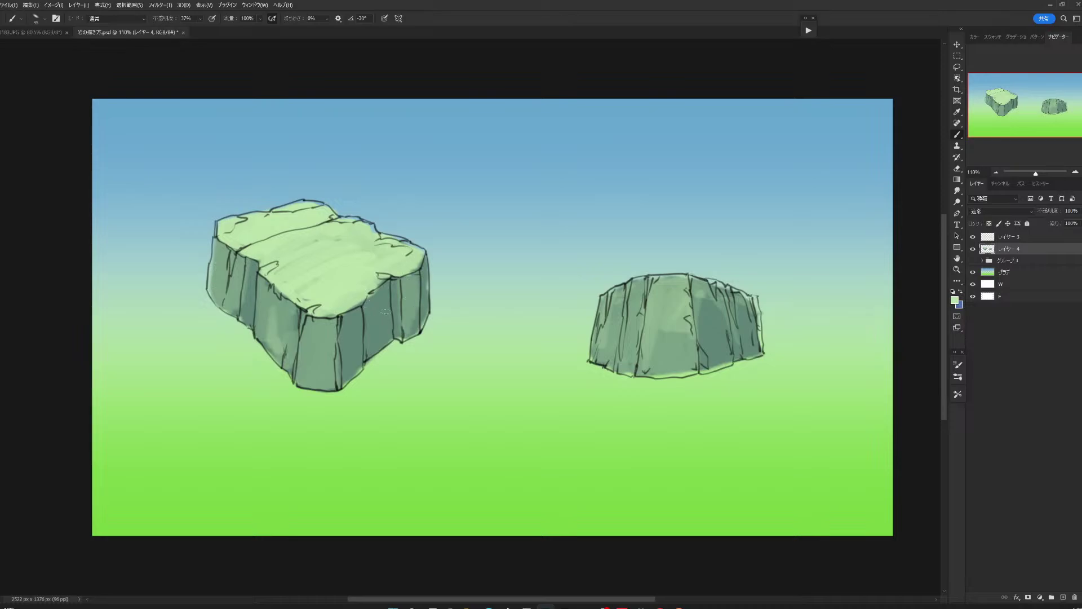
pyautogui.moveTo(336, 326)
pyautogui.mouseDown()
pyautogui.moveTo(330, 356)
pyautogui.moveTo(324, 317)
pyautogui.moveTo(305, 369)
pyautogui.mouseUp()
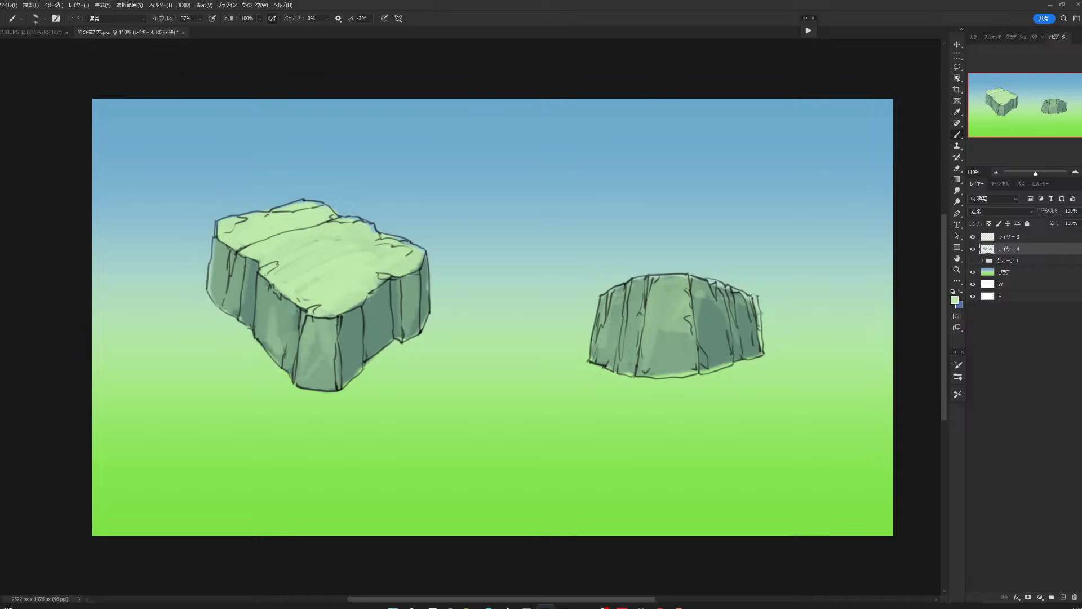
pyautogui.moveTo(263, 279)
pyautogui.mouseDown()
pyautogui.moveTo(259, 335)
pyautogui.moveTo(273, 322)
pyautogui.moveTo(287, 361)
pyautogui.mouseUp()
pyautogui.moveTo(282, 323); pyautogui.dragTo(270, 357)
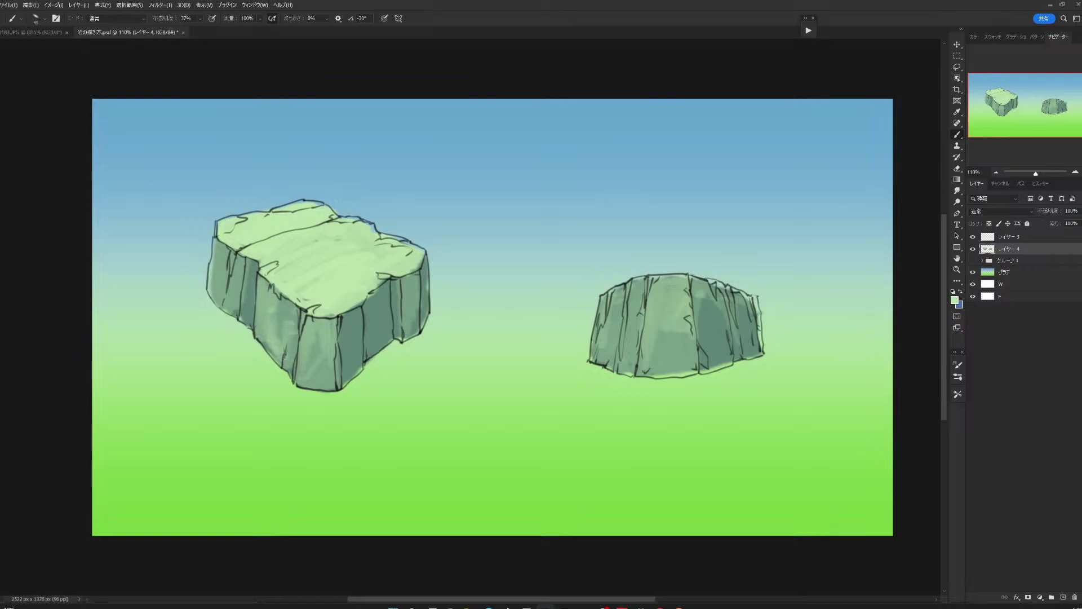
pyautogui.moveTo(237, 257)
pyautogui.mouseDown()
pyautogui.moveTo(217, 296)
pyautogui.moveTo(243, 278)
pyautogui.mouseUp()
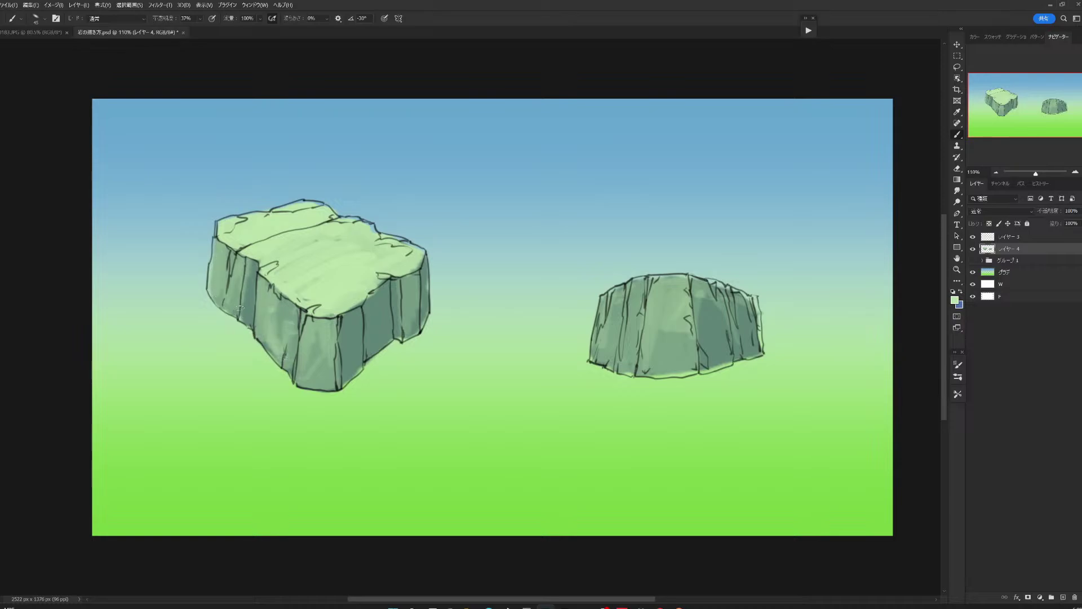
pyautogui.moveTo(331, 350); pyautogui.dragTo(330, 327)
# Add more light strokes to the right rock's central front face.
pyautogui.moveTo(656, 284); pyautogui.dragTo(640, 362)
pyautogui.moveTo(655, 336); pyautogui.dragTo(651, 354)
pyautogui.moveTo(678, 290); pyautogui.dragTo(674, 302)
pyautogui.moveTo(683, 326)
pyautogui.mouseDown()
pyautogui.moveTo(679, 371)
pyautogui.moveTo(643, 341)
pyautogui.mouseUp()
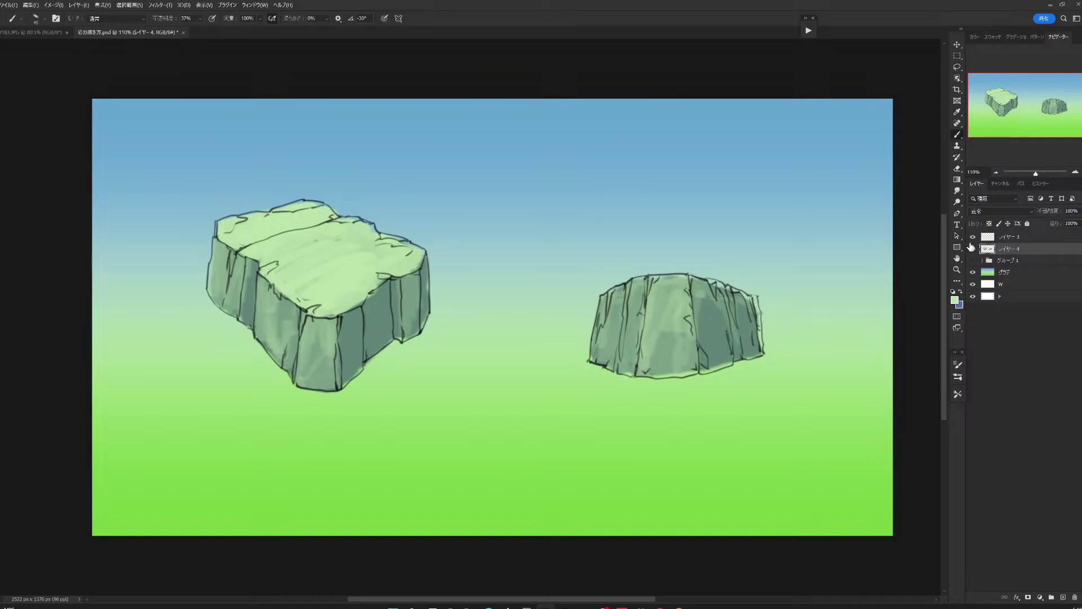
# Choose dark green #1a2316 and shade the left rock's right and left faces.
pyautogui.click(955, 300)
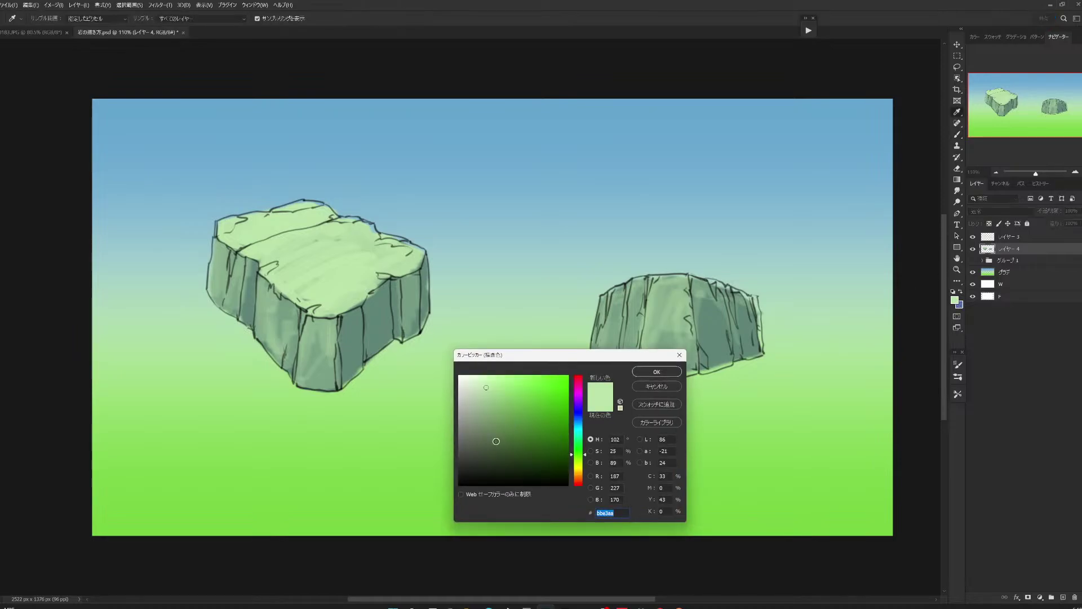
pyautogui.moveTo(496, 441); pyautogui.dragTo(501, 471)
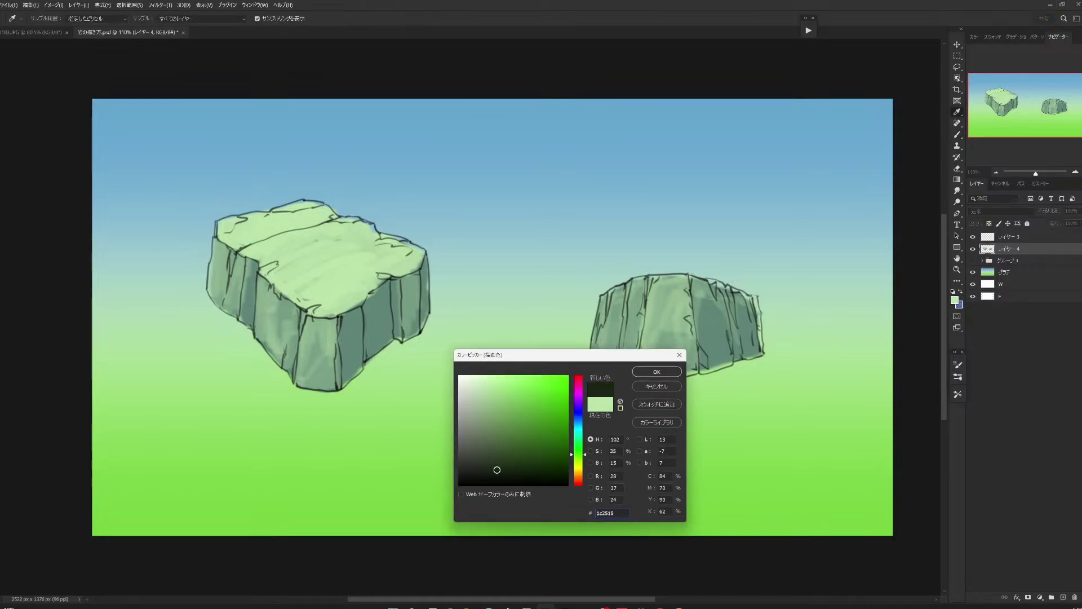
pyautogui.click(643, 373)
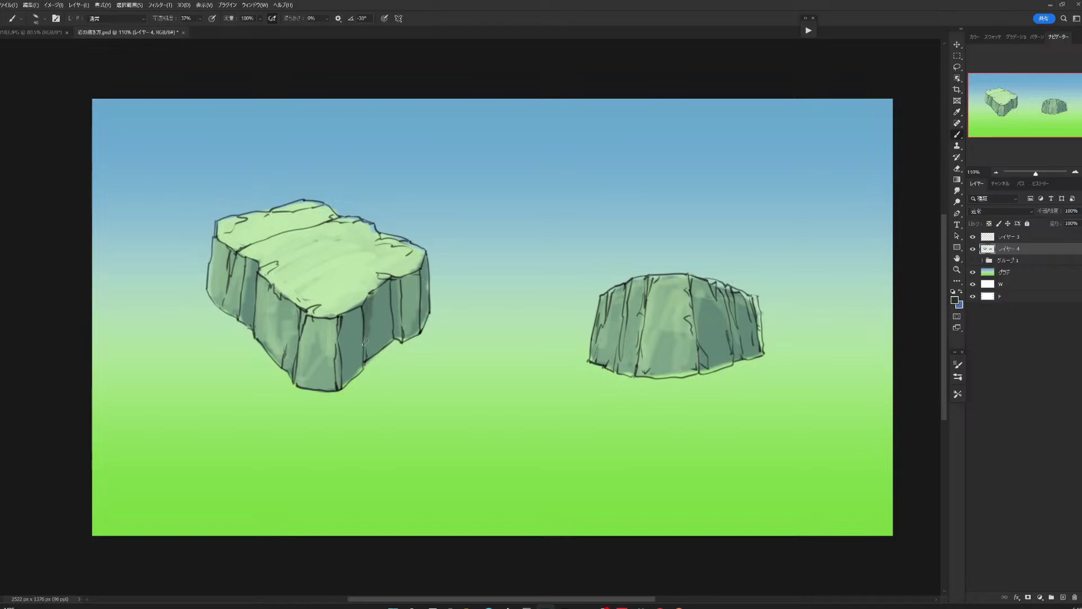
pyautogui.moveTo(364, 304); pyautogui.dragTo(374, 292)
pyautogui.moveTo(375, 292); pyautogui.dragTo(366, 352)
pyautogui.moveTo(397, 276); pyautogui.dragTo(397, 343)
pyautogui.moveTo(422, 263); pyautogui.dragTo(424, 329)
pyautogui.moveTo(255, 268)
pyautogui.mouseDown()
pyautogui.moveTo(251, 325)
pyautogui.moveTo(251, 305)
pyautogui.mouseUp()
pyautogui.moveTo(236, 252); pyautogui.dragTo(226, 309)
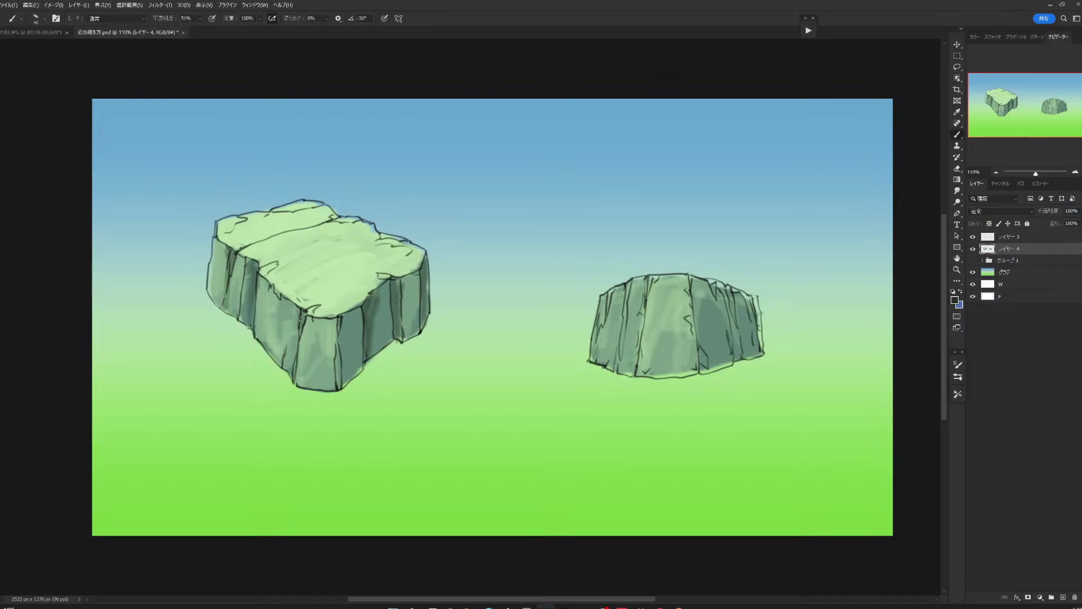
pyautogui.moveTo(303, 318); pyautogui.dragTo(298, 348)
# Deeply shade the right rock's right face and darken its left face and edge.
pyautogui.moveTo(694, 277)
pyautogui.mouseDown()
pyautogui.moveTo(703, 364)
pyautogui.moveTo(702, 282)
pyautogui.moveTo(732, 352)
pyautogui.moveTo(722, 305)
pyautogui.moveTo(743, 310)
pyautogui.moveTo(749, 345)
pyautogui.mouseUp()
pyautogui.moveTo(750, 299); pyautogui.dragTo(759, 355)
pyautogui.moveTo(740, 320); pyautogui.dragTo(740, 355)
pyautogui.moveTo(733, 298); pyautogui.dragTo(724, 358)
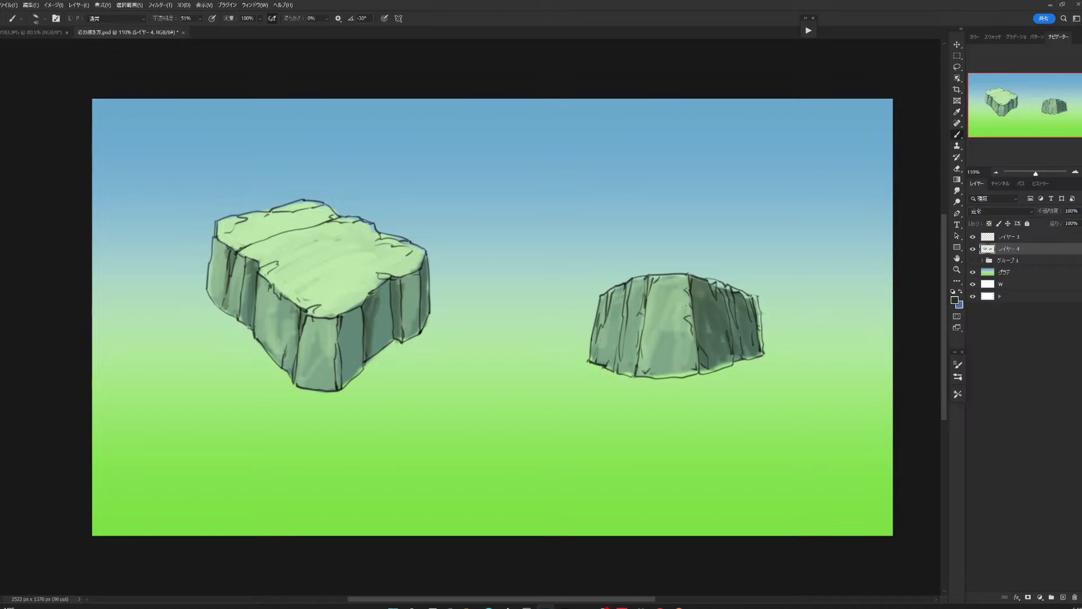
pyautogui.moveTo(647, 280)
pyautogui.mouseDown()
pyautogui.moveTo(644, 308)
pyautogui.moveTo(625, 310)
pyautogui.moveTo(612, 367)
pyautogui.mouseUp()
pyautogui.moveTo(611, 301); pyautogui.dragTo(598, 359)
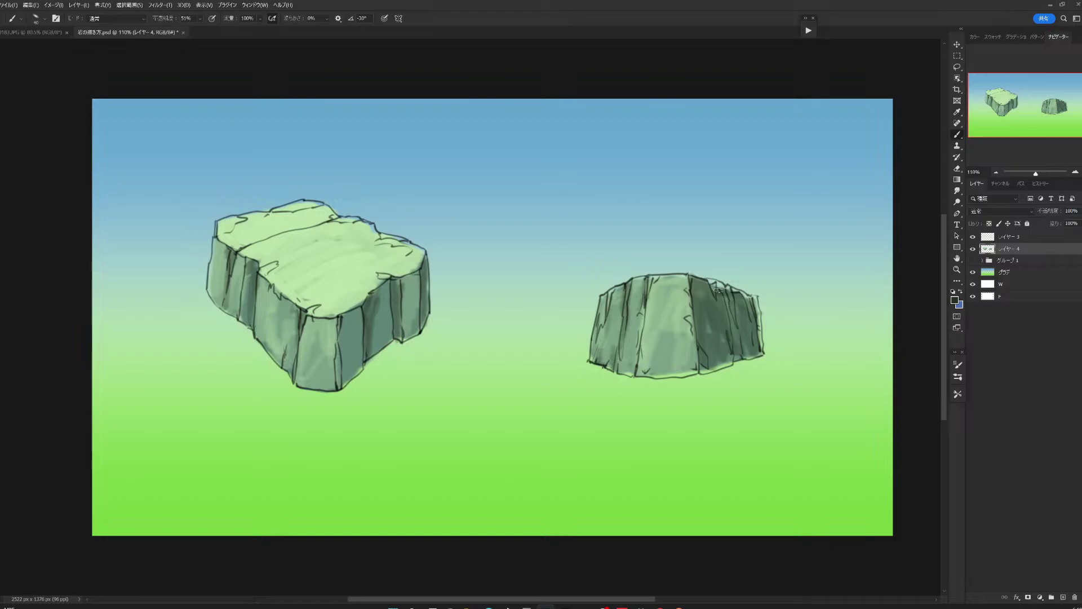
pyautogui.moveTo(699, 283)
pyautogui.mouseDown()
pyautogui.moveTo(705, 313)
pyautogui.moveTo(727, 339)
pyautogui.moveTo(721, 307)
pyautogui.moveTo(751, 353)
pyautogui.mouseUp()
pyautogui.moveTo(704, 323); pyautogui.dragTo(703, 357)
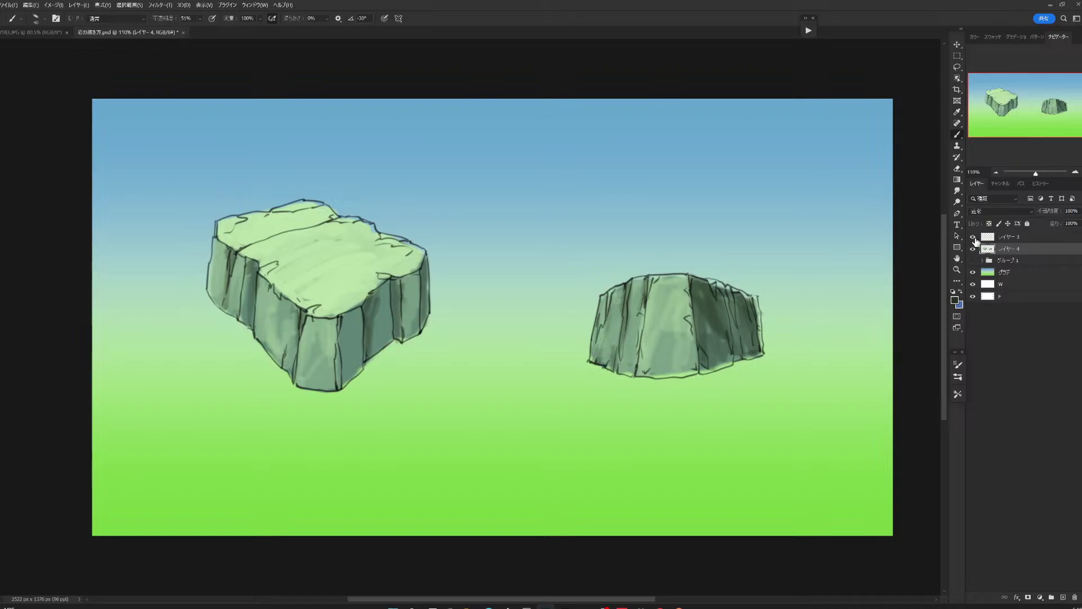
# Check the painting with the line art toggled, then darken both rocks' front and side faces.
pyautogui.click(974, 238)
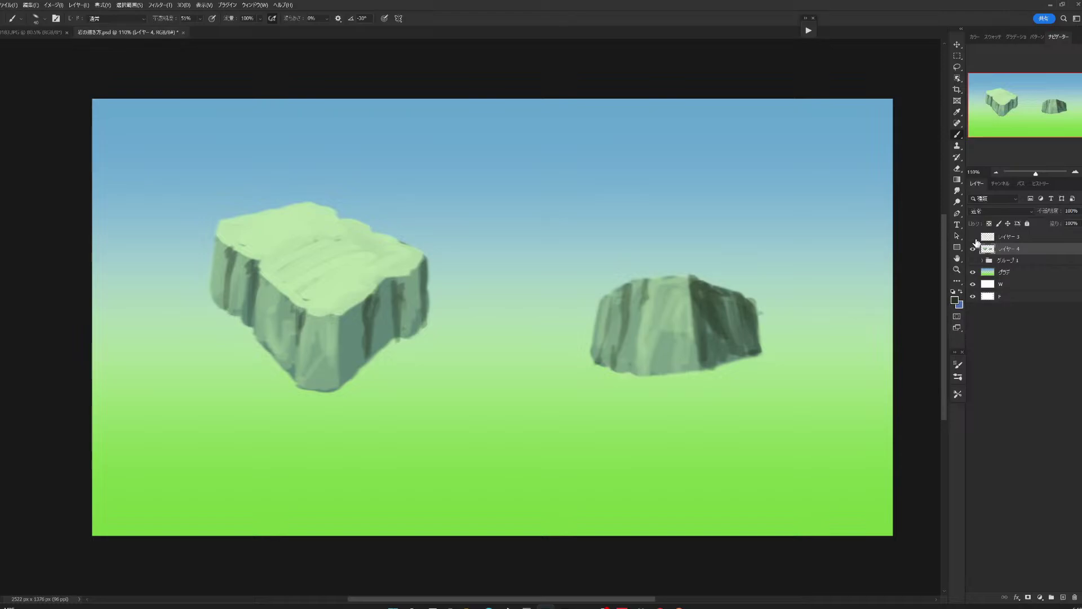
pyautogui.click(973, 237)
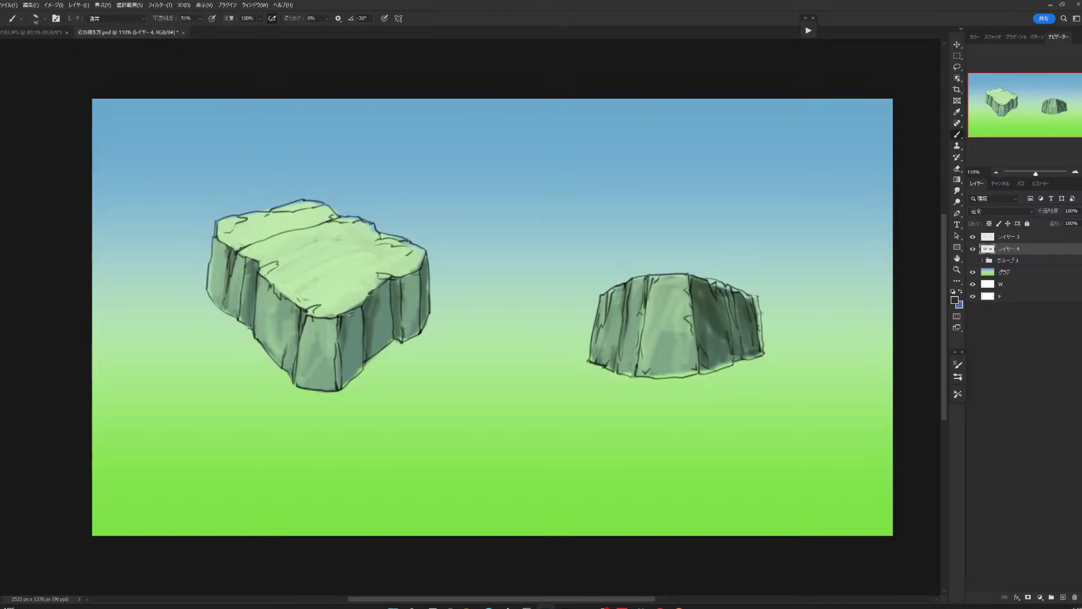
pyautogui.moveTo(390, 290); pyautogui.dragTo(388, 324)
pyautogui.moveTo(342, 356); pyautogui.dragTo(340, 376)
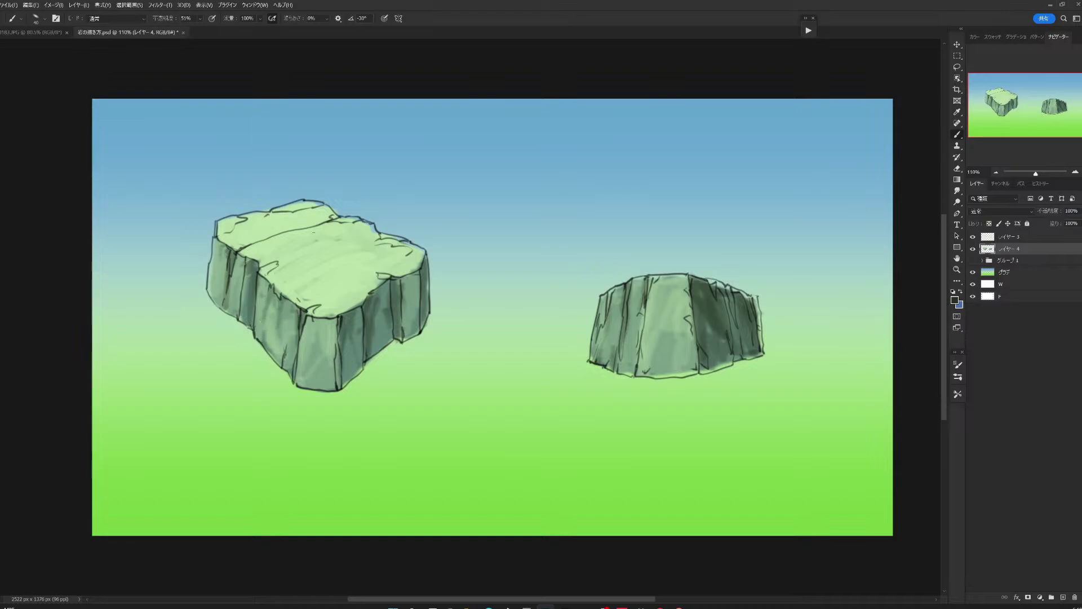
pyautogui.moveTo(686, 304); pyautogui.dragTo(692, 349)
pyautogui.moveTo(657, 281); pyautogui.dragTo(638, 353)
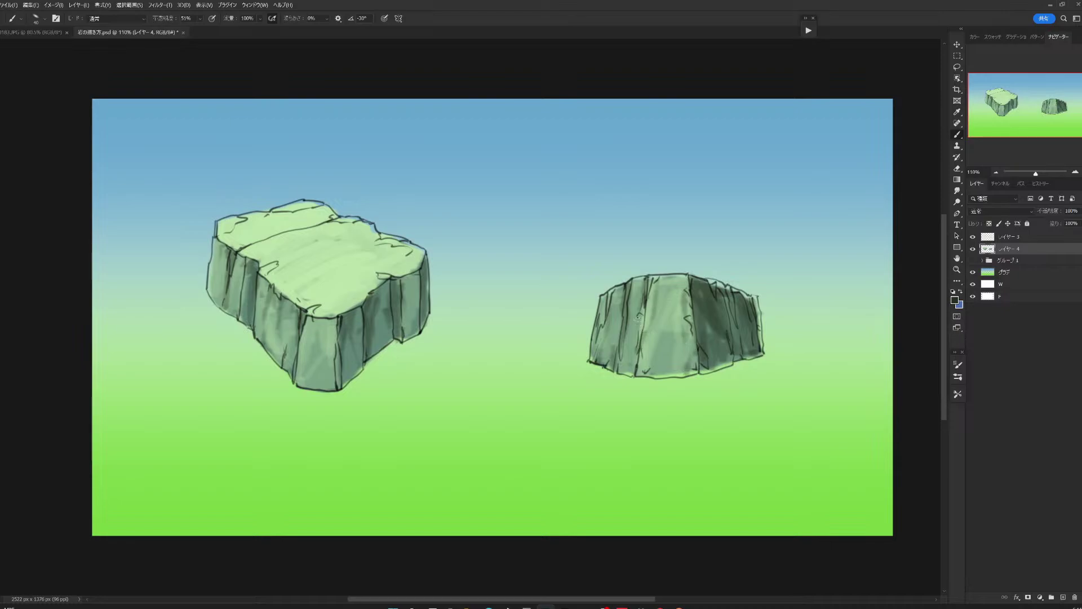
pyautogui.moveTo(639, 302)
pyautogui.mouseDown()
pyautogui.moveTo(626, 350)
pyautogui.moveTo(613, 330)
pyautogui.moveTo(592, 360)
pyautogui.mouseUp()
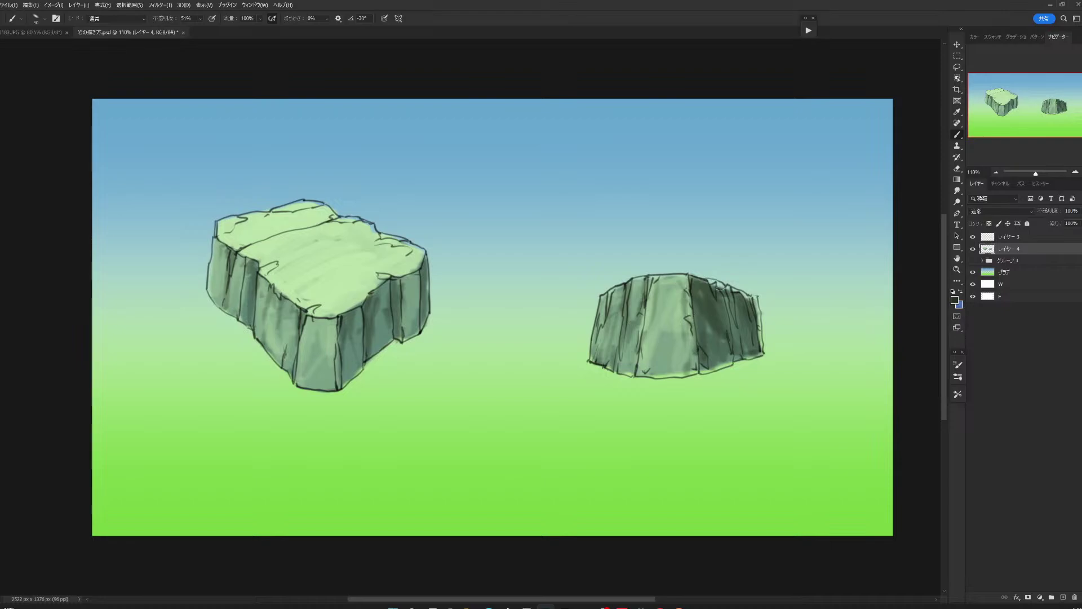
pyautogui.moveTo(753, 332)
pyautogui.mouseDown()
pyautogui.moveTo(760, 348)
pyautogui.moveTo(724, 366)
pyautogui.mouseUp()
# Hatch dark strokes on the right rock's left face and the left rock's faces and edge.
pyautogui.moveTo(632, 373)
pyautogui.mouseDown()
pyautogui.moveTo(642, 310)
pyautogui.moveTo(629, 302)
pyautogui.moveTo(608, 362)
pyautogui.mouseUp()
pyautogui.moveTo(622, 308); pyautogui.dragTo(619, 324)
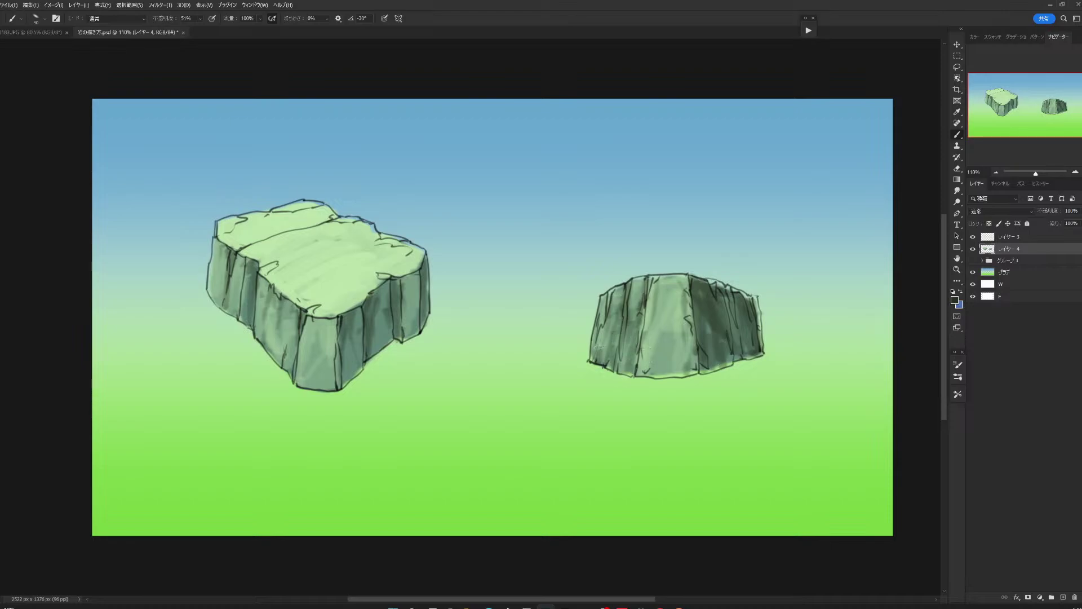
pyautogui.moveTo(399, 319); pyautogui.dragTo(420, 278)
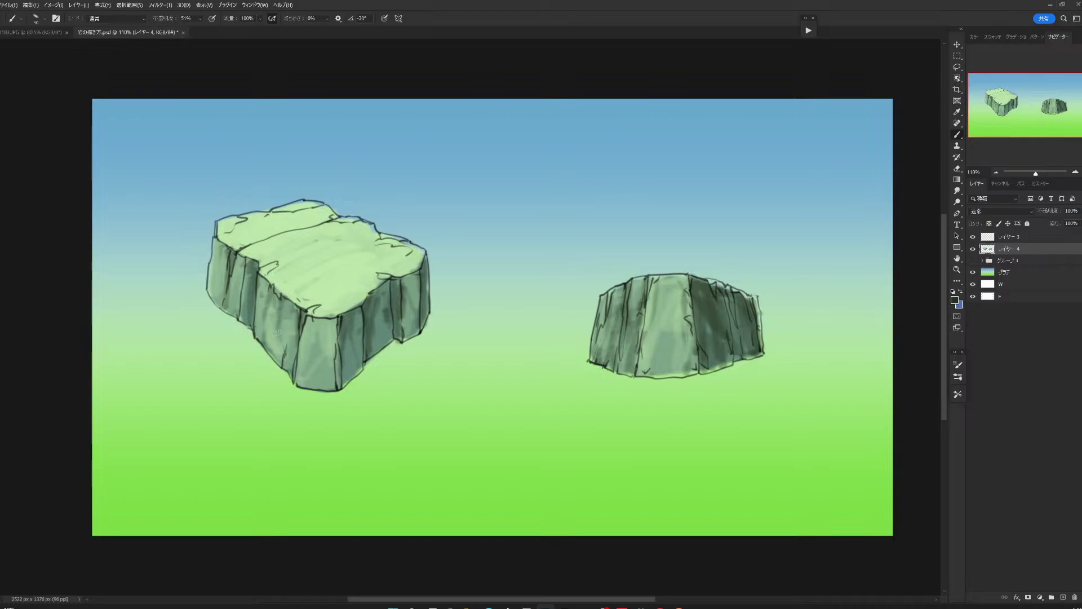
pyautogui.moveTo(277, 332); pyautogui.dragTo(273, 352)
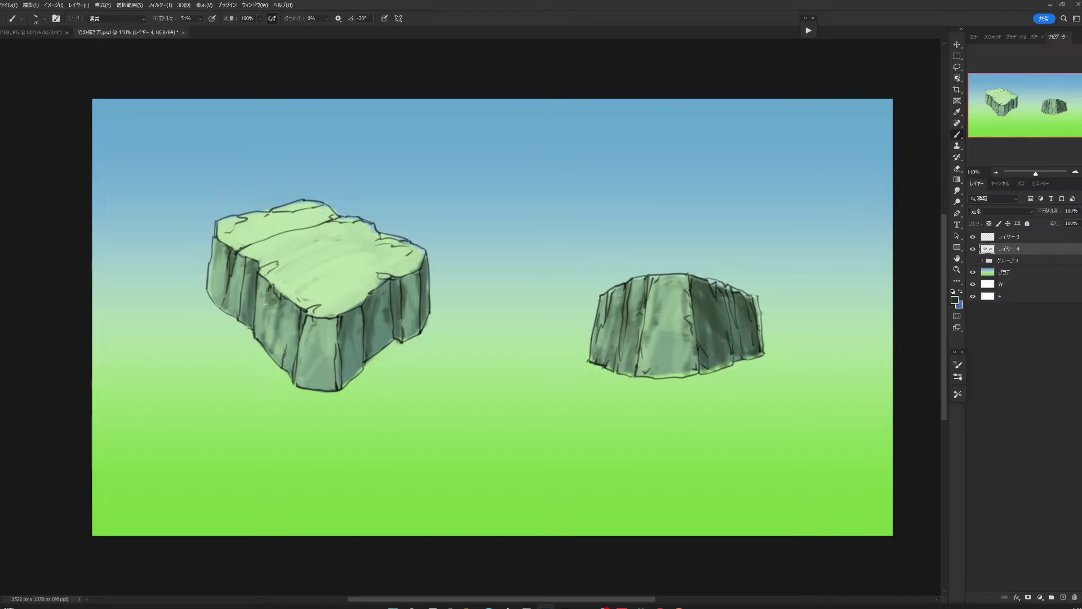
pyautogui.moveTo(230, 256); pyautogui.dragTo(218, 284)
pyautogui.moveTo(276, 303)
pyautogui.mouseDown()
pyautogui.moveTo(272, 326)
pyautogui.moveTo(239, 303)
pyautogui.mouseUp()
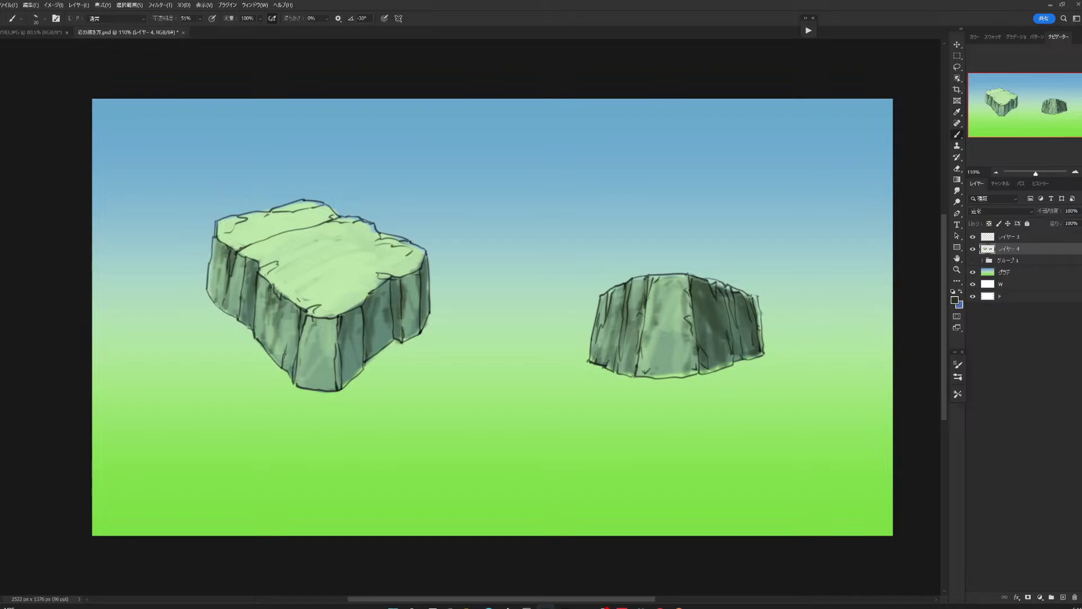
pyautogui.moveTo(390, 325)
pyautogui.mouseDown()
pyautogui.moveTo(385, 341)
pyautogui.moveTo(388, 330)
pyautogui.mouseUp()
pyautogui.moveTo(418, 259); pyautogui.dragTo(416, 299)
# Switch to a deep muted green and shade the ridge and top of the left rock.
pyautogui.click(955, 300)
pyautogui.click(494, 459)
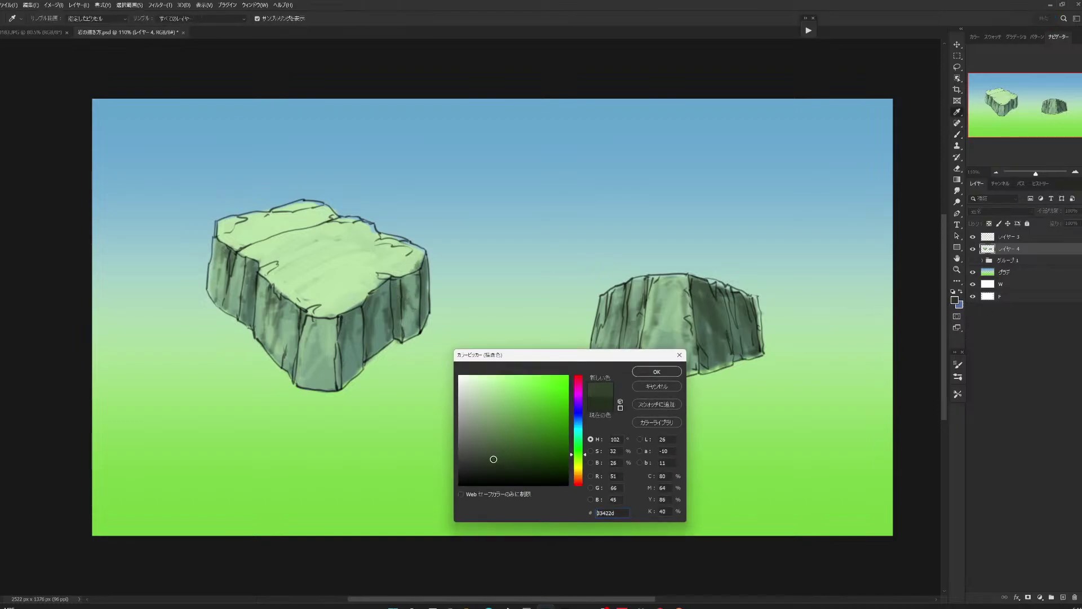
pyautogui.click(657, 371)
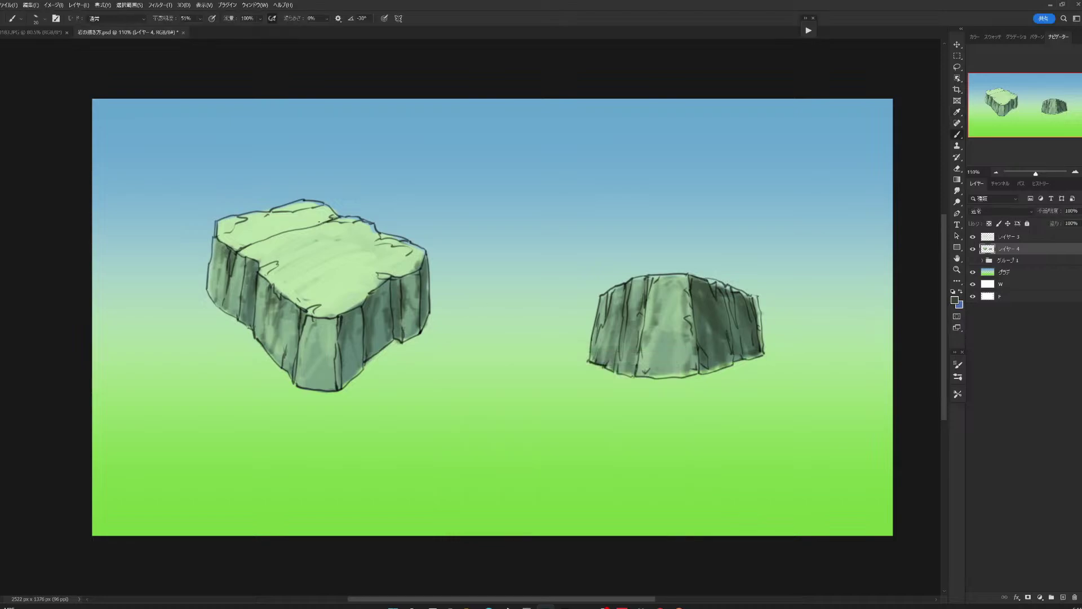
pyautogui.moveTo(319, 221)
pyautogui.mouseDown()
pyautogui.moveTo(335, 215)
pyautogui.moveTo(283, 215)
pyautogui.moveTo(300, 209)
pyautogui.moveTo(255, 239)
pyautogui.moveTo(233, 237)
pyautogui.mouseUp()
pyautogui.moveTo(277, 229)
pyautogui.mouseDown()
pyautogui.moveTo(236, 243)
pyautogui.moveTo(256, 227)
pyautogui.mouseUp()
pyautogui.moveTo(255, 233)
pyautogui.mouseDown()
pyautogui.moveTo(277, 234)
pyautogui.moveTo(241, 222)
pyautogui.mouseUp()
pyautogui.moveTo(376, 246); pyautogui.dragTo(341, 233)
pyautogui.moveTo(398, 237); pyautogui.dragTo(338, 238)
pyautogui.moveTo(388, 272)
pyautogui.mouseDown()
pyautogui.moveTo(375, 281)
pyautogui.moveTo(348, 260)
pyautogui.moveTo(360, 267)
pyautogui.moveTo(314, 259)
pyautogui.moveTo(363, 263)
pyautogui.moveTo(257, 268)
pyautogui.moveTo(271, 258)
pyautogui.moveTo(269, 242)
pyautogui.moveTo(294, 240)
pyautogui.moveTo(255, 244)
pyautogui.mouseUp()
# Add more dark shading to the left rock's top and front and the right rock's lower-left.
pyautogui.moveTo(286, 221); pyautogui.dragTo(272, 229)
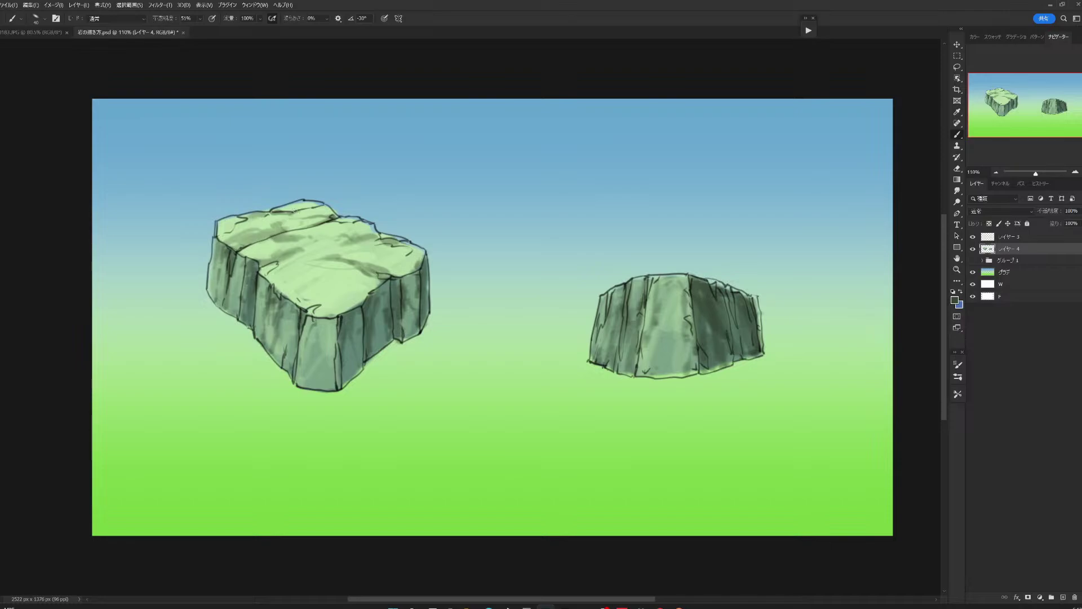
pyautogui.moveTo(400, 241)
pyautogui.mouseDown()
pyautogui.moveTo(378, 251)
pyautogui.moveTo(386, 278)
pyautogui.mouseUp()
pyautogui.moveTo(321, 304)
pyautogui.mouseDown()
pyautogui.moveTo(302, 312)
pyautogui.moveTo(312, 300)
pyautogui.mouseUp()
pyautogui.moveTo(663, 347); pyautogui.dragTo(643, 360)
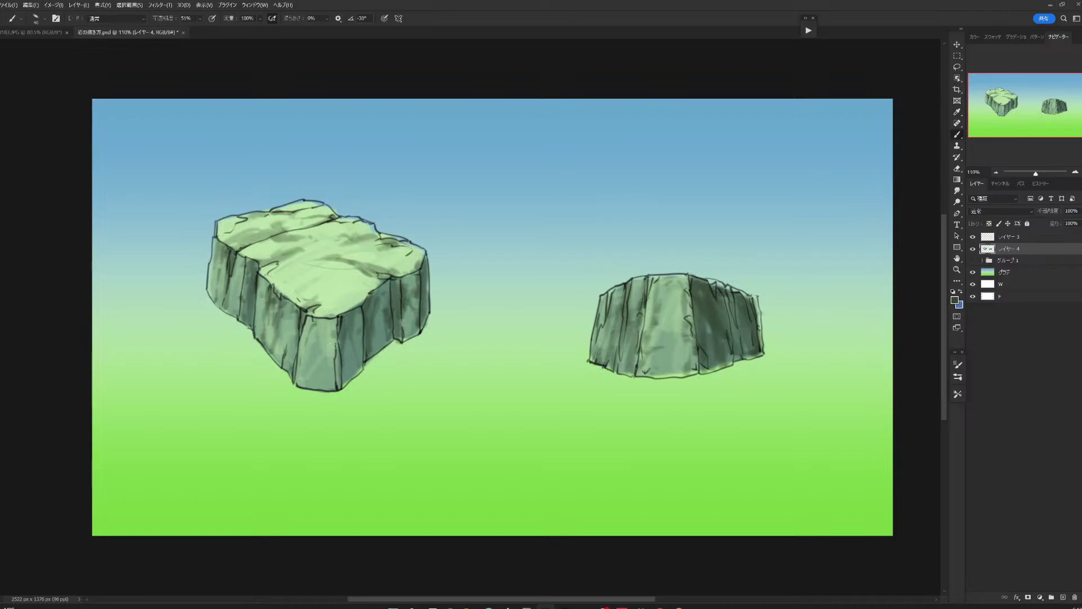
pyautogui.moveTo(334, 337)
pyautogui.mouseDown()
pyautogui.moveTo(331, 356)
pyautogui.moveTo(283, 352)
pyautogui.mouseUp()
# Fade the line-art Layer 3 to 30% opacity and return to Layer 4.
pyautogui.click(1020, 239)
pyautogui.click(1078, 211)
pyautogui.moveTo(1074, 223); pyautogui.dragTo(1059, 225)
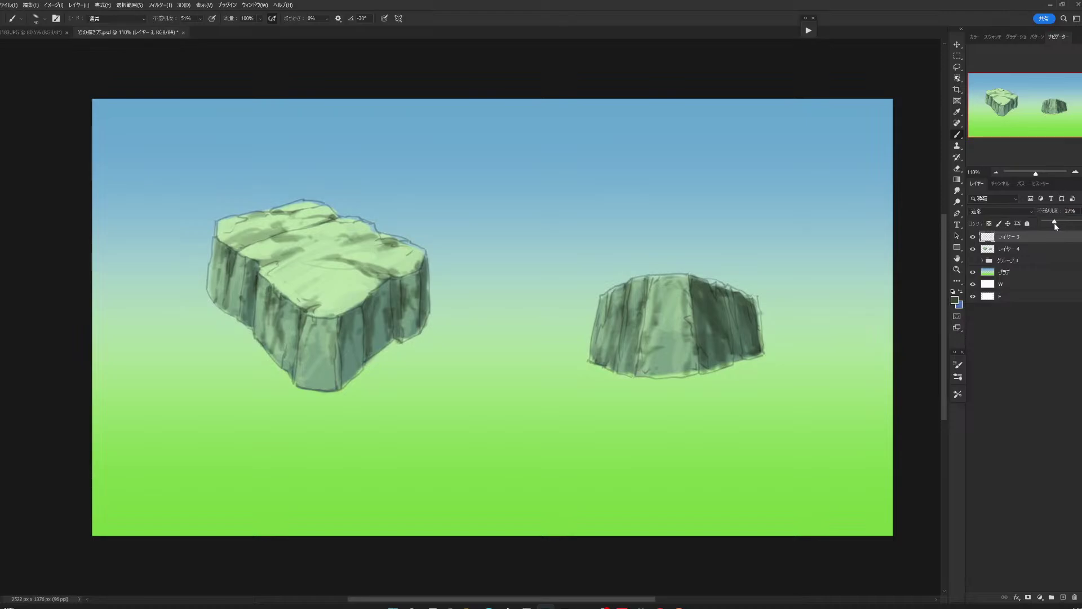
pyautogui.click(1015, 249)
# With pale green at about 67% brush opacity, highlight the right rock's top edges.
pyautogui.click(955, 299)
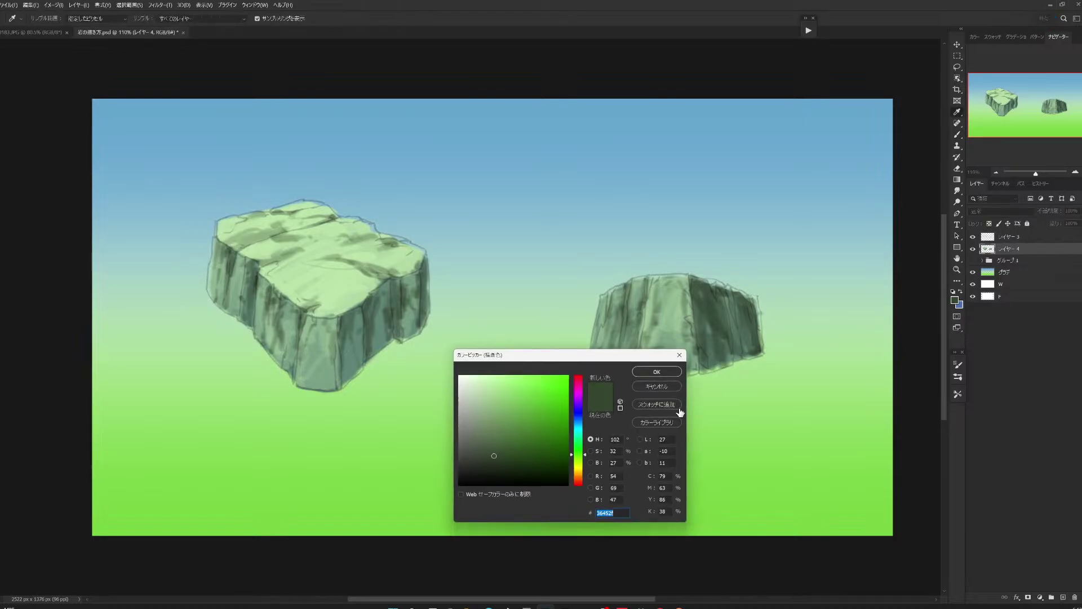
pyautogui.moveTo(477, 407); pyautogui.dragTo(476, 385)
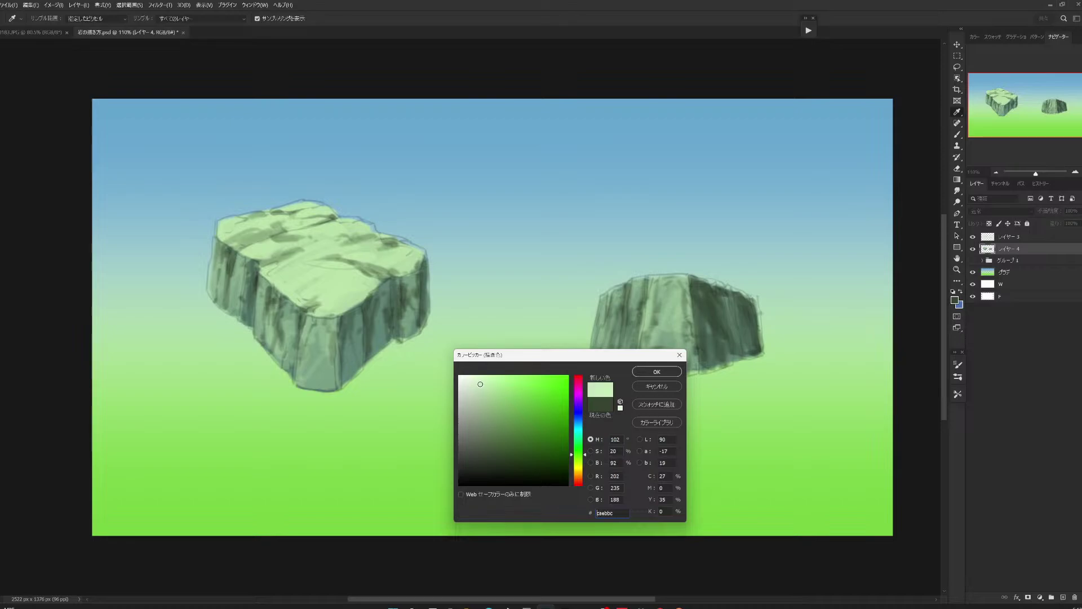
pyautogui.click(657, 371)
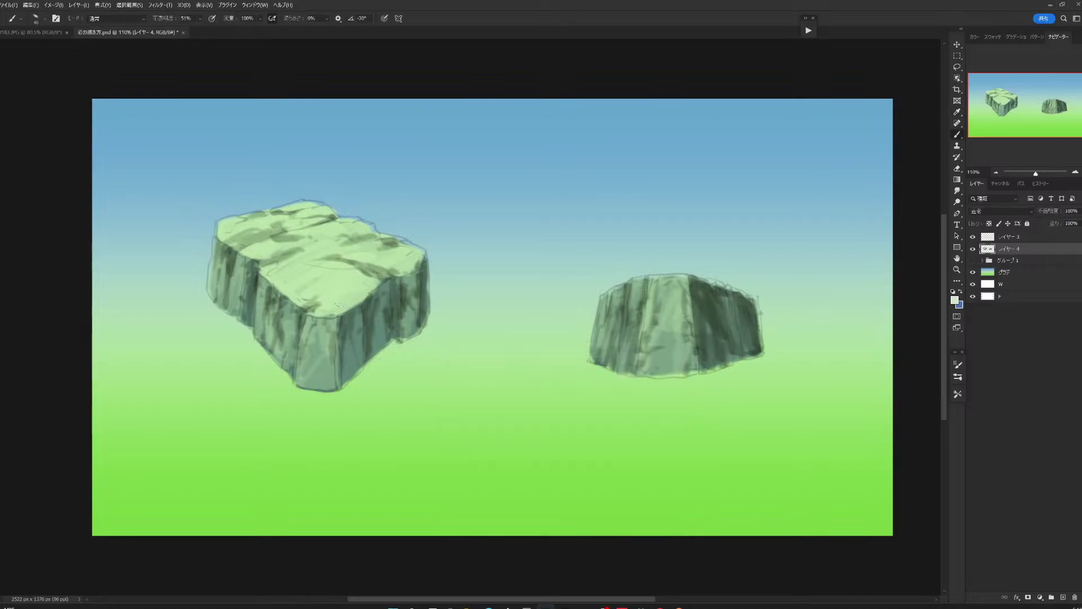
pyautogui.moveTo(199, 19); pyautogui.dragTo(217, 30)
pyautogui.press('Return')
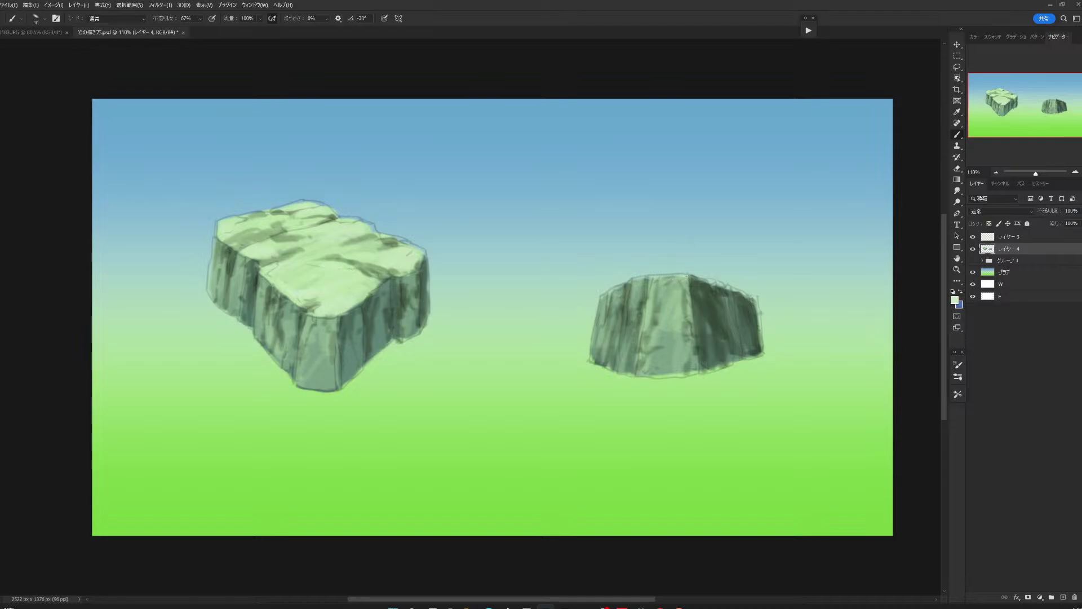
pyautogui.moveTo(654, 280)
pyautogui.mouseDown()
pyautogui.moveTo(686, 276)
pyautogui.moveTo(601, 301)
pyautogui.mouseUp()
pyautogui.moveTo(734, 295); pyautogui.dragTo(744, 295)
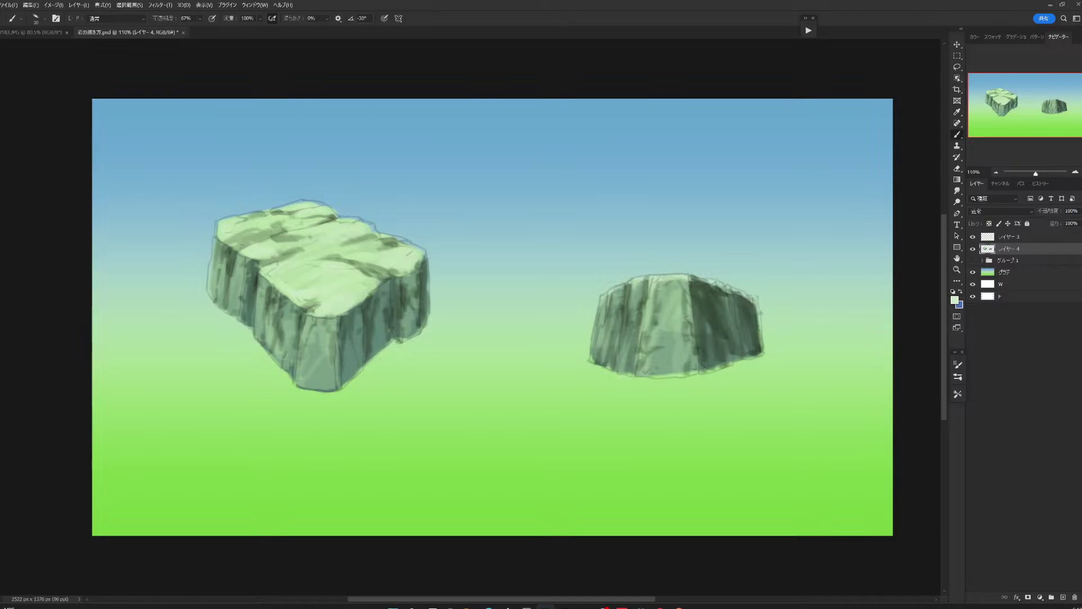
pyautogui.moveTo(654, 284)
pyautogui.mouseDown()
pyautogui.moveTo(657, 301)
pyautogui.moveTo(659, 289)
pyautogui.mouseUp()
# Choose a very dark green and paint cracks across the left rock's top and faces.
pyautogui.click(952, 305)
pyautogui.moveTo(518, 459); pyautogui.dragTo(513, 477)
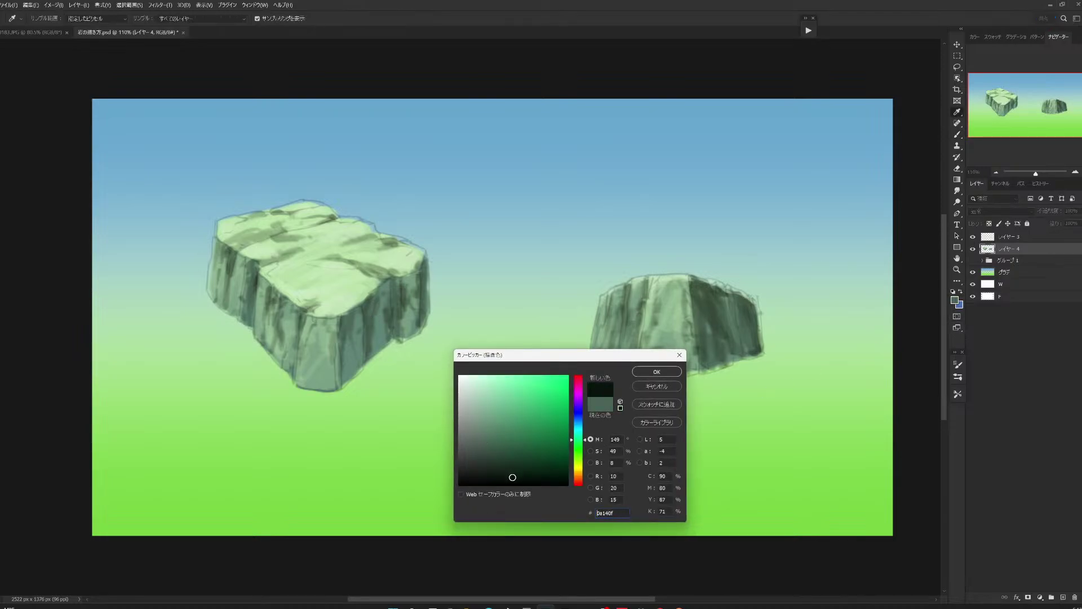
pyautogui.click(648, 371)
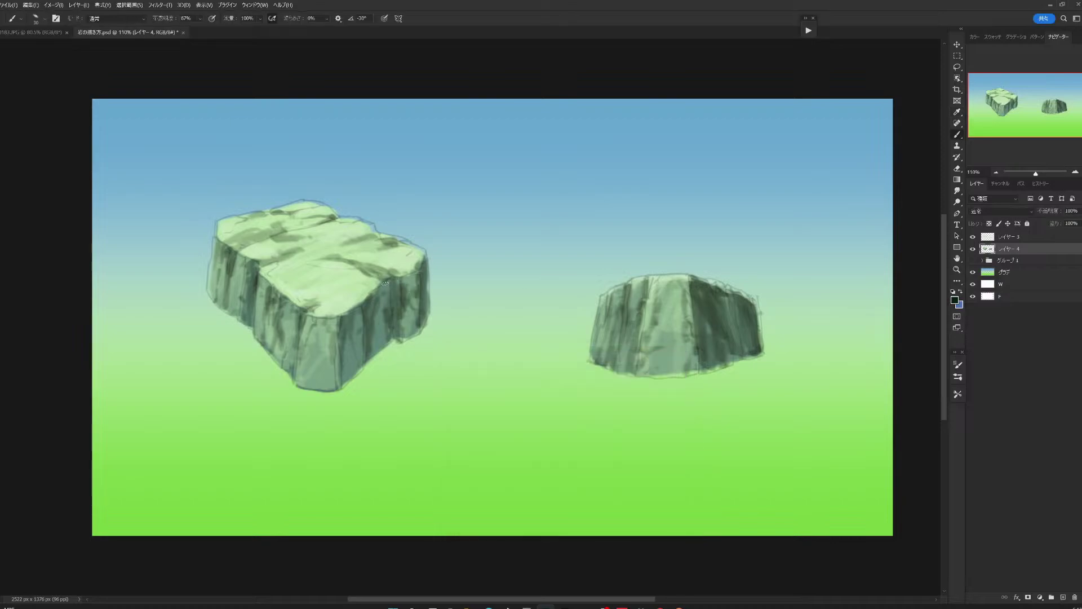
pyautogui.moveTo(385, 283)
pyautogui.mouseDown()
pyautogui.moveTo(396, 315)
pyautogui.moveTo(396, 296)
pyautogui.moveTo(369, 314)
pyautogui.moveTo(367, 305)
pyautogui.moveTo(342, 335)
pyautogui.moveTo(363, 361)
pyautogui.moveTo(359, 321)
pyautogui.moveTo(297, 301)
pyautogui.mouseUp()
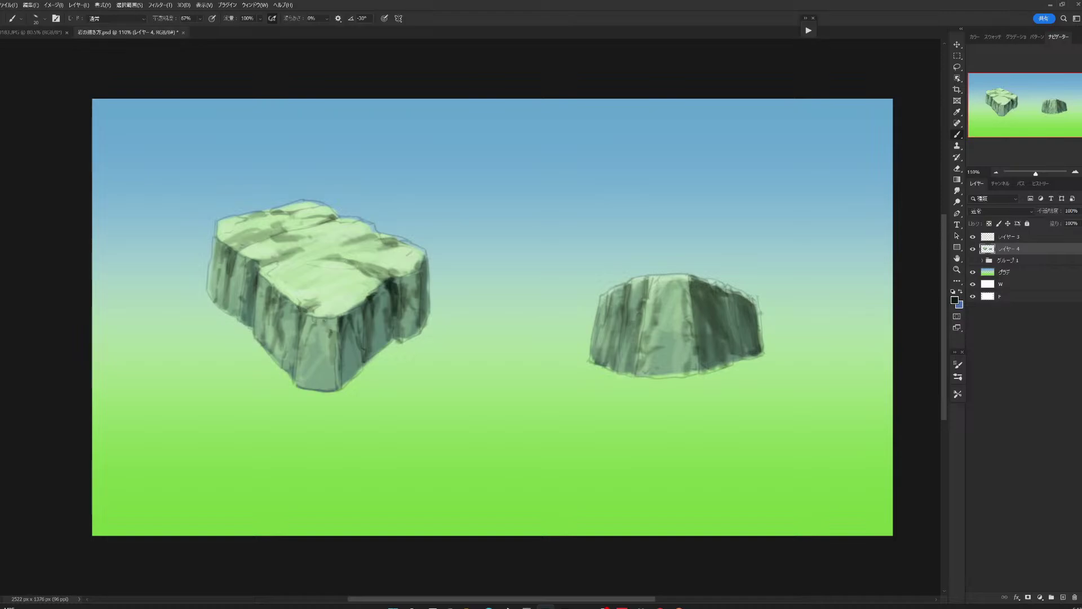
pyautogui.moveTo(360, 263)
pyautogui.mouseDown()
pyautogui.moveTo(423, 277)
pyautogui.moveTo(424, 311)
pyautogui.mouseUp()
pyautogui.moveTo(261, 264); pyautogui.dragTo(248, 325)
pyautogui.moveTo(234, 249); pyautogui.dragTo(220, 284)
pyautogui.moveTo(220, 235); pyautogui.dragTo(216, 246)
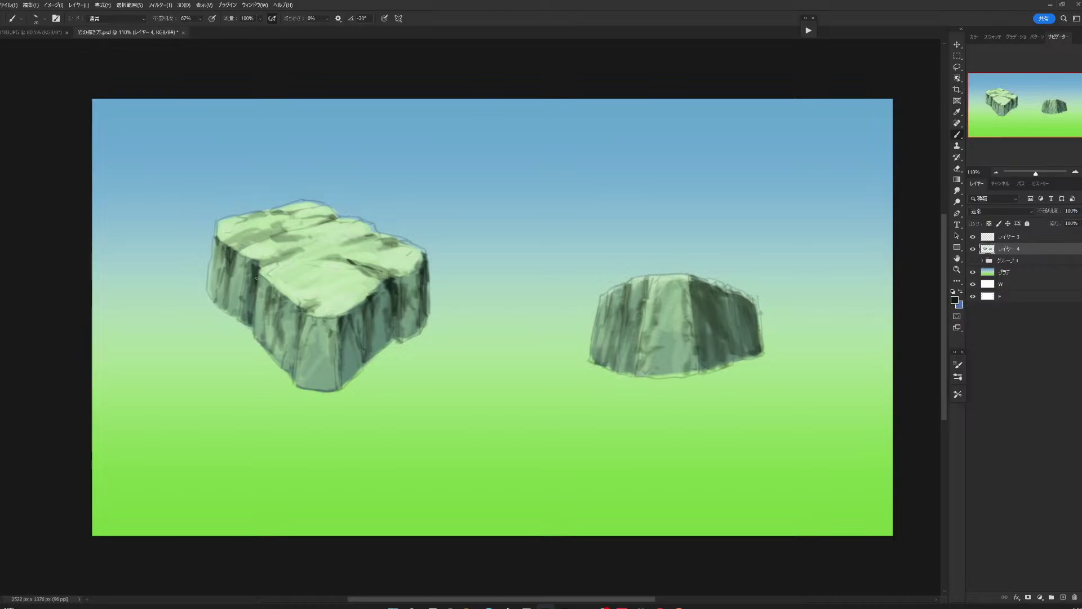
pyautogui.moveTo(279, 261); pyautogui.dragTo(221, 293)
pyautogui.moveTo(302, 324); pyautogui.dragTo(291, 376)
# Paint a dark ridge and small cracks down the right rock's shaded faces.
pyautogui.moveTo(690, 277)
pyautogui.mouseDown()
pyautogui.moveTo(694, 310)
pyautogui.moveTo(699, 293)
pyautogui.moveTo(709, 316)
pyautogui.moveTo(701, 330)
pyautogui.mouseUp()
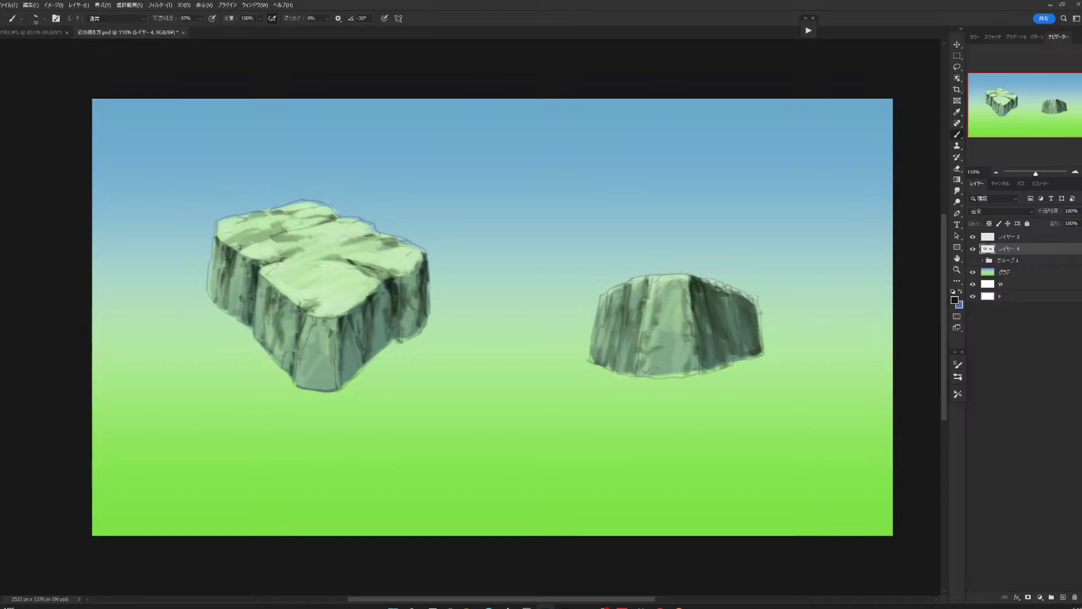
pyautogui.moveTo(718, 288); pyautogui.dragTo(746, 355)
pyautogui.moveTo(692, 299); pyautogui.dragTo(702, 365)
pyautogui.moveTo(699, 358); pyautogui.dragTo(712, 369)
pyautogui.moveTo(751, 311)
pyautogui.mouseDown()
pyautogui.moveTo(744, 346)
pyautogui.moveTo(740, 332)
pyautogui.mouseUp()
pyautogui.moveTo(649, 282); pyautogui.dragTo(642, 300)
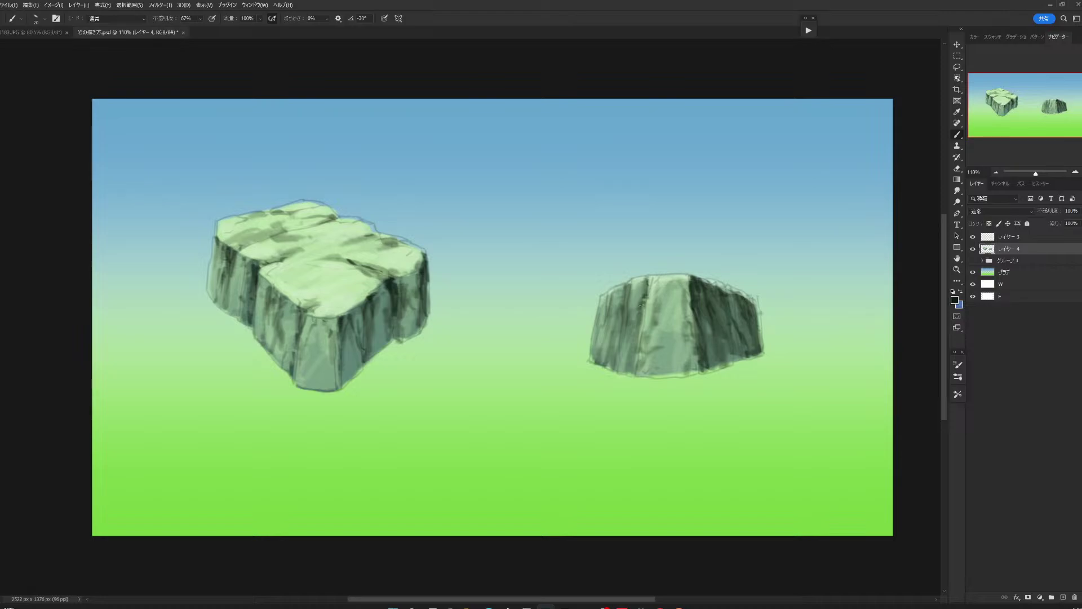
pyautogui.moveTo(755, 320); pyautogui.dragTo(755, 345)
# Hide the line art and darken the left rock's right edge and top and the right rock's left edge.
pyautogui.click(973, 237)
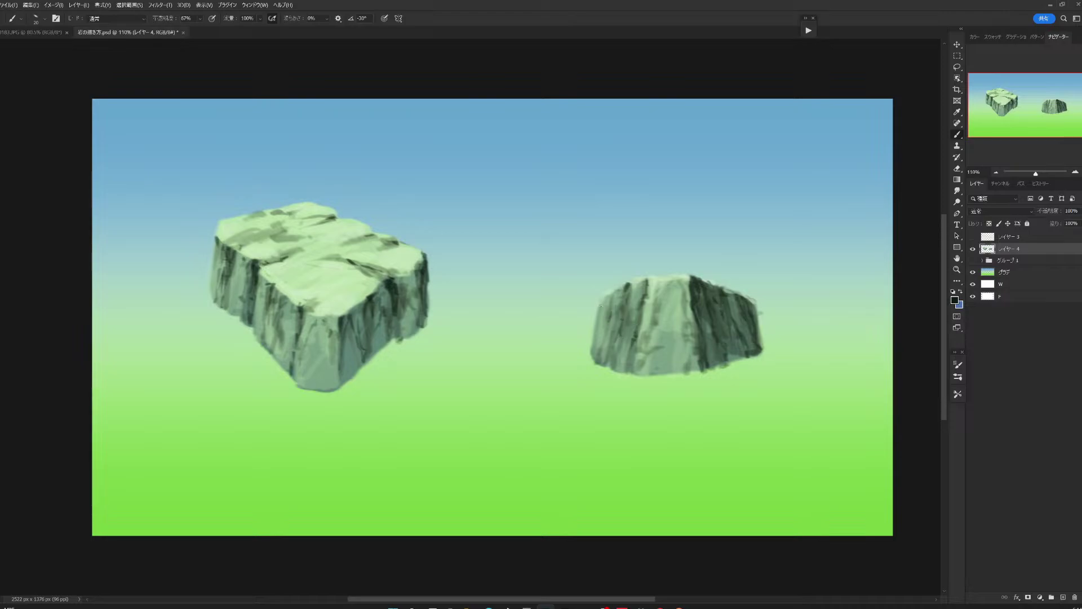
pyautogui.moveTo(403, 291); pyautogui.dragTo(400, 335)
pyautogui.moveTo(612, 305)
pyautogui.mouseDown()
pyautogui.moveTo(606, 326)
pyautogui.moveTo(616, 285)
pyautogui.mouseUp()
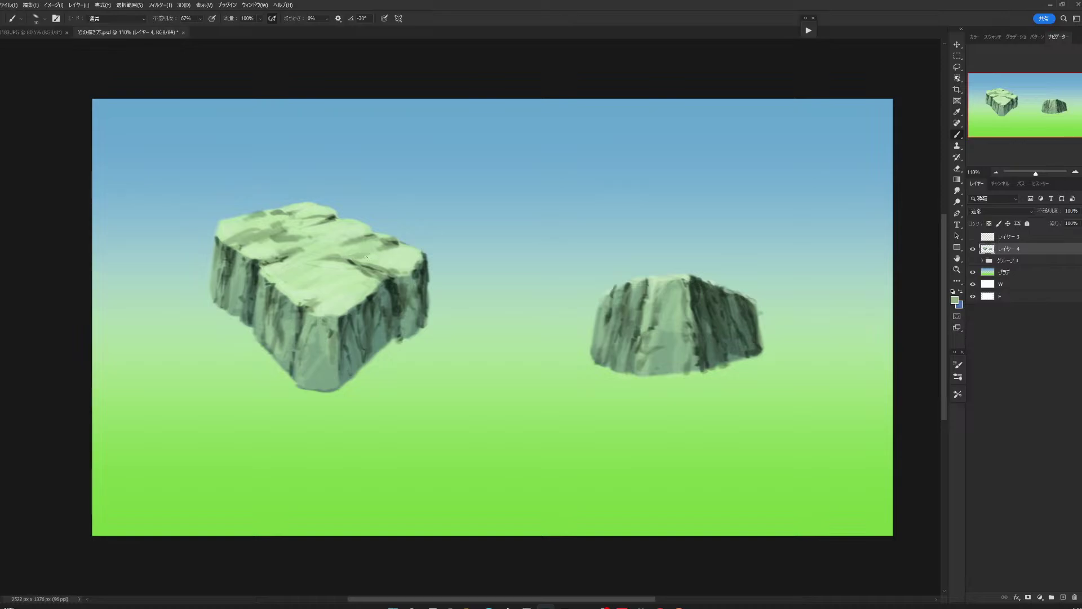
pyautogui.moveTo(360, 243); pyautogui.dragTo(327, 232)
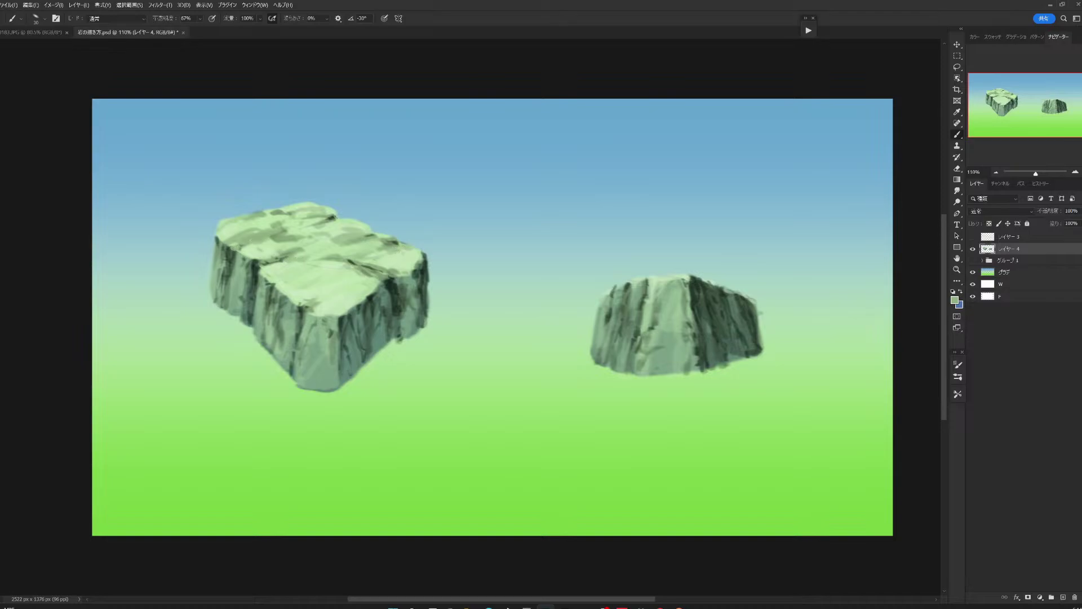
# Sample a darker green, darken the left rock's top-left edge and shadow the right rock's base.
pyautogui.keyDown('alt'); pyautogui.click(237, 249); pyautogui.keyUp('alt')
pyautogui.moveTo(251, 243); pyautogui.dragTo(228, 245)
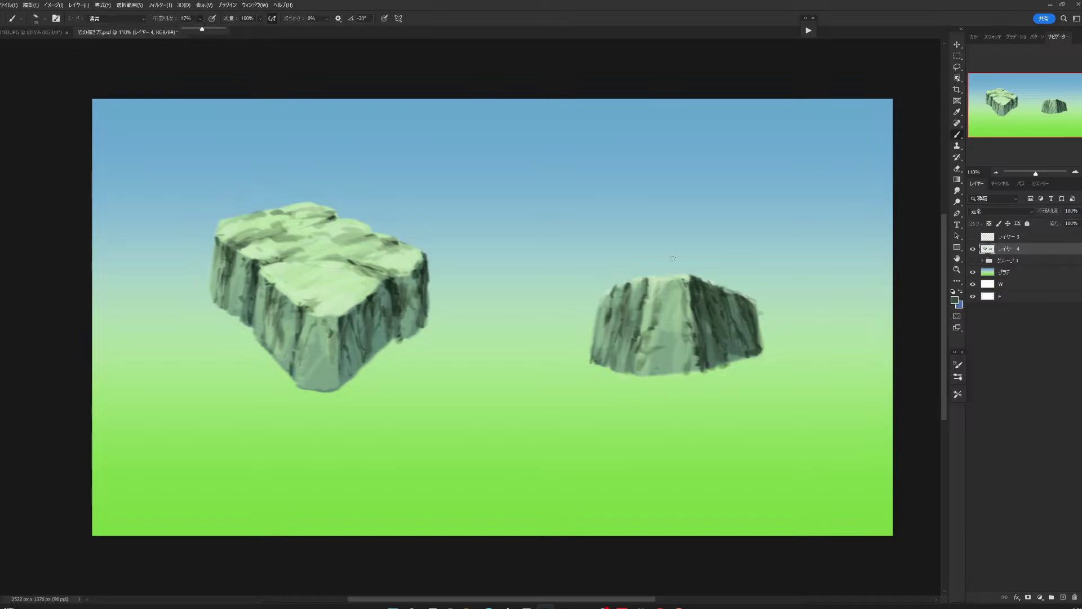
pyautogui.moveTo(764, 354)
pyautogui.mouseDown()
pyautogui.moveTo(724, 366)
pyautogui.moveTo(772, 366)
pyautogui.moveTo(686, 372)
pyautogui.moveTo(797, 351)
pyautogui.moveTo(616, 375)
pyautogui.moveTo(571, 359)
pyautogui.mouseUp()
# Paint ground shadows around both sides of the left rock's base.
pyautogui.moveTo(423, 321)
pyautogui.mouseDown()
pyautogui.moveTo(445, 322)
pyautogui.moveTo(430, 310)
pyautogui.mouseUp()
pyautogui.moveTo(391, 344); pyautogui.dragTo(345, 386)
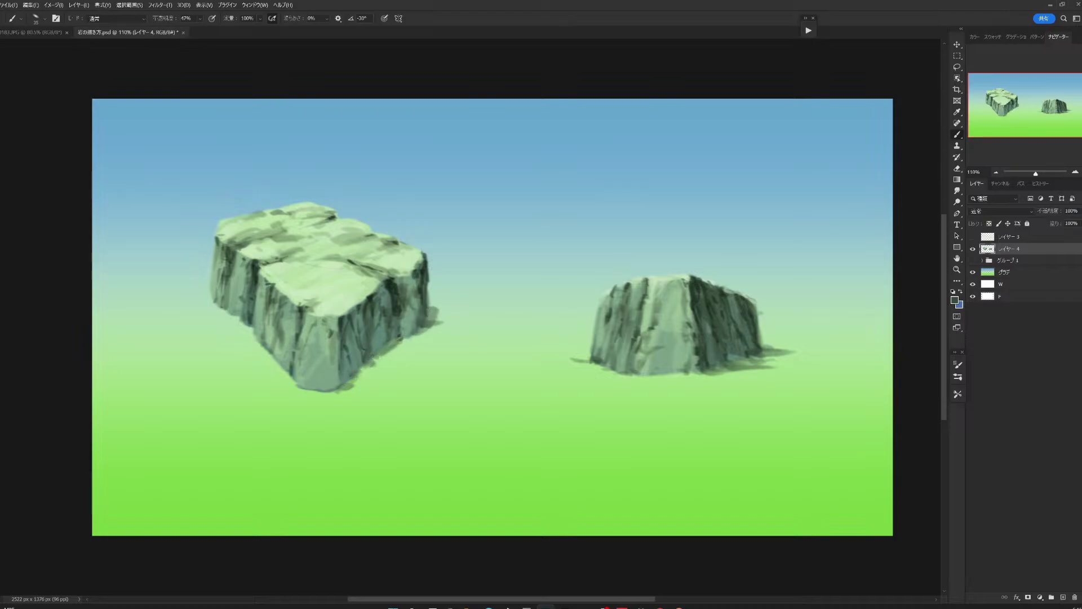
pyautogui.moveTo(431, 317)
pyautogui.mouseDown()
pyautogui.moveTo(447, 313)
pyautogui.moveTo(438, 330)
pyautogui.moveTo(453, 333)
pyautogui.moveTo(389, 350)
pyautogui.mouseUp()
pyautogui.moveTo(259, 324)
pyautogui.mouseDown()
pyautogui.moveTo(241, 331)
pyautogui.moveTo(195, 300)
pyautogui.mouseUp()
pyautogui.moveTo(416, 340); pyautogui.dragTo(342, 381)
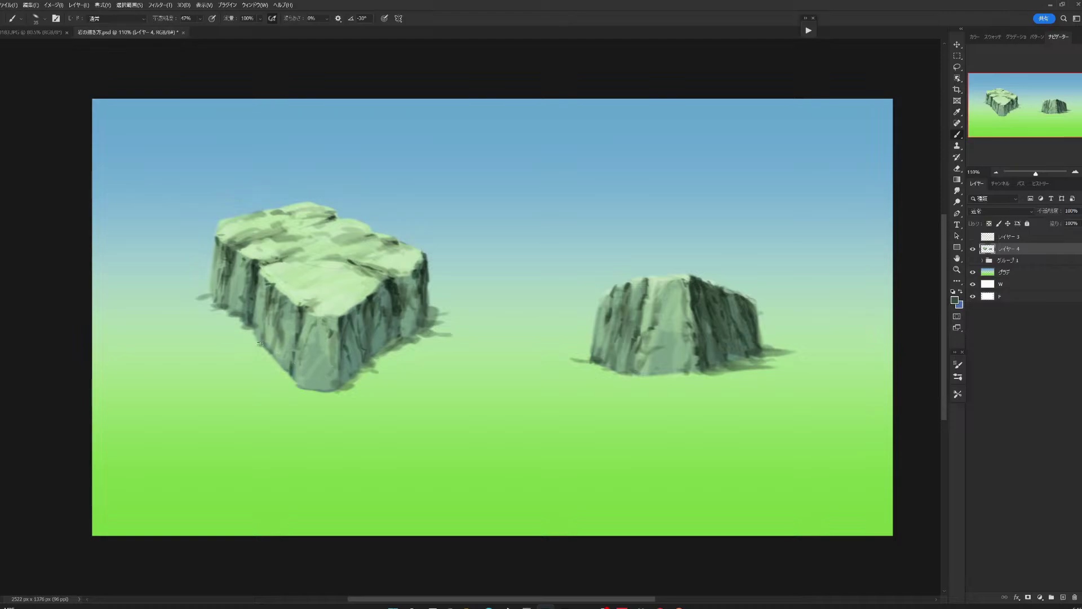
pyautogui.moveTo(269, 354); pyautogui.dragTo(283, 369)
pyautogui.moveTo(203, 288); pyautogui.dragTo(192, 282)
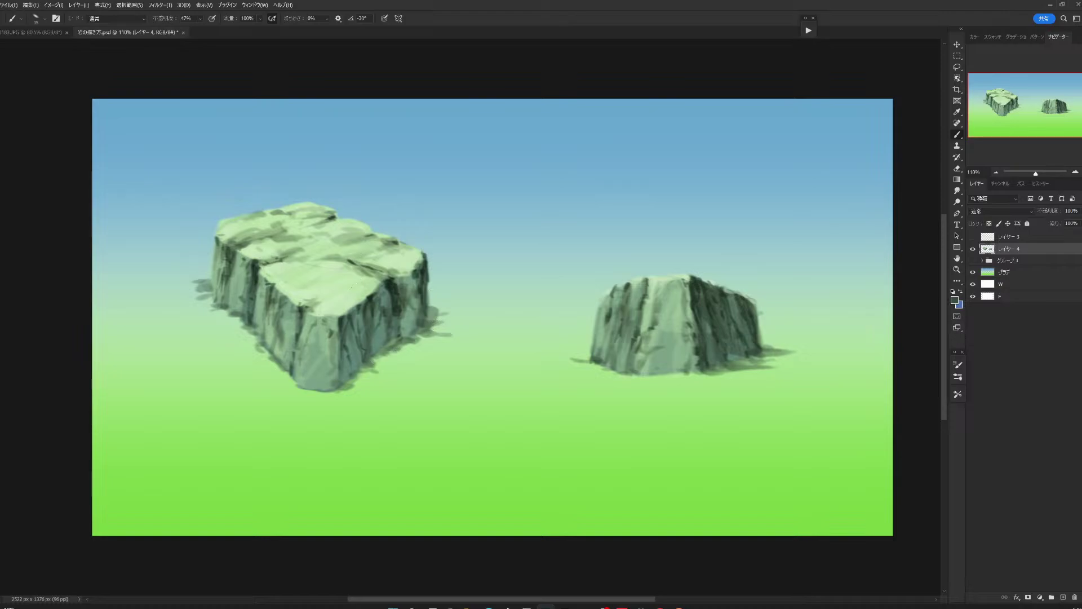
# Sample light green and, at 67% opacity, highlight the left rock's top ridge and front face.
pyautogui.keyDown('alt'); pyautogui.click(314, 241); pyautogui.keyUp('alt')
pyautogui.moveTo(332, 218); pyautogui.dragTo(322, 220)
pyautogui.moveTo(204, 27); pyautogui.dragTo(220, 29)
pyautogui.moveTo(308, 319); pyautogui.dragTo(298, 359)
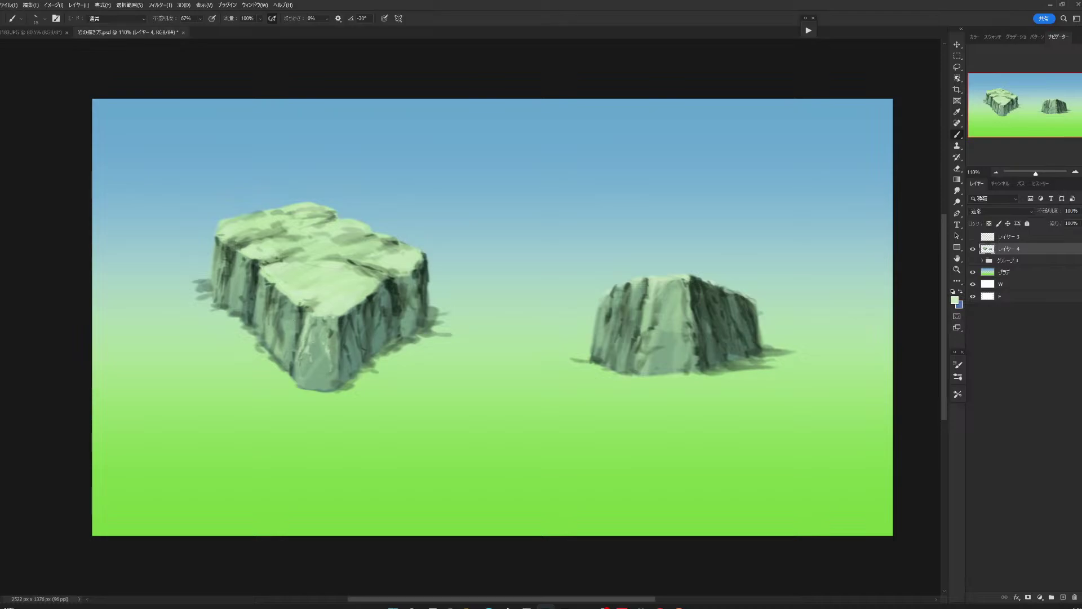
# At 58% brush opacity, add small pale highlights on the right rock's face.
pyautogui.click(201, 18)
pyautogui.write('58')
pyautogui.press('Return')
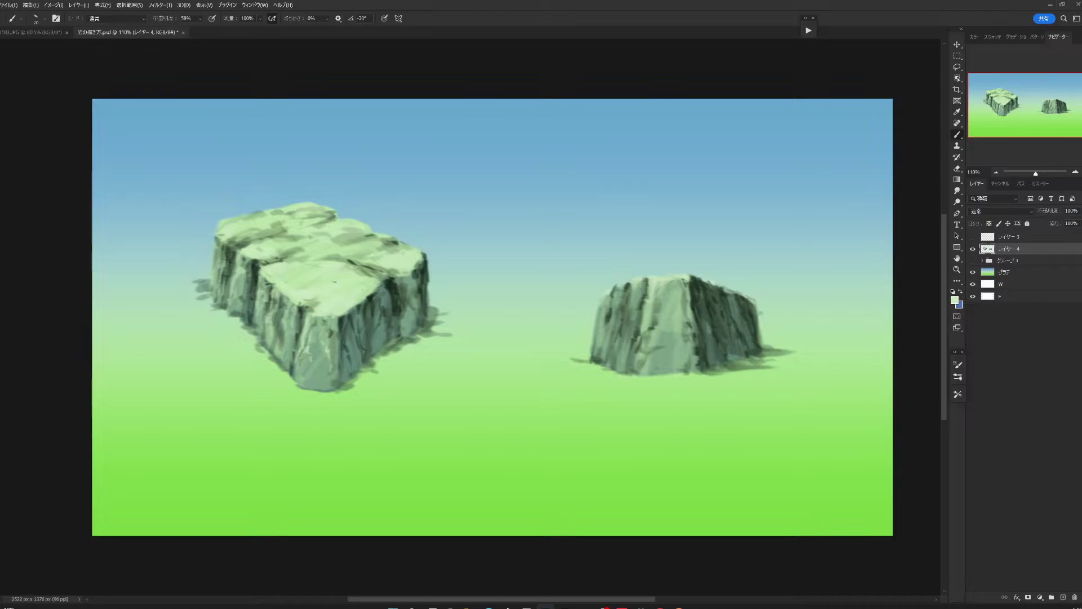
pyautogui.moveTo(647, 304); pyautogui.dragTo(645, 311)
pyautogui.moveTo(648, 334)
pyautogui.mouseDown()
pyautogui.moveTo(643, 354)
pyautogui.moveTo(652, 343)
pyautogui.mouseUp()
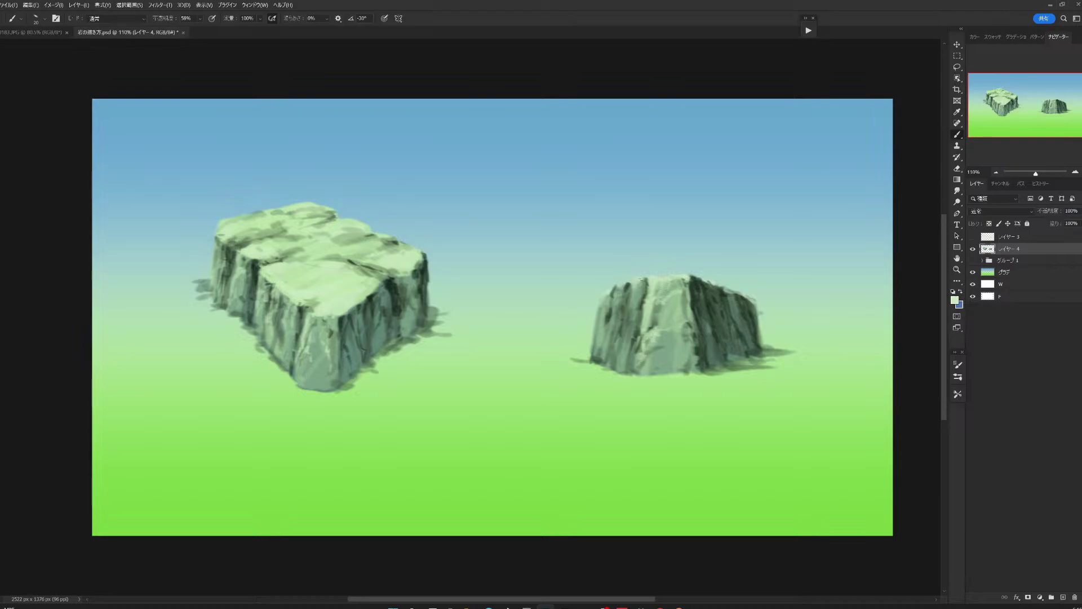
pyautogui.moveTo(635, 287); pyautogui.dragTo(630, 311)
# Resample rock colours to darken the right rock's upper-left edge and lighten its top edge and left face.
pyautogui.keyDown('alt'); pyautogui.click(644, 312); pyautogui.keyUp('alt')
pyautogui.moveTo(630, 296); pyautogui.dragTo(642, 282)
pyautogui.keyDown('alt'); pyautogui.click(658, 285); pyautogui.keyUp('alt')
pyautogui.keyDown('alt'); pyautogui.click(671, 300); pyautogui.keyUp('alt')
pyautogui.moveTo(653, 305)
pyautogui.mouseDown()
pyautogui.moveTo(657, 315)
pyautogui.moveTo(643, 294)
pyautogui.moveTo(615, 352)
pyautogui.moveTo(616, 305)
pyautogui.moveTo(647, 309)
pyautogui.moveTo(627, 291)
pyautogui.moveTo(640, 288)
pyautogui.moveTo(625, 328)
pyautogui.moveTo(643, 305)
pyautogui.moveTo(611, 302)
pyautogui.mouseUp()
pyautogui.keyDown('alt'); pyautogui.click(655, 279); pyautogui.keyUp('alt')
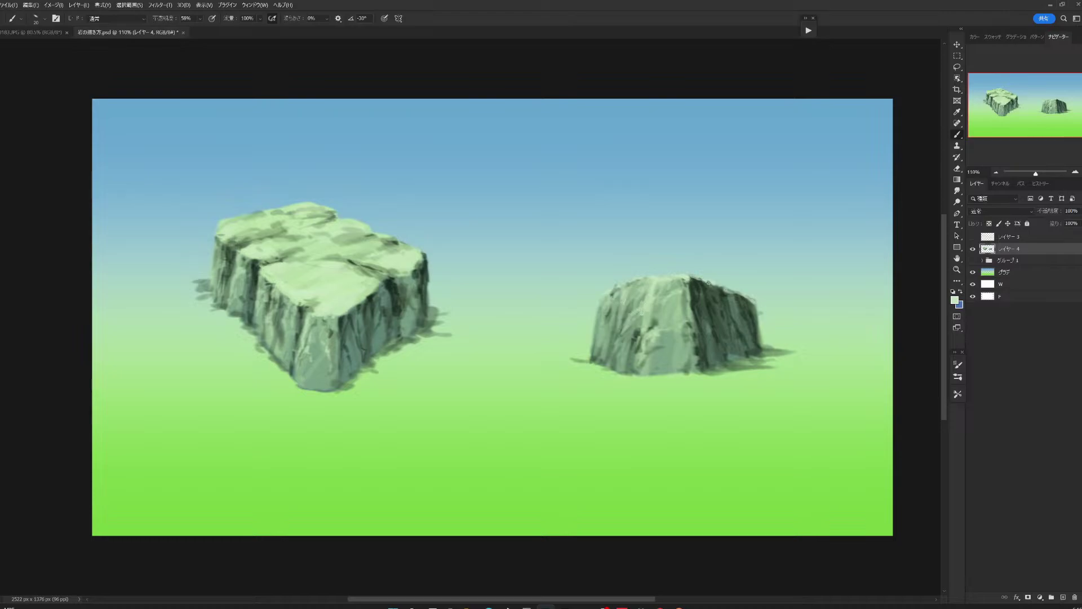
pyautogui.moveTo(701, 279); pyautogui.dragTo(683, 312)
pyautogui.moveTo(610, 334); pyautogui.dragTo(607, 350)
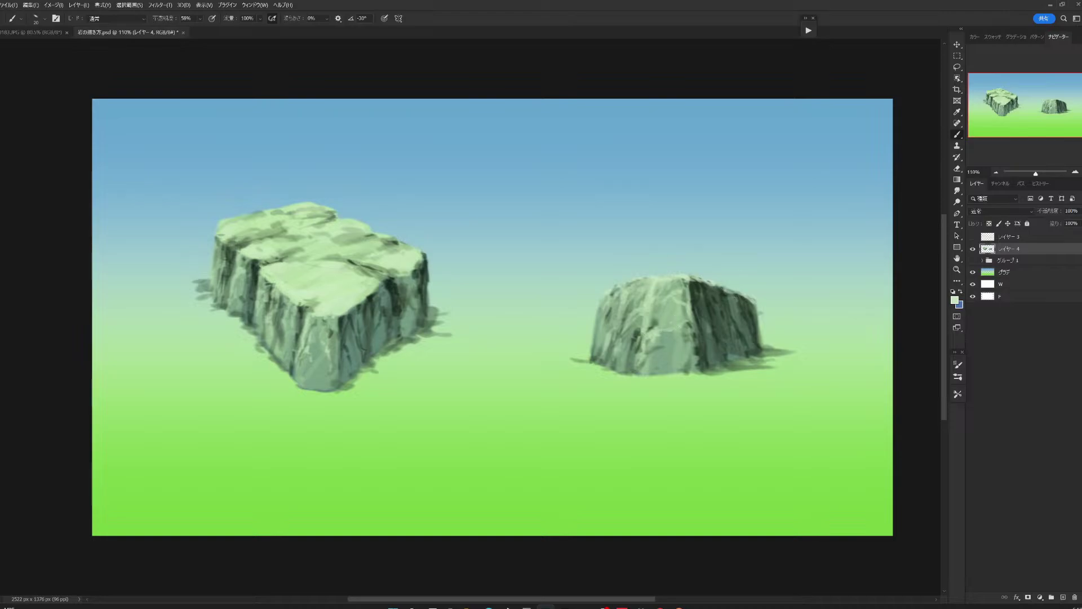
pyautogui.moveTo(392, 338); pyautogui.dragTo(424, 325)
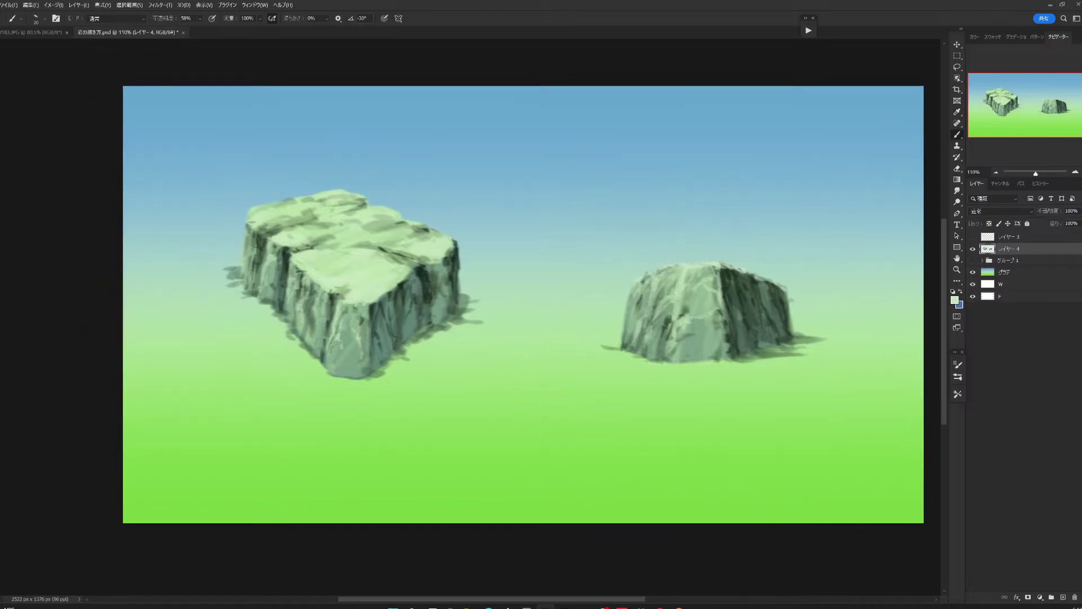
# Zoom out and show Layer 3's line sketch at 100% opacity over the rocks.
pyautogui.hotkey('ctrl', '-')
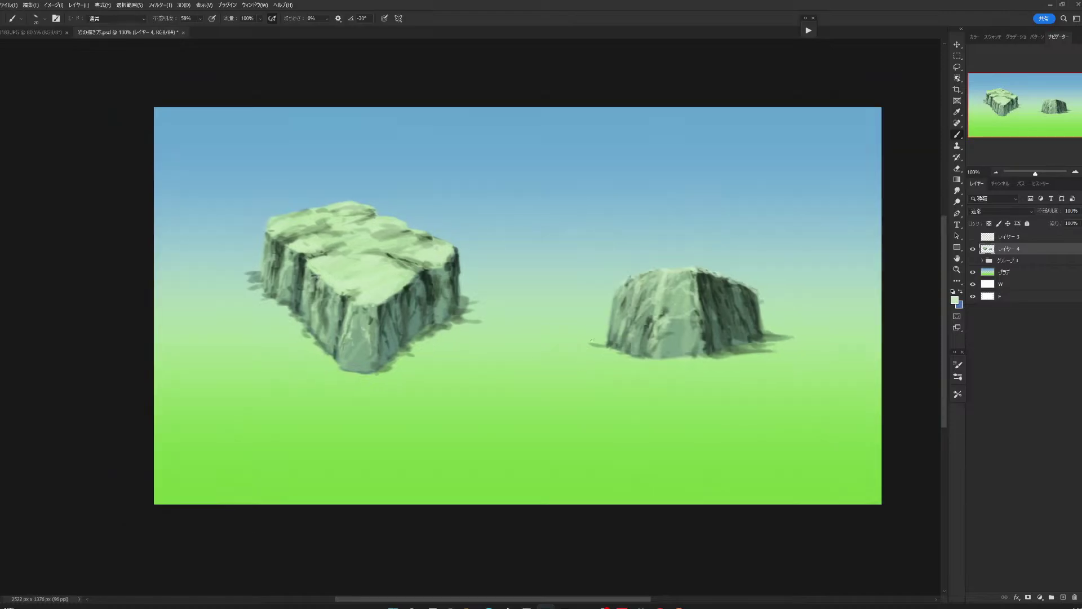
pyautogui.moveTo(643, 372); pyautogui.dragTo(613, 327)
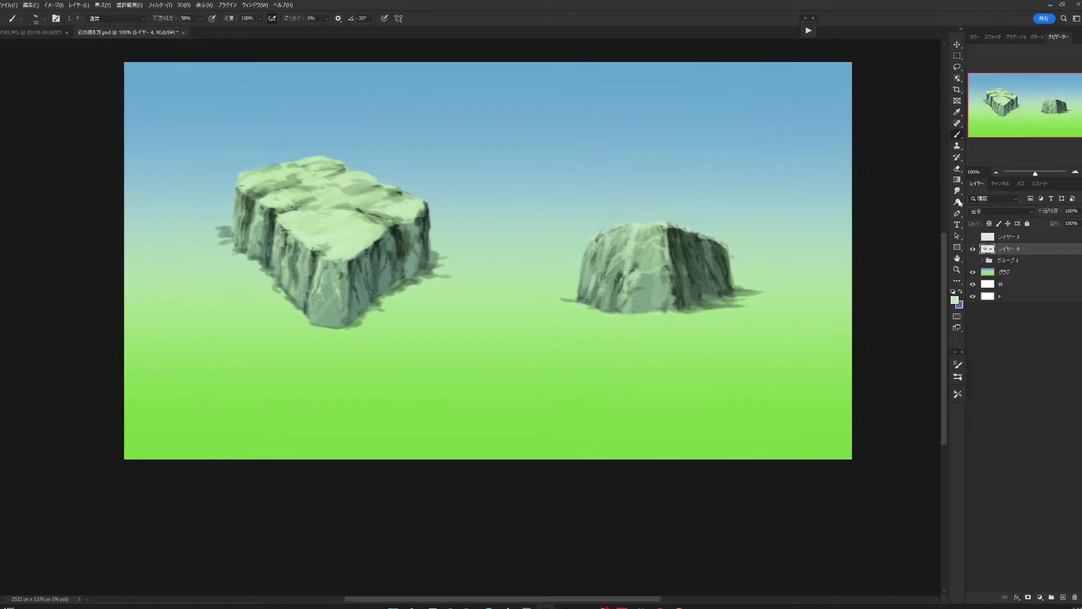
pyautogui.moveTo(354, 186); pyautogui.dragTo(391, 232)
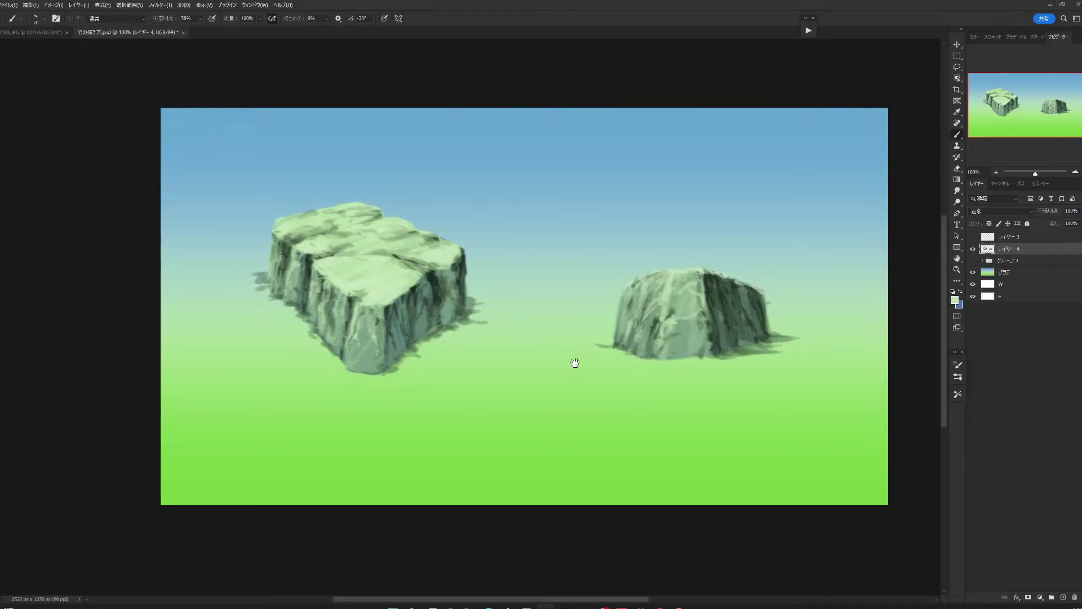
pyautogui.moveTo(574, 364); pyautogui.dragTo(533, 303)
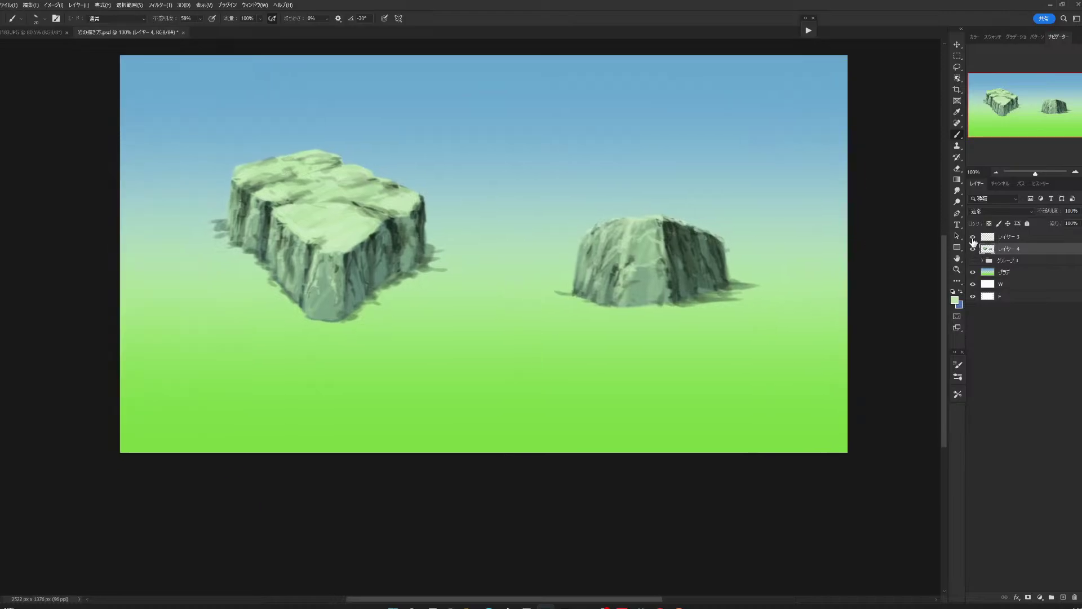
pyautogui.click(973, 237)
pyautogui.click(1010, 236)
pyautogui.click(1078, 219)
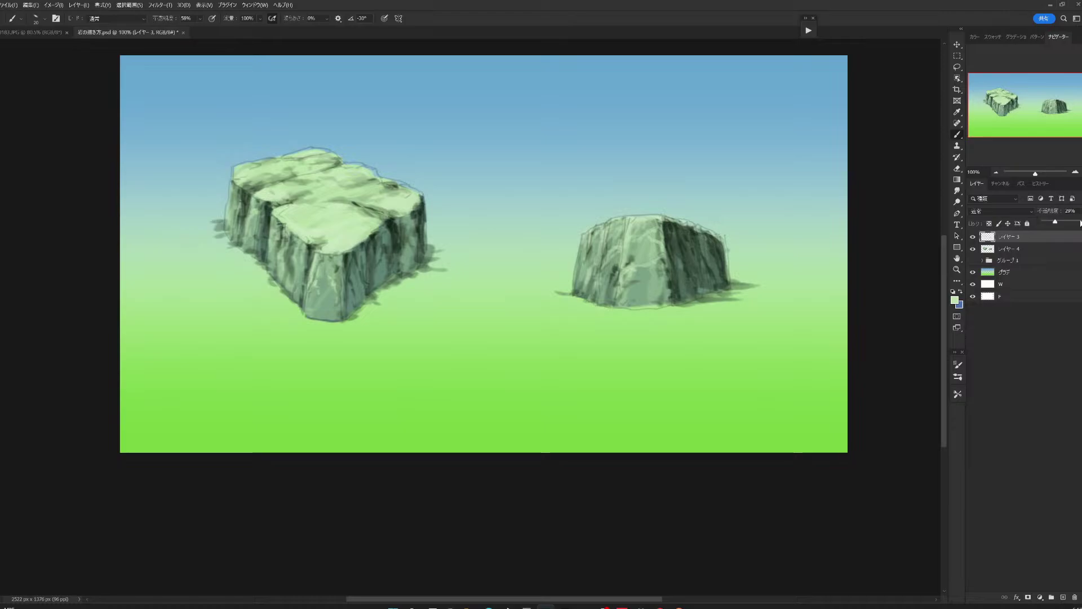
pyautogui.moveTo(1060, 221); pyautogui.dragTo(1081, 221)
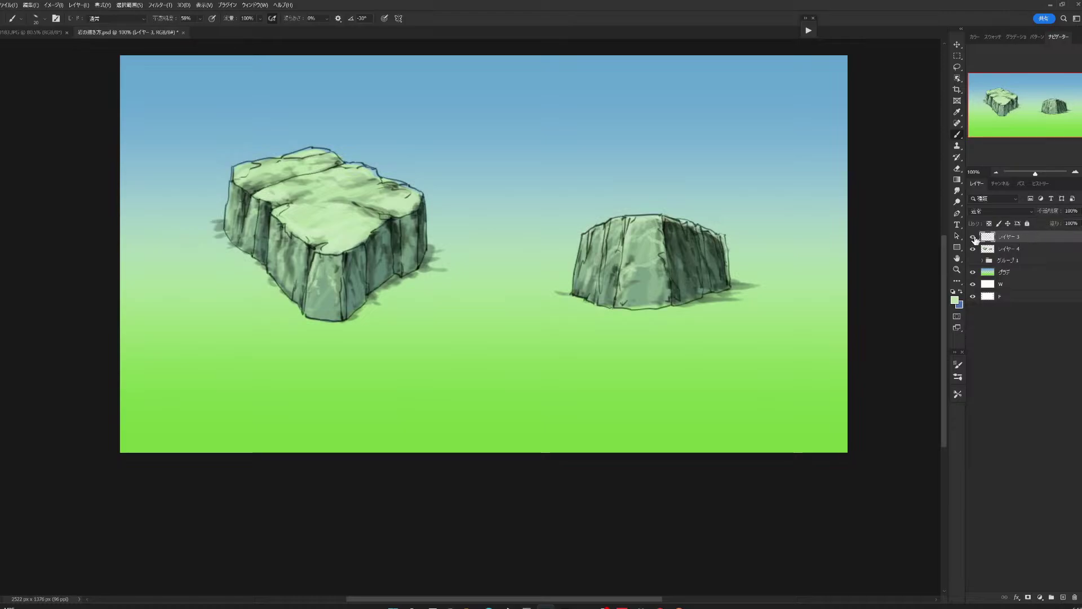
# Toggle the sketch and rock layers to compare, then hide the sketch and add a layer above Layer 4.
pyautogui.click(973, 237)
pyautogui.click(974, 250)
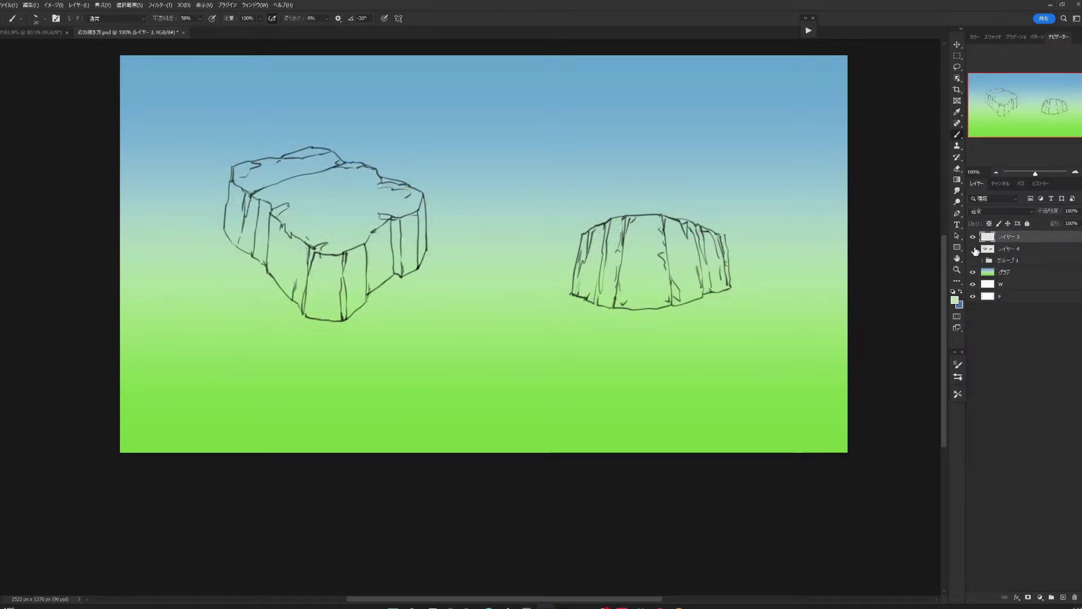
pyautogui.click(974, 249)
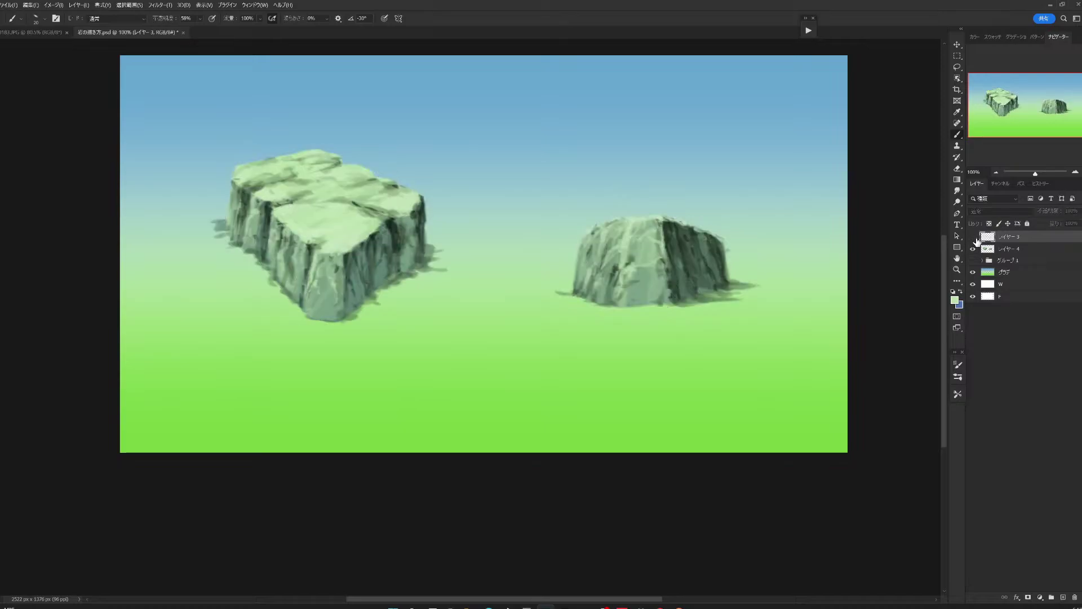
pyautogui.click(1015, 250)
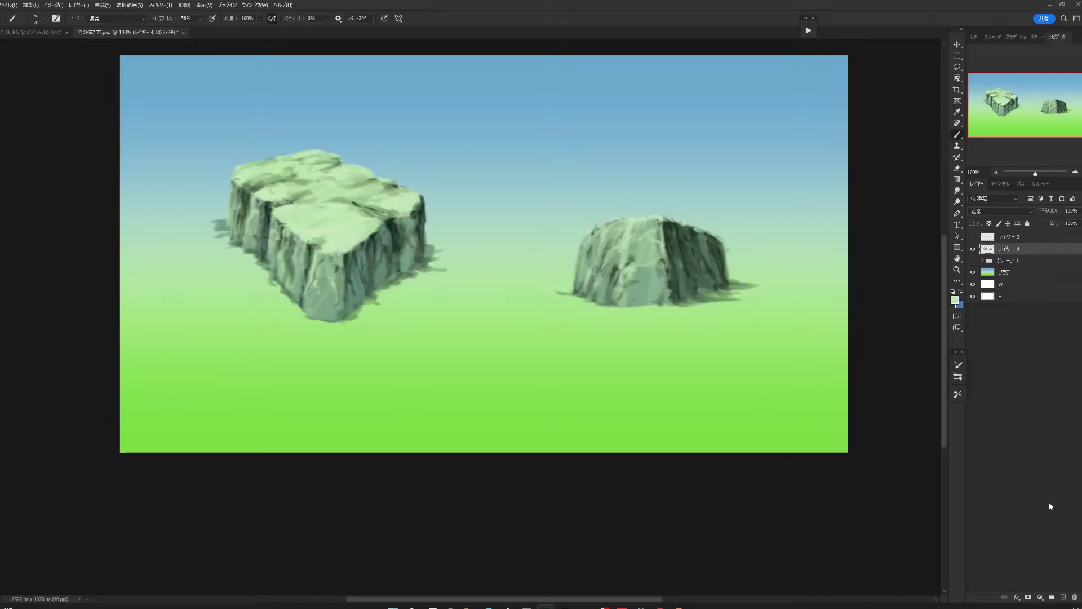
pyautogui.click(1063, 597)
# At full opacity, block in the new boulder's silhouette below the rocks in sampled grey-green.
pyautogui.press(']')
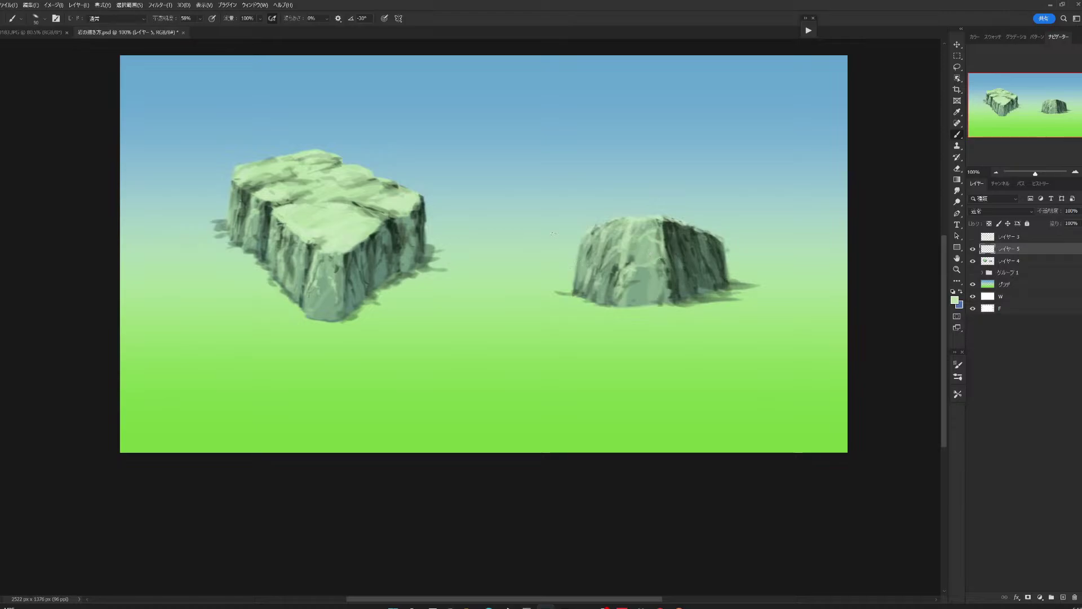
pyautogui.press('0')
pyautogui.click(465, 299)
pyautogui.moveTo(430, 354); pyautogui.dragTo(476, 303)
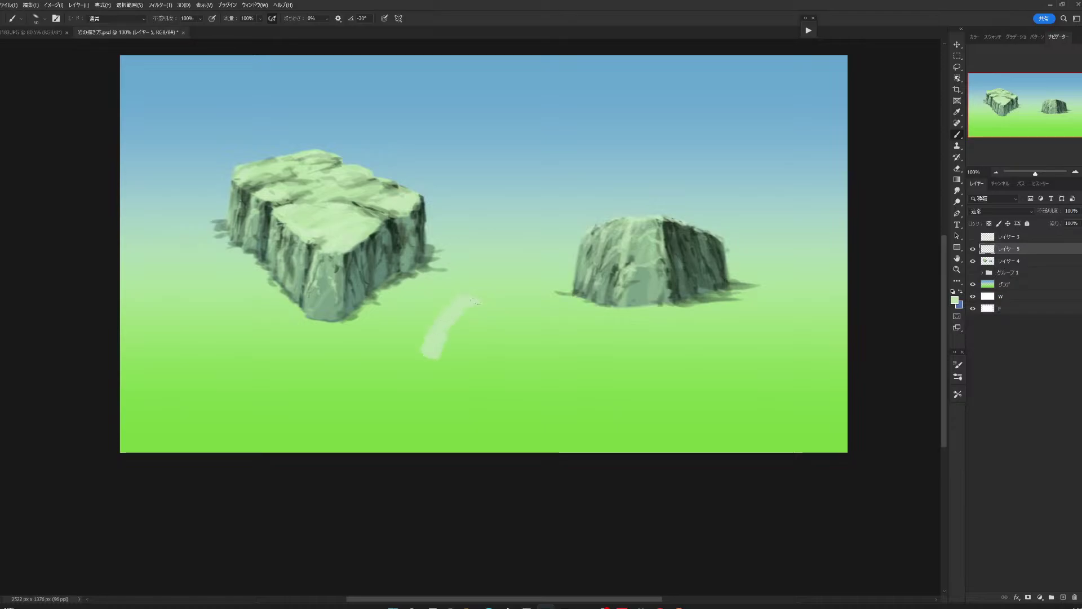
pyautogui.keyDown('alt'); pyautogui.click(654, 247); pyautogui.keyUp('alt')
pyautogui.moveTo(429, 352)
pyautogui.mouseDown()
pyautogui.moveTo(510, 302)
pyautogui.moveTo(575, 332)
pyautogui.moveTo(421, 353)
pyautogui.moveTo(547, 332)
pyautogui.moveTo(571, 342)
pyautogui.moveTo(578, 363)
pyautogui.moveTo(564, 369)
pyautogui.moveTo(541, 355)
pyautogui.moveTo(425, 375)
pyautogui.mouseUp()
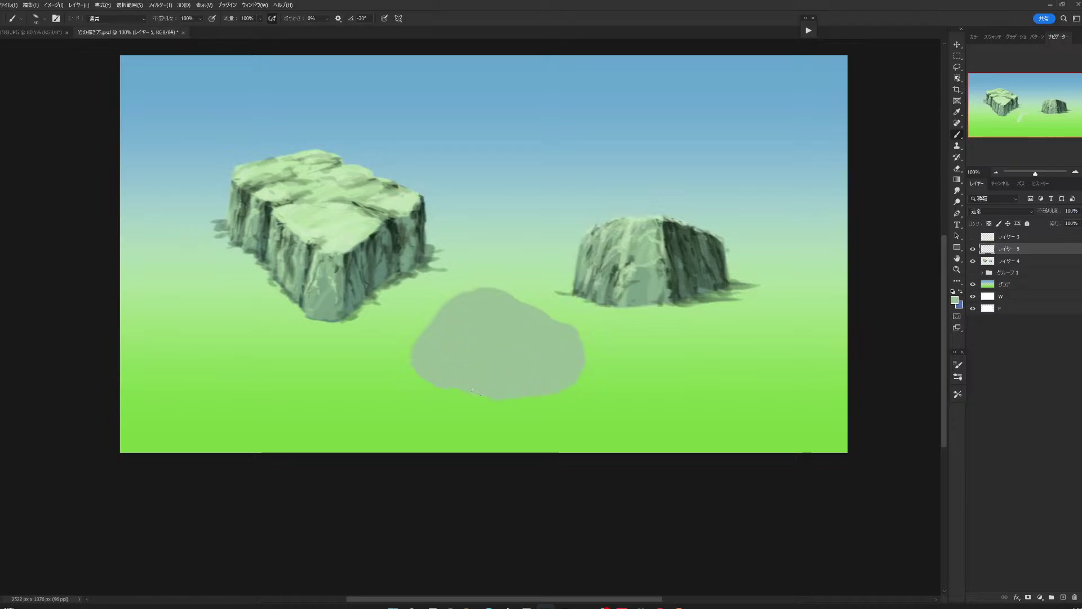
pyautogui.moveTo(578, 342); pyautogui.dragTo(456, 389)
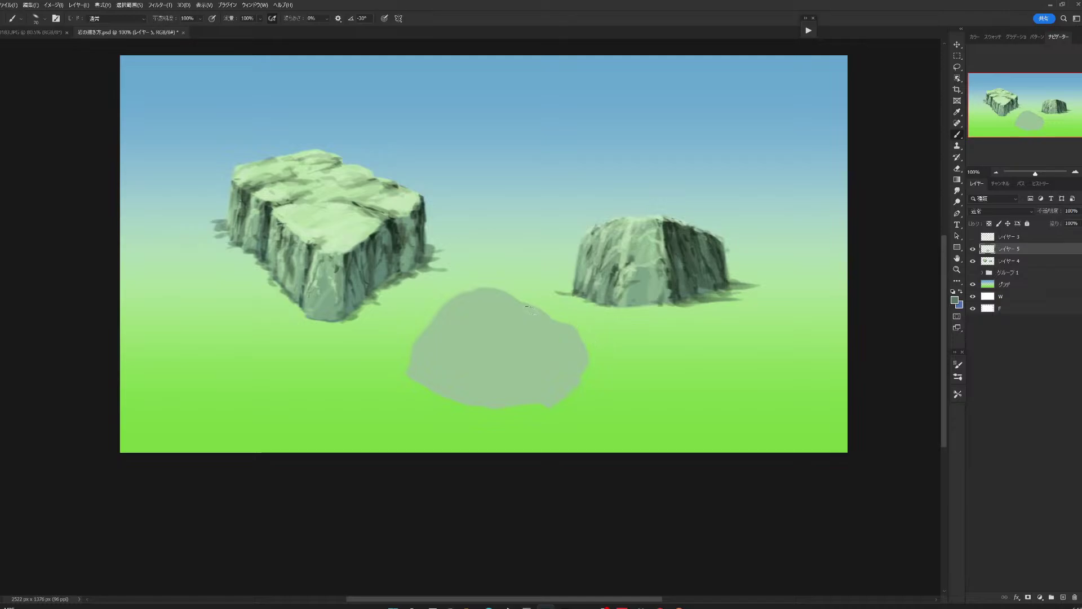
# Paint darker green planes over the boulder's body, top and lower-left face.
pyautogui.moveTo(529, 309); pyautogui.dragTo(570, 353)
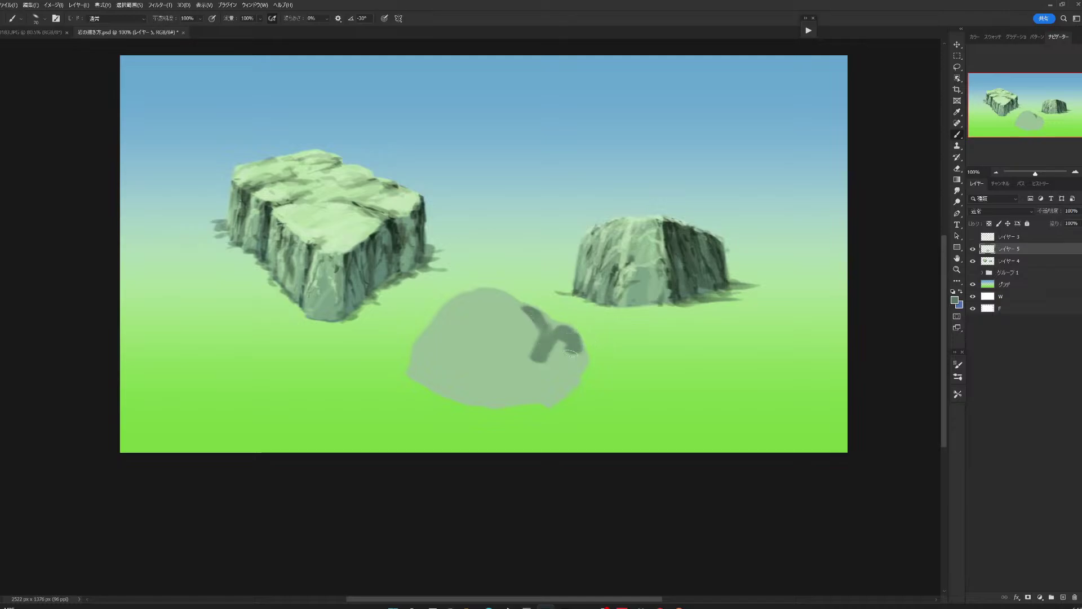
pyautogui.moveTo(524, 309); pyautogui.dragTo(484, 354)
pyautogui.moveTo(521, 345)
pyautogui.mouseDown()
pyautogui.moveTo(495, 337)
pyautogui.moveTo(460, 394)
pyautogui.moveTo(550, 398)
pyautogui.moveTo(482, 375)
pyautogui.moveTo(442, 386)
pyautogui.moveTo(474, 350)
pyautogui.moveTo(468, 339)
pyautogui.moveTo(513, 307)
pyautogui.mouseUp()
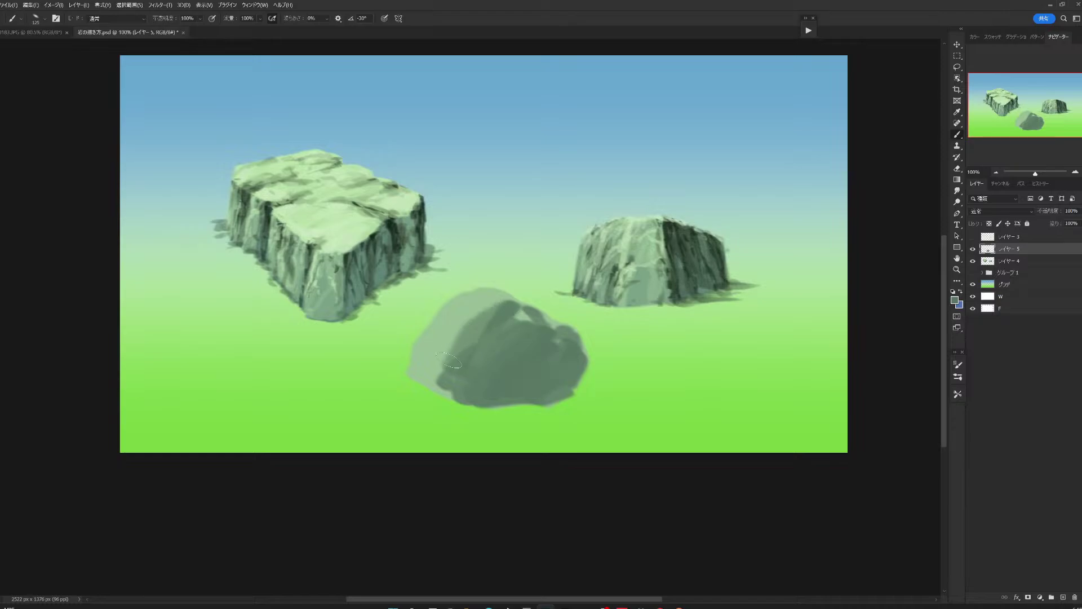
pyautogui.moveTo(445, 355); pyautogui.dragTo(431, 392)
pyautogui.moveTo(518, 325)
pyautogui.mouseDown()
pyautogui.moveTo(536, 310)
pyautogui.moveTo(572, 344)
pyautogui.mouseUp()
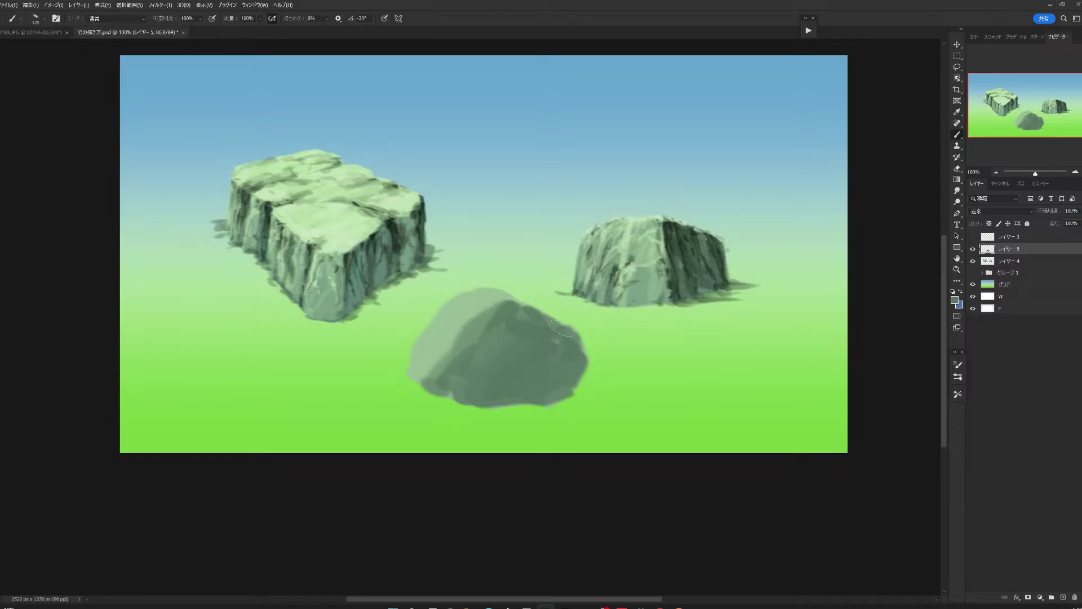
pyautogui.press('[')
pyautogui.press('[')
pyautogui.moveTo(452, 343)
pyautogui.mouseDown()
pyautogui.moveTo(428, 381)
pyautogui.moveTo(415, 361)
pyautogui.moveTo(505, 310)
pyautogui.moveTo(527, 315)
pyautogui.moveTo(501, 339)
pyautogui.moveTo(541, 313)
pyautogui.moveTo(558, 330)
pyautogui.moveTo(550, 321)
pyautogui.moveTo(575, 324)
pyautogui.mouseUp()
# Sample a lighter green and paint light planes on the boulder's left side and centre.
pyautogui.keyDown('alt'); pyautogui.click(480, 305); pyautogui.keyUp('alt')
pyautogui.moveTo(494, 336); pyautogui.dragTo(448, 397)
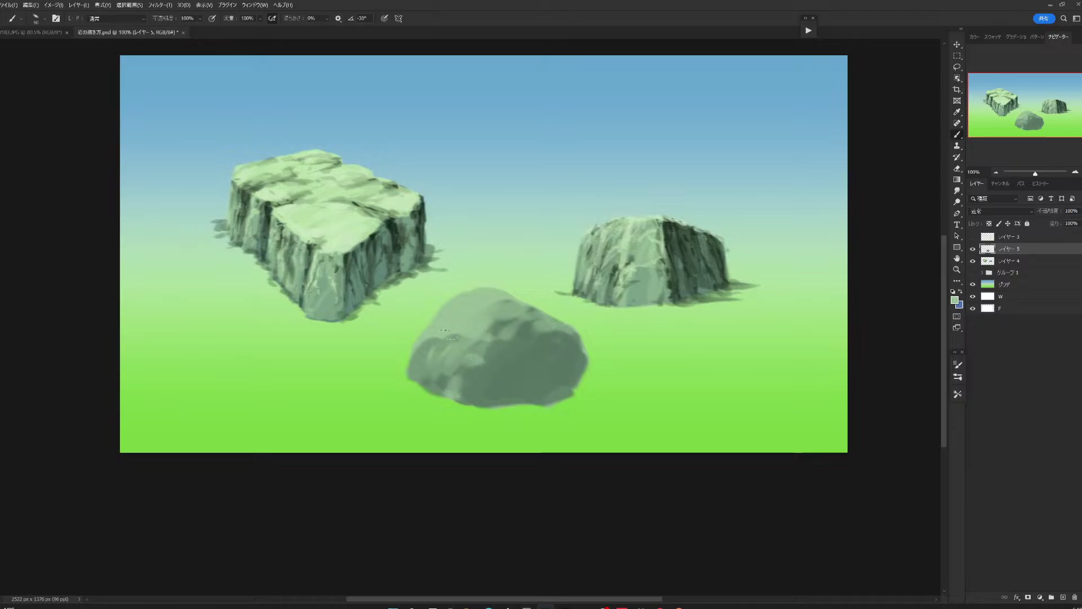
pyautogui.moveTo(434, 341)
pyautogui.mouseDown()
pyautogui.moveTo(414, 375)
pyautogui.moveTo(460, 338)
pyautogui.moveTo(438, 356)
pyautogui.mouseUp()
pyautogui.moveTo(496, 330); pyautogui.dragTo(468, 403)
pyautogui.moveTo(502, 350)
pyautogui.mouseDown()
pyautogui.moveTo(494, 401)
pyautogui.moveTo(541, 330)
pyautogui.moveTo(545, 344)
pyautogui.moveTo(513, 347)
pyautogui.moveTo(564, 317)
pyautogui.mouseUp()
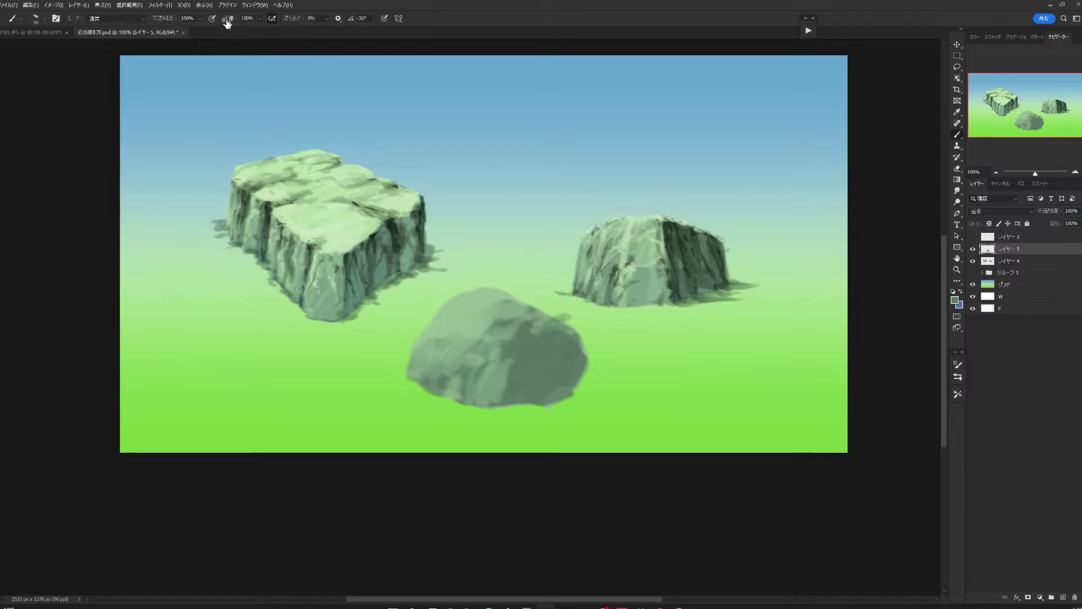
# At 54% brush opacity, add soft faint strokes across the boulder.
pyautogui.click(197, 29)
pyautogui.write('51')
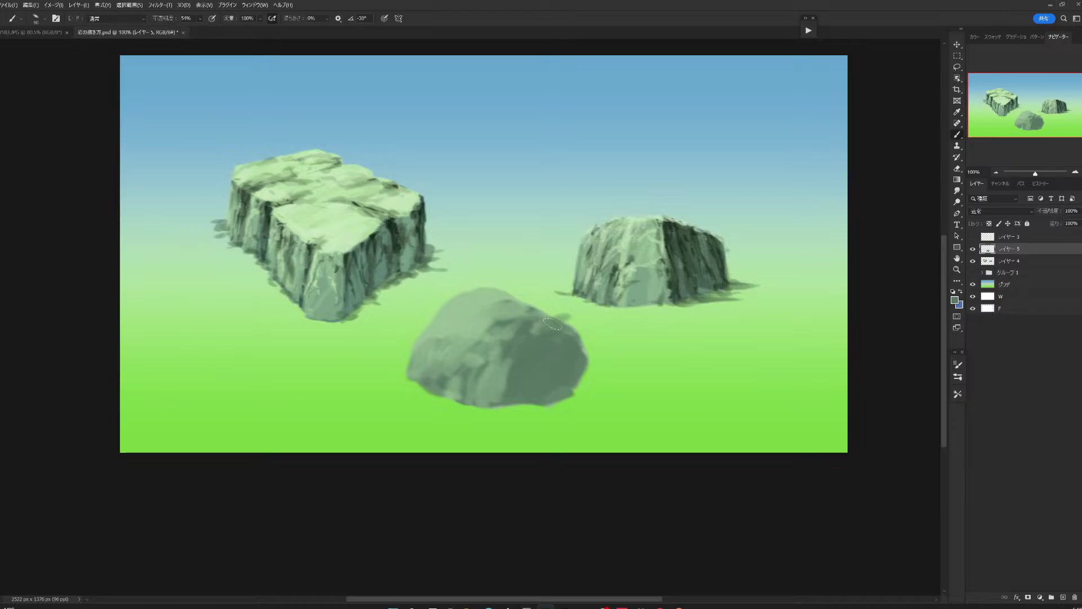
pyautogui.moveTo(490, 383)
pyautogui.mouseDown()
pyautogui.moveTo(505, 299)
pyautogui.moveTo(466, 347)
pyautogui.mouseUp()
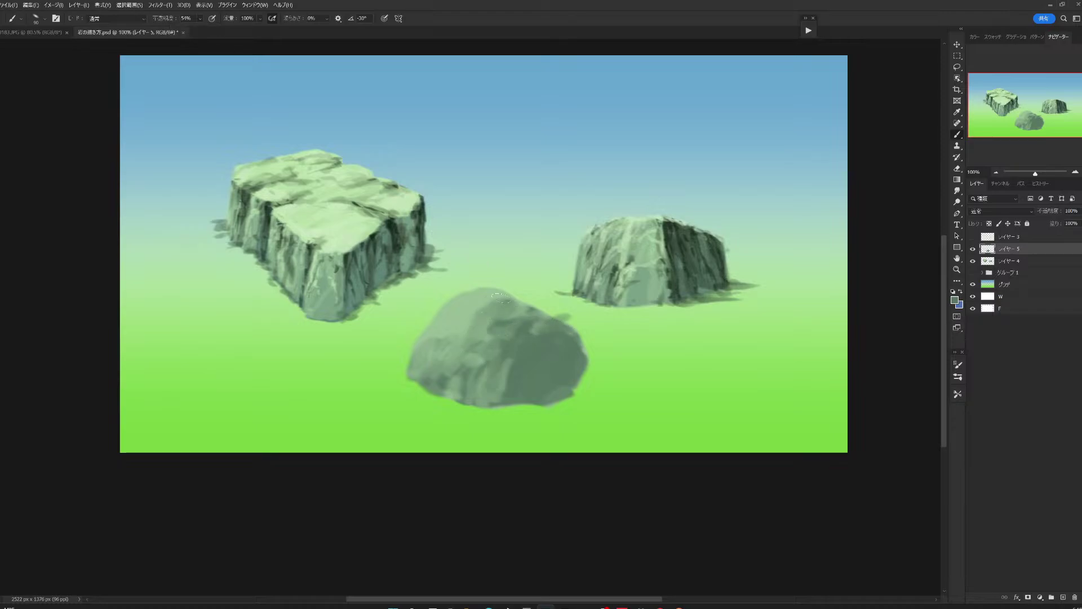
pyautogui.moveTo(502, 307); pyautogui.dragTo(485, 293)
pyautogui.moveTo(442, 372); pyautogui.dragTo(468, 313)
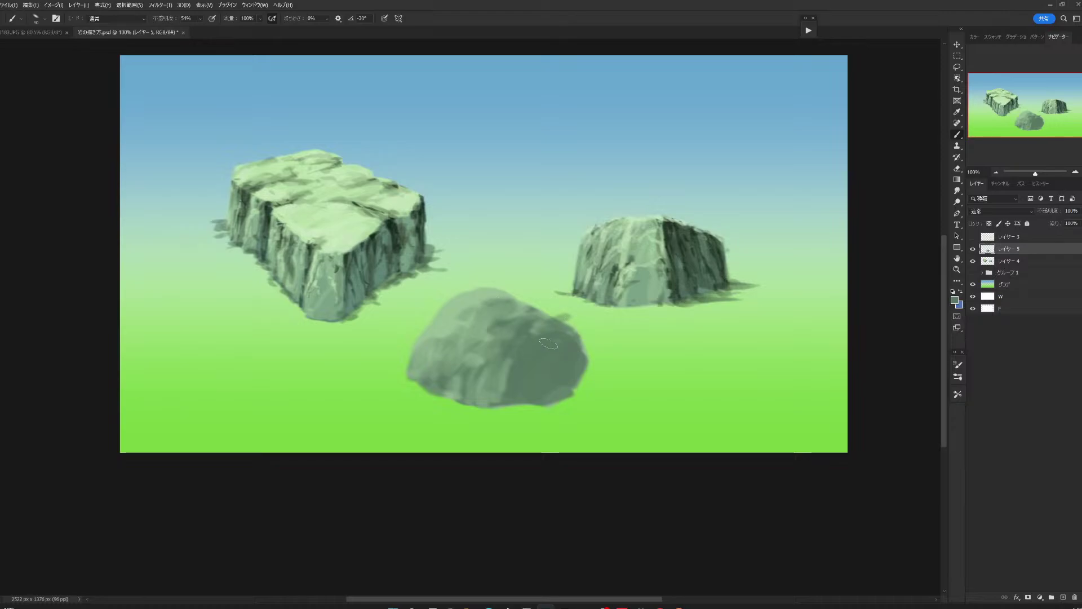
pyautogui.moveTo(504, 369); pyautogui.dragTo(505, 400)
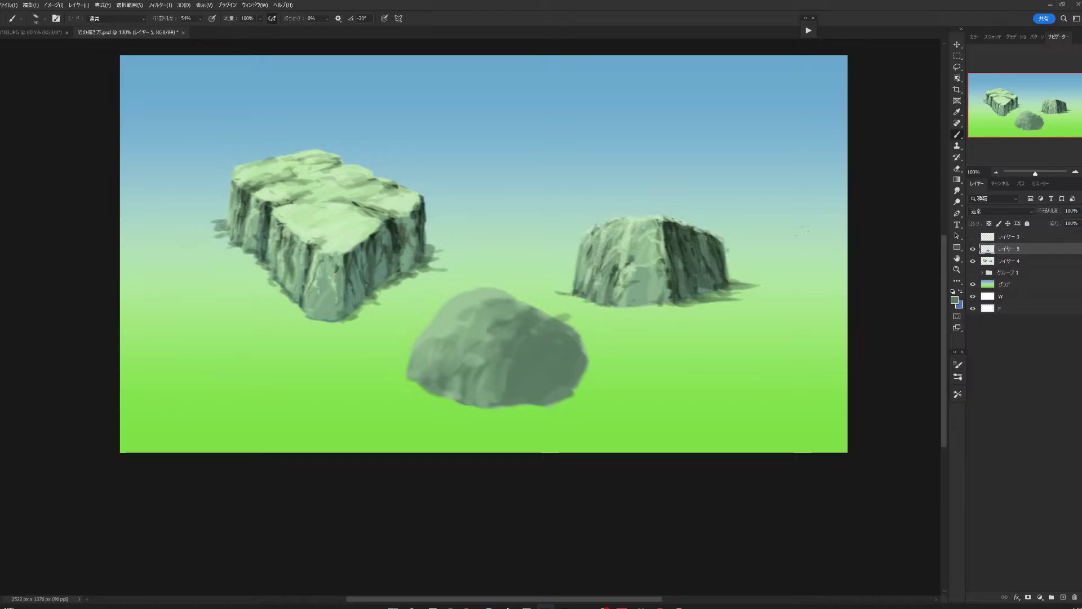
# Briefly erase, then brush smaller lighter-green strokes on the boulder's upper-right area.
pyautogui.click(959, 168)
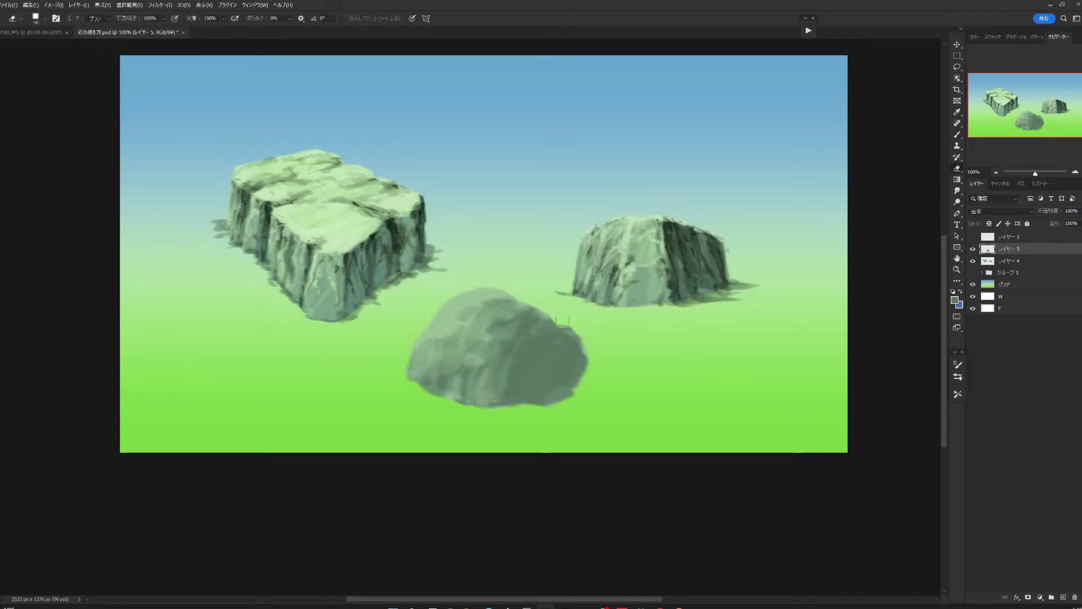
pyautogui.press('b')
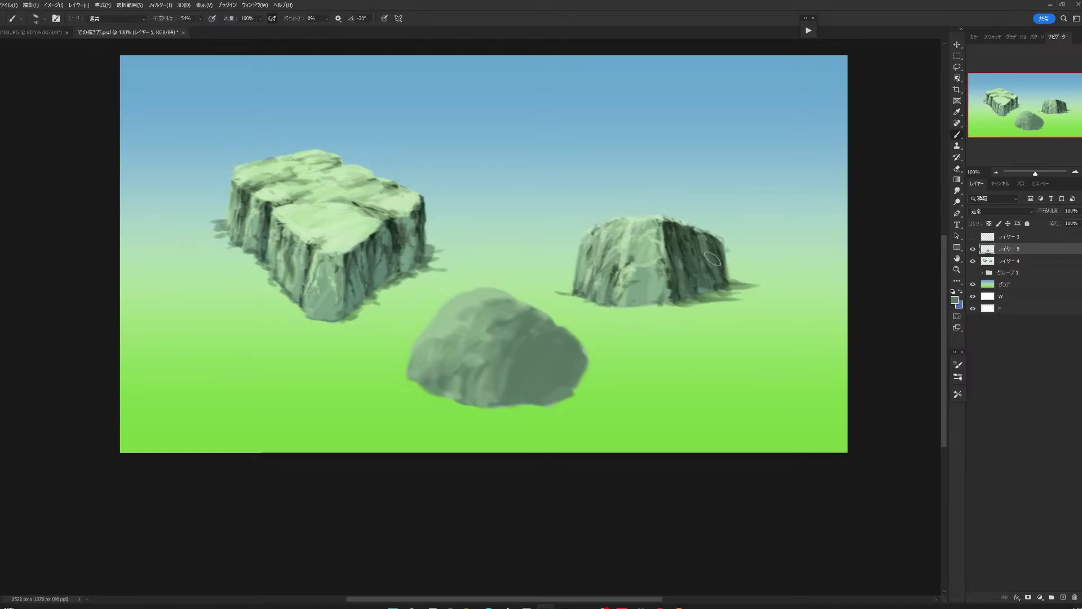
pyautogui.keyDown('alt'); pyautogui.click(476, 297); pyautogui.keyUp('alt')
pyautogui.press('[')
pyautogui.press('[')
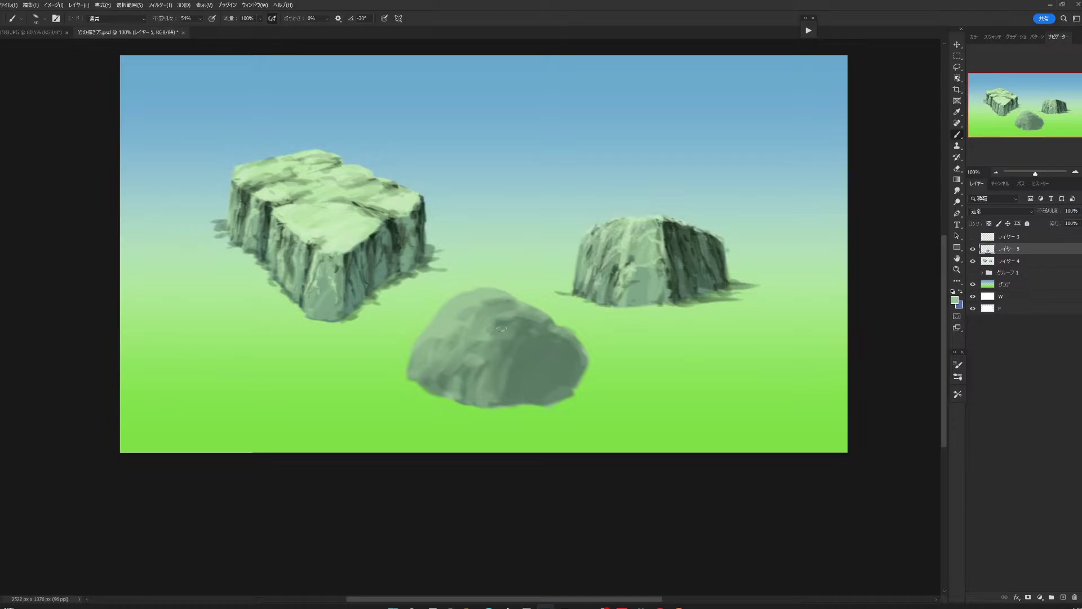
pyautogui.moveTo(485, 330)
pyautogui.mouseDown()
pyautogui.moveTo(517, 337)
pyautogui.moveTo(480, 336)
pyautogui.mouseUp()
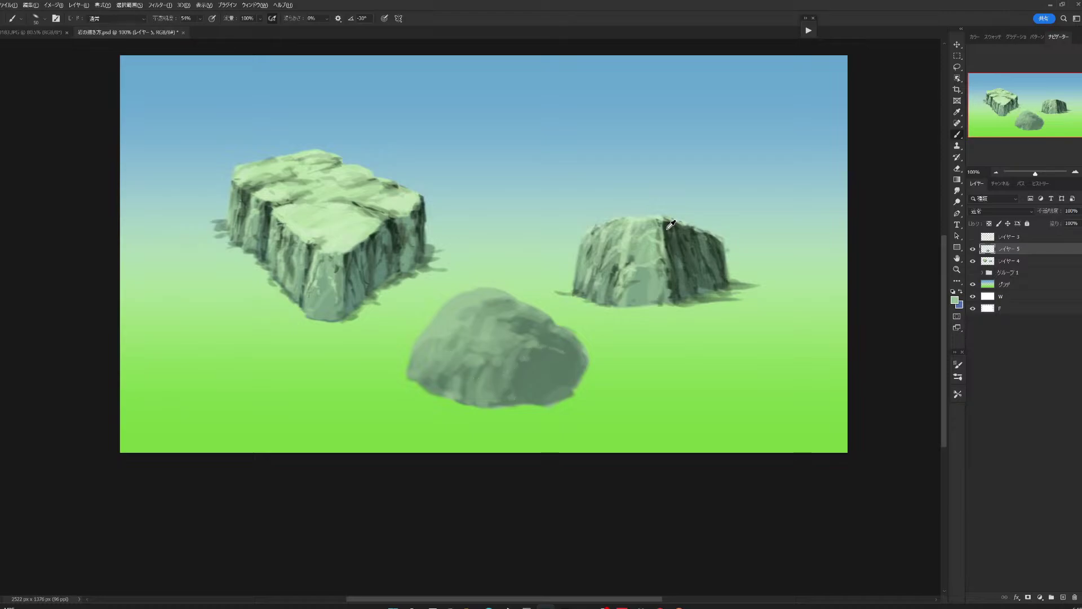
# Sample dark green from the right rock and dab mottled strokes, deepening the boulder's lower-right shadow.
pyautogui.keyDown('alt'); pyautogui.click(545, 336); pyautogui.keyUp('alt')
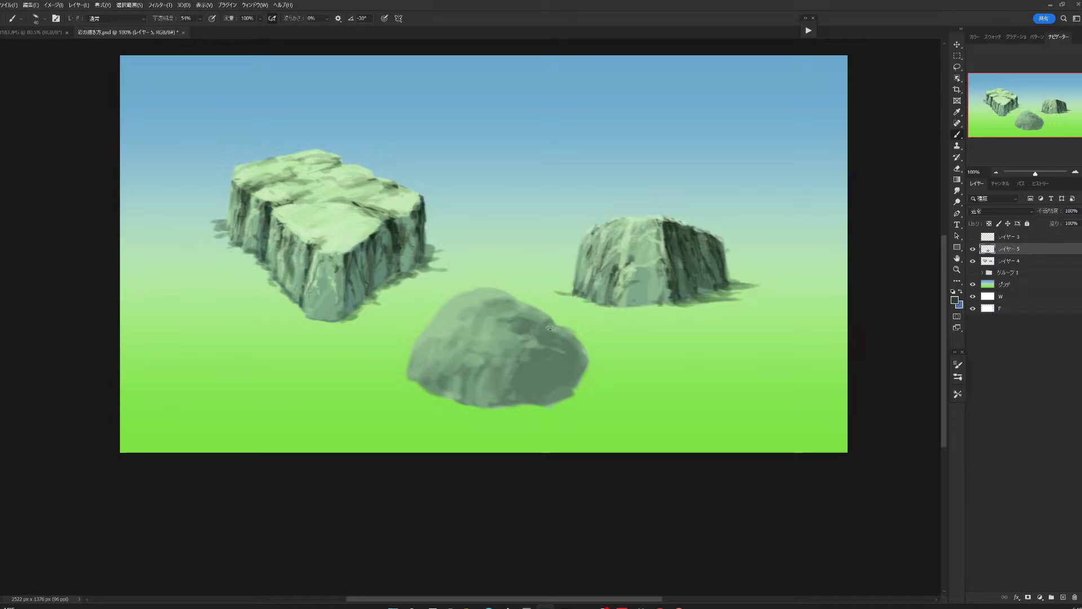
pyautogui.moveTo(550, 328)
pyautogui.mouseDown()
pyautogui.moveTo(579, 353)
pyautogui.moveTo(538, 401)
pyautogui.mouseUp()
pyautogui.moveTo(540, 361)
pyautogui.mouseDown()
pyautogui.moveTo(572, 402)
pyautogui.moveTo(569, 378)
pyautogui.mouseUp()
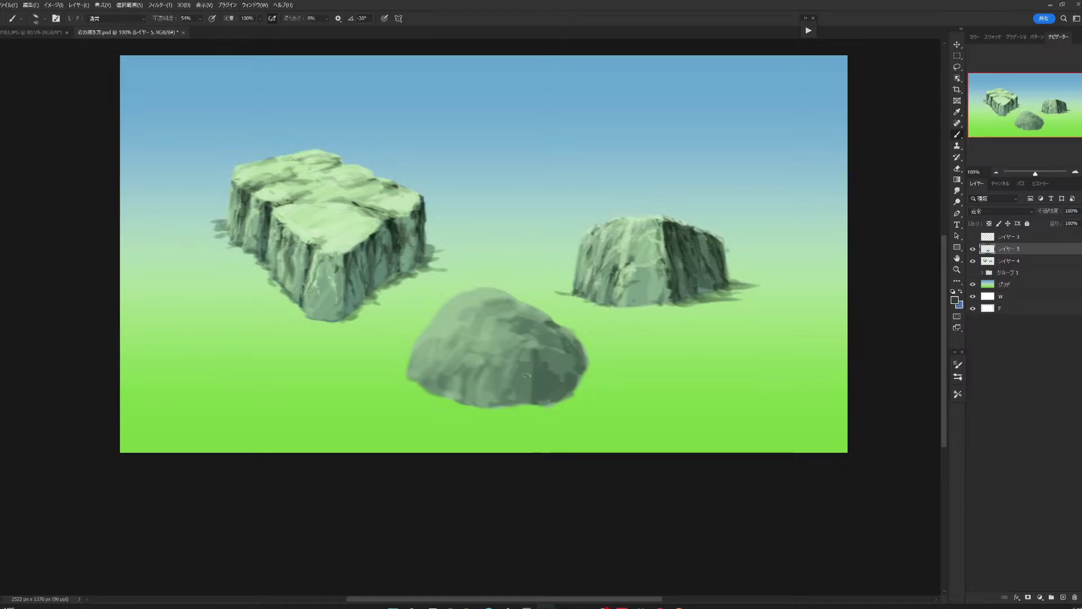
pyautogui.moveTo(536, 358)
pyautogui.mouseDown()
pyautogui.moveTo(547, 403)
pyautogui.moveTo(527, 395)
pyautogui.mouseUp()
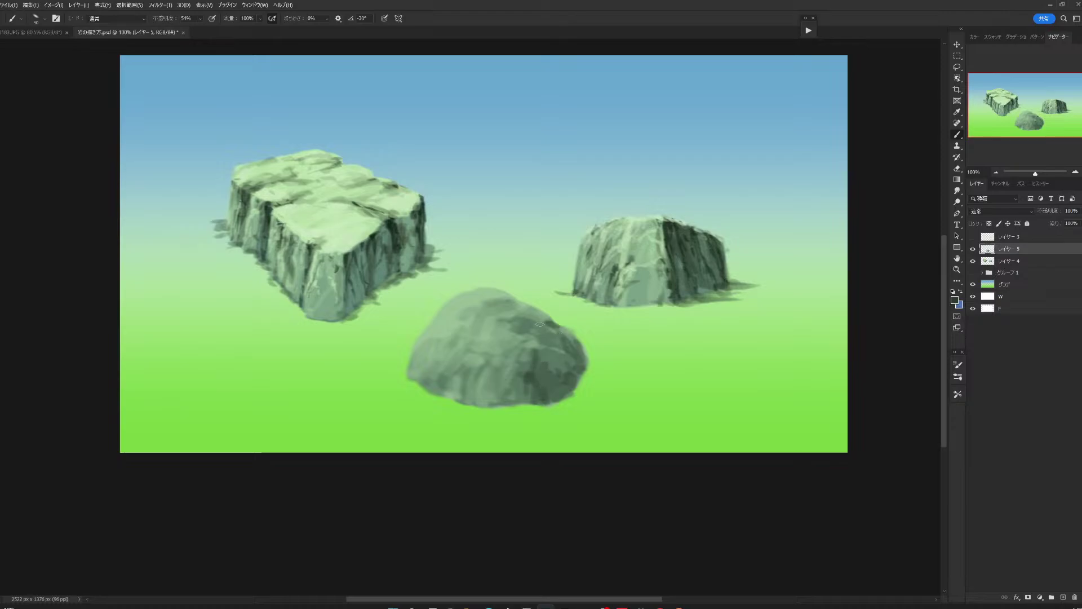
pyautogui.moveTo(540, 325); pyautogui.dragTo(548, 345)
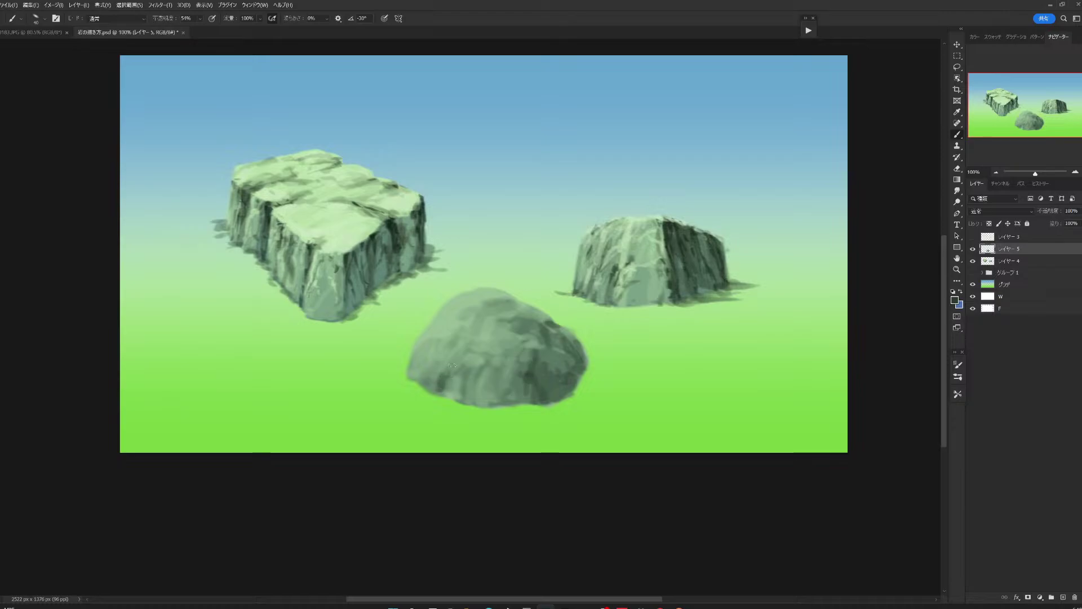
pyautogui.moveTo(514, 302); pyautogui.dragTo(498, 301)
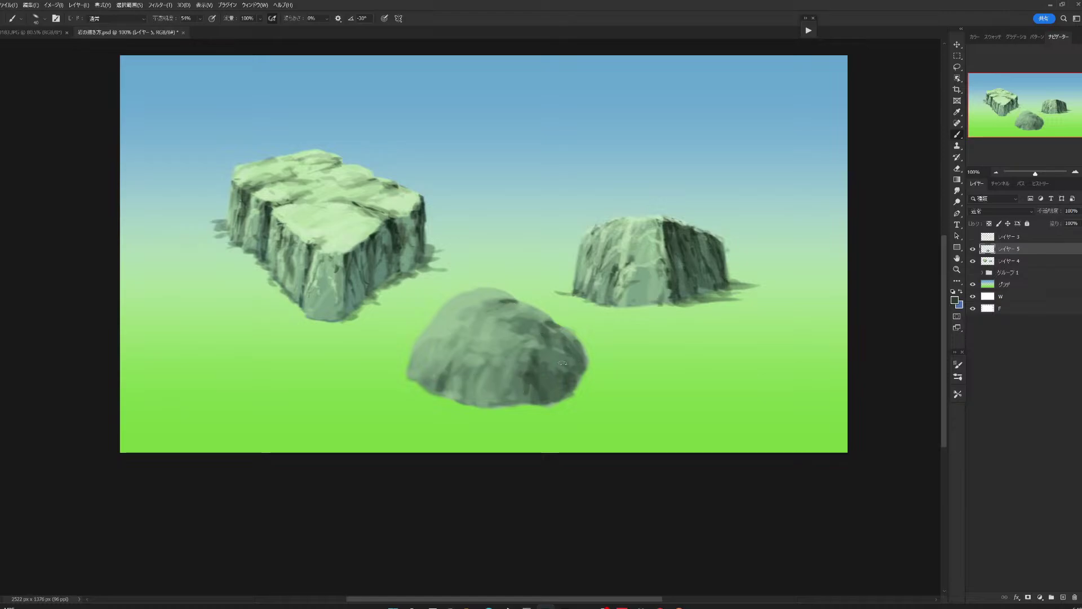
pyautogui.moveTo(489, 307)
pyautogui.mouseDown()
pyautogui.moveTo(442, 363)
pyautogui.moveTo(426, 358)
pyautogui.mouseUp()
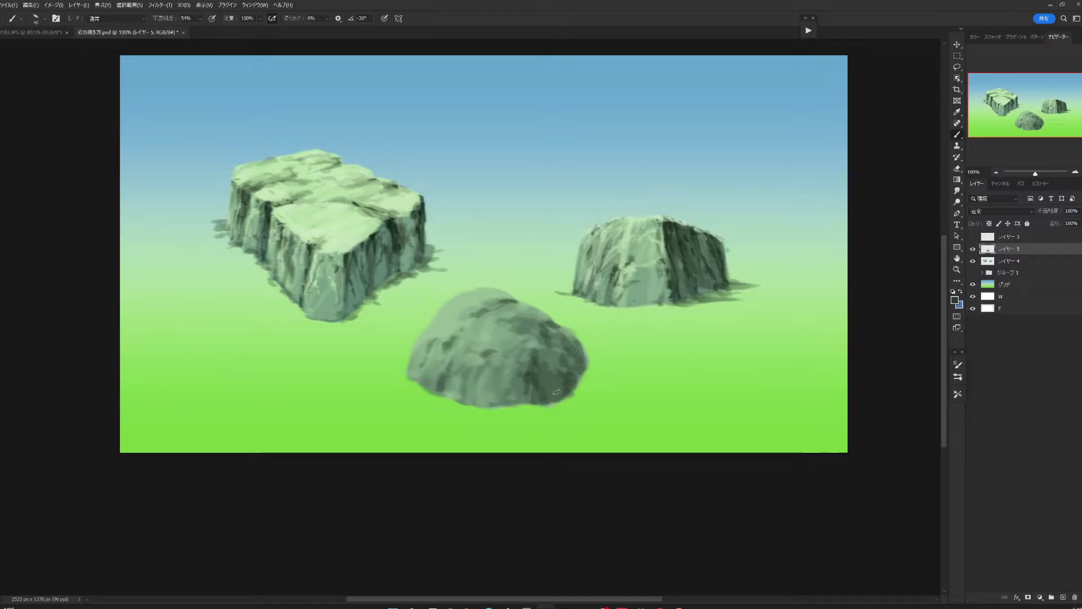
pyautogui.moveTo(557, 392)
pyautogui.mouseDown()
pyautogui.moveTo(546, 398)
pyautogui.moveTo(528, 341)
pyautogui.moveTo(524, 327)
pyautogui.moveTo(540, 325)
pyautogui.moveTo(497, 296)
pyautogui.mouseUp()
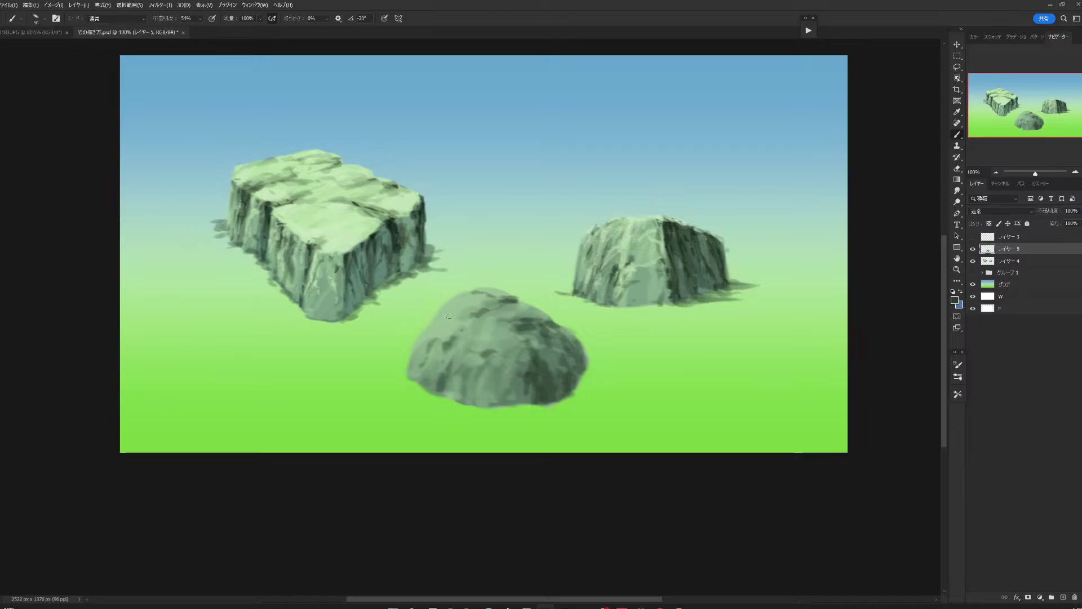
pyautogui.moveTo(440, 318); pyautogui.dragTo(434, 326)
pyautogui.moveTo(530, 345)
pyautogui.mouseDown()
pyautogui.moveTo(497, 378)
pyautogui.moveTo(505, 361)
pyautogui.mouseUp()
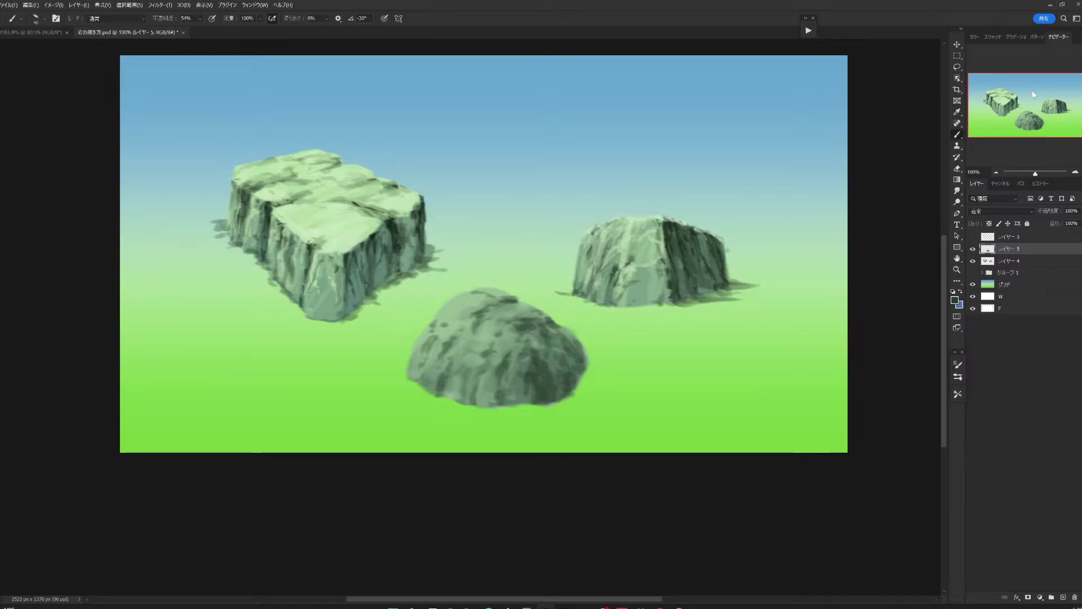
pyautogui.click(958, 259)
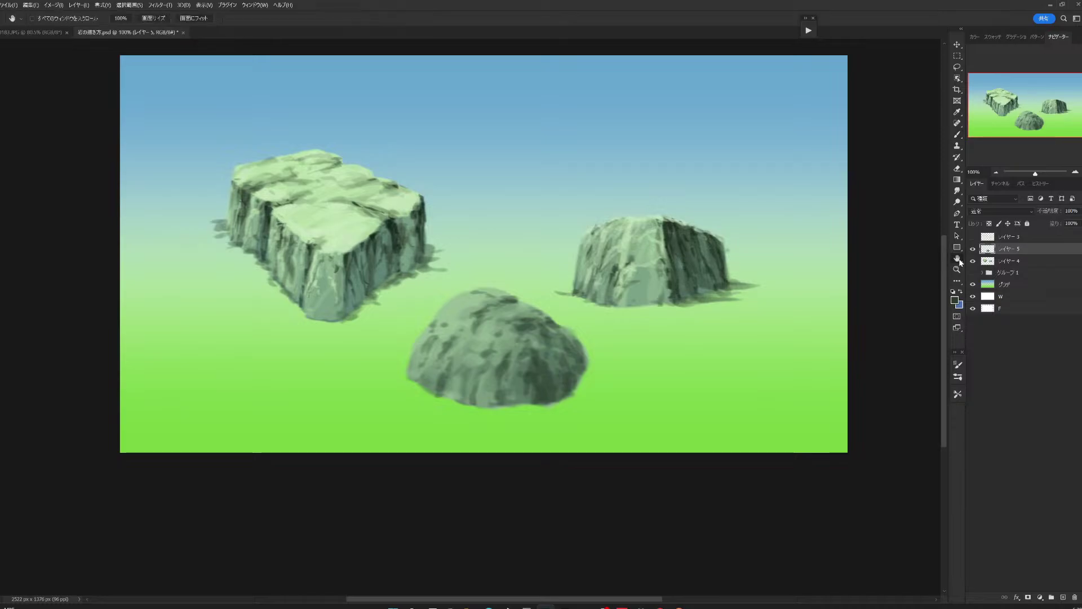
pyautogui.moveTo(812, 278); pyautogui.dragTo(766, 331)
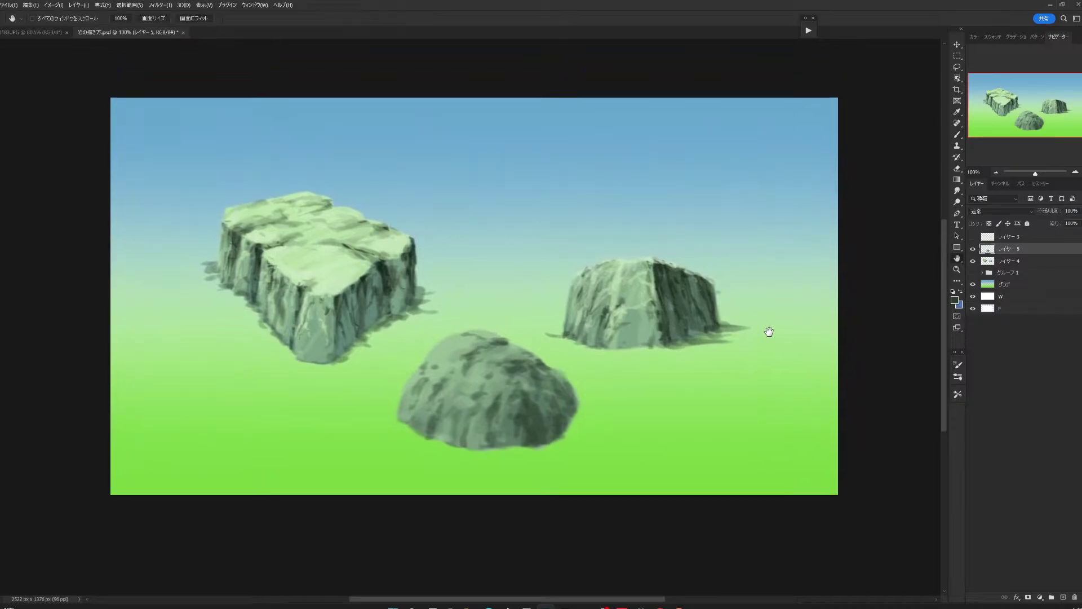
pyautogui.click(26, 30)
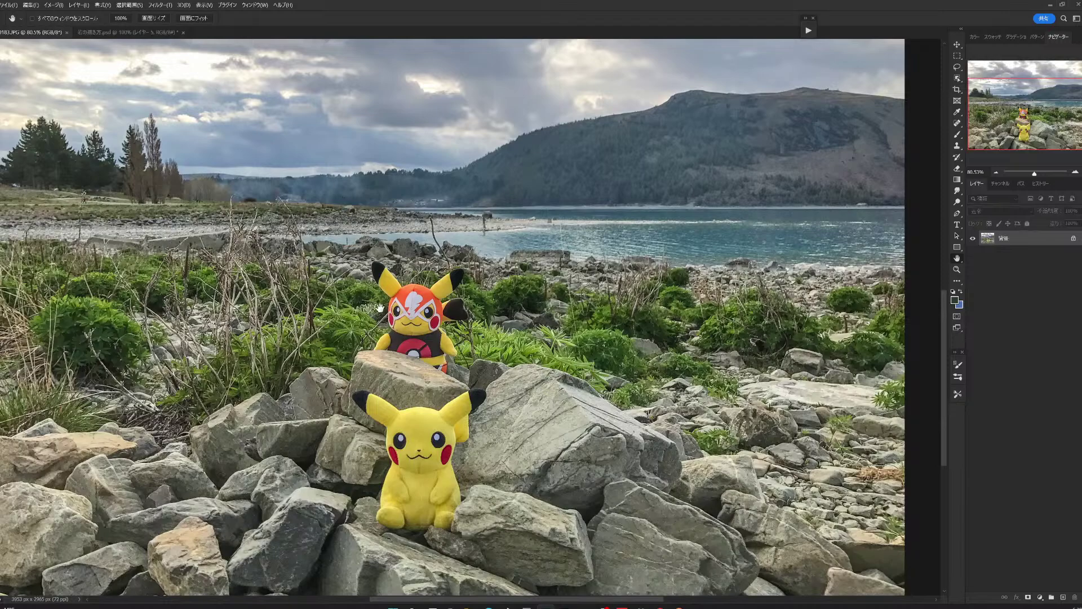
pyautogui.moveTo(379, 308); pyautogui.dragTo(399, 299)
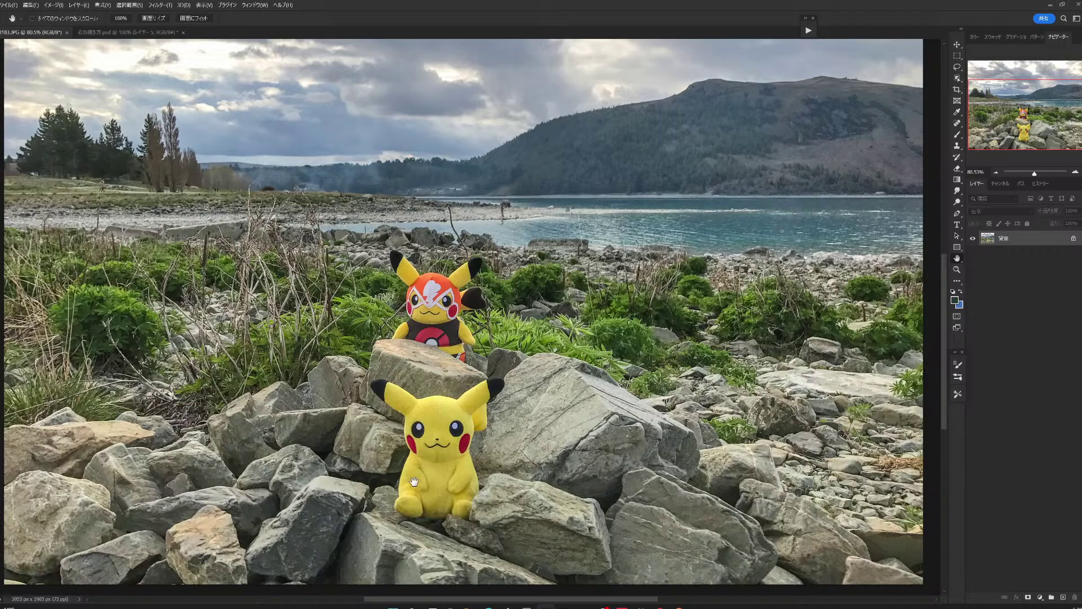
pyautogui.moveTo(413, 481); pyautogui.dragTo(398, 402)
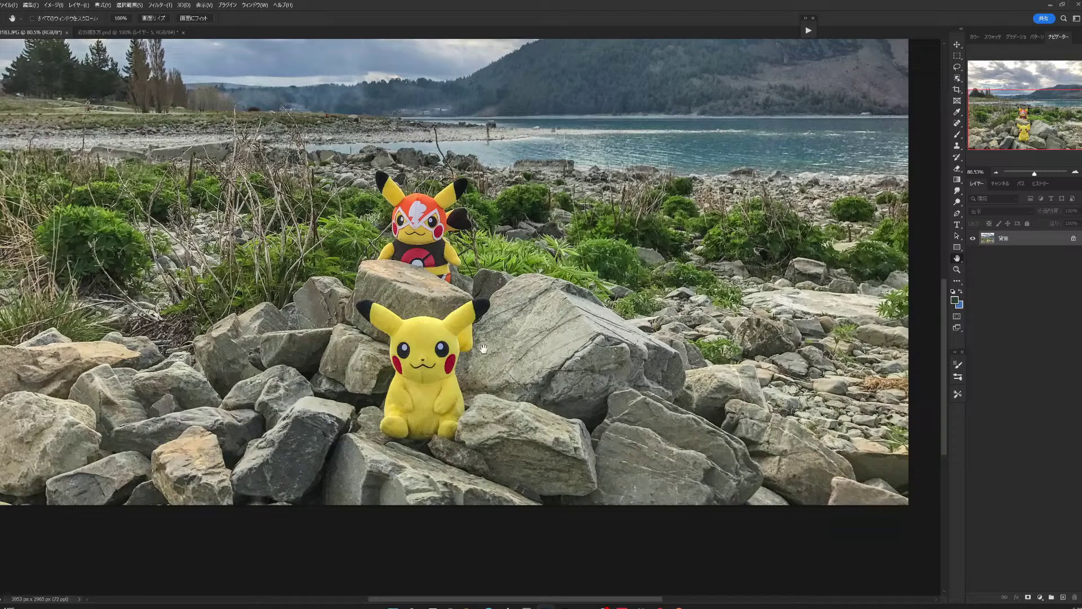
pyautogui.moveTo(483, 349); pyautogui.dragTo(508, 438)
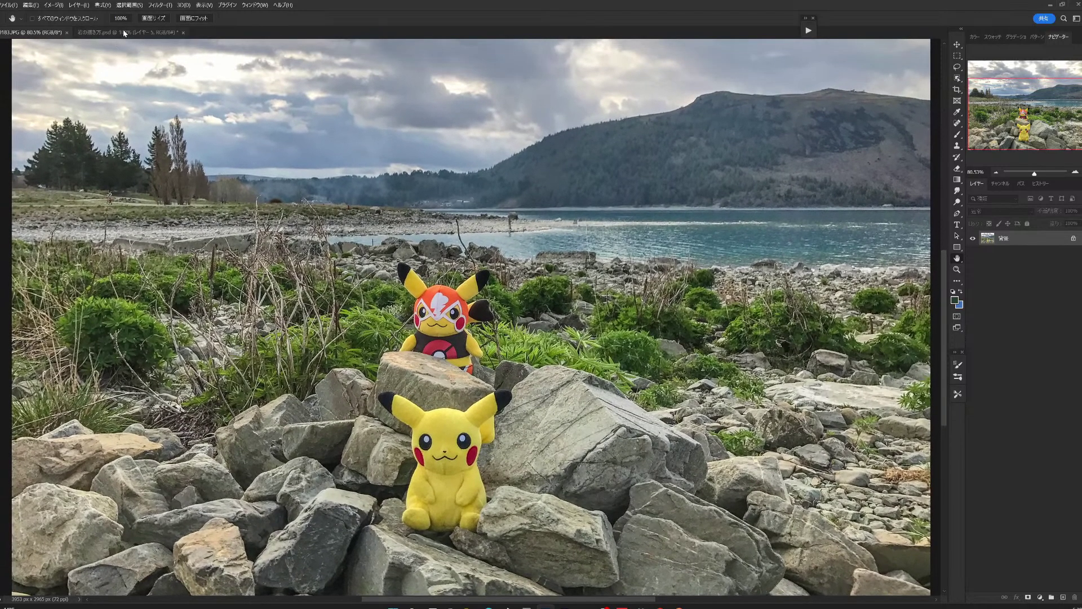
pyautogui.scroll(-1, 401, 246)
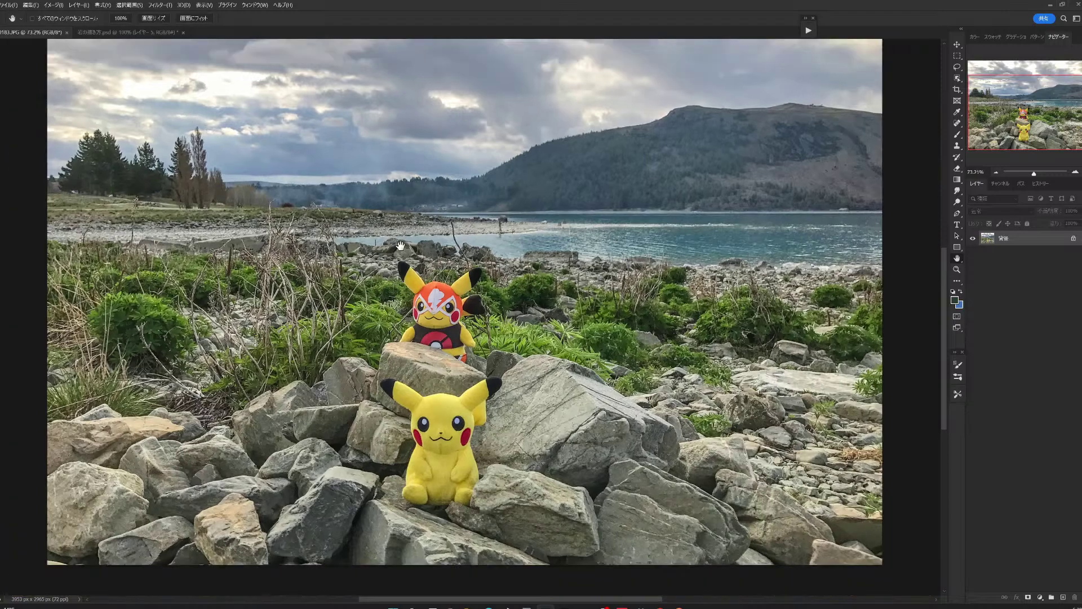
pyautogui.moveTo(400, 246)
pyautogui.mouseDown()
pyautogui.moveTo(396, 297)
pyautogui.moveTo(405, 297)
pyautogui.mouseUp()
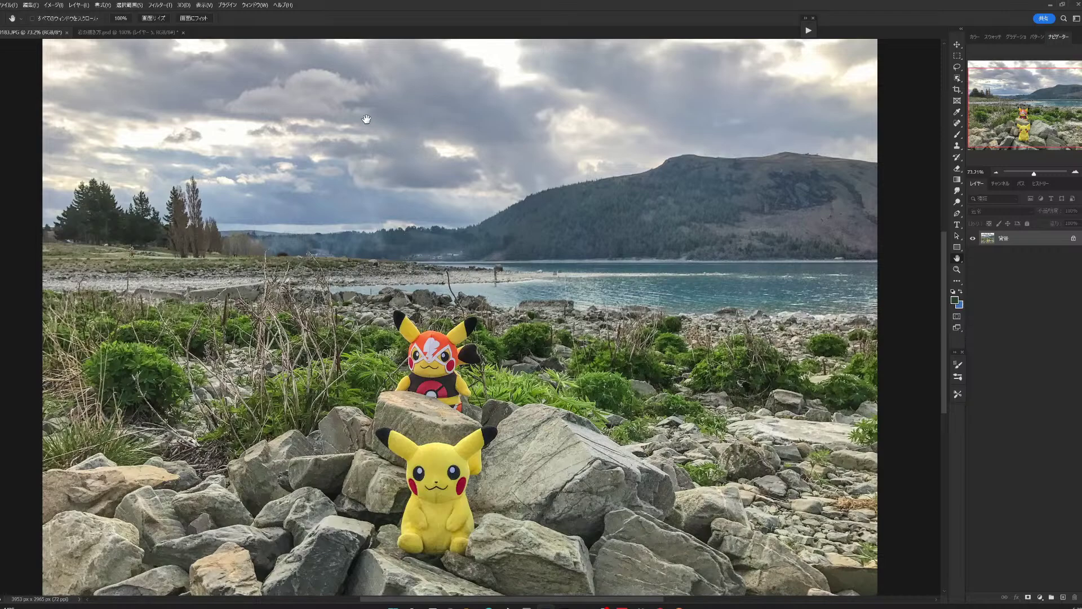
pyautogui.click(160, 32)
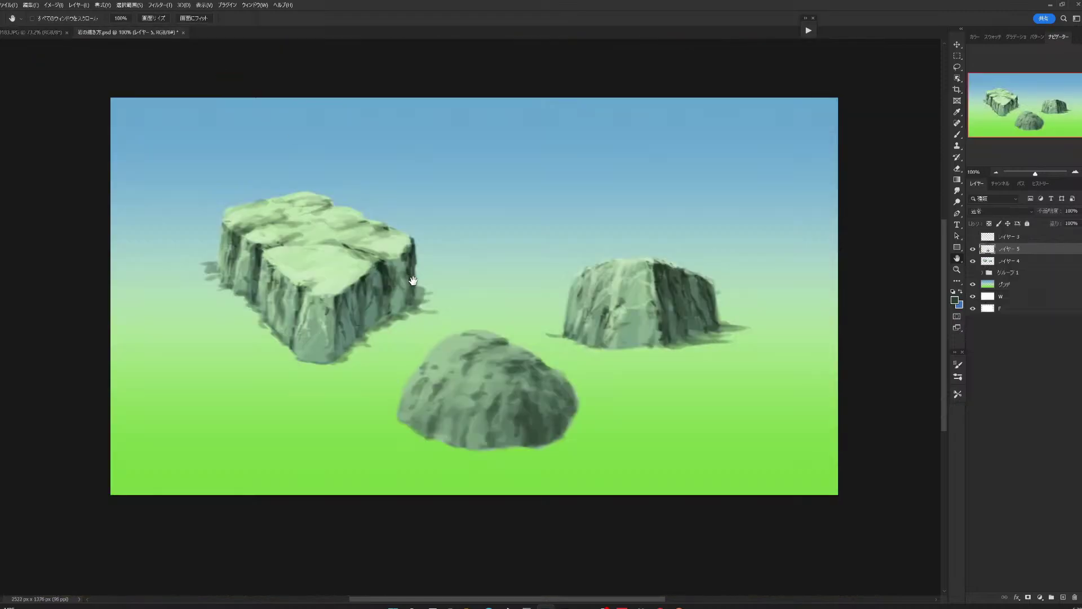
# With the Brush, sample light green from the left rock's top and begin highlighting the rounded rock.
pyautogui.scroll(1, 414, 282)
pyautogui.moveTo(413, 285); pyautogui.dragTo(413, 315)
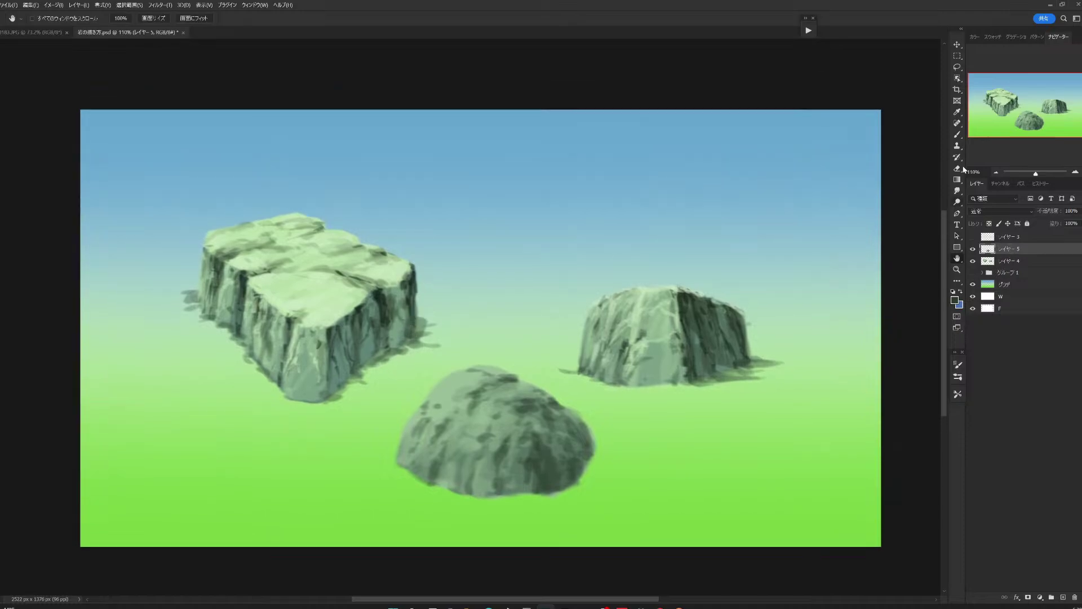
pyautogui.click(958, 145)
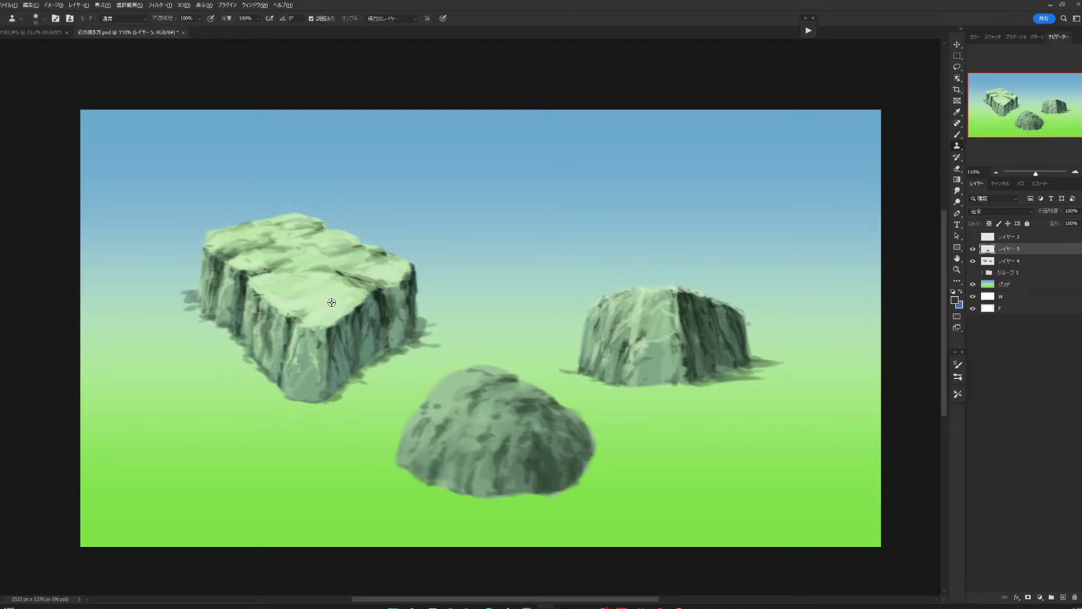
pyautogui.click(957, 135)
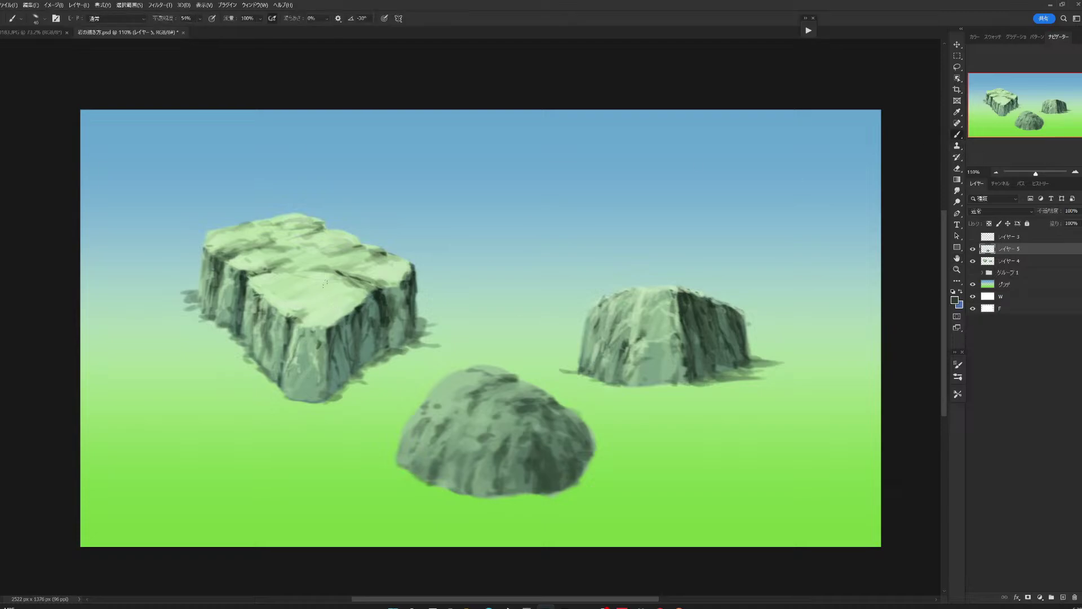
pyautogui.keyDown('alt'); pyautogui.click(319, 305); pyautogui.keyUp('alt')
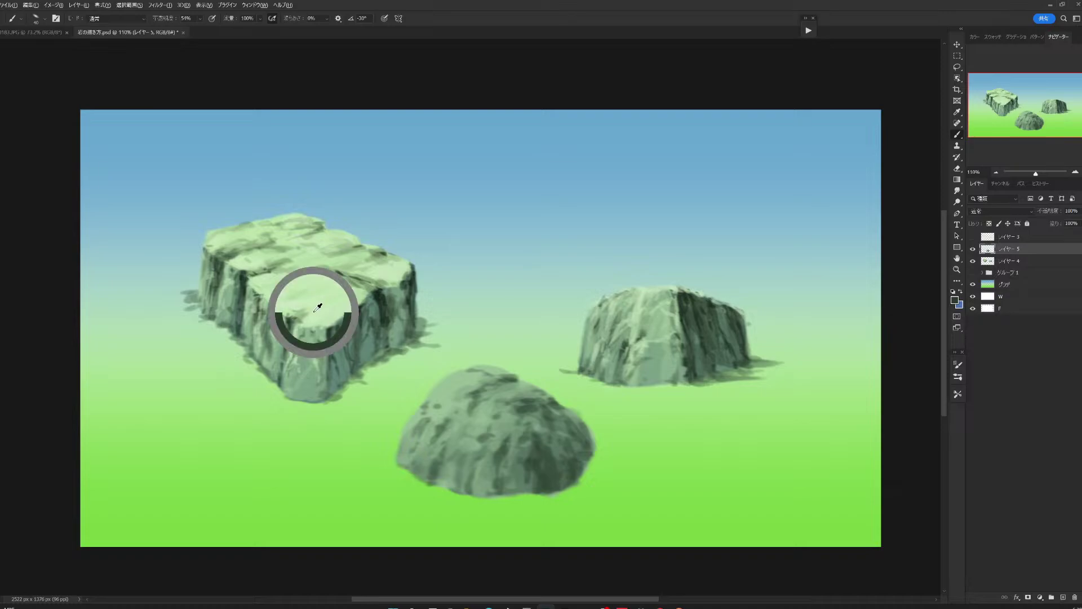
pyautogui.moveTo(467, 376)
pyautogui.mouseDown()
pyautogui.moveTo(451, 385)
pyautogui.moveTo(488, 369)
pyautogui.moveTo(480, 375)
pyautogui.moveTo(526, 387)
pyautogui.moveTo(515, 393)
pyautogui.moveTo(534, 390)
pyautogui.moveTo(466, 420)
pyautogui.moveTo(481, 413)
pyautogui.moveTo(433, 417)
pyautogui.moveTo(446, 391)
pyautogui.moveTo(425, 422)
pyautogui.mouseUp()
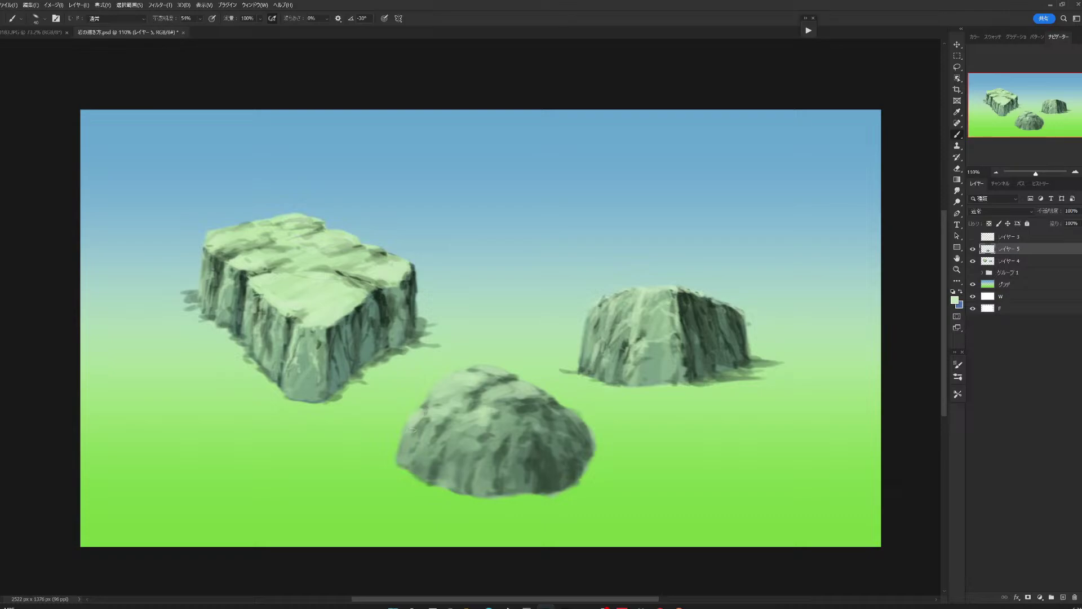
# Brighten the rounded rock's top, left side, right top edge and lower centre with light green.
pyautogui.moveTo(507, 413)
pyautogui.mouseDown()
pyautogui.moveTo(508, 425)
pyautogui.moveTo(457, 442)
pyautogui.moveTo(476, 418)
pyautogui.moveTo(446, 442)
pyautogui.mouseUp()
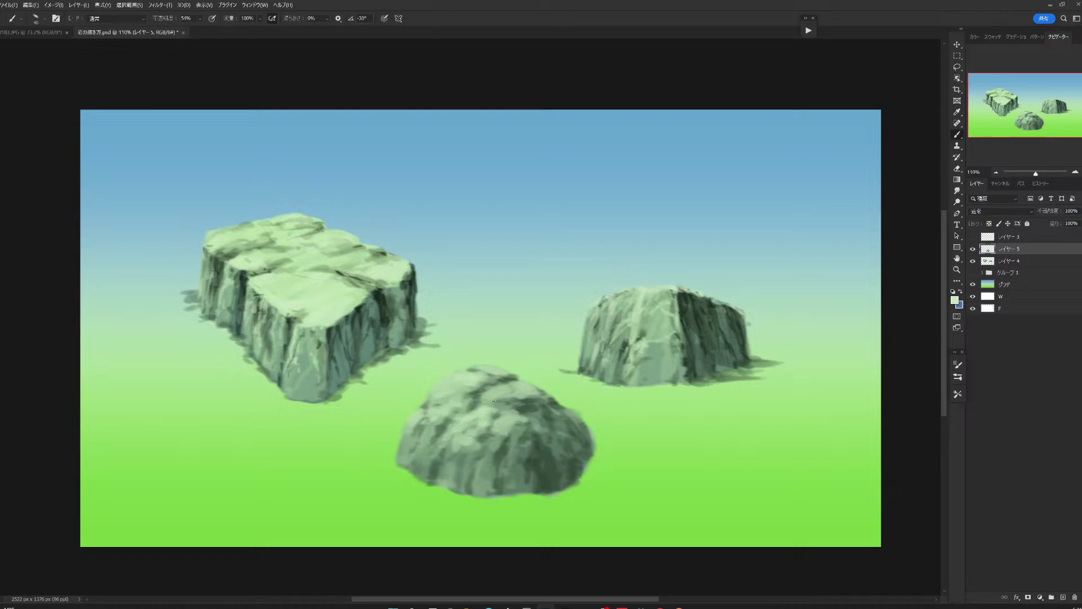
pyautogui.moveTo(486, 382); pyautogui.dragTo(473, 395)
pyautogui.moveTo(444, 431)
pyautogui.mouseDown()
pyautogui.moveTo(418, 458)
pyautogui.moveTo(430, 424)
pyautogui.moveTo(405, 454)
pyautogui.moveTo(413, 443)
pyautogui.mouseUp()
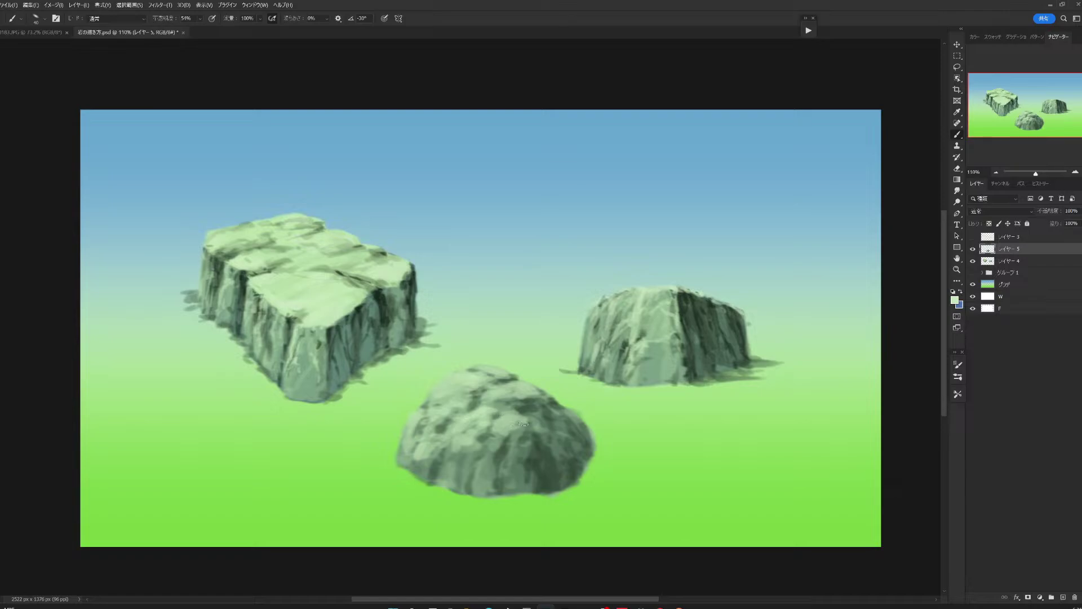
pyautogui.moveTo(566, 411); pyautogui.dragTo(500, 405)
pyautogui.moveTo(470, 445)
pyautogui.mouseDown()
pyautogui.moveTo(422, 470)
pyautogui.moveTo(409, 459)
pyautogui.mouseUp()
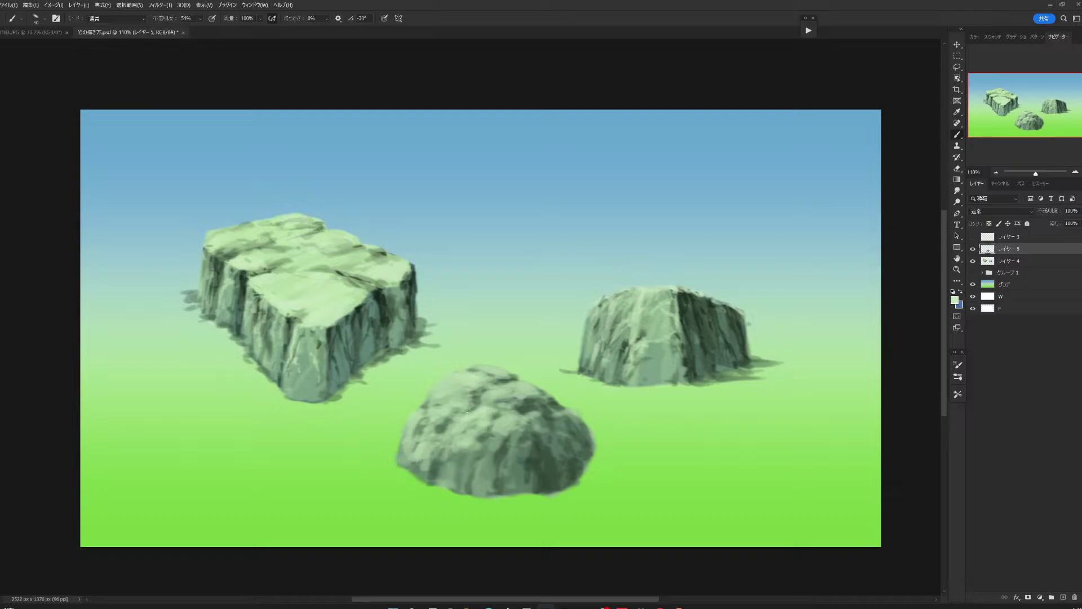
pyautogui.moveTo(497, 443); pyautogui.dragTo(477, 473)
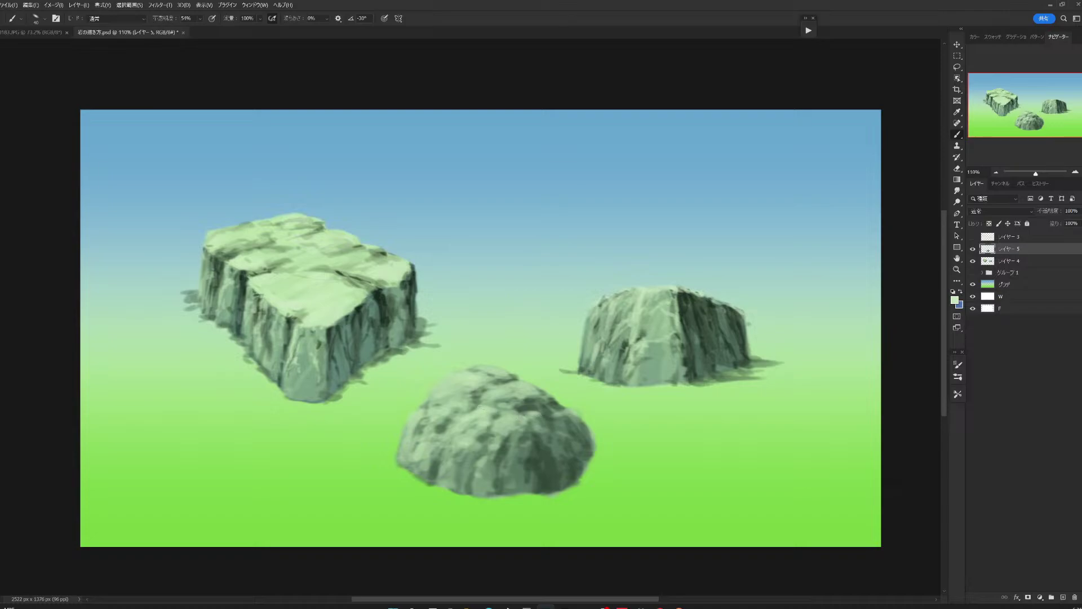
pyautogui.moveTo(491, 389); pyautogui.dragTo(515, 387)
pyautogui.moveTo(514, 438); pyautogui.dragTo(467, 447)
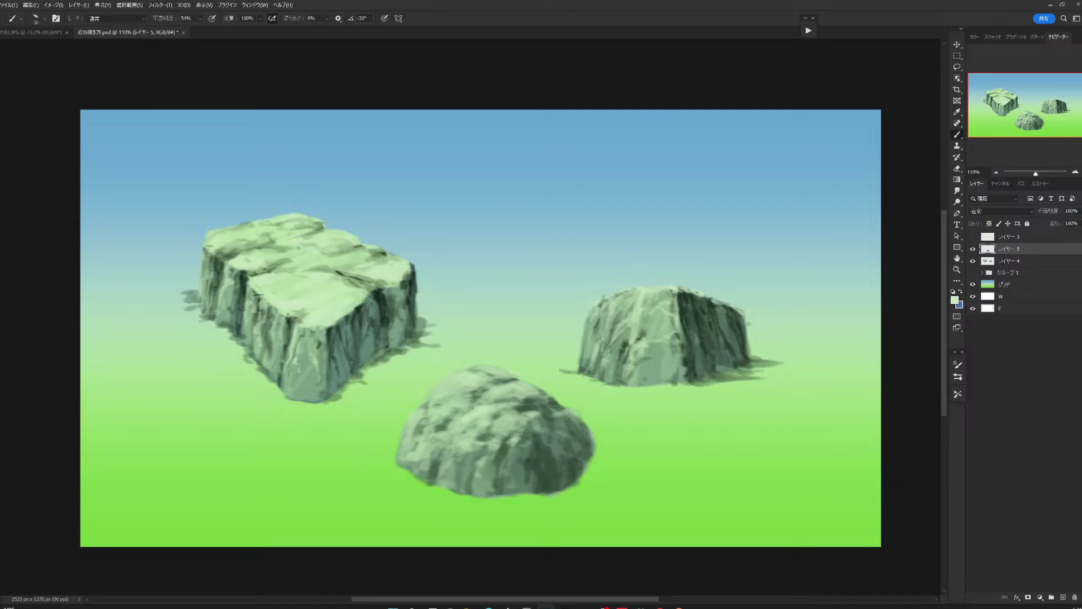
pyautogui.moveTo(418, 444); pyautogui.dragTo(410, 461)
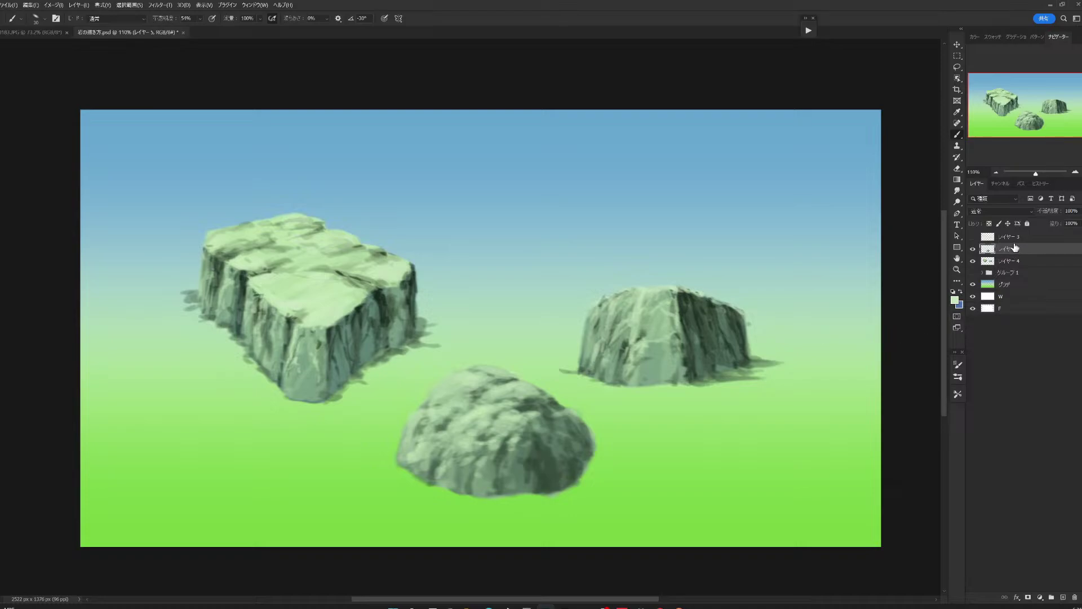
# On レイヤー 4, paint muted blue reflected light down the left rock's right edge.
pyautogui.click(1009, 261)
pyautogui.click(961, 292)
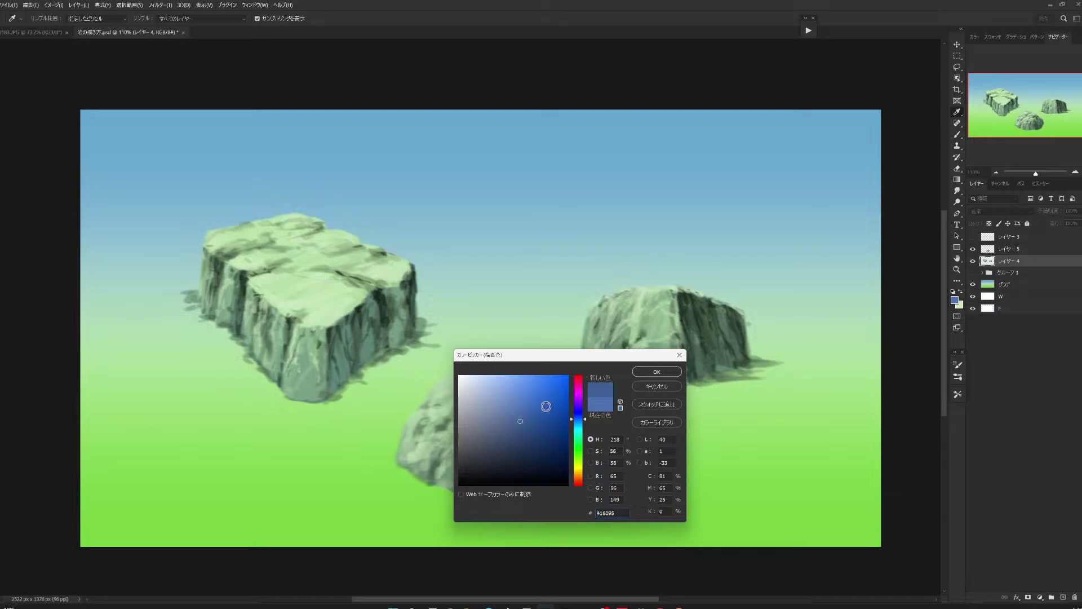
pyautogui.press('Return')
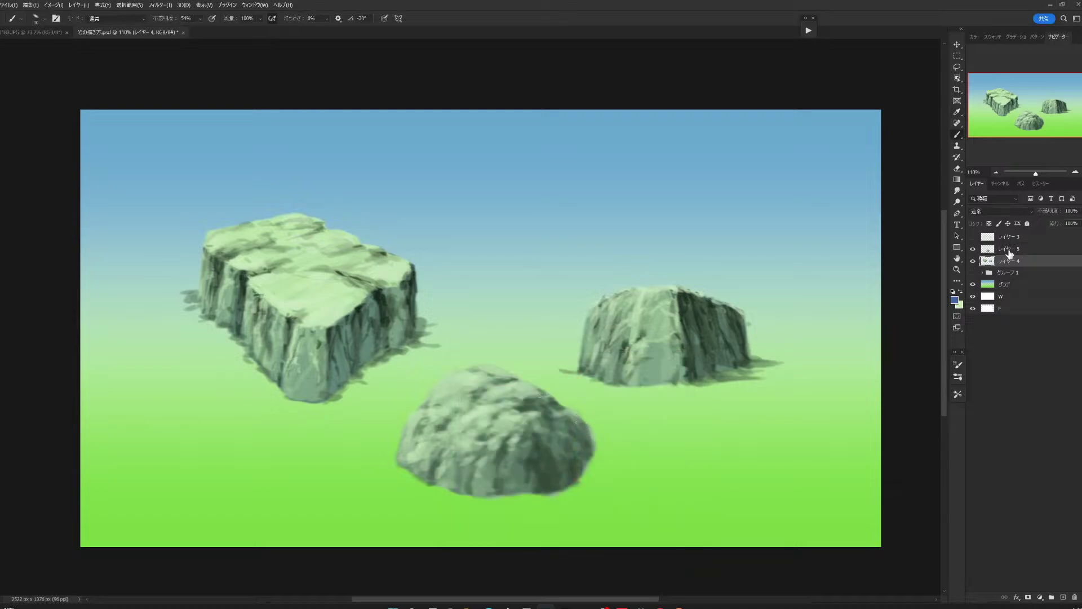
pyautogui.moveTo(414, 273)
pyautogui.mouseDown()
pyautogui.moveTo(415, 292)
pyautogui.moveTo(387, 322)
pyautogui.mouseUp()
# Switch to a lighter blue, add reflected strokes on both rocks' dark faces, then choose a paler blue.
pyautogui.click(955, 299)
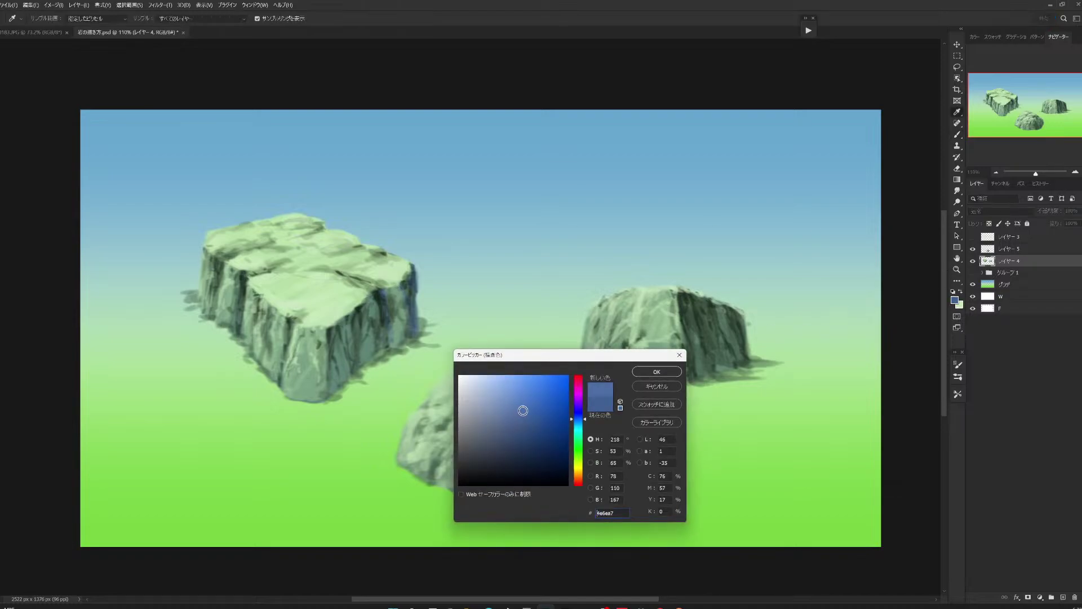
pyautogui.click(645, 372)
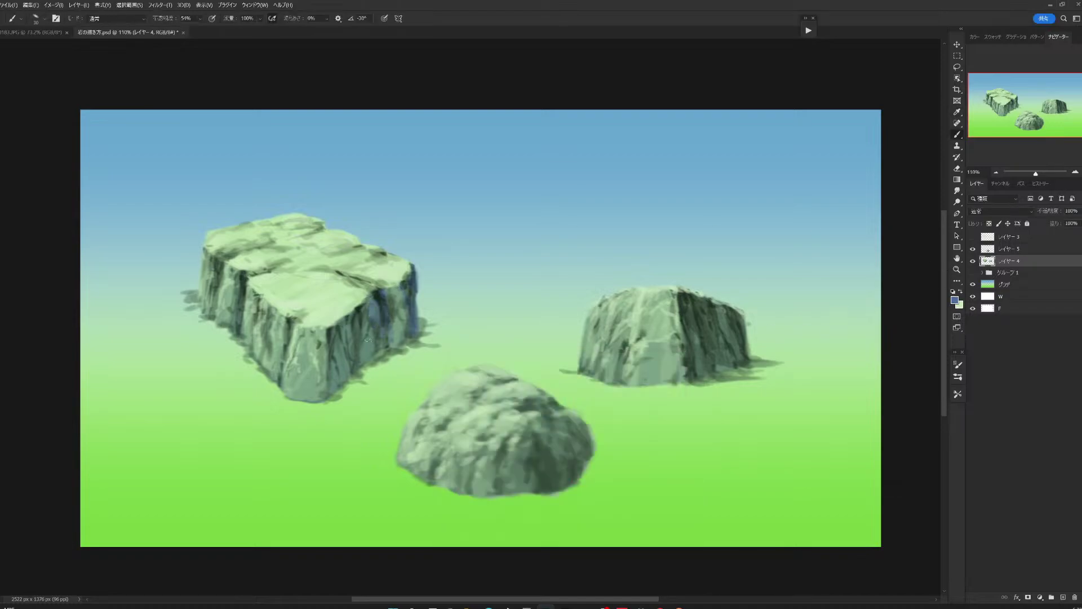
pyautogui.moveTo(332, 337); pyautogui.dragTo(334, 358)
pyautogui.moveTo(743, 318)
pyautogui.mouseDown()
pyautogui.moveTo(744, 348)
pyautogui.moveTo(730, 310)
pyautogui.moveTo(680, 291)
pyautogui.moveTo(687, 317)
pyautogui.mouseUp()
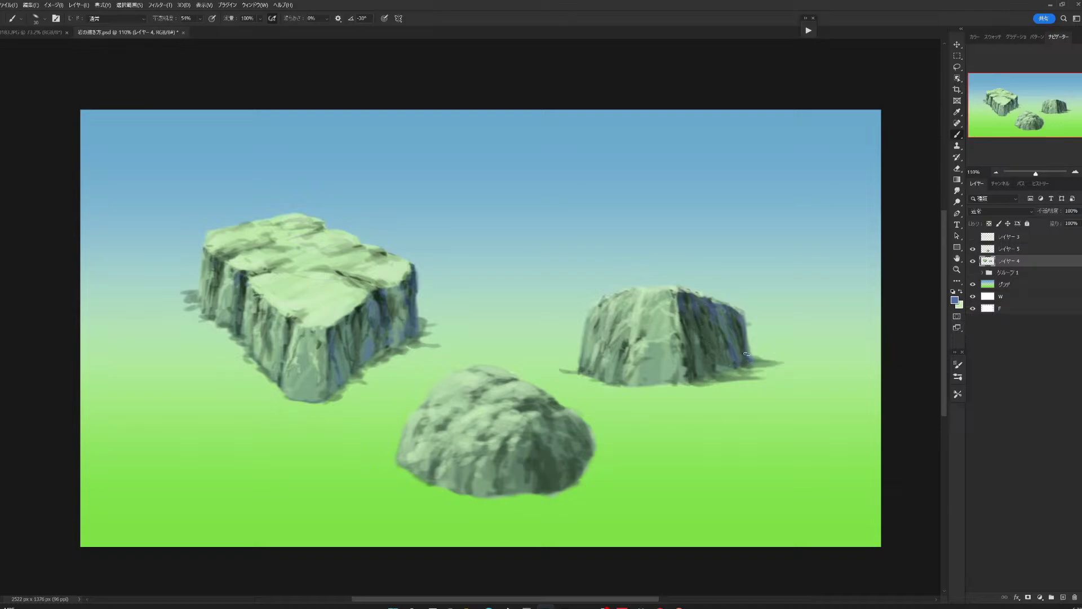
pyautogui.moveTo(686, 292); pyautogui.dragTo(682, 304)
pyautogui.click(954, 300)
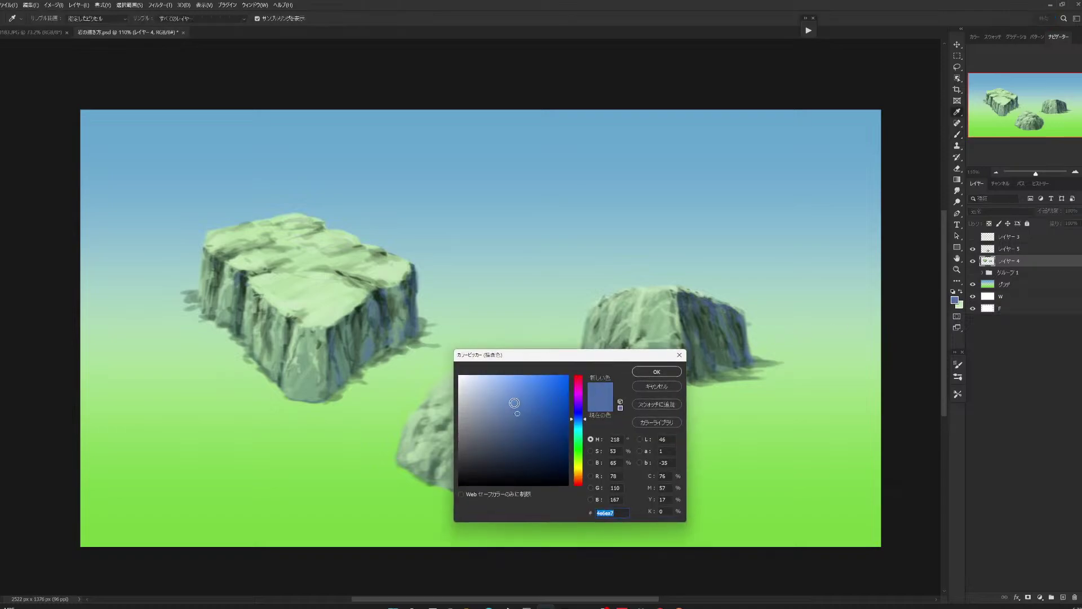
pyautogui.click(657, 372)
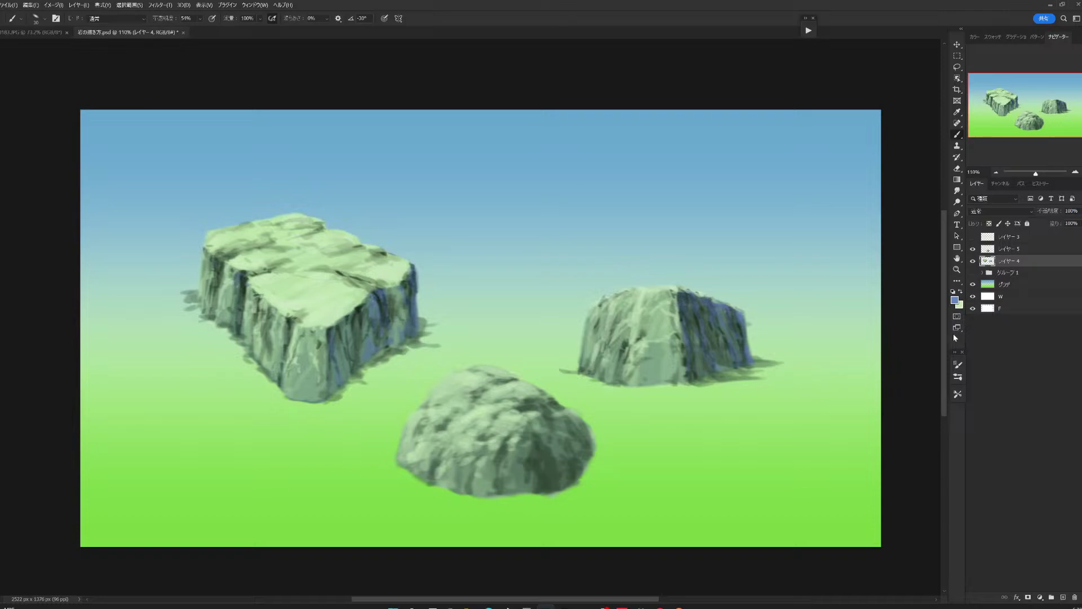
# On the next layer up, brush a blue touch along the front rock's top edge.
pyautogui.click(1009, 250)
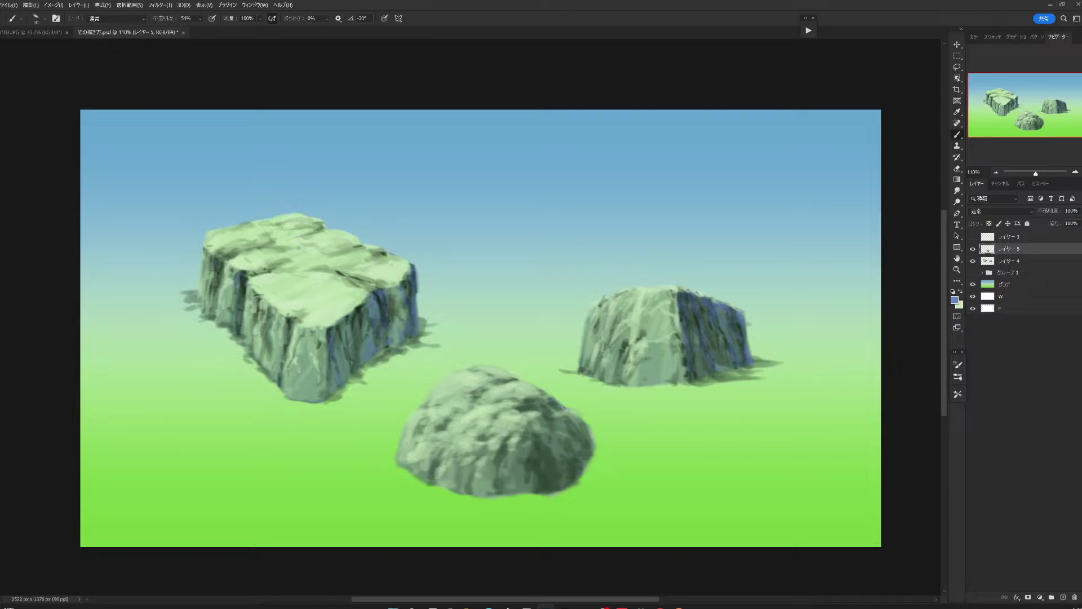
pyautogui.moveTo(551, 399)
pyautogui.mouseDown()
pyautogui.moveTo(542, 394)
pyautogui.moveTo(554, 427)
pyautogui.mouseUp()
pyautogui.scroll(-1, 555, 507)
pyautogui.scroll(-2, 606, 453)
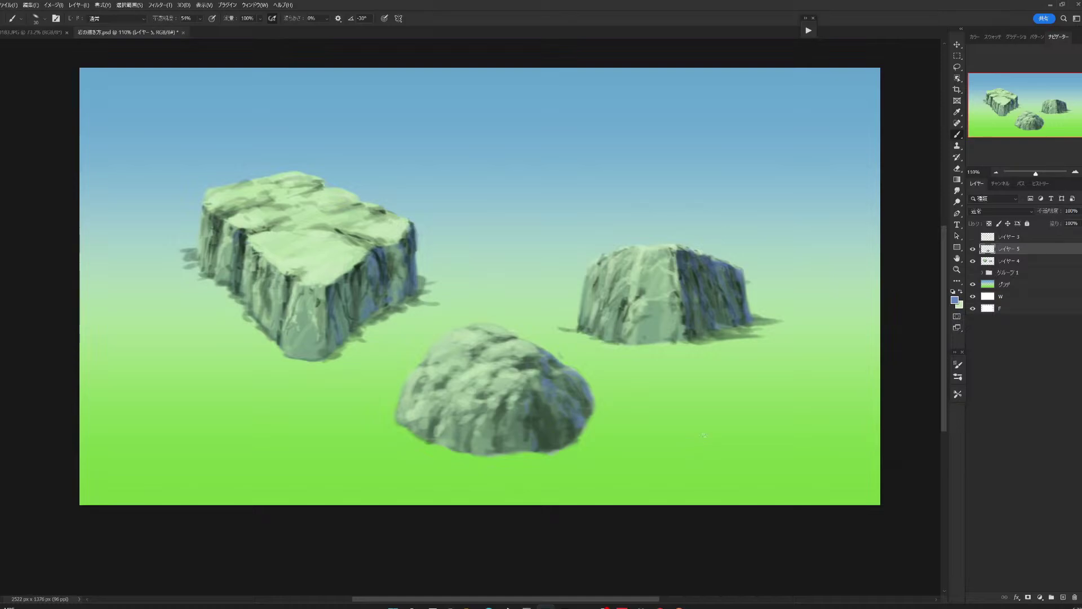
# Add a new empty layer for the next rock and enlarge the brush to 80.
pyautogui.click(973, 236)
pyautogui.click(1063, 597)
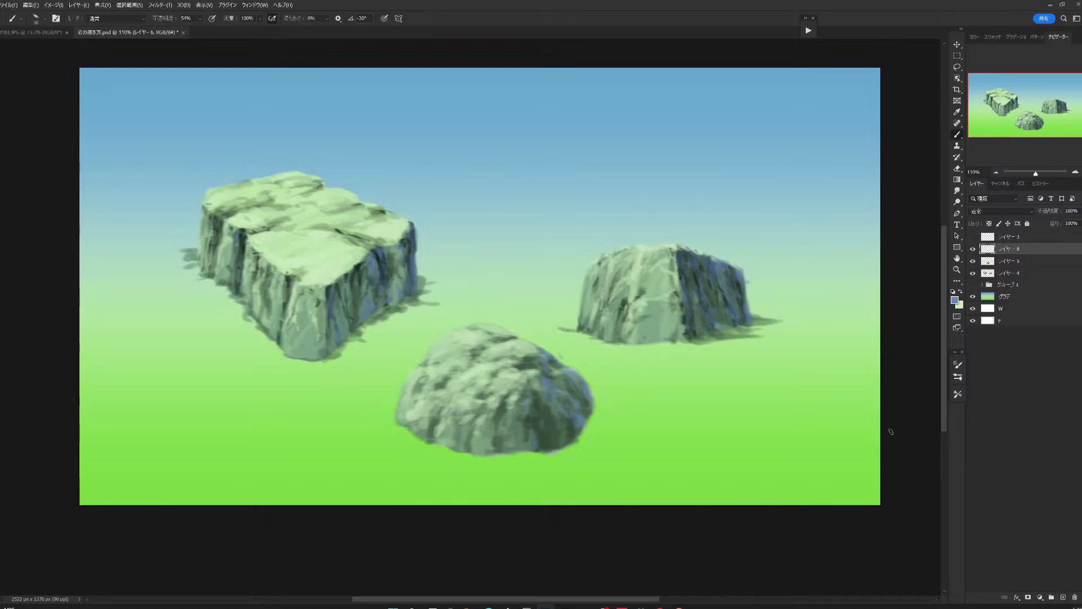
pyautogui.scroll(3, 527, 362)
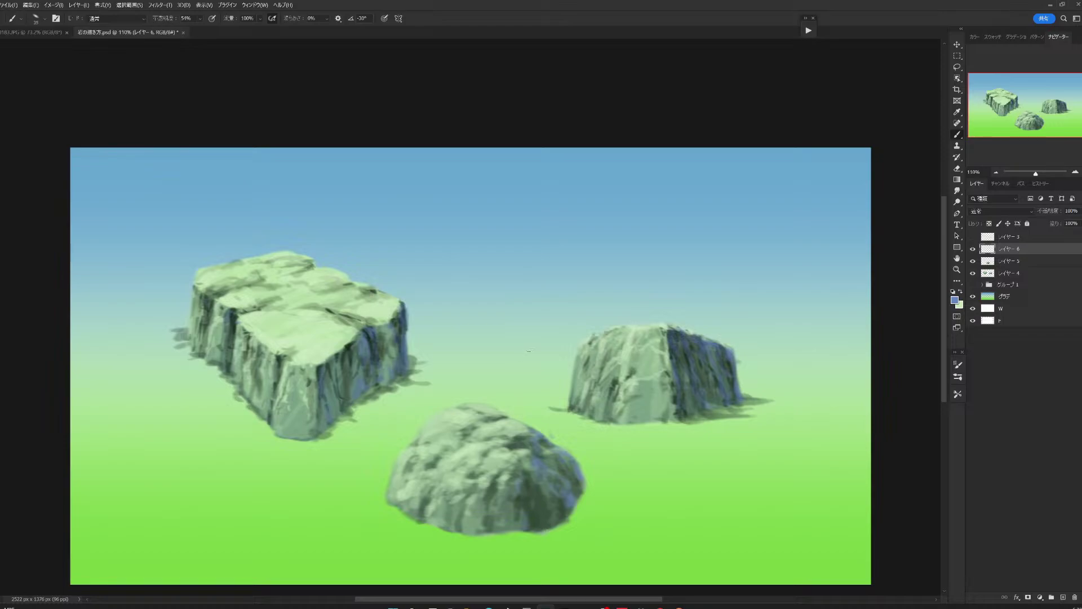
pyautogui.press(']')
pyautogui.press(']')
pyautogui.press(']')
# Paint a large solid grey-green blob in the sky at 100% opacity, using the rock's light green.
pyautogui.keyDown('alt'); pyautogui.click(642, 400); pyautogui.keyUp('alt')
pyautogui.moveTo(477, 262)
pyautogui.mouseDown()
pyautogui.moveTo(521, 225)
pyautogui.moveTo(547, 228)
pyautogui.mouseUp()
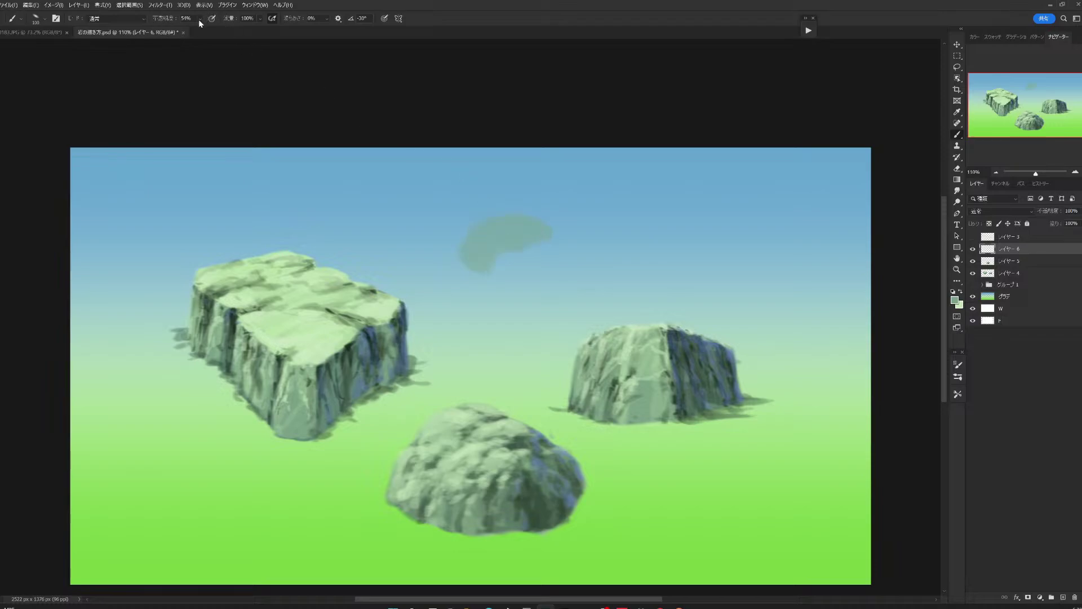
pyautogui.press('0')
pyautogui.moveTo(496, 218)
pyautogui.mouseDown()
pyautogui.moveTo(564, 217)
pyautogui.moveTo(530, 257)
pyautogui.moveTo(604, 243)
pyautogui.moveTo(578, 277)
pyautogui.moveTo(445, 271)
pyautogui.moveTo(496, 296)
pyautogui.moveTo(609, 293)
pyautogui.mouseUp()
pyautogui.moveTo(505, 261)
pyautogui.mouseDown()
pyautogui.moveTo(451, 296)
pyautogui.moveTo(581, 308)
pyautogui.moveTo(507, 304)
pyautogui.moveTo(596, 249)
pyautogui.moveTo(620, 284)
pyautogui.moveTo(564, 309)
pyautogui.mouseUp()
# Lasso the grey-green shape and move it up and to the left.
pyautogui.press('l')
pyautogui.moveTo(679, 232); pyautogui.dragTo(676, 242)
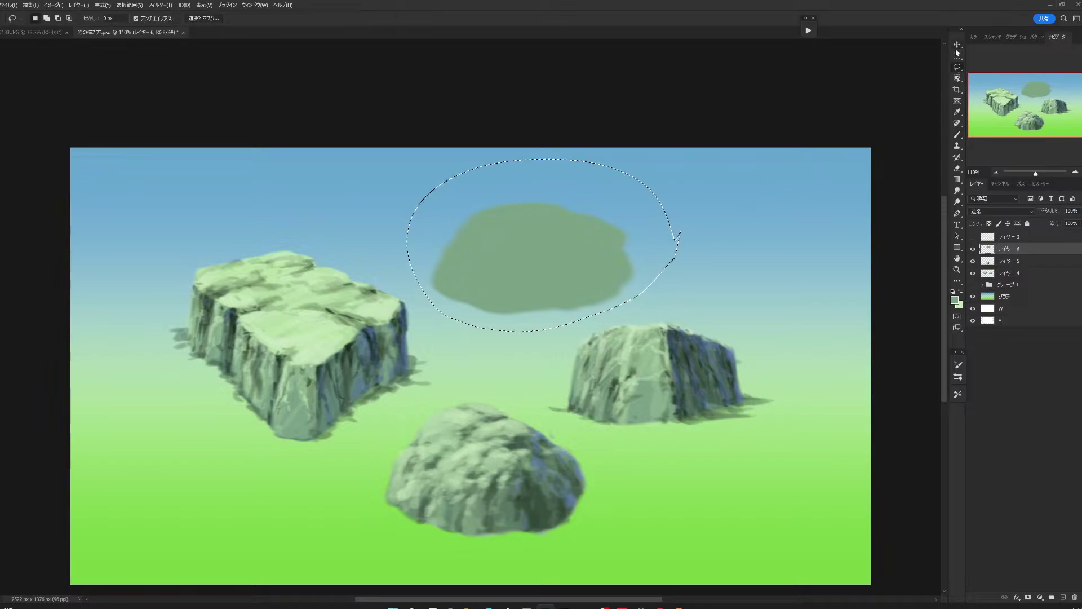
pyautogui.press('v')
pyautogui.moveTo(583, 245); pyautogui.dragTo(572, 224)
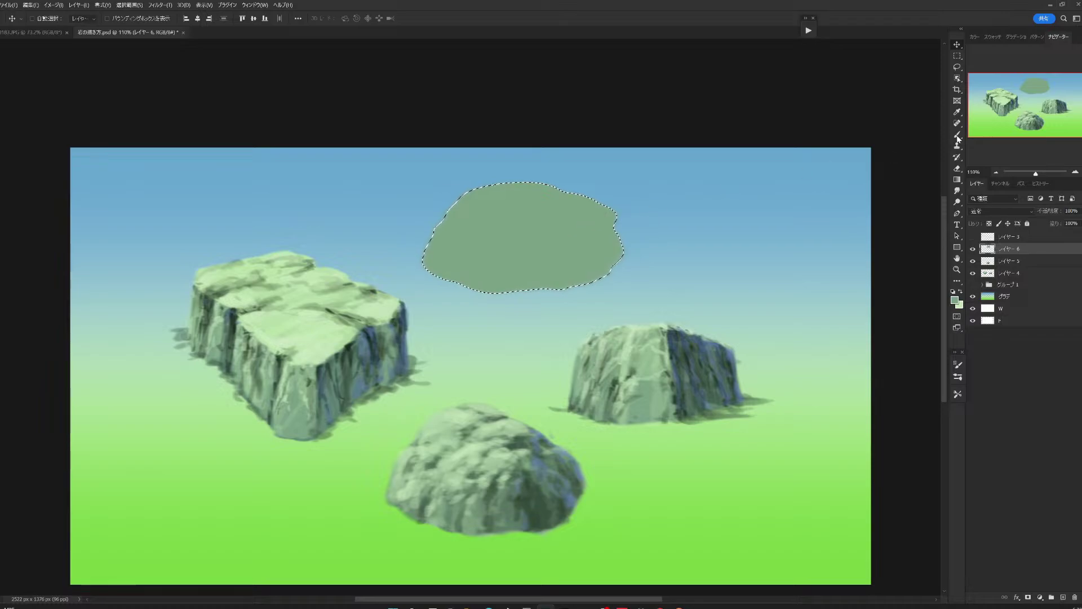
# Deselect and paint dark green shading strokes across the new rock.
pyautogui.press('b')
pyautogui.hotkey('ctrl', 'd')
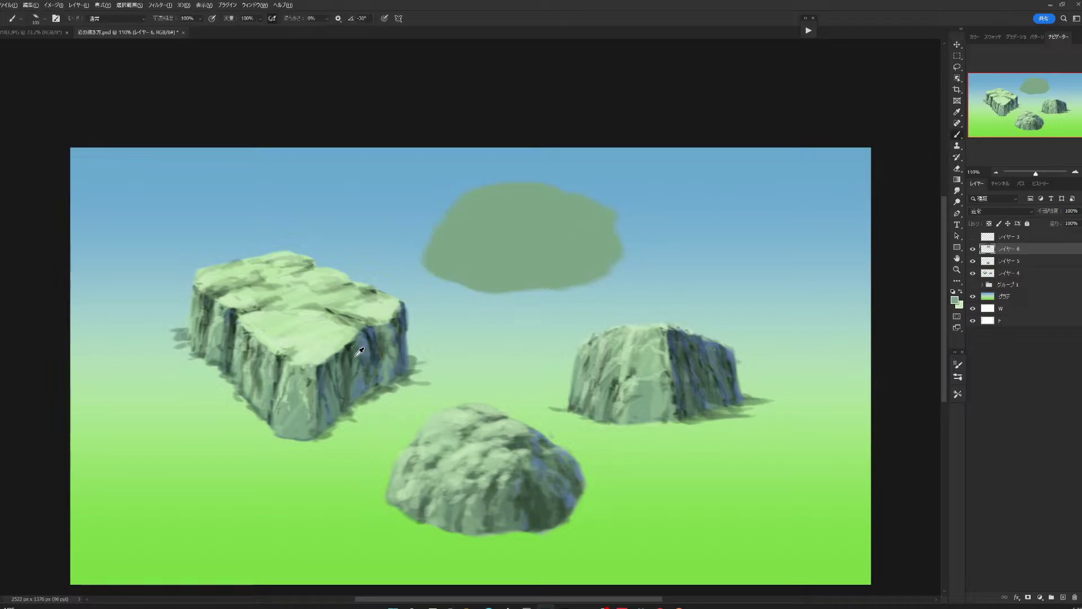
pyautogui.moveTo(599, 210)
pyautogui.mouseDown()
pyautogui.moveTo(539, 276)
pyautogui.moveTo(488, 285)
pyautogui.moveTo(530, 224)
pyautogui.mouseUp()
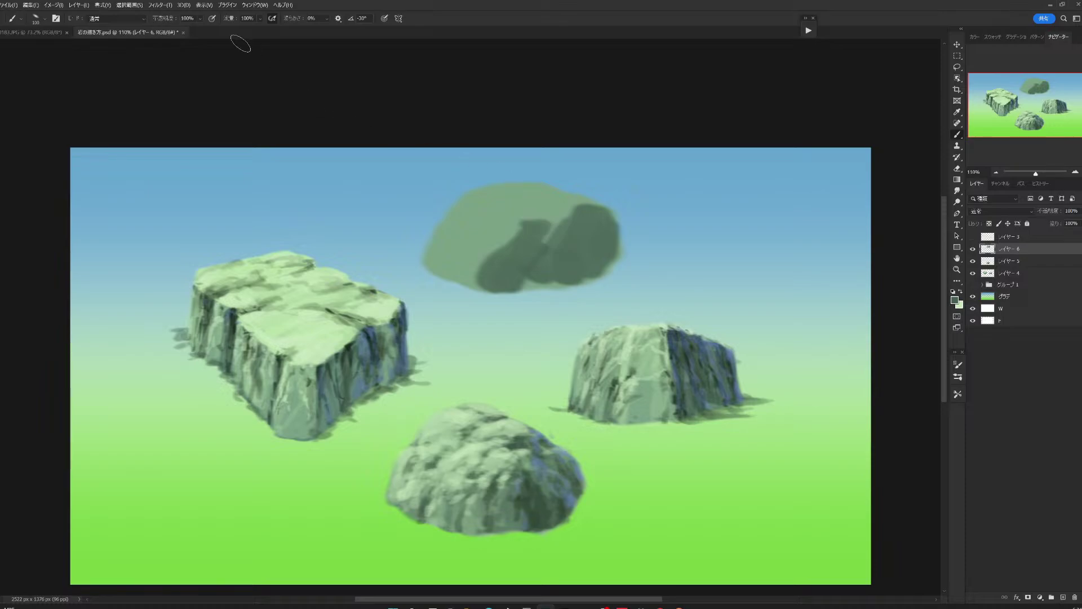
pyautogui.moveTo(197, 31); pyautogui.dragTo(198, 32)
pyautogui.moveTo(589, 198)
pyautogui.mouseDown()
pyautogui.moveTo(558, 222)
pyautogui.moveTo(504, 231)
pyautogui.moveTo(464, 275)
pyautogui.moveTo(457, 259)
pyautogui.moveTo(485, 223)
pyautogui.mouseUp()
pyautogui.moveTo(566, 270)
pyautogui.mouseDown()
pyautogui.moveTo(591, 244)
pyautogui.moveTo(556, 203)
pyautogui.moveTo(507, 231)
pyautogui.moveTo(546, 210)
pyautogui.moveTo(609, 260)
pyautogui.moveTo(490, 253)
pyautogui.moveTo(476, 209)
pyautogui.moveTo(434, 273)
pyautogui.moveTo(451, 274)
pyautogui.moveTo(454, 240)
pyautogui.moveTo(458, 277)
pyautogui.mouseUp()
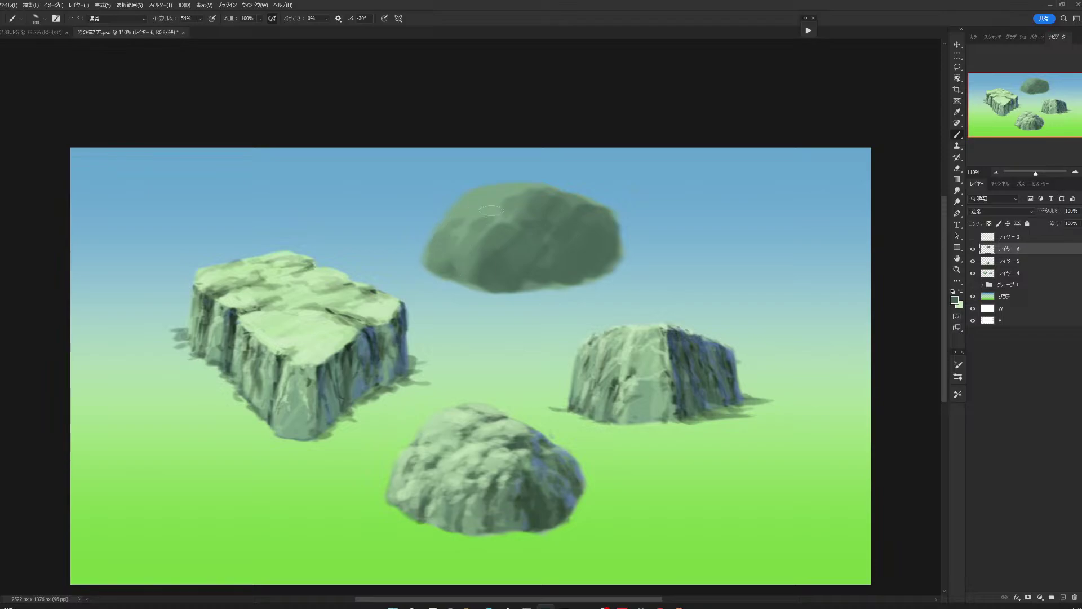
# Smooth the rock's upper and right areas with a sampled lighter green at brush size 70.
pyautogui.keyDown('alt'); pyautogui.click(492, 197); pyautogui.keyUp('alt')
pyautogui.moveTo(505, 206)
pyautogui.mouseDown()
pyautogui.moveTo(527, 198)
pyautogui.moveTo(600, 210)
pyautogui.moveTo(525, 224)
pyautogui.moveTo(497, 248)
pyautogui.mouseUp()
pyautogui.moveTo(538, 205); pyautogui.dragTo(570, 206)
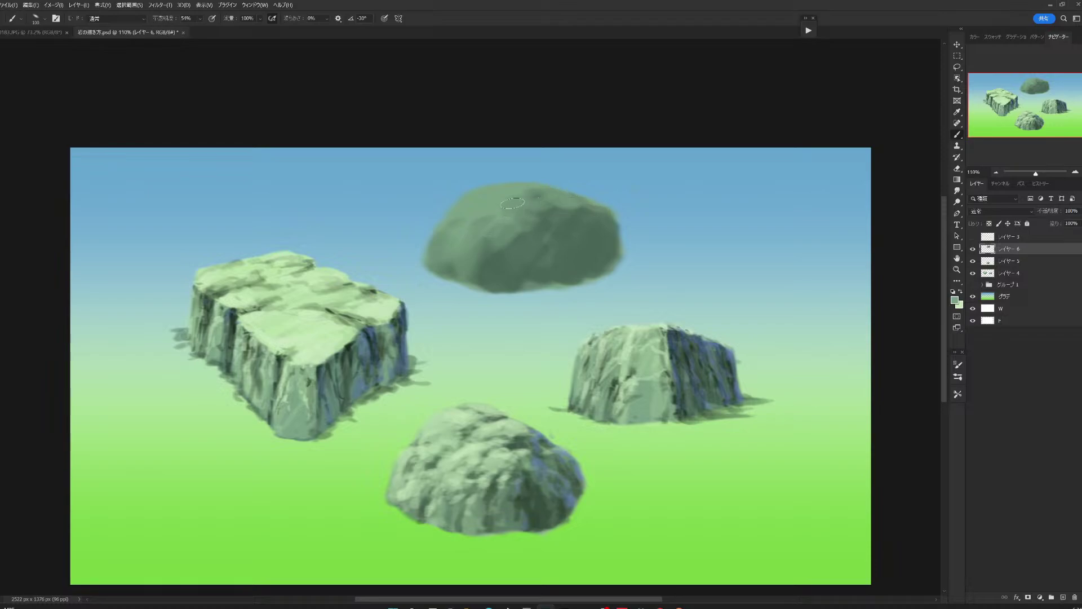
pyautogui.press('[')
pyautogui.press('[')
pyautogui.press('[')
pyautogui.moveTo(504, 245); pyautogui.dragTo(482, 264)
pyautogui.moveTo(570, 214)
pyautogui.mouseDown()
pyautogui.moveTo(615, 226)
pyautogui.moveTo(619, 254)
pyautogui.mouseUp()
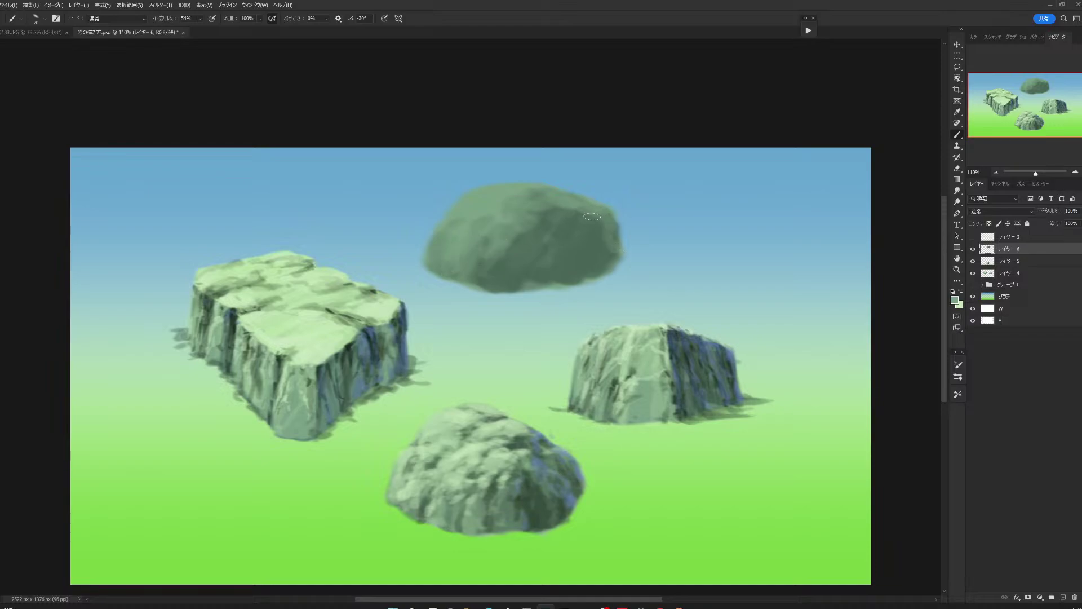
pyautogui.moveTo(602, 217); pyautogui.dragTo(524, 202)
pyautogui.moveTo(601, 217); pyautogui.dragTo(550, 203)
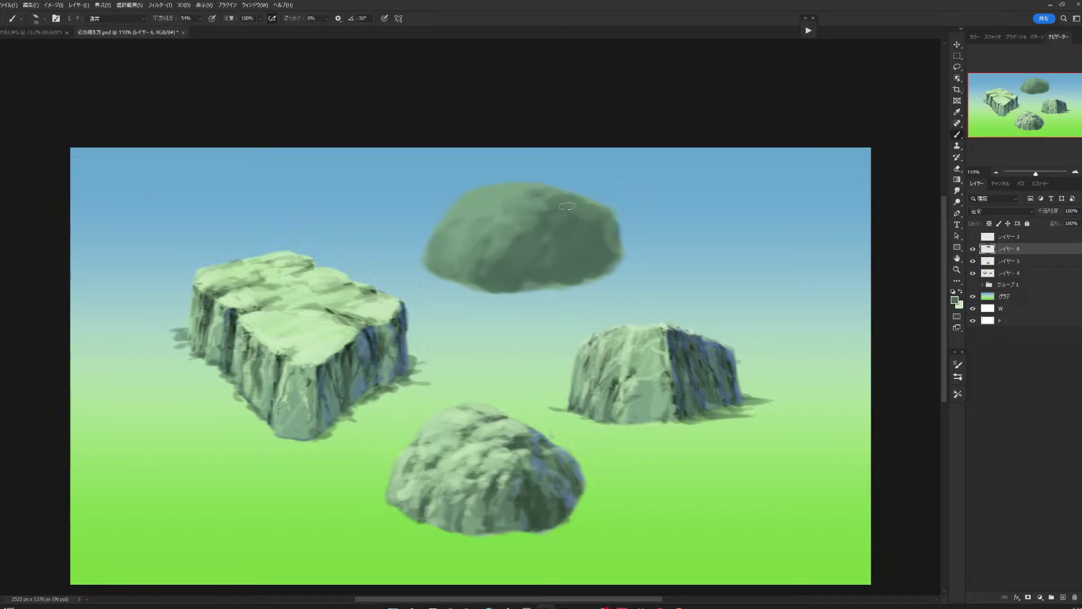
# Highlight the floating rock's top edge with a lighter green from the bottom rock.
pyautogui.keyDown('alt'); pyautogui.click(460, 414); pyautogui.keyUp('alt')
pyautogui.moveTo(507, 187)
pyautogui.mouseDown()
pyautogui.moveTo(471, 206)
pyautogui.moveTo(541, 186)
pyautogui.moveTo(451, 219)
pyautogui.moveTo(429, 261)
pyautogui.mouseUp()
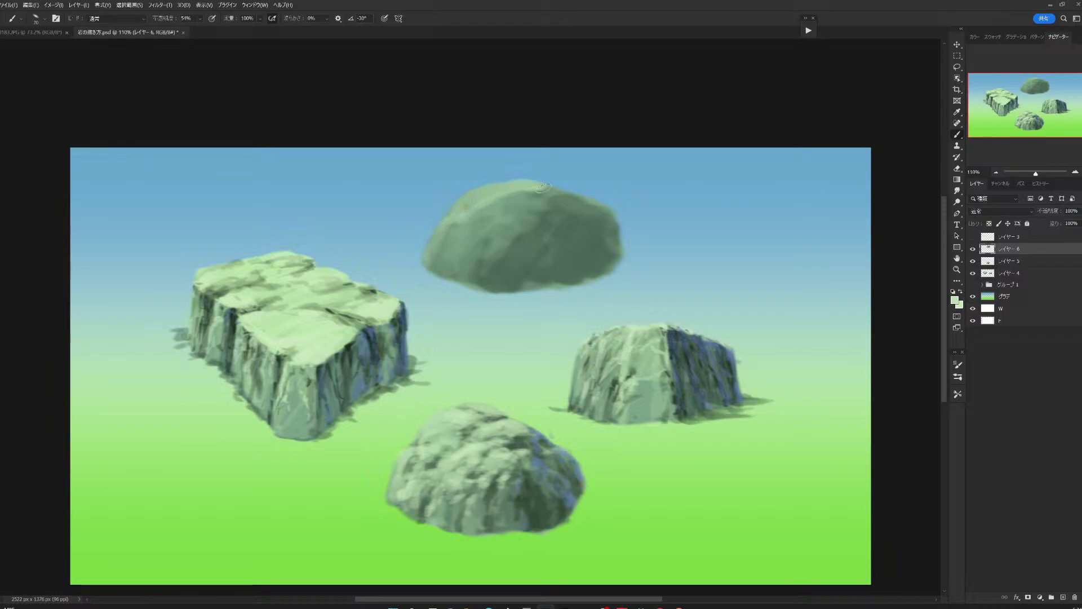
pyautogui.moveTo(464, 220); pyautogui.dragTo(571, 193)
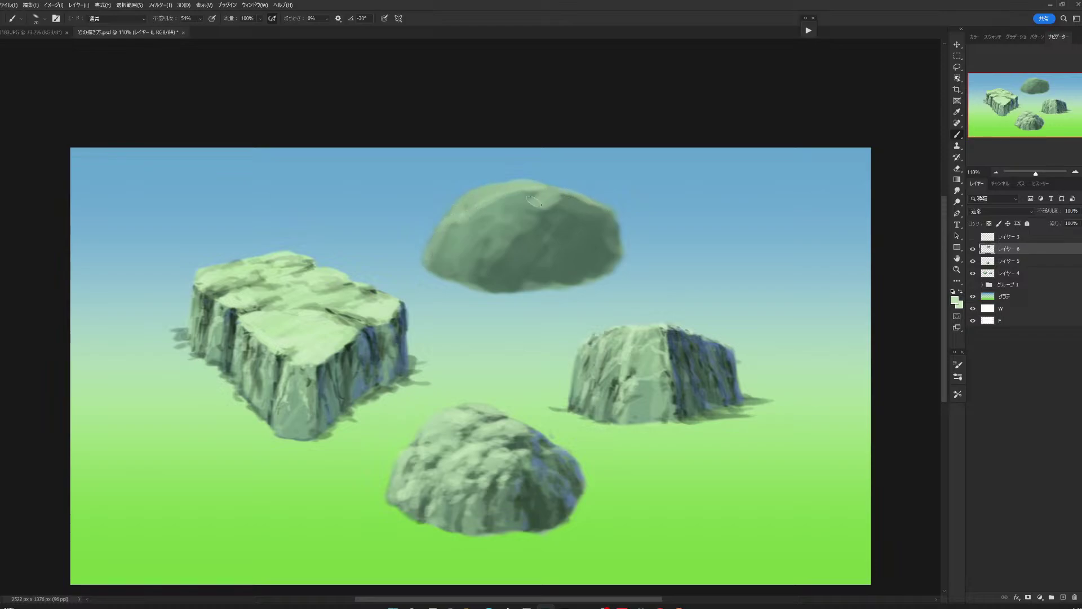
pyautogui.moveTo(501, 204)
pyautogui.mouseDown()
pyautogui.moveTo(448, 265)
pyautogui.moveTo(506, 198)
pyautogui.mouseUp()
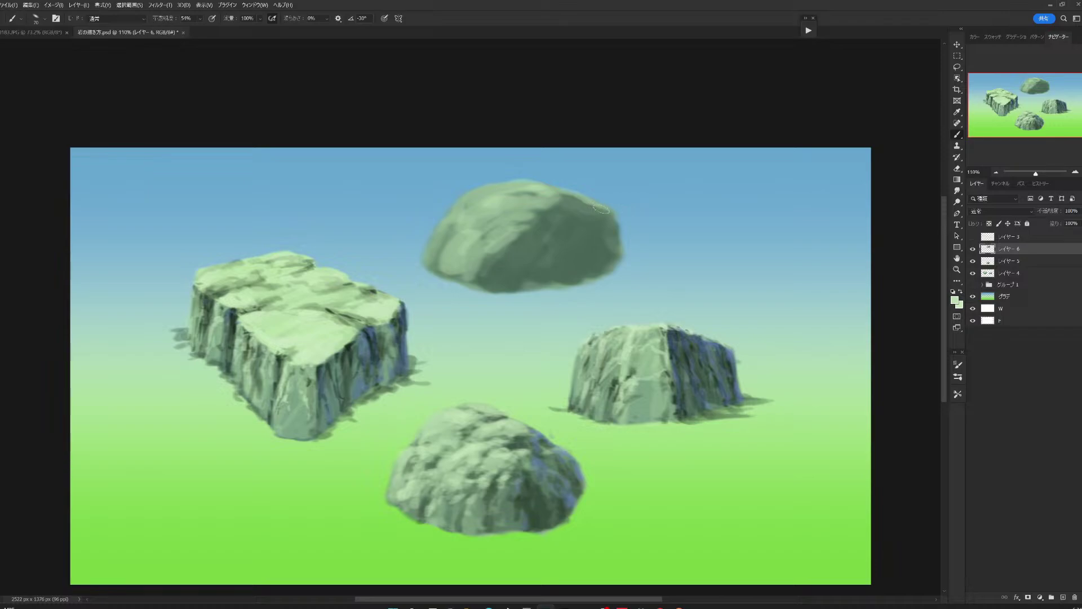
pyautogui.moveTo(601, 209); pyautogui.dragTo(620, 219)
pyautogui.moveTo(564, 193)
pyautogui.mouseDown()
pyautogui.moveTo(451, 228)
pyautogui.moveTo(429, 263)
pyautogui.mouseUp()
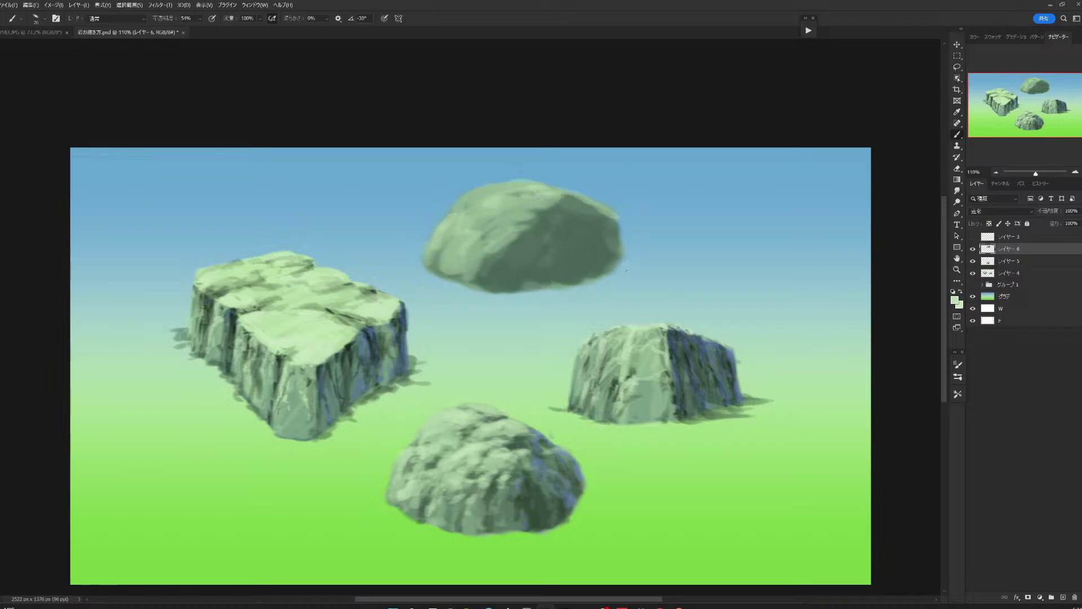
# Add dark green shading and mottled dark patches over the floating rock's middle, right and underside.
pyautogui.keyDown('alt'); pyautogui.click(508, 501); pyautogui.keyUp('alt')
pyautogui.moveTo(516, 228)
pyautogui.mouseDown()
pyautogui.moveTo(505, 284)
pyautogui.moveTo(575, 197)
pyautogui.moveTo(598, 259)
pyautogui.mouseUp()
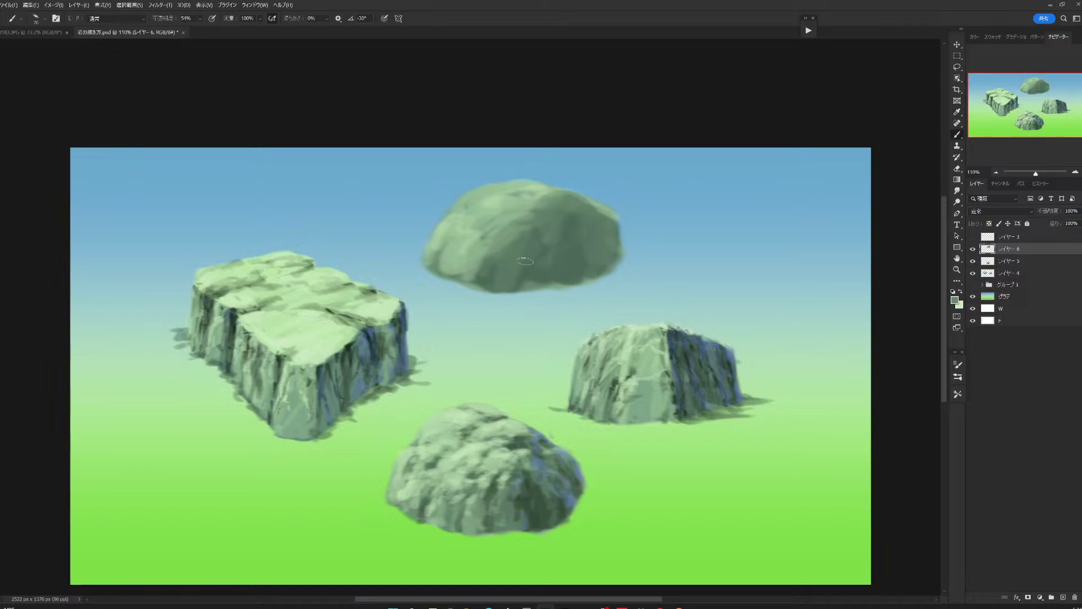
pyautogui.moveTo(448, 267); pyautogui.dragTo(443, 252)
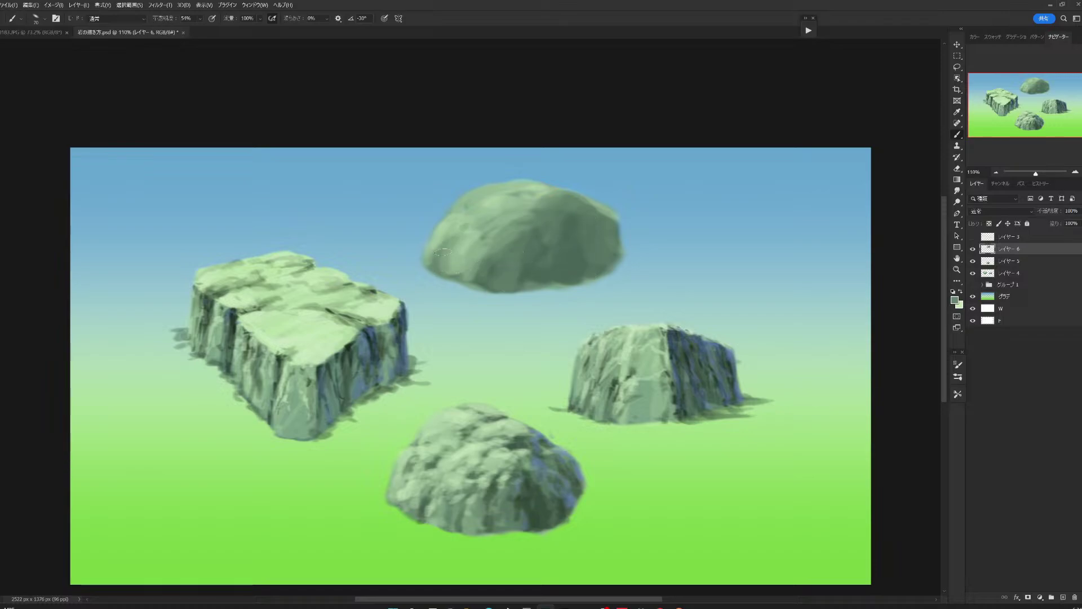
pyautogui.keyDown('alt'); pyautogui.click(355, 342); pyautogui.keyUp('alt')
pyautogui.moveTo(585, 206)
pyautogui.mouseDown()
pyautogui.moveTo(612, 253)
pyautogui.moveTo(582, 206)
pyautogui.moveTo(555, 234)
pyautogui.moveTo(561, 273)
pyautogui.moveTo(551, 227)
pyautogui.moveTo(489, 287)
pyautogui.mouseUp()
pyautogui.moveTo(520, 239)
pyautogui.mouseDown()
pyautogui.moveTo(497, 282)
pyautogui.moveTo(506, 237)
pyautogui.moveTo(493, 255)
pyautogui.mouseUp()
pyautogui.moveTo(595, 242)
pyautogui.mouseDown()
pyautogui.moveTo(610, 254)
pyautogui.moveTo(603, 271)
pyautogui.moveTo(578, 276)
pyautogui.moveTo(550, 240)
pyautogui.mouseUp()
pyautogui.moveTo(551, 197)
pyautogui.mouseDown()
pyautogui.moveTo(570, 192)
pyautogui.moveTo(532, 206)
pyautogui.mouseUp()
pyautogui.moveTo(591, 268); pyautogui.dragTo(565, 282)
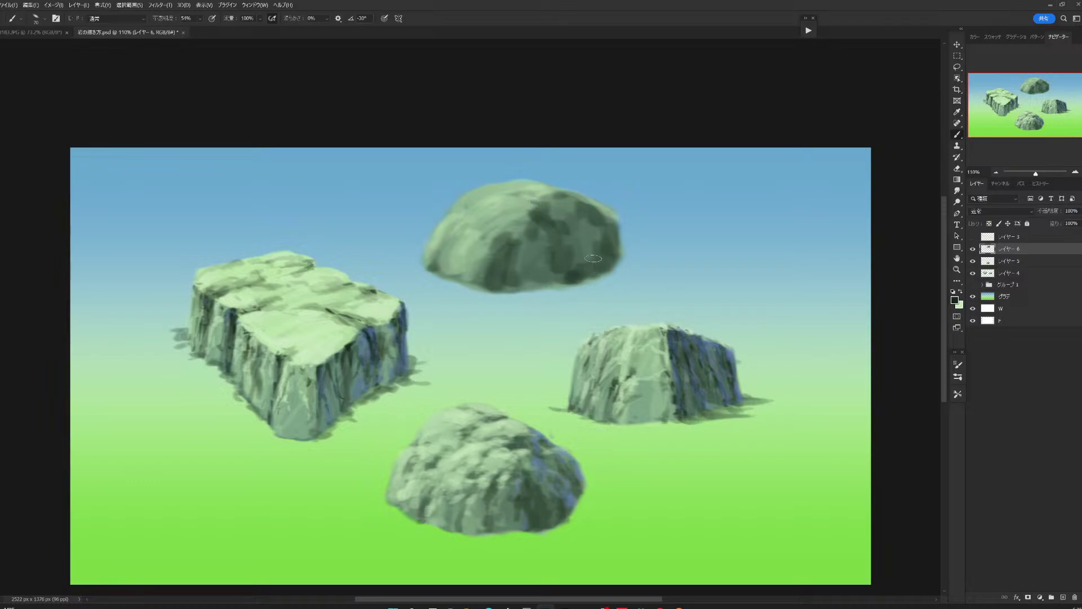
# Set brush hardness to 46% and tilt the brush tip angle to -43°.
pyautogui.click(44, 20)
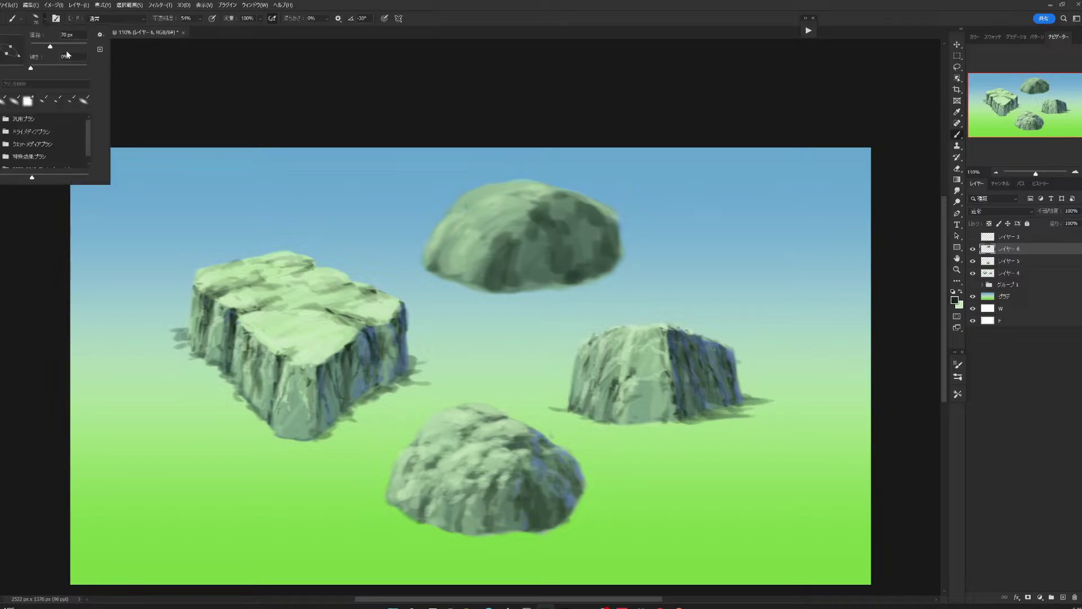
pyautogui.click(56, 66)
pyautogui.click(476, 21)
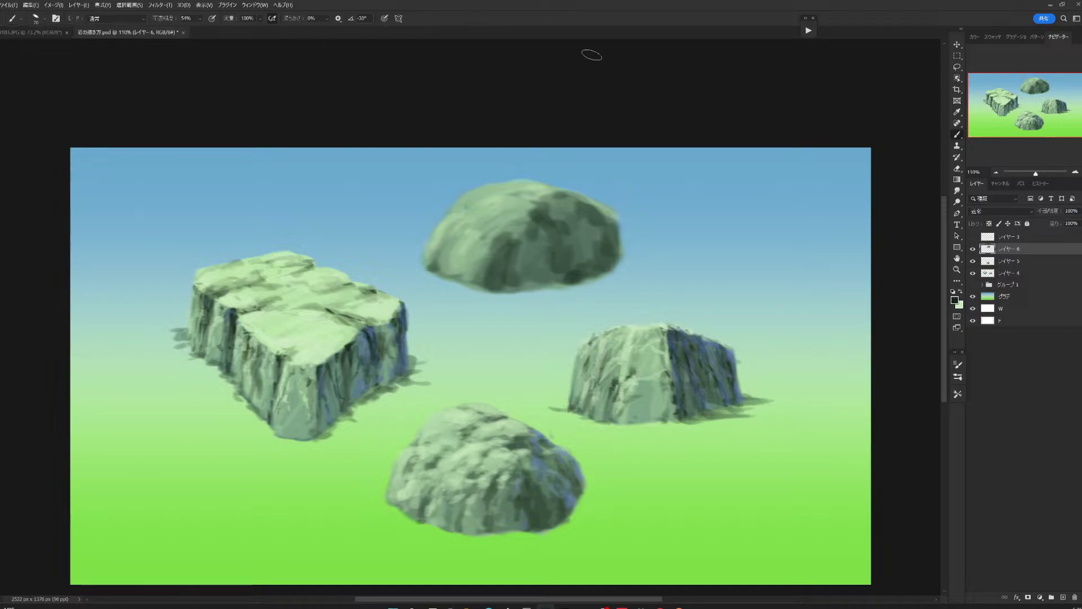
pyautogui.click(958, 365)
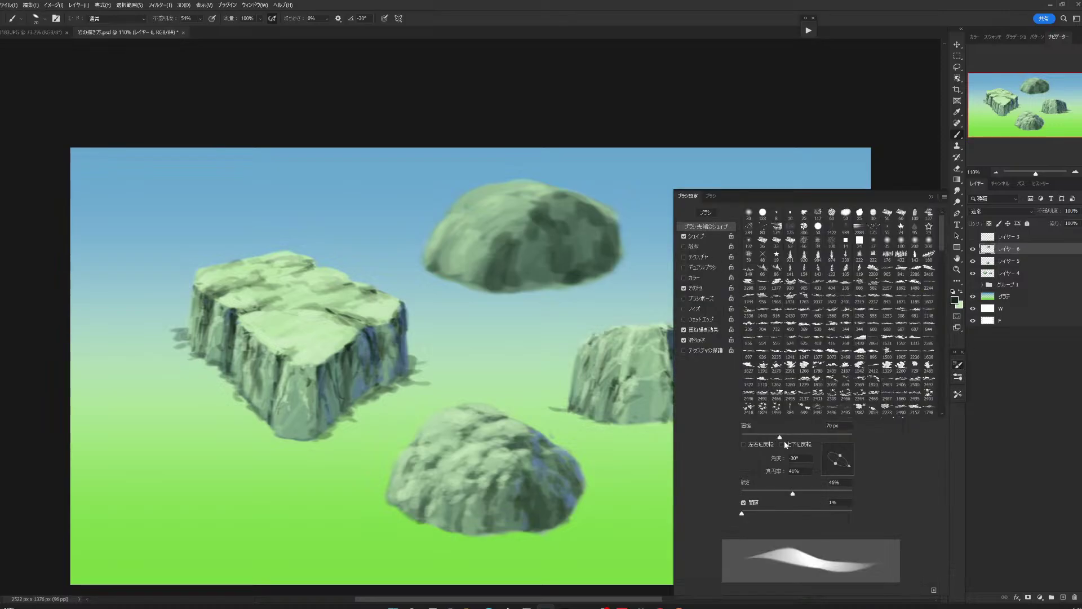
pyautogui.moveTo(836, 467)
pyautogui.mouseDown()
pyautogui.moveTo(846, 467)
pyautogui.moveTo(840, 450)
pyautogui.mouseUp()
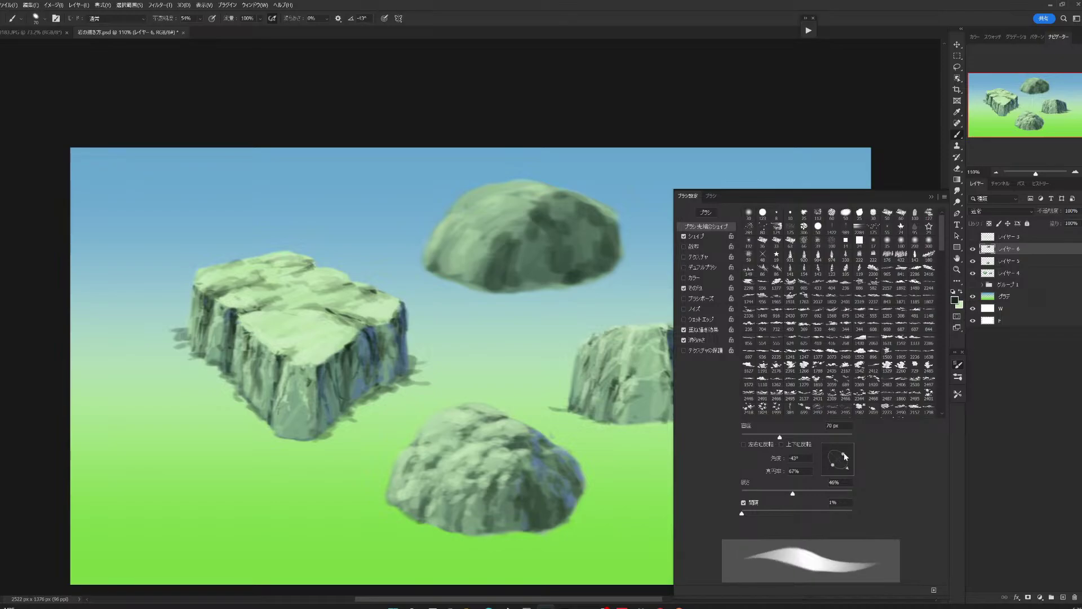
# Shrink the brush to 50 and dab dark crack spots across the floating rock.
pyautogui.click(931, 196)
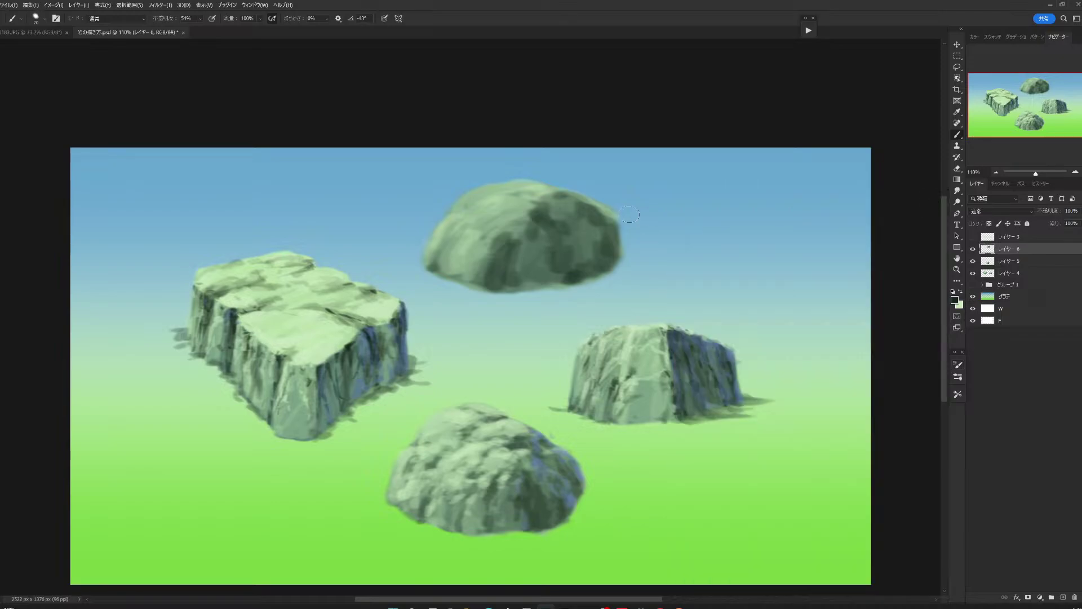
pyautogui.click(666, 223)
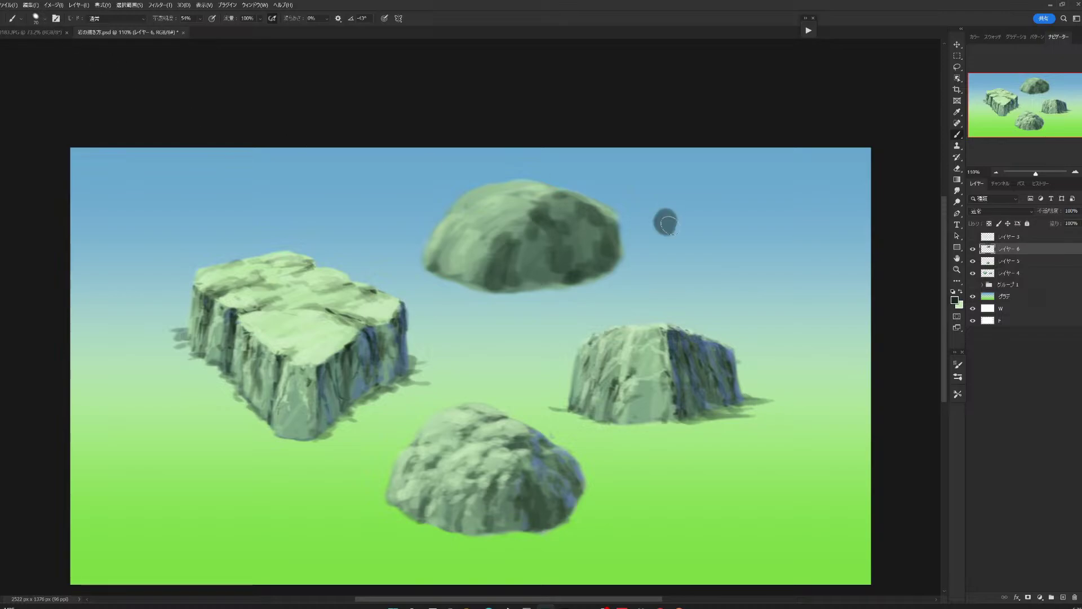
pyautogui.hotkey('ctrl', 'z')
pyautogui.press('[')
pyautogui.press('[')
pyautogui.click(504, 239)
pyautogui.click(588, 212)
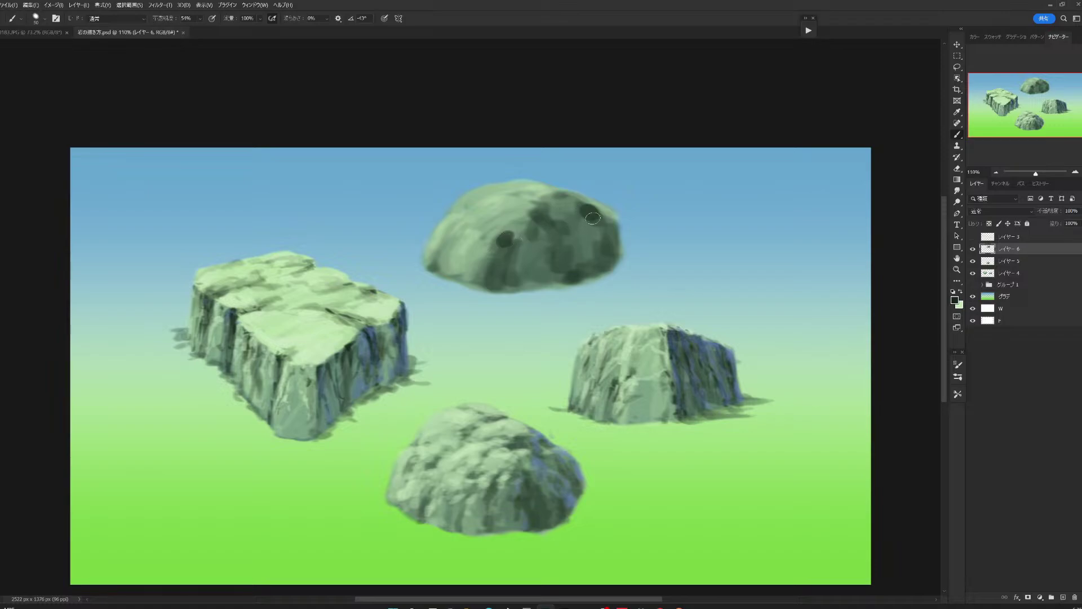
pyautogui.click(561, 198)
pyautogui.click(599, 241)
pyautogui.click(511, 274)
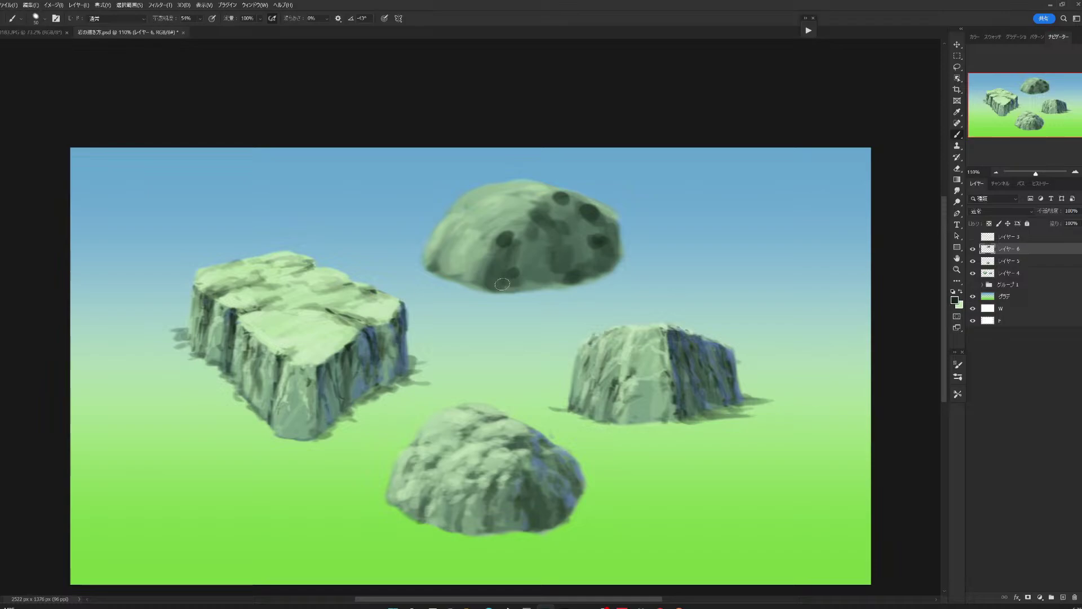
# Add more small dark spots over the top rock's surface.
pyautogui.click(472, 202)
pyautogui.click(522, 188)
pyautogui.click(517, 214)
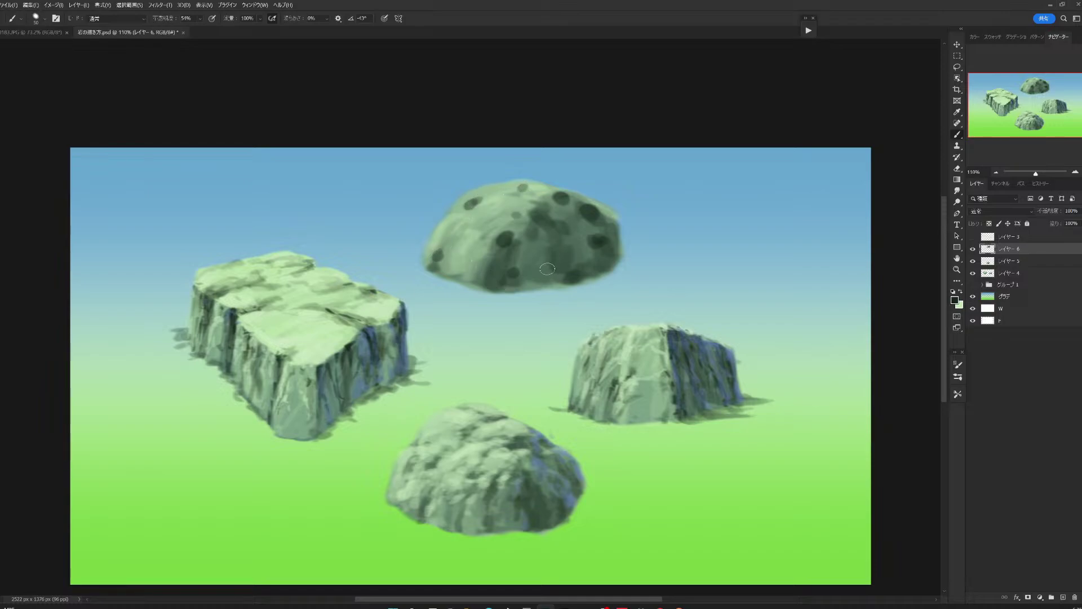
pyautogui.click(548, 273)
pyautogui.click(552, 252)
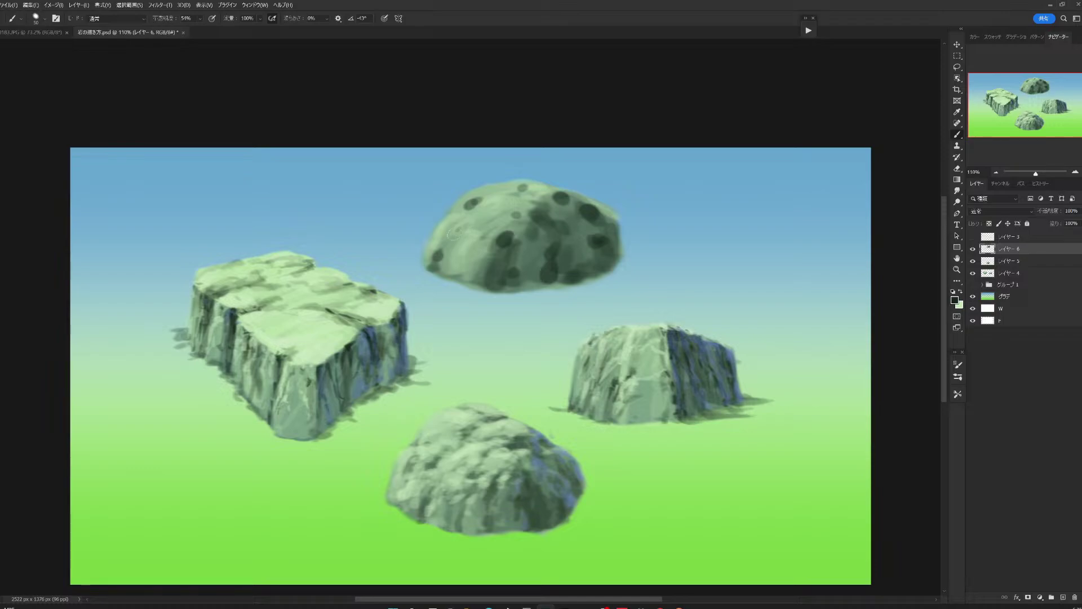
pyautogui.click(451, 237)
# Dab pale green highlights over the top rock and sample a blue-grey from the shading.
pyautogui.keyDown('alt'); pyautogui.click(311, 352); pyautogui.keyUp('alt')
pyautogui.moveTo(473, 195)
pyautogui.mouseDown()
pyautogui.moveTo(463, 203)
pyautogui.moveTo(519, 205)
pyautogui.mouseUp()
pyautogui.moveTo(467, 231); pyautogui.dragTo(448, 255)
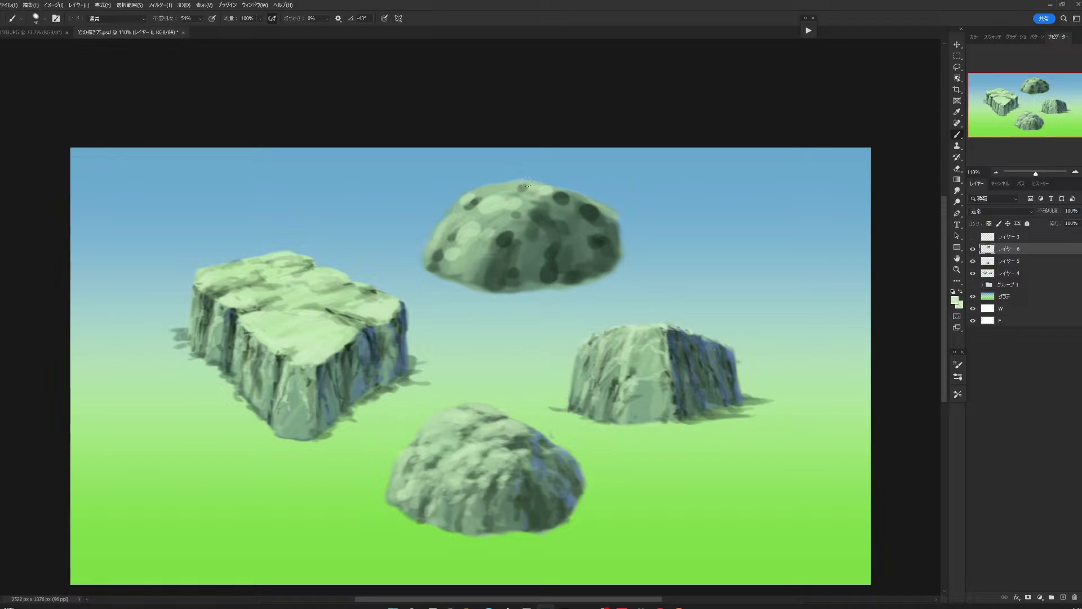
pyautogui.click(516, 216)
pyautogui.click(537, 244)
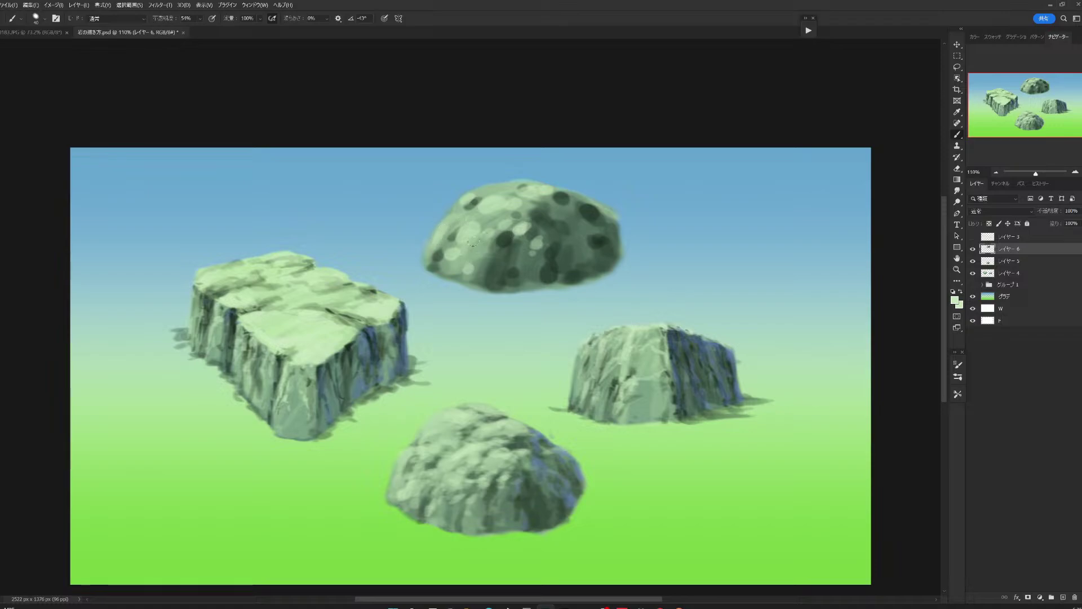
pyautogui.click(477, 231)
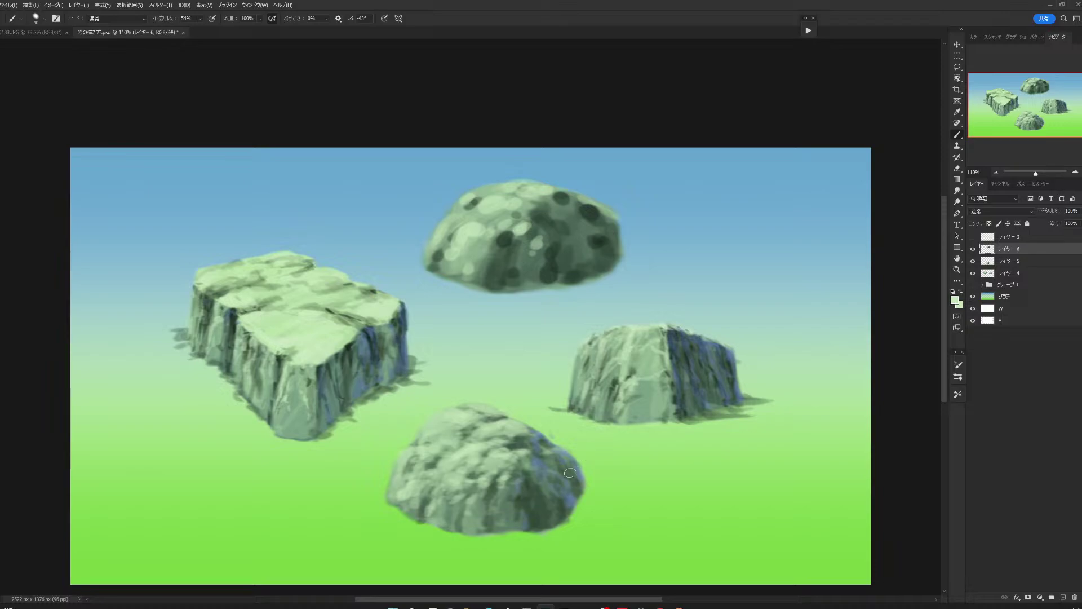
pyautogui.keyDown('alt'); pyautogui.click(575, 495); pyautogui.keyUp('alt')
# Shade the top rock's right edge with #335c8e blue-grey and add a new empty layer.
pyautogui.click(954, 300)
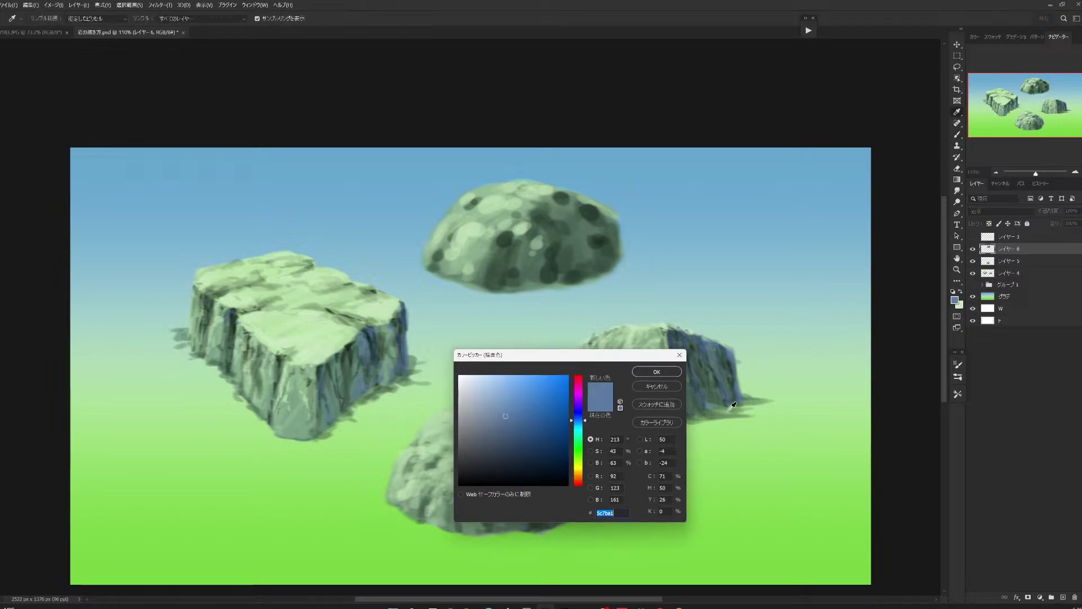
pyautogui.click(528, 424)
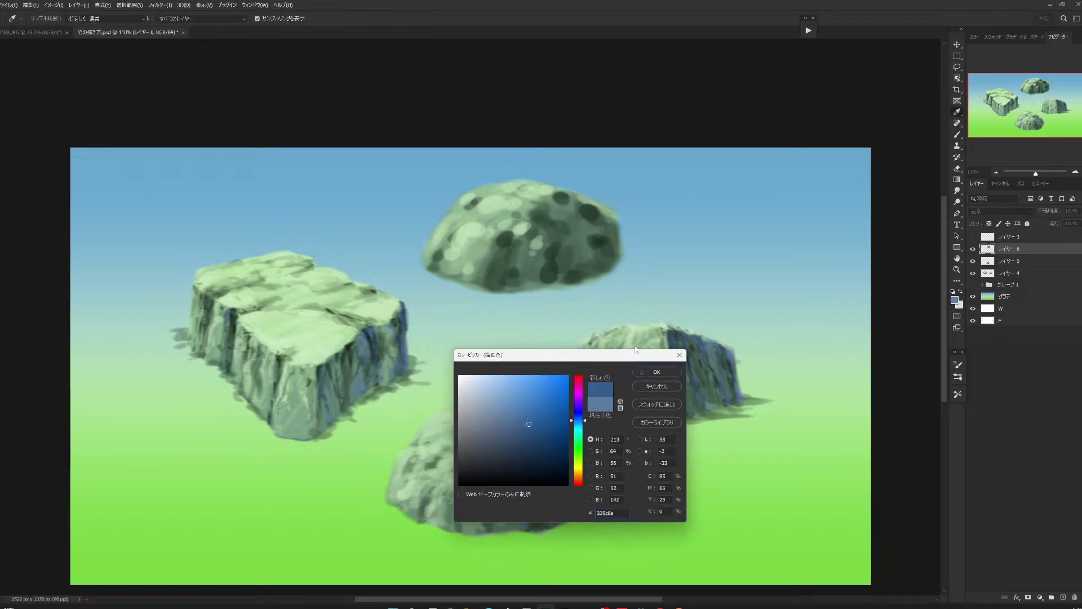
pyautogui.click(641, 375)
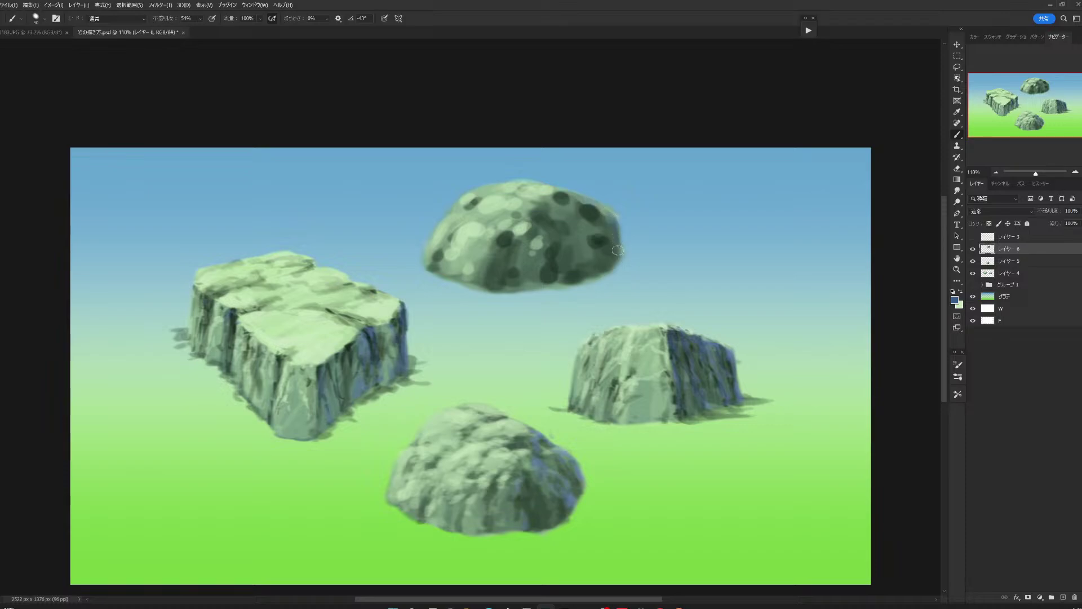
pyautogui.moveTo(612, 221)
pyautogui.mouseDown()
pyautogui.moveTo(617, 229)
pyautogui.moveTo(568, 197)
pyautogui.moveTo(602, 248)
pyautogui.mouseUp()
pyautogui.moveTo(615, 212); pyautogui.dragTo(619, 262)
pyautogui.moveTo(584, 201); pyautogui.dragTo(564, 194)
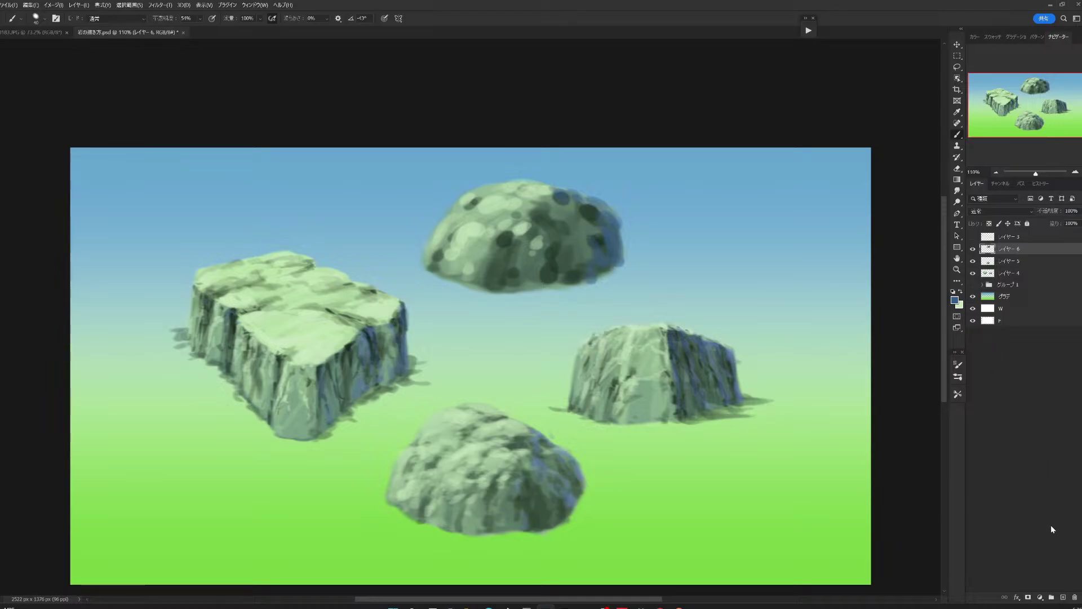
pyautogui.click(1063, 597)
pyautogui.click(957, 395)
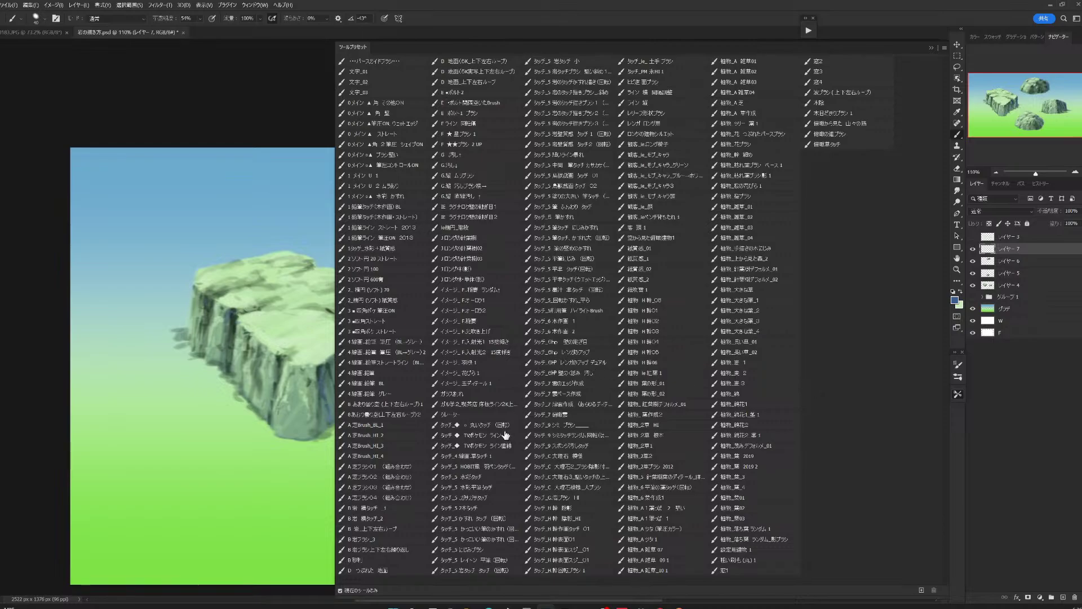
# Choose a textured sketching brush preset and set the colour to near-black #1a1817.
pyautogui.click(575, 322)
pyautogui.click(932, 48)
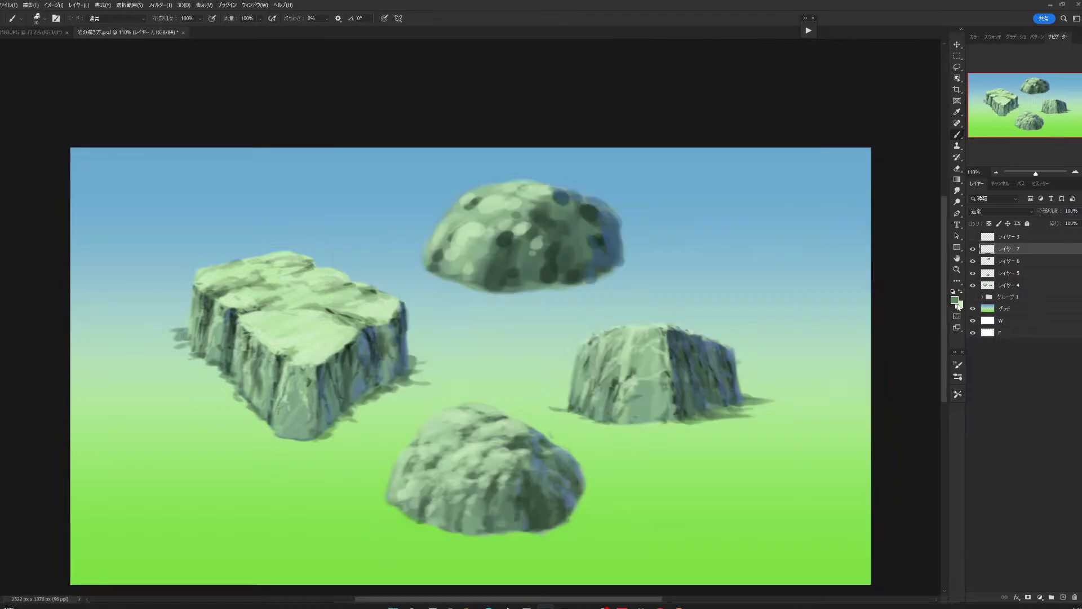
pyautogui.click(955, 302)
pyautogui.moveTo(583, 476); pyautogui.dragTo(584, 484)
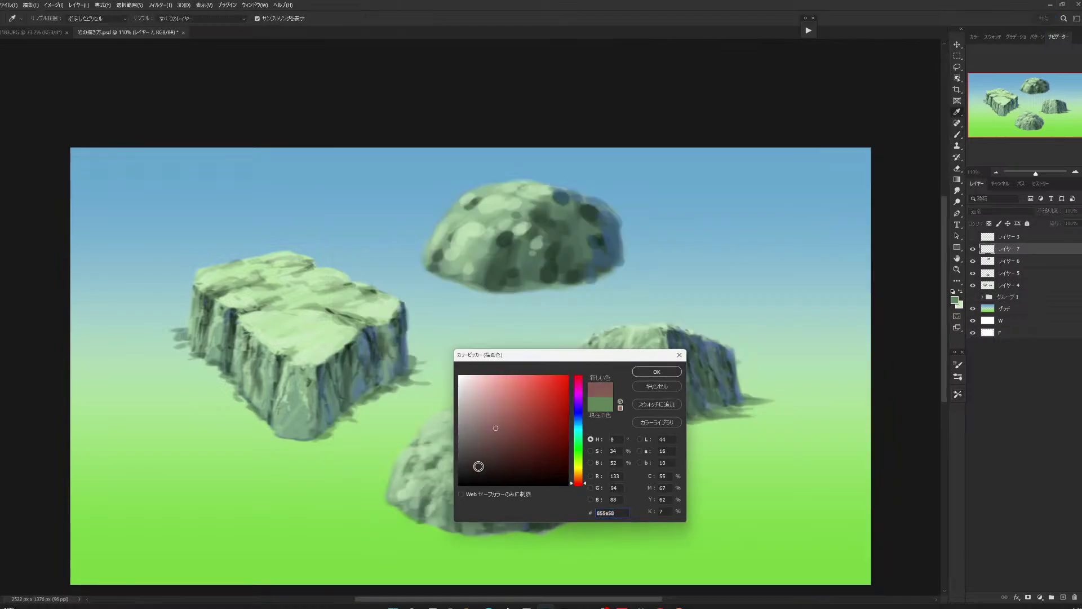
pyautogui.moveTo(479, 467); pyautogui.dragTo(470, 474)
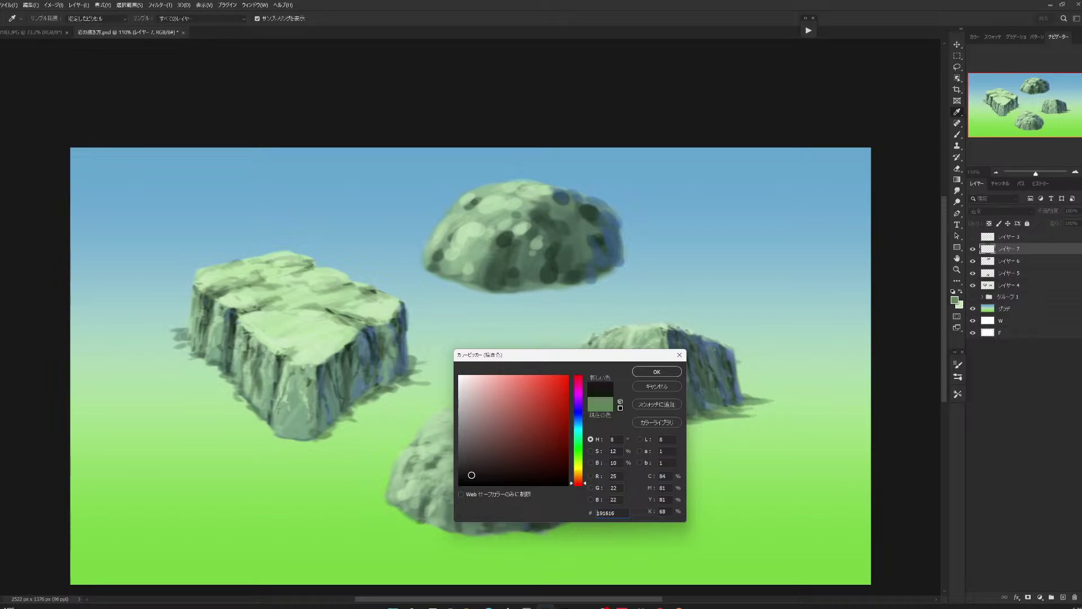
pyautogui.click(659, 373)
# Toggle the sketch and top rock layers' visibility and zoom in to check the rock.
pyautogui.click(973, 248)
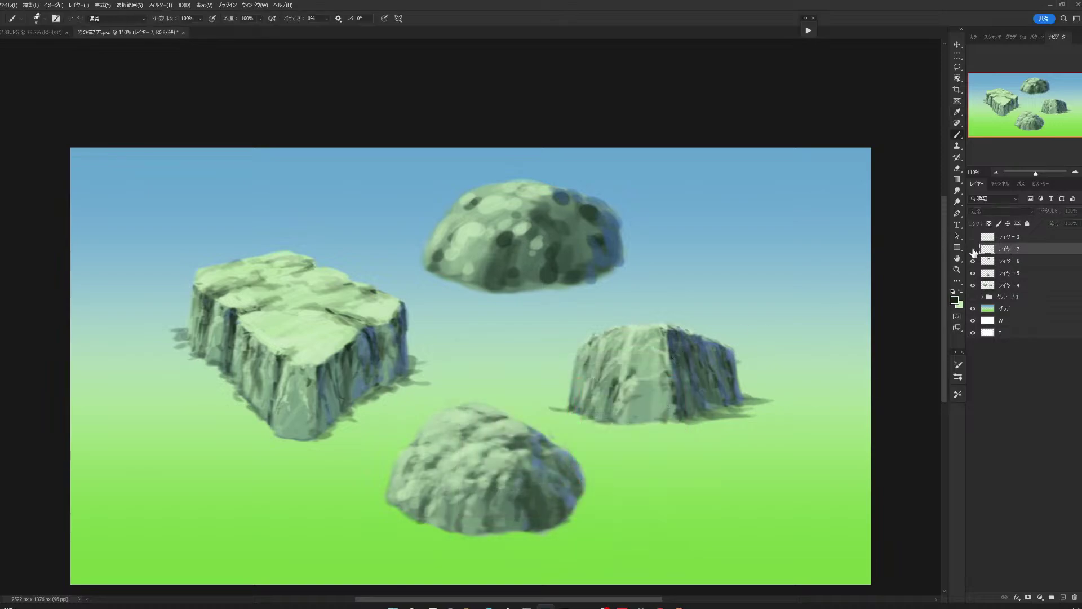
pyautogui.click(973, 249)
pyautogui.click(973, 261)
pyautogui.click(973, 249)
pyautogui.click(1076, 174)
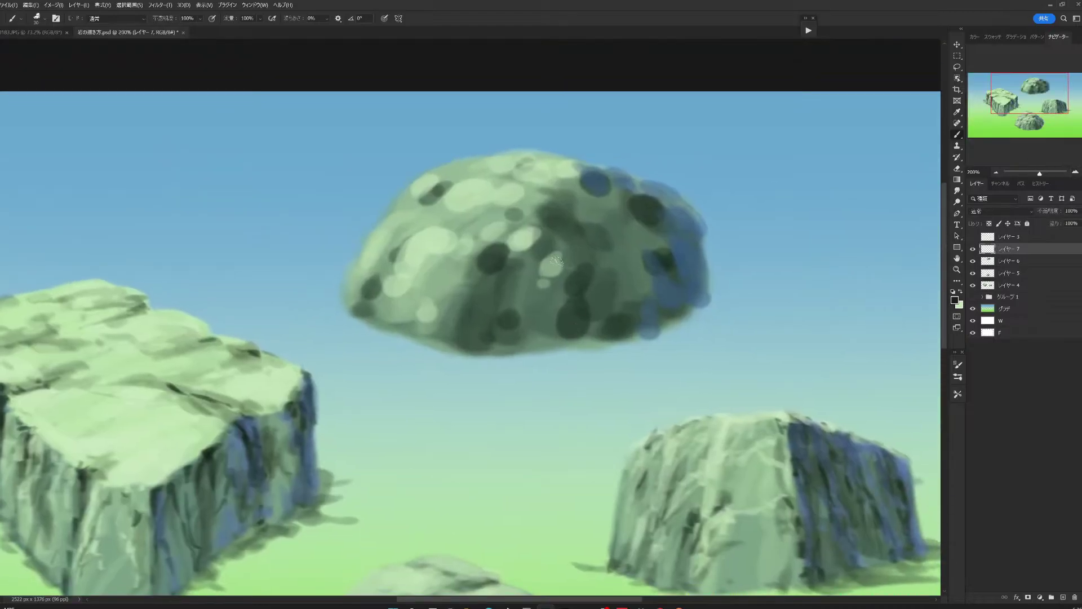
pyautogui.click(997, 172)
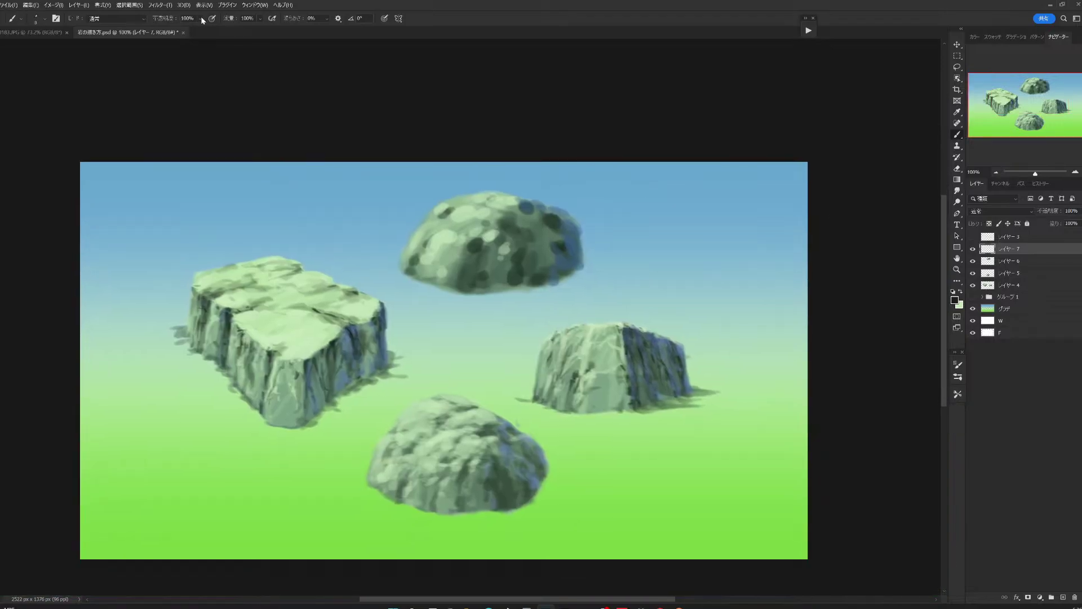
# At 61% opacity, draw a thin dark outline along the top rock's upper edge.
pyautogui.click(199, 28)
pyautogui.moveTo(404, 204); pyautogui.dragTo(371, 243)
pyautogui.hotkey('ctrl', 'z')
pyautogui.click(974, 249)
pyautogui.click(974, 250)
pyautogui.moveTo(574, 217)
pyautogui.mouseDown()
pyautogui.moveTo(474, 191)
pyautogui.moveTo(435, 208)
pyautogui.moveTo(397, 268)
pyautogui.mouseUp()
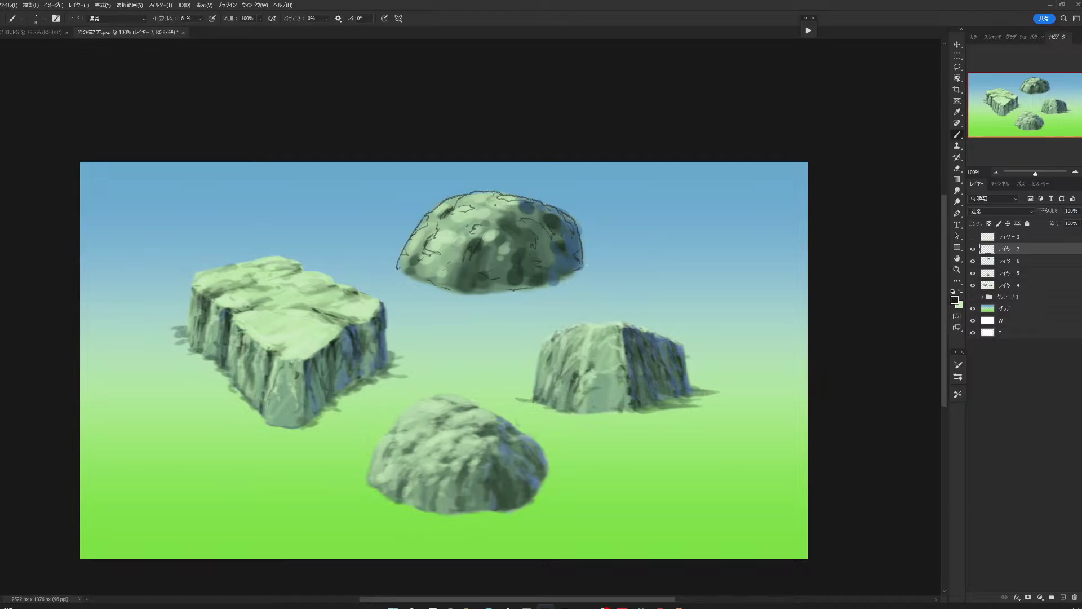
# Sketch an elliptical ground outline around the top rock's base with grass squiggles to its right.
pyautogui.moveTo(584, 259)
pyautogui.mouseDown()
pyautogui.moveTo(606, 265)
pyautogui.moveTo(578, 277)
pyautogui.mouseUp()
pyautogui.moveTo(401, 255)
pyautogui.mouseDown()
pyautogui.moveTo(386, 259)
pyautogui.moveTo(435, 291)
pyautogui.mouseUp()
pyautogui.moveTo(632, 254)
pyautogui.mouseDown()
pyautogui.moveTo(631, 240)
pyautogui.moveTo(657, 239)
pyautogui.moveTo(658, 253)
pyautogui.moveTo(620, 254)
pyautogui.mouseUp()
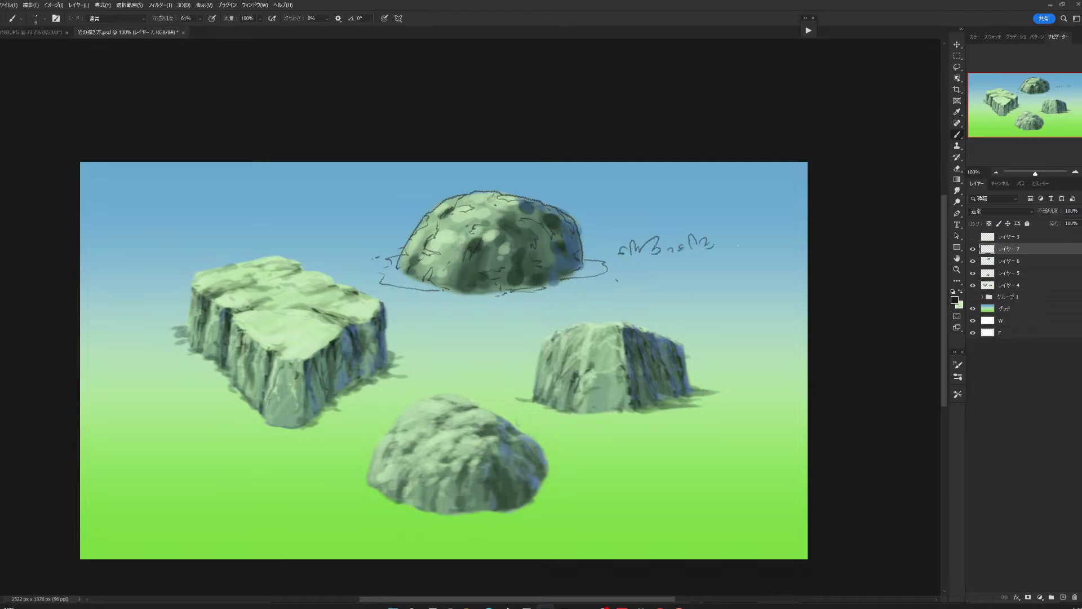
pyautogui.moveTo(730, 239); pyautogui.dragTo(739, 247)
pyautogui.moveTo(679, 491); pyautogui.dragTo(708, 474)
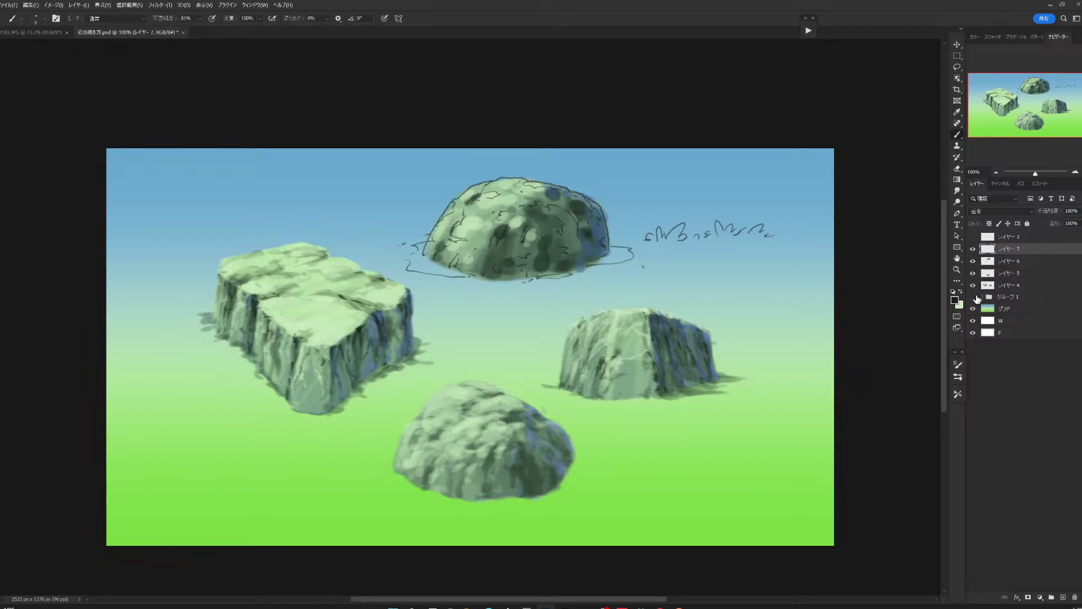
# Compare the sketch and レイヤー 3 line art by toggling visibility, then add レイヤー 8 on top.
pyautogui.click(973, 249)
pyautogui.click(973, 249)
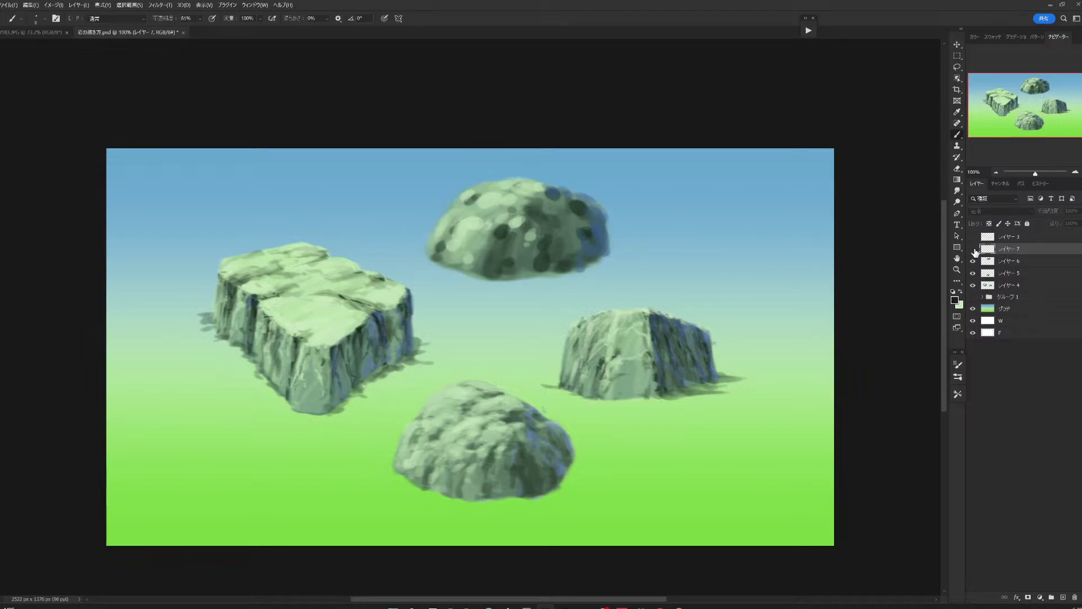
pyautogui.click(973, 249)
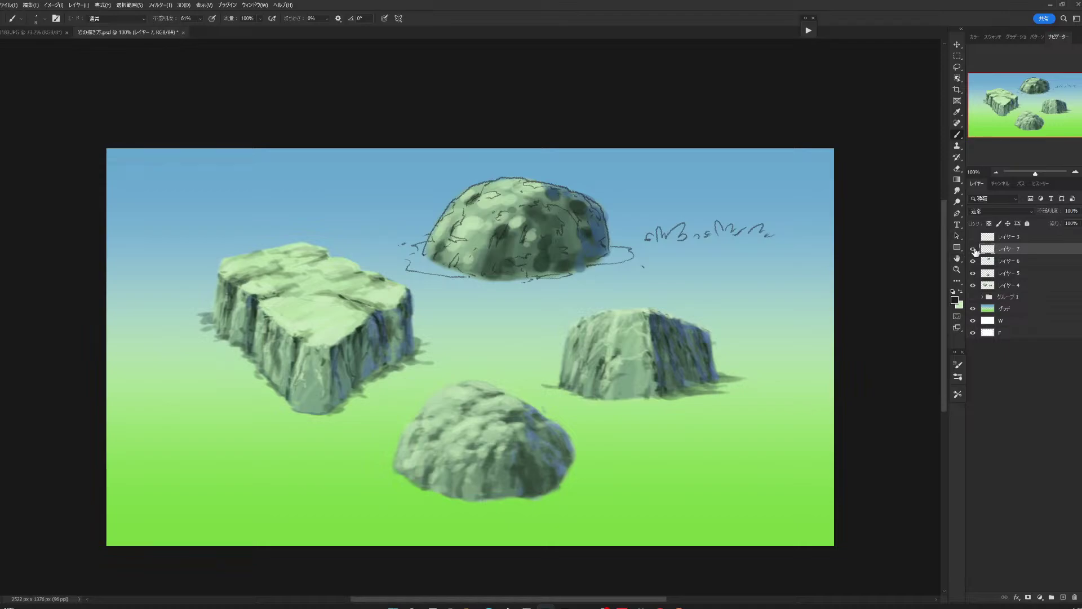
pyautogui.click(1001, 237)
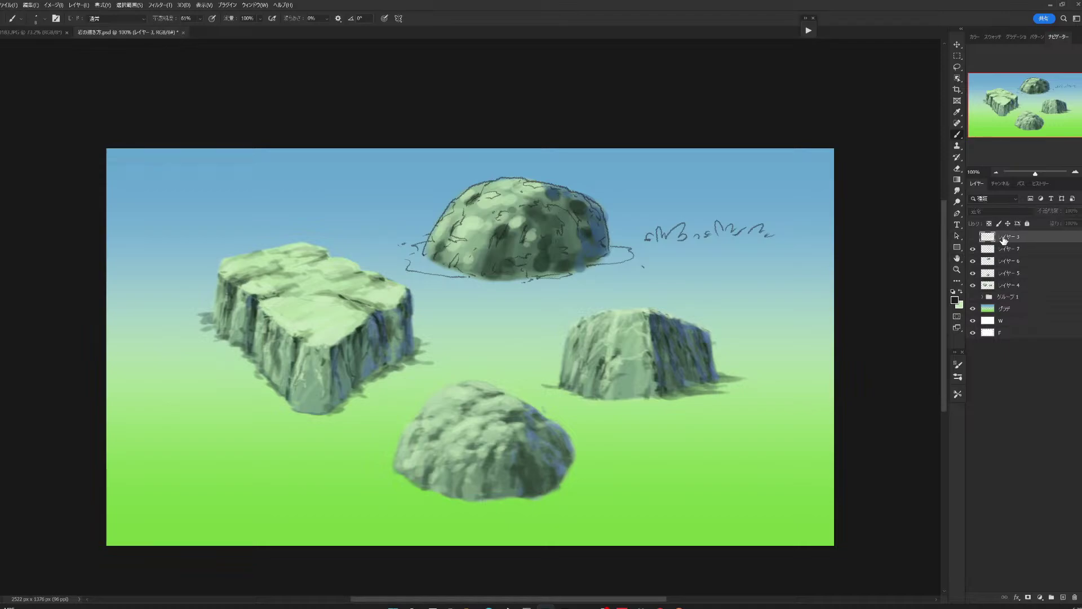
pyautogui.click(975, 237)
pyautogui.click(975, 237)
pyautogui.click(1064, 597)
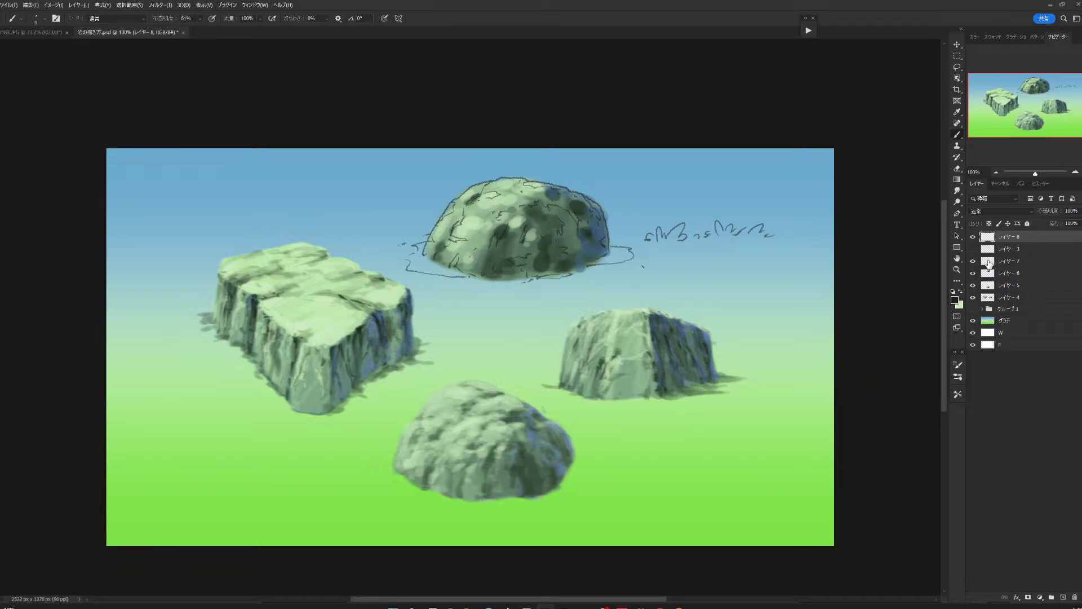
# Hide the four rock layers, load the soft round 100 preset, and pick a dark blue-grey.
pyautogui.moveTo(973, 261); pyautogui.dragTo(974, 297)
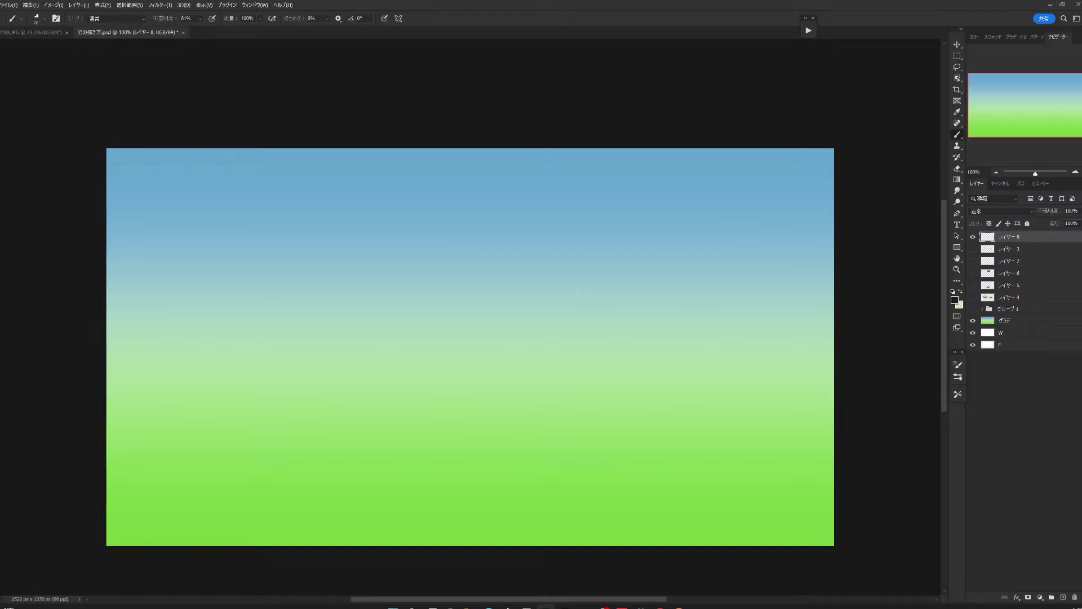
pyautogui.click(958, 395)
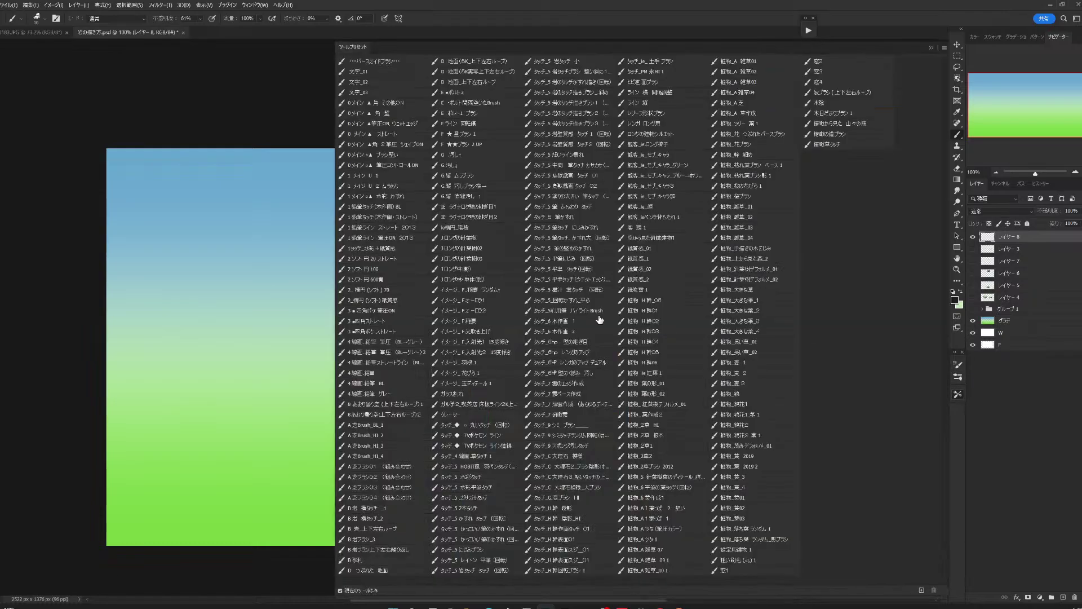
pyautogui.click(395, 271)
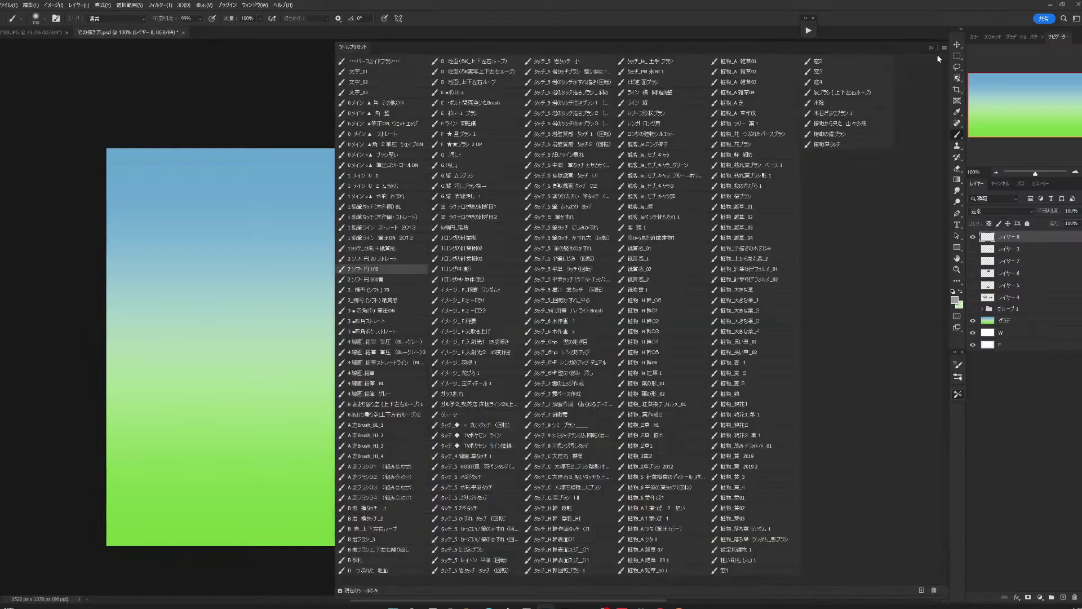
pyautogui.click(932, 49)
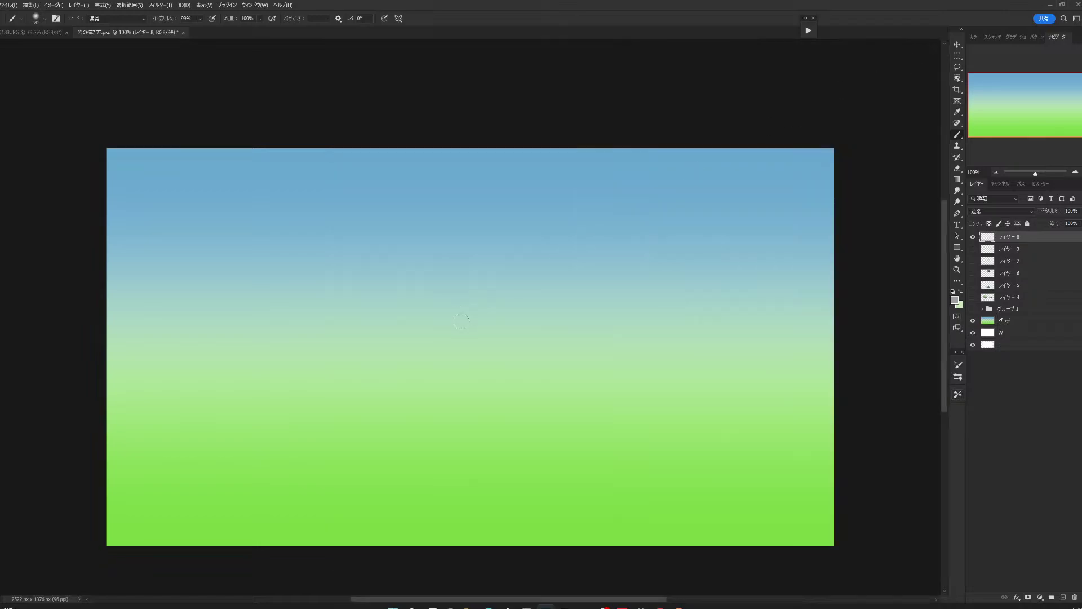
pyautogui.click(956, 300)
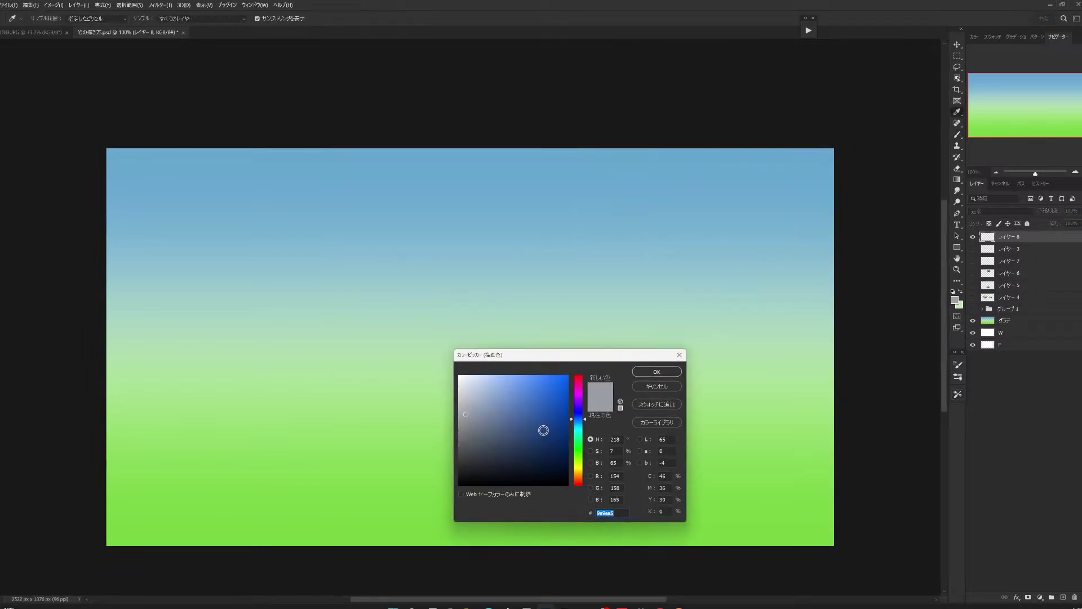
pyautogui.moveTo(491, 434); pyautogui.dragTo(483, 431)
# Sketch the rock outline in dark blue-grey and block in its solid fill with a larger brush.
pyautogui.click(657, 372)
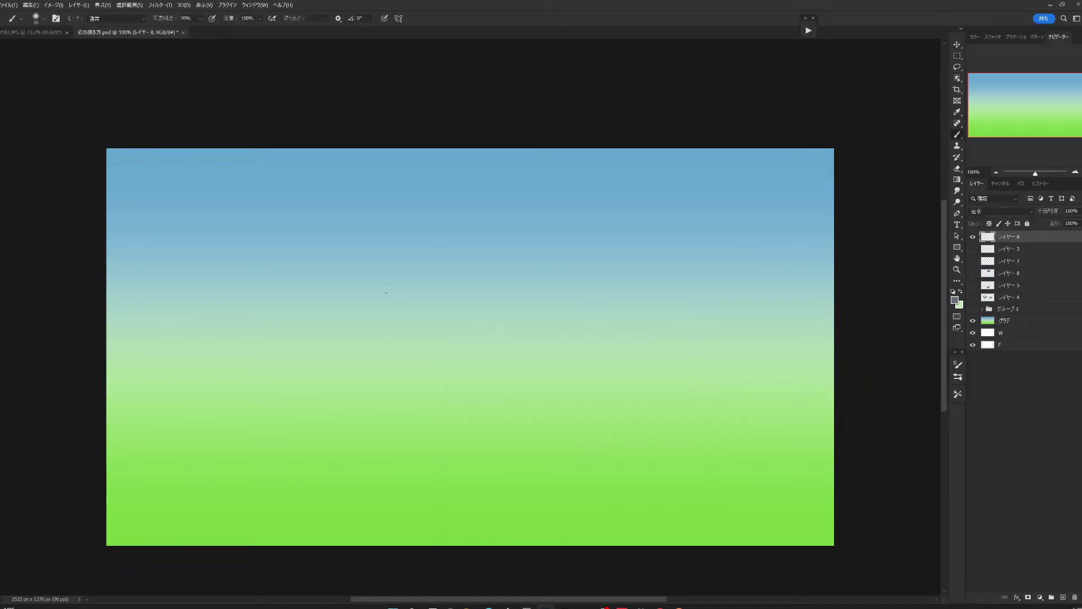
pyautogui.moveTo(377, 292)
pyautogui.mouseDown()
pyautogui.moveTo(417, 261)
pyautogui.moveTo(569, 340)
pyautogui.mouseUp()
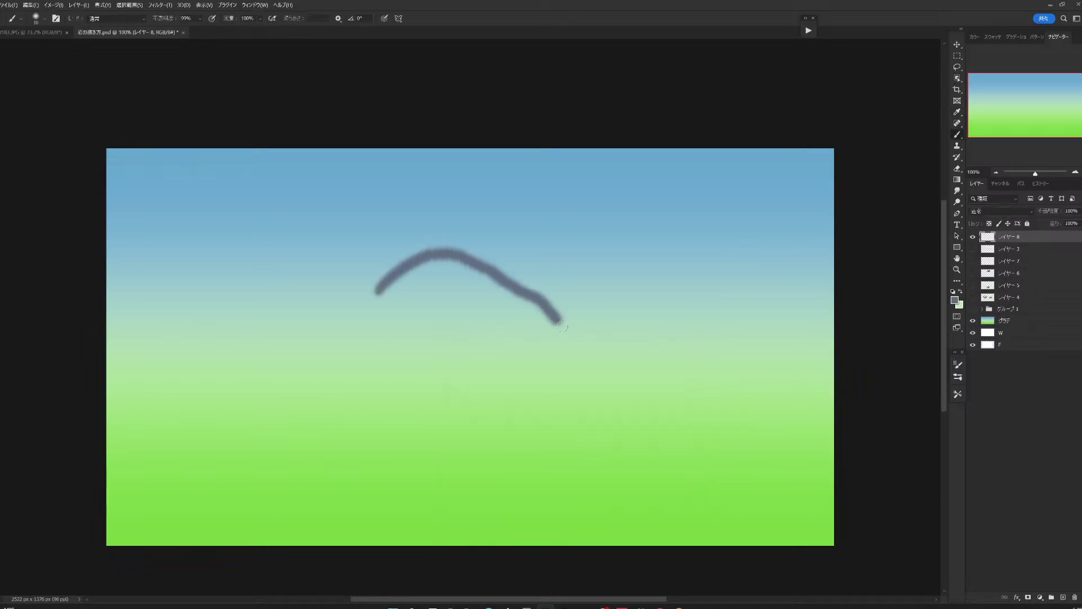
pyautogui.moveTo(376, 292)
pyautogui.mouseDown()
pyautogui.moveTo(358, 341)
pyautogui.moveTo(362, 374)
pyautogui.moveTo(416, 389)
pyautogui.moveTo(556, 361)
pyautogui.moveTo(569, 340)
pyautogui.moveTo(451, 262)
pyautogui.moveTo(373, 307)
pyautogui.moveTo(461, 272)
pyautogui.moveTo(515, 338)
pyautogui.moveTo(552, 355)
pyautogui.moveTo(471, 373)
pyautogui.moveTo(375, 360)
pyautogui.moveTo(417, 389)
pyautogui.moveTo(507, 355)
pyautogui.moveTo(496, 326)
pyautogui.moveTo(467, 304)
pyautogui.moveTo(420, 296)
pyautogui.moveTo(395, 333)
pyautogui.moveTo(456, 328)
pyautogui.moveTo(471, 357)
pyautogui.mouseUp()
pyautogui.press(']')
pyautogui.press(']')
pyautogui.press(']')
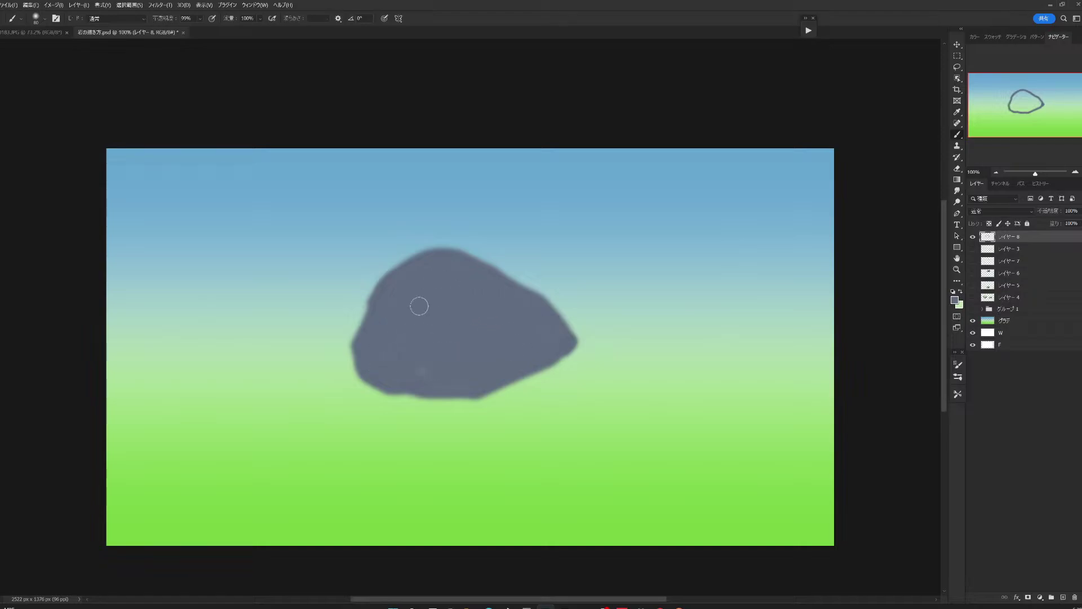
pyautogui.moveTo(415, 275)
pyautogui.mouseDown()
pyautogui.moveTo(508, 294)
pyautogui.moveTo(418, 367)
pyautogui.moveTo(551, 333)
pyautogui.moveTo(519, 313)
pyautogui.mouseUp()
# Smooth and fill out the rock's top, left, bottom and right edges with a smaller brush.
pyautogui.press('[')
pyautogui.press('[')
pyautogui.press('[')
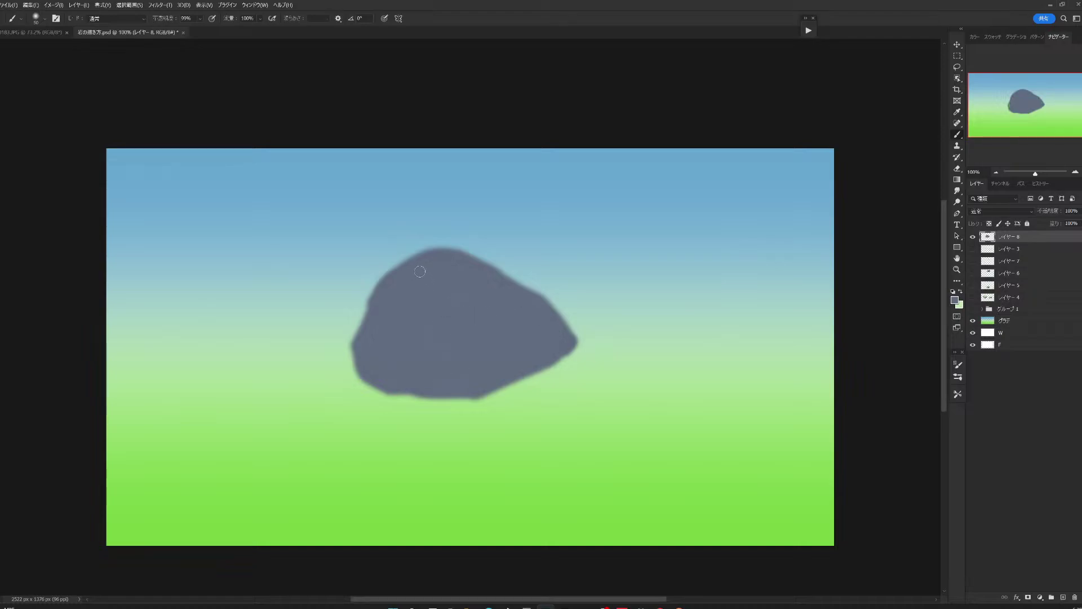
pyautogui.moveTo(399, 267)
pyautogui.mouseDown()
pyautogui.moveTo(479, 253)
pyautogui.moveTo(569, 338)
pyautogui.moveTo(571, 353)
pyautogui.moveTo(530, 385)
pyautogui.moveTo(494, 394)
pyautogui.mouseUp()
pyautogui.moveTo(564, 356); pyautogui.dragTo(527, 385)
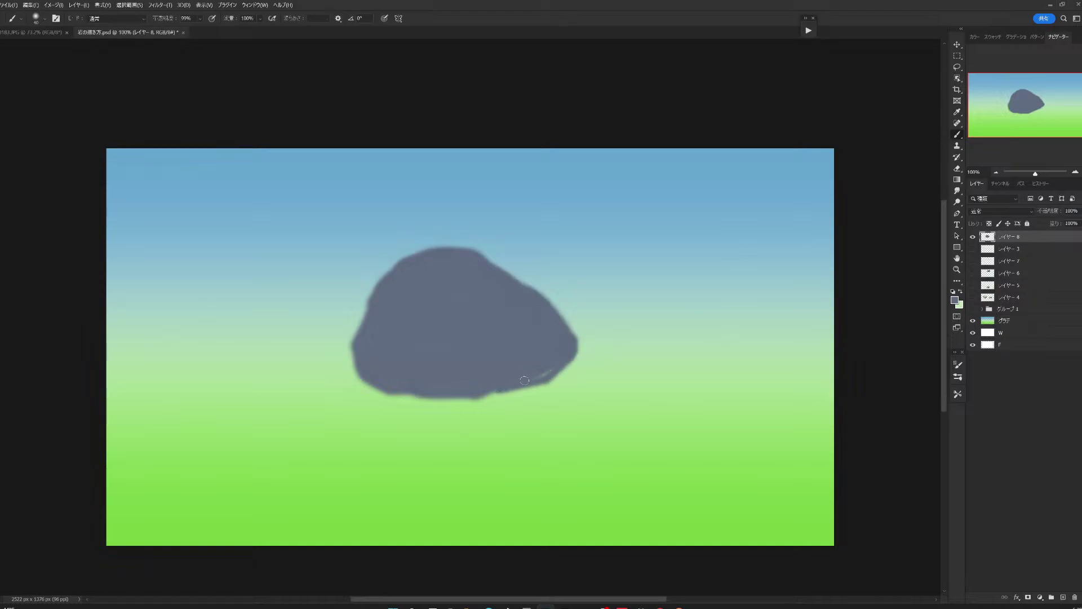
pyautogui.moveTo(437, 251)
pyautogui.mouseDown()
pyautogui.moveTo(400, 262)
pyautogui.moveTo(365, 313)
pyautogui.moveTo(349, 361)
pyautogui.moveTo(368, 389)
pyautogui.mouseUp()
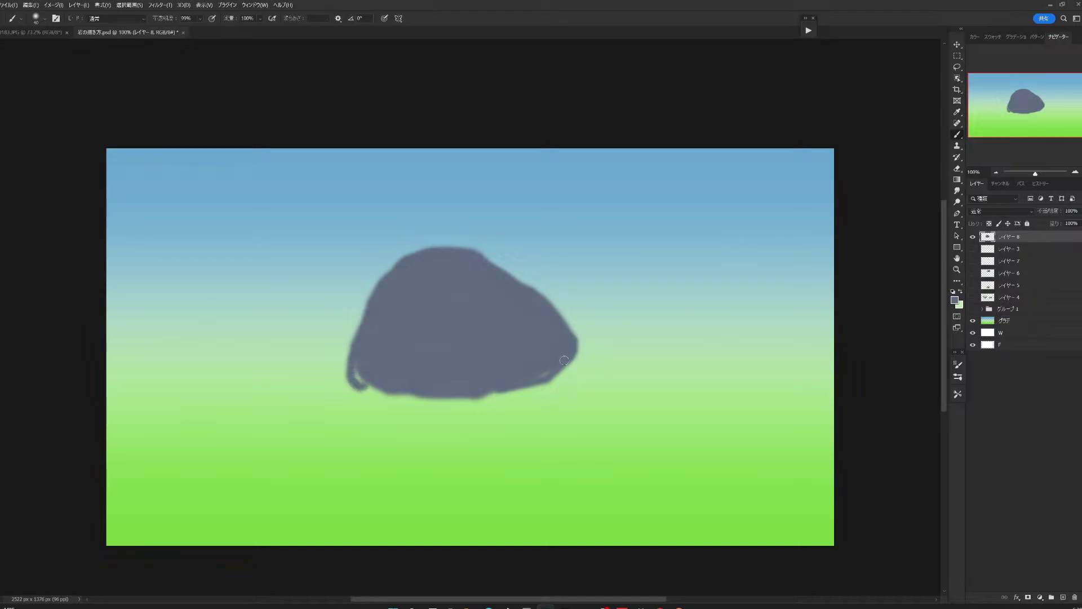
pyautogui.moveTo(564, 360)
pyautogui.mouseDown()
pyautogui.moveTo(472, 401)
pyautogui.moveTo(389, 402)
pyautogui.moveTo(362, 379)
pyautogui.mouseUp()
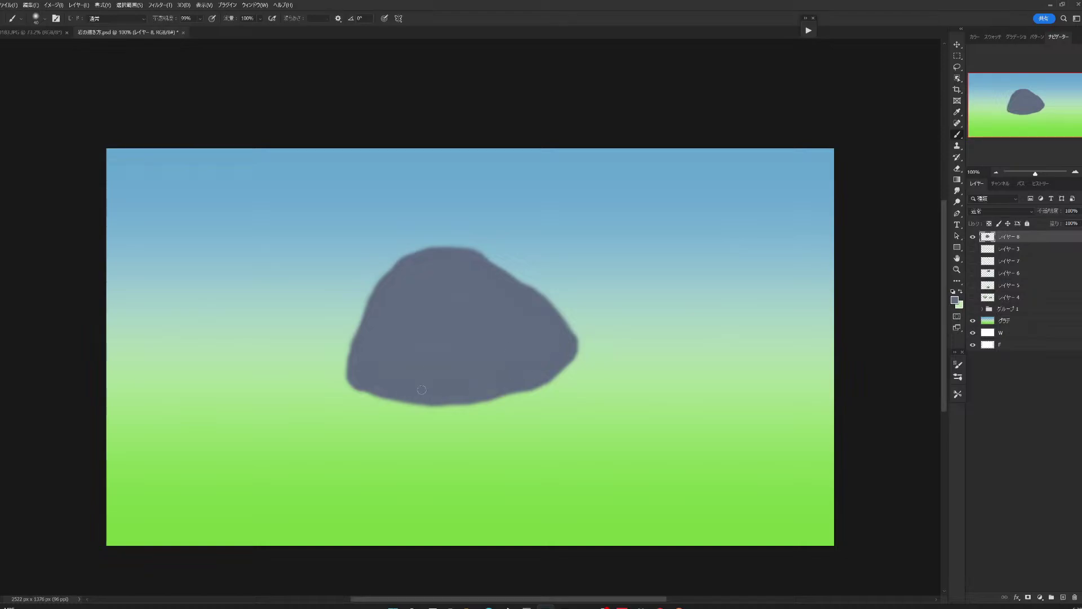
pyautogui.press('[')
pyautogui.moveTo(471, 252)
pyautogui.mouseDown()
pyautogui.moveTo(516, 284)
pyautogui.moveTo(451, 248)
pyautogui.moveTo(412, 258)
pyautogui.mouseUp()
pyautogui.moveTo(371, 303)
pyautogui.mouseDown()
pyautogui.moveTo(348, 381)
pyautogui.moveTo(357, 390)
pyautogui.mouseUp()
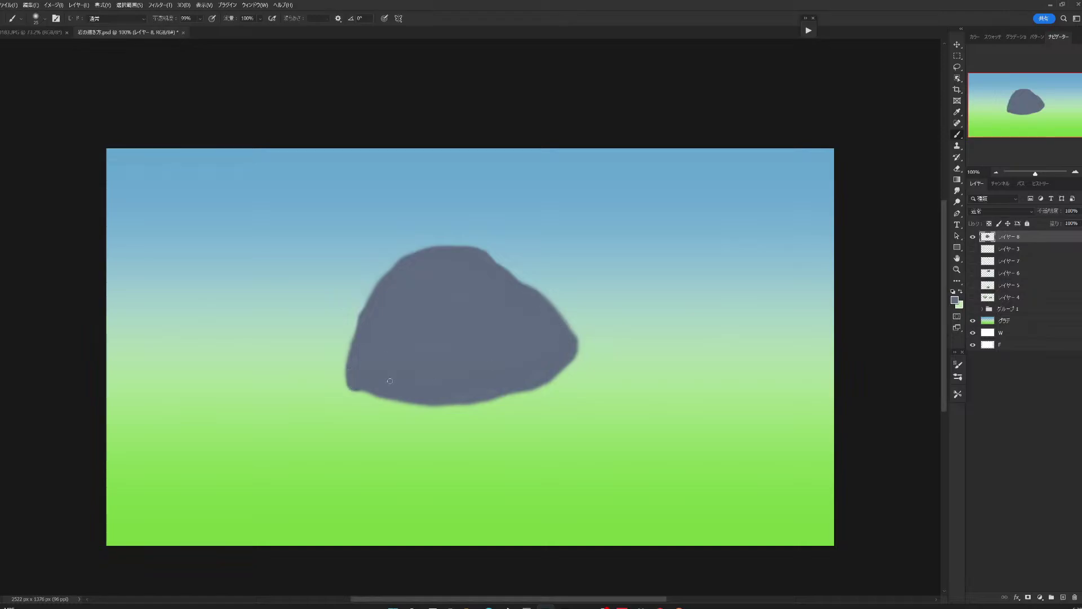
pyautogui.moveTo(358, 385)
pyautogui.mouseDown()
pyautogui.moveTo(426, 408)
pyautogui.moveTo(472, 403)
pyautogui.moveTo(559, 363)
pyautogui.mouseUp()
pyautogui.moveTo(455, 404); pyautogui.dragTo(423, 403)
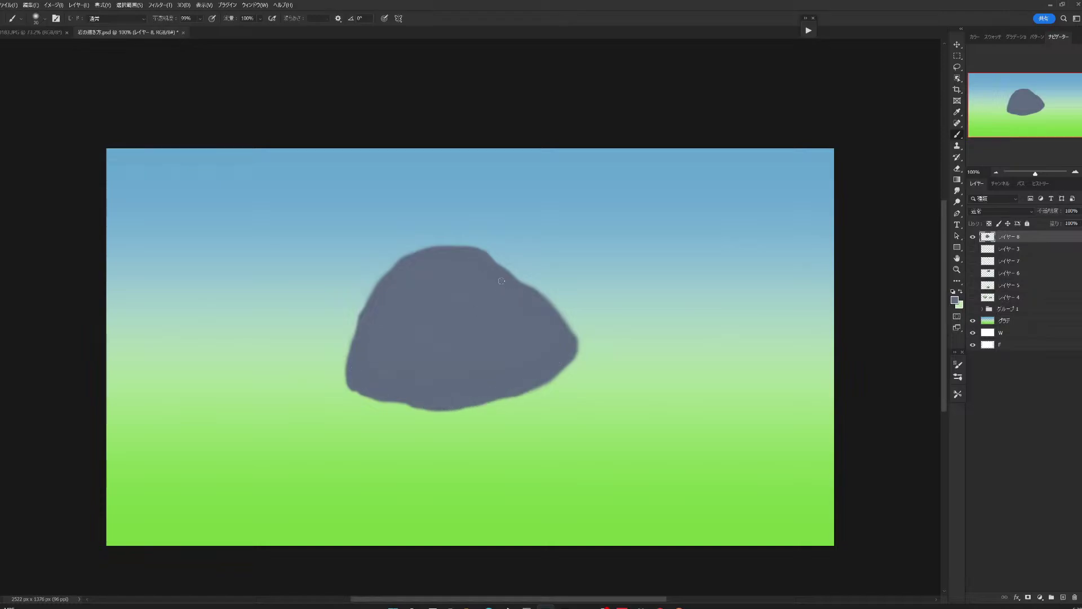
pyautogui.press(']')
# Load the rock as a selection, enlarge the brush, and choose a lighter blue-grey.
pyautogui.keyDown('ctrl'); pyautogui.click(987, 237); pyautogui.keyUp('ctrl')
pyautogui.press('ctrl')
pyautogui.press('ctrl')
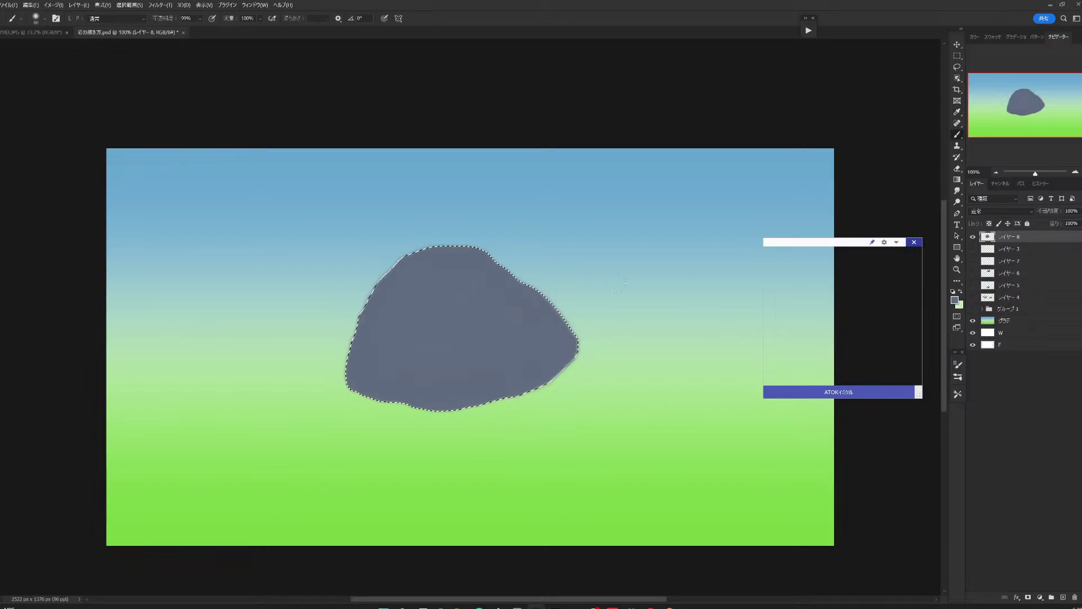
pyautogui.click(914, 242)
pyautogui.press(']')
pyautogui.press(']')
pyautogui.press(']')
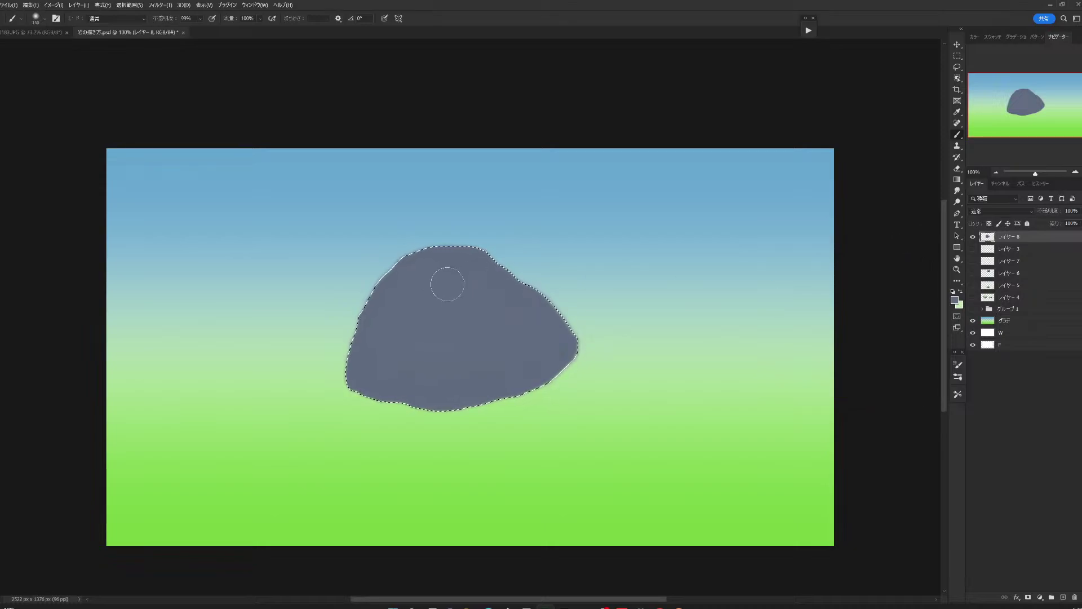
pyautogui.press(']')
pyautogui.press(']')
pyautogui.press(']')
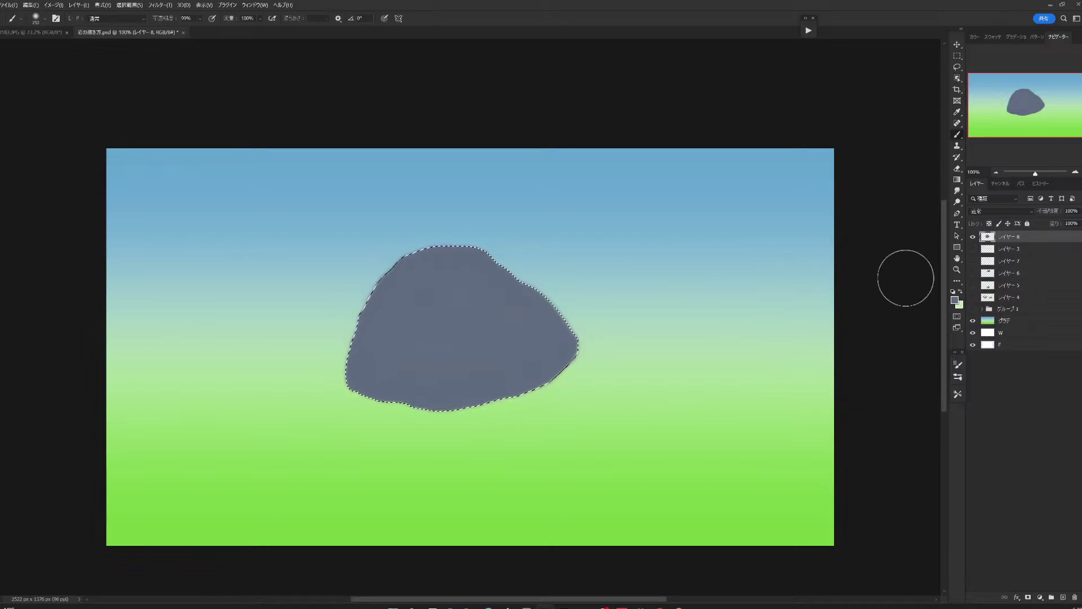
pyautogui.click(955, 300)
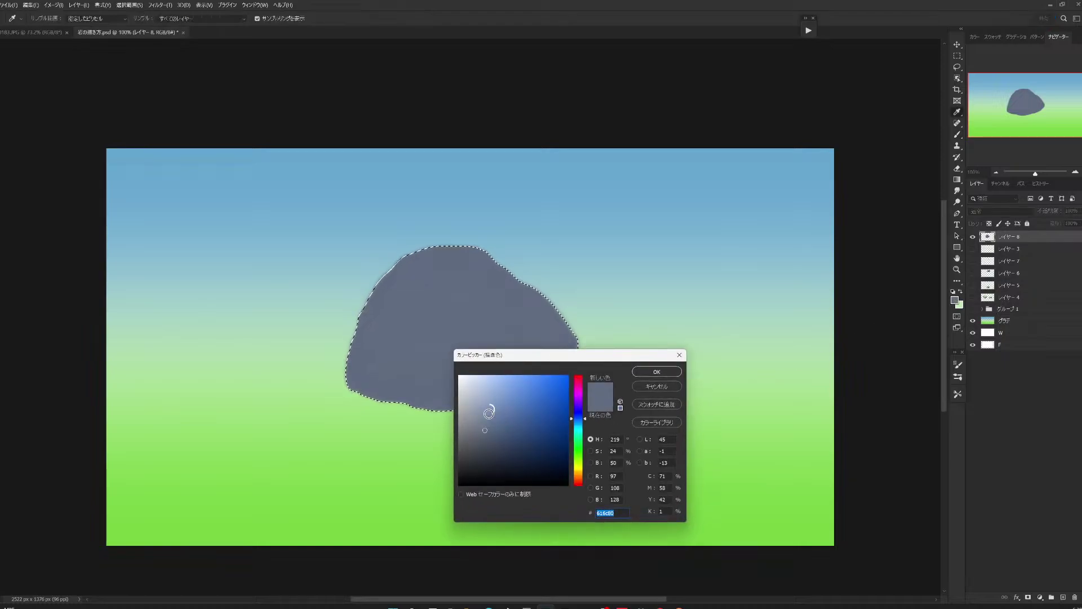
pyautogui.click(489, 410)
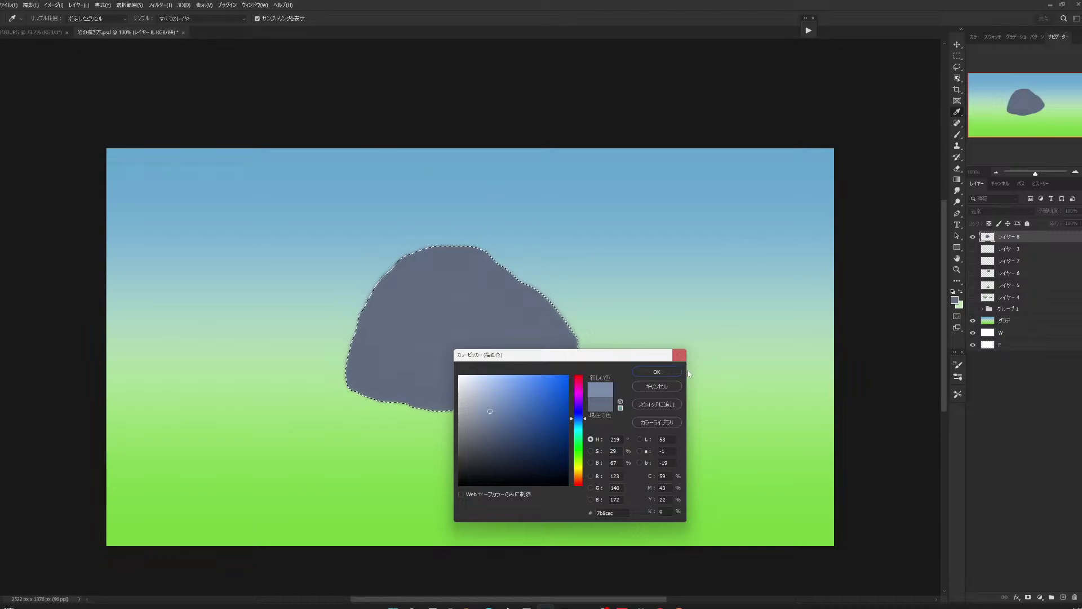
pyautogui.click(670, 374)
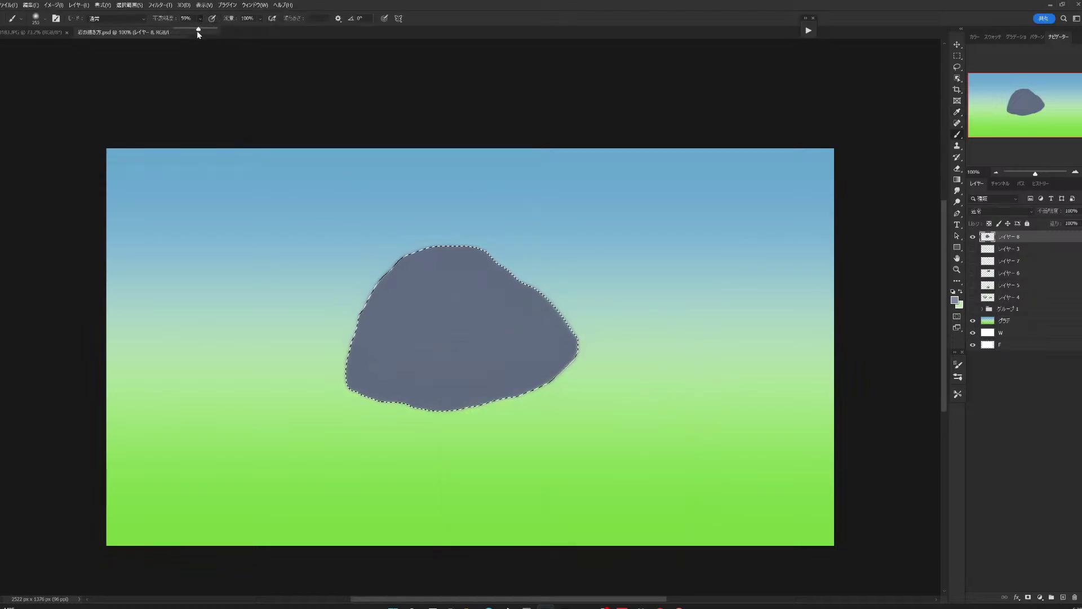
# Paint soft light and pale green highlights over the rock's upper left at 35% opacity.
pyautogui.moveTo(400, 305)
pyautogui.mouseDown()
pyautogui.moveTo(462, 290)
pyautogui.moveTo(394, 327)
pyautogui.moveTo(389, 344)
pyautogui.mouseUp()
pyautogui.click(961, 292)
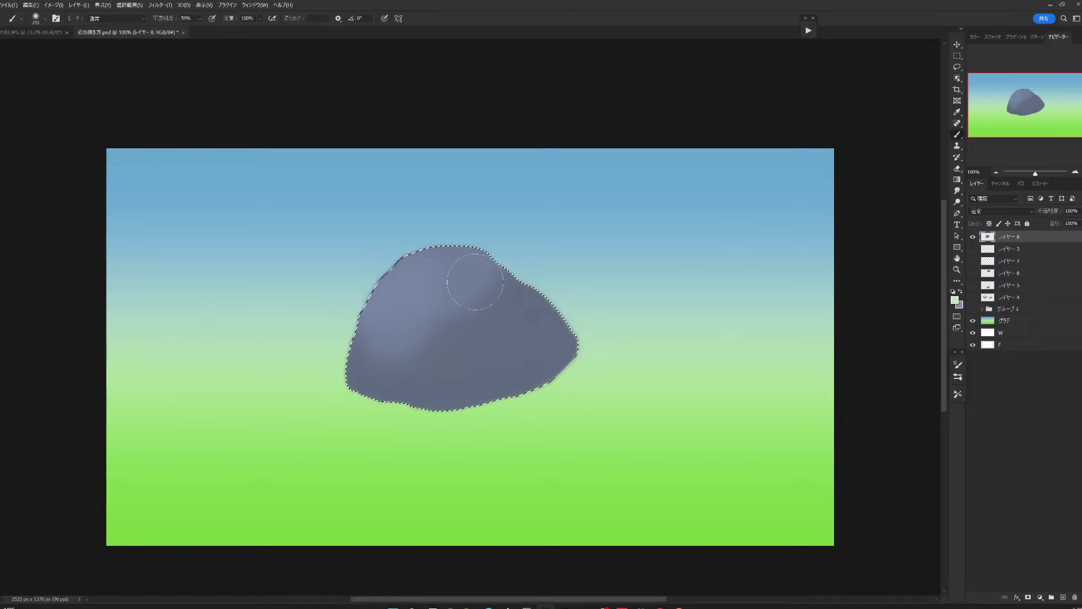
pyautogui.moveTo(473, 280); pyautogui.dragTo(395, 293)
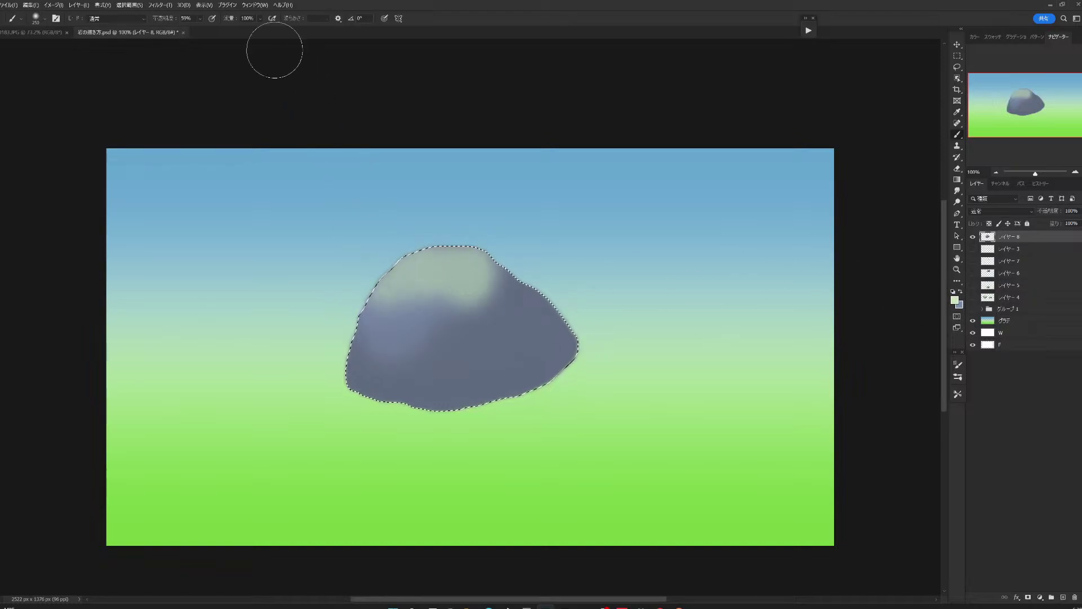
pyautogui.click(199, 29)
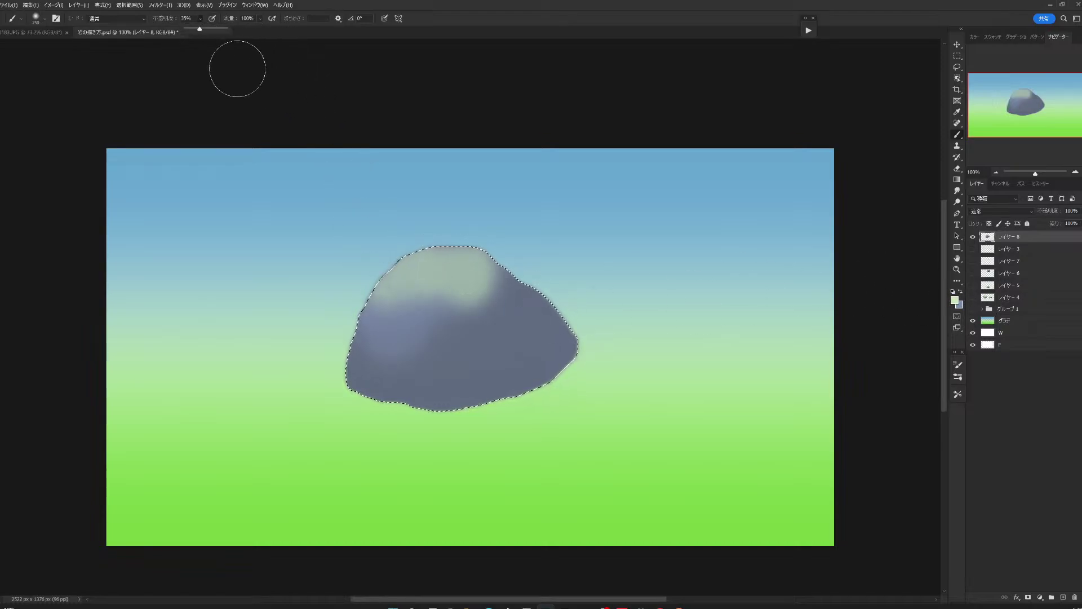
pyautogui.moveTo(491, 288)
pyautogui.mouseDown()
pyautogui.moveTo(418, 296)
pyautogui.moveTo(395, 361)
pyautogui.moveTo(496, 327)
pyautogui.moveTo(485, 366)
pyautogui.mouseUp()
pyautogui.moveTo(356, 346)
pyautogui.mouseDown()
pyautogui.moveTo(417, 395)
pyautogui.moveTo(440, 322)
pyautogui.moveTo(366, 361)
pyautogui.mouseUp()
pyautogui.moveTo(479, 293)
pyautogui.mouseDown()
pyautogui.moveTo(467, 404)
pyautogui.moveTo(442, 395)
pyautogui.mouseUp()
pyautogui.moveTo(361, 352); pyautogui.dragTo(364, 378)
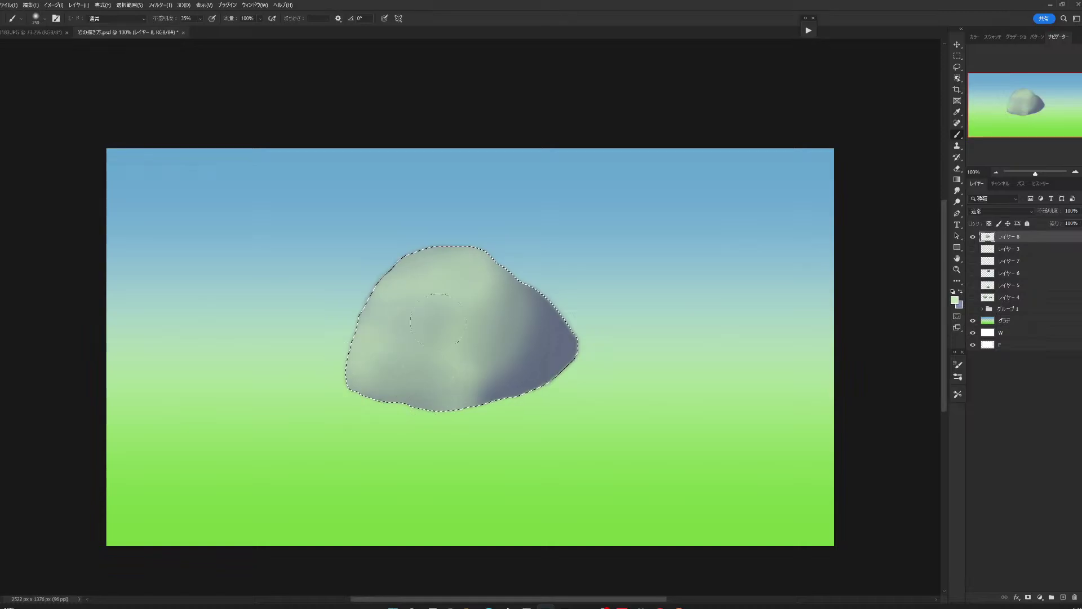
pyautogui.moveTo(479, 296)
pyautogui.mouseDown()
pyautogui.moveTo(515, 333)
pyautogui.moveTo(442, 381)
pyautogui.moveTo(366, 372)
pyautogui.moveTo(502, 280)
pyautogui.mouseUp()
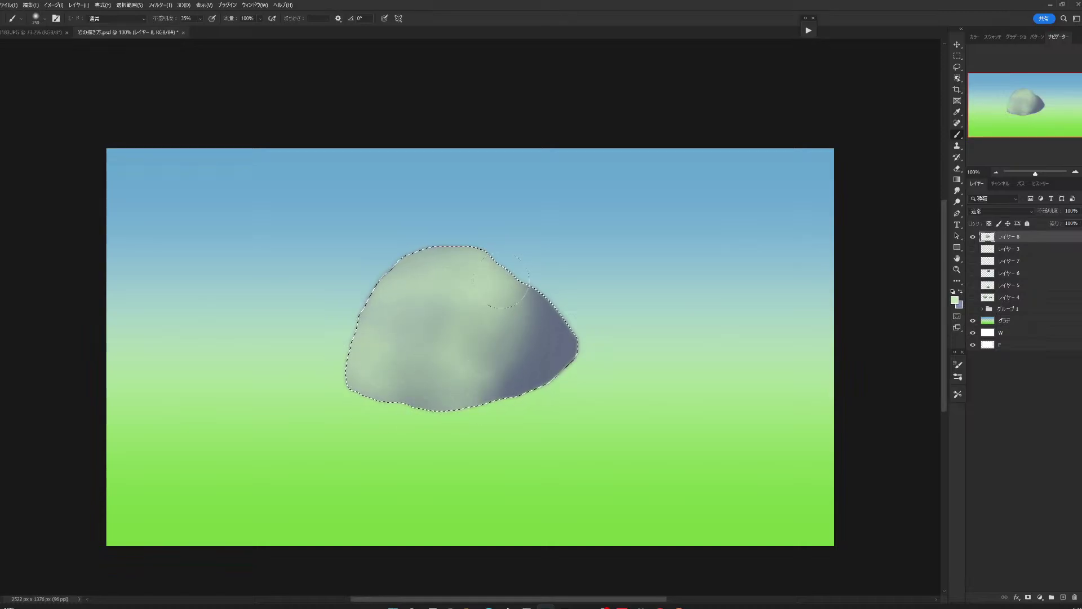
# Sample a darker grey-blue and shade the rock's right side, centre and lower areas.
pyautogui.keyDown('alt'); pyautogui.click(553, 327); pyautogui.keyUp('alt')
pyautogui.moveTo(499, 308)
pyautogui.mouseDown()
pyautogui.moveTo(491, 296)
pyautogui.moveTo(465, 338)
pyautogui.moveTo(507, 366)
pyautogui.mouseUp()
pyautogui.moveTo(463, 316); pyautogui.dragTo(451, 383)
pyautogui.moveTo(496, 282)
pyautogui.mouseDown()
pyautogui.moveTo(507, 390)
pyautogui.moveTo(451, 349)
pyautogui.moveTo(483, 290)
pyautogui.moveTo(519, 333)
pyautogui.mouseUp()
pyautogui.moveTo(395, 265); pyautogui.dragTo(452, 342)
pyautogui.moveTo(541, 372); pyautogui.dragTo(567, 361)
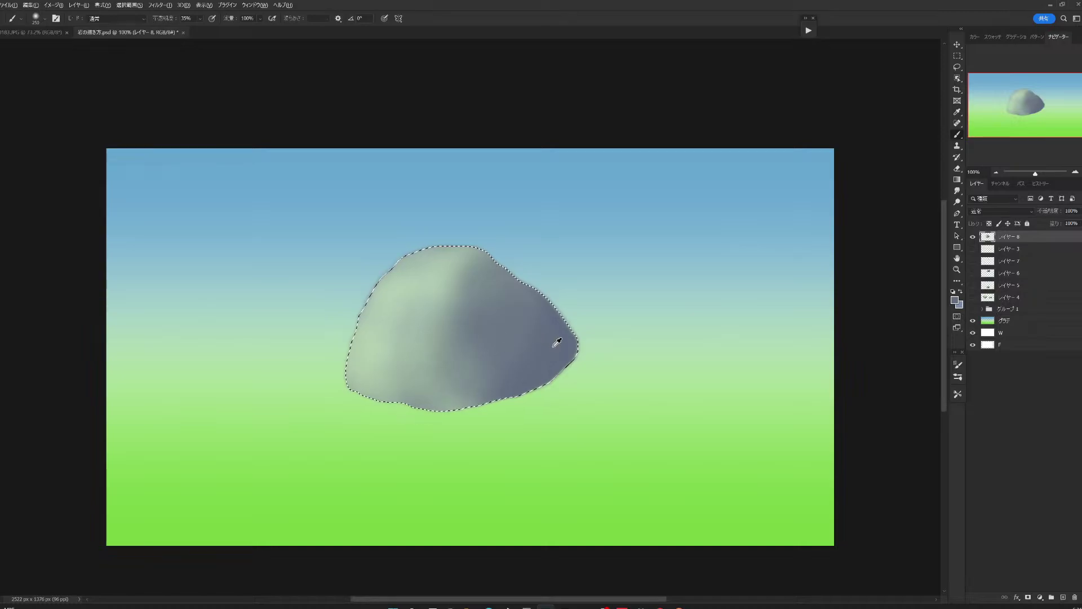
pyautogui.moveTo(434, 397)
pyautogui.mouseDown()
pyautogui.moveTo(403, 361)
pyautogui.moveTo(370, 353)
pyautogui.mouseUp()
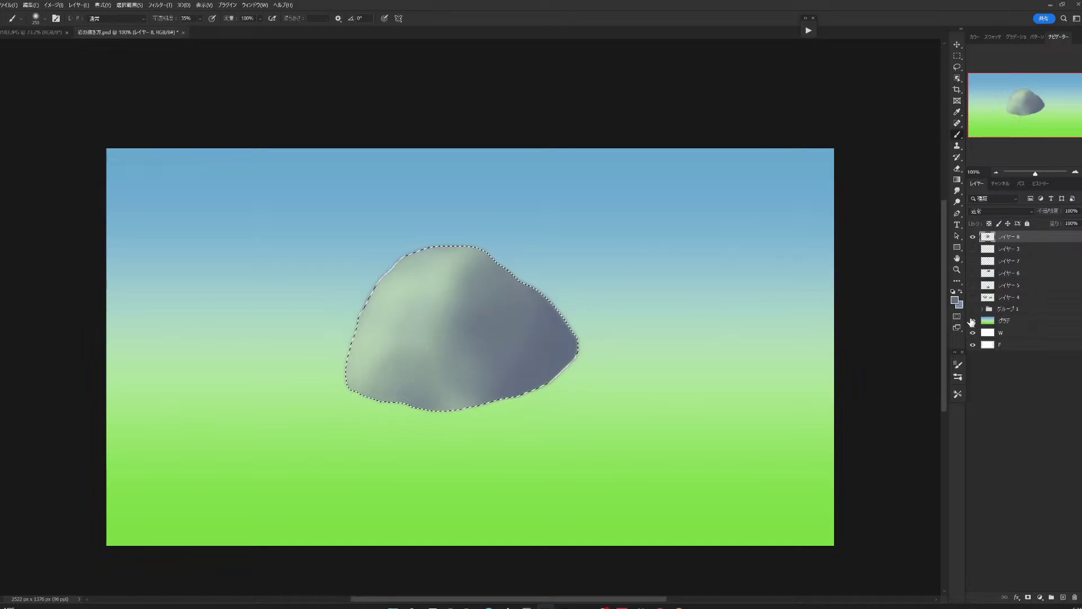
pyautogui.moveTo(819, 377); pyautogui.dragTo(801, 347)
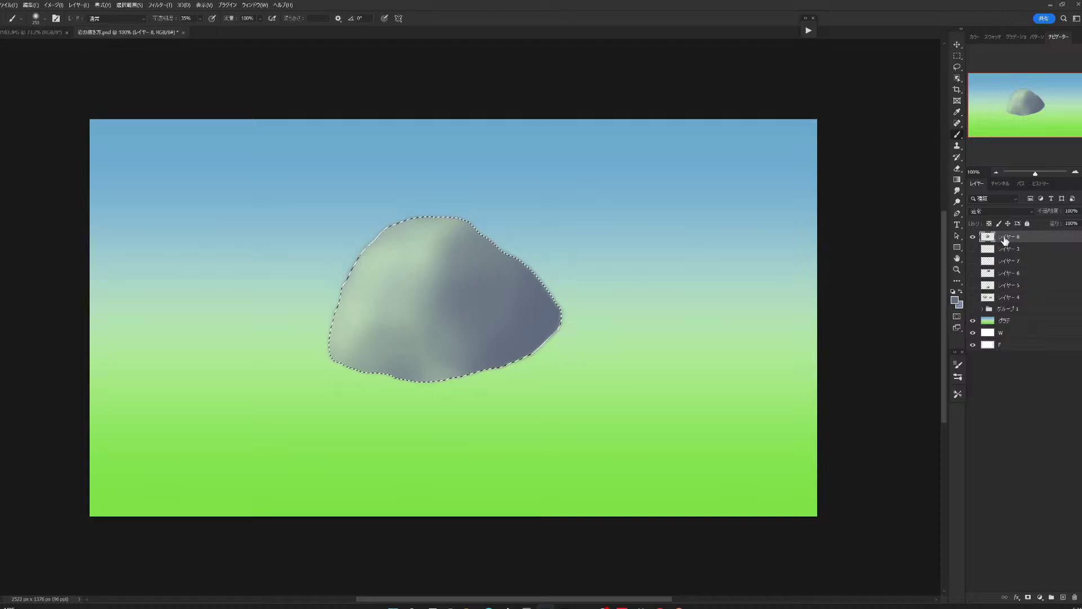
# Add a new layer above the rock and set the foreground colour to near-black.
pyautogui.click(1063, 597)
pyautogui.click(955, 300)
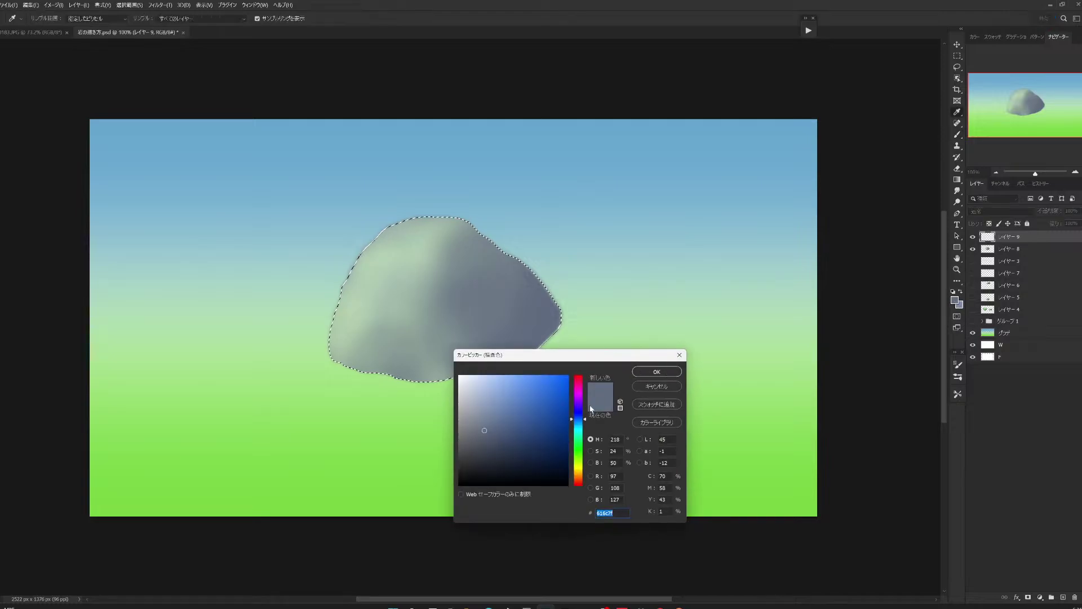
pyautogui.click(495, 464)
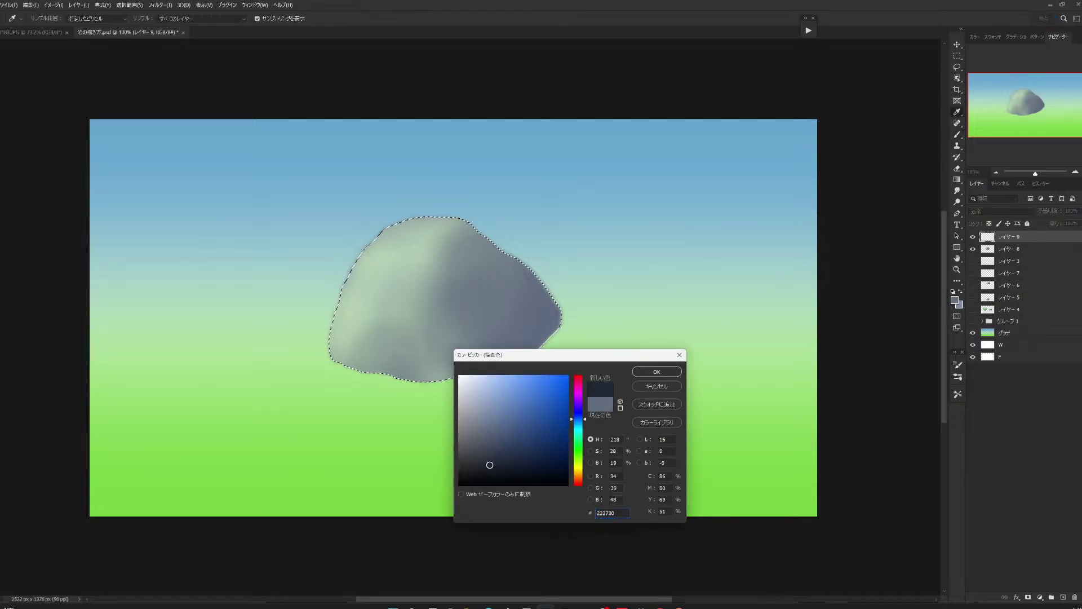
pyautogui.moveTo(487, 466); pyautogui.dragTo(483, 471)
pyautogui.click(652, 373)
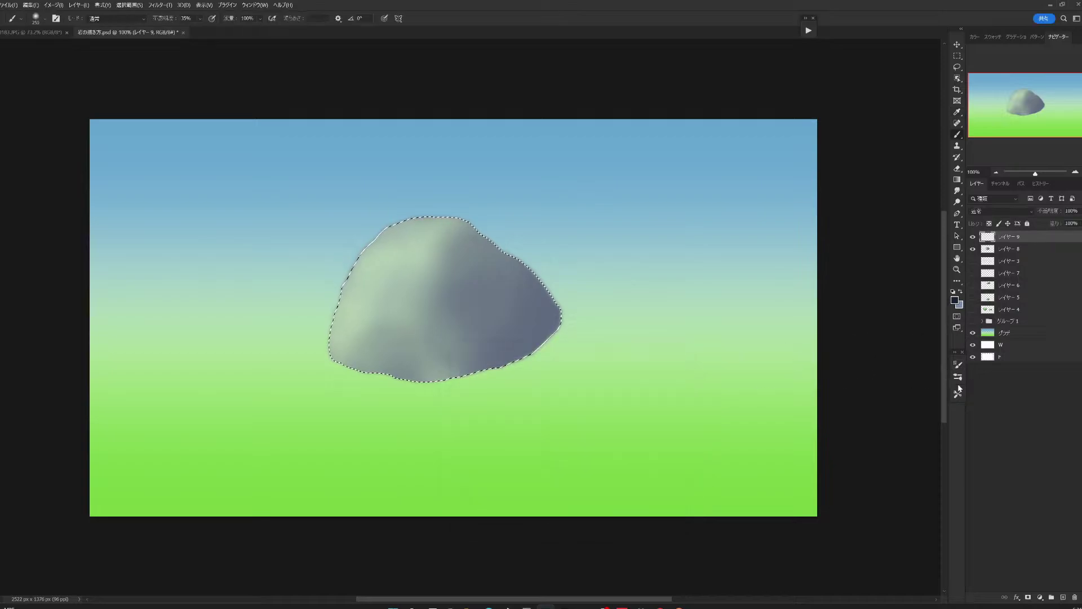
# Load the repeating rock texture brush preset and zoom out to see the canvas.
pyautogui.press('b')
pyautogui.click(958, 377)
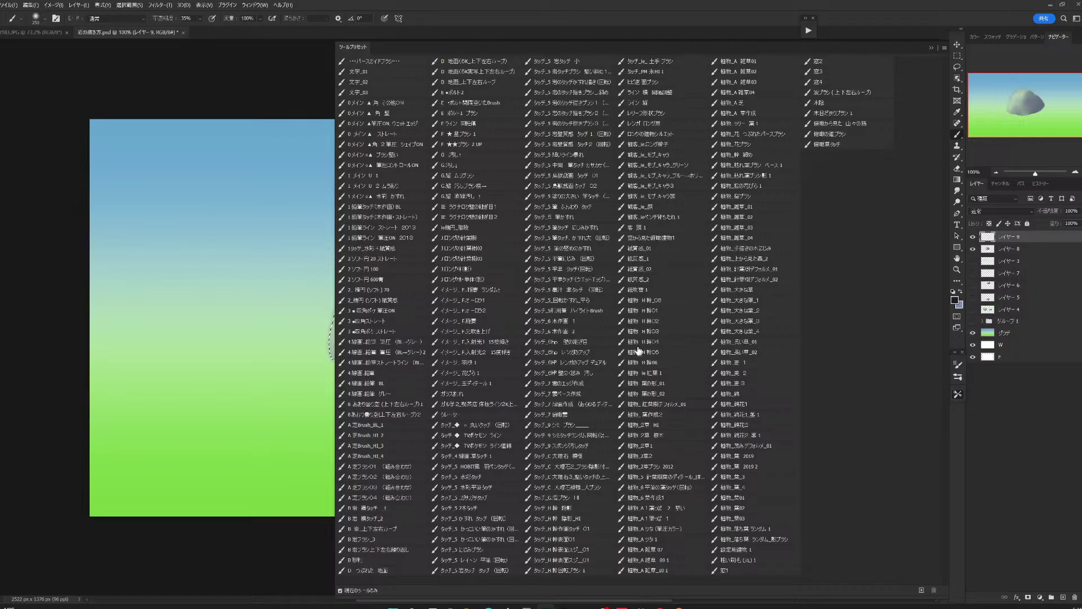
pyautogui.click(404, 551)
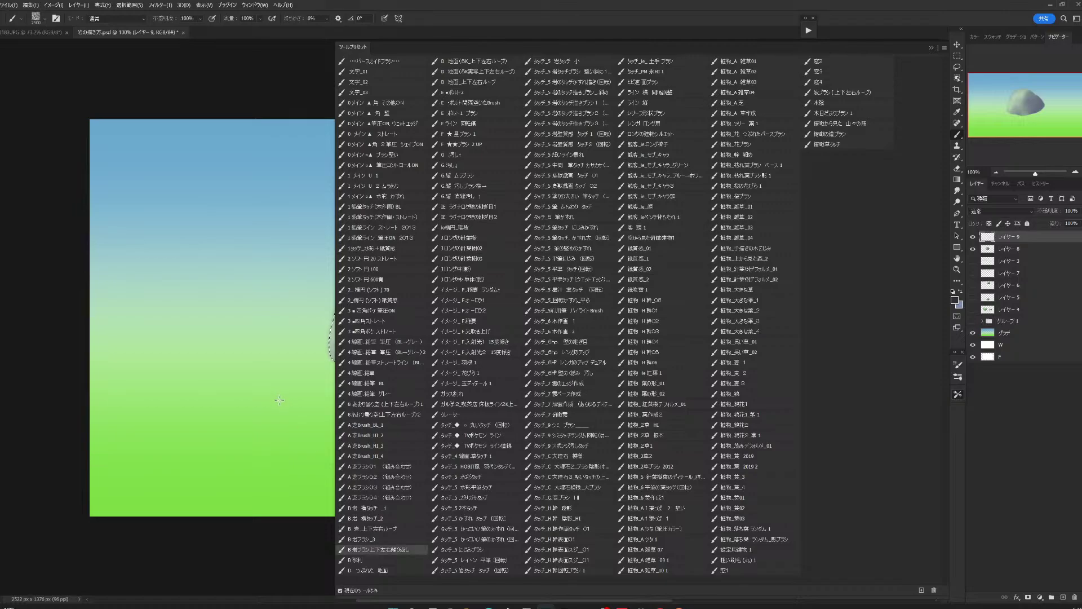
pyautogui.click(932, 48)
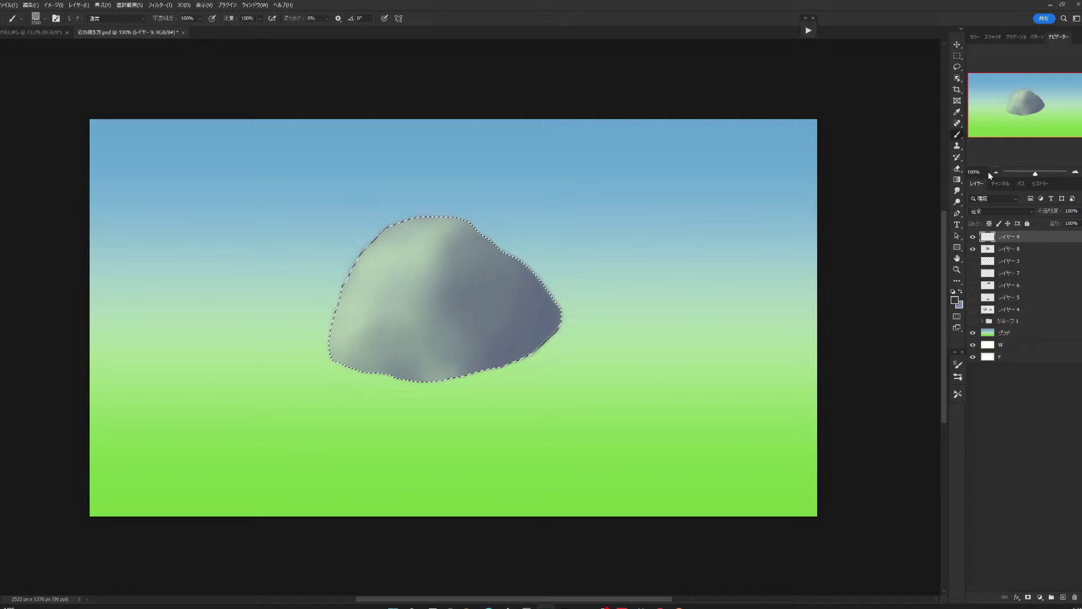
pyautogui.hotkey('ctrl', '-')
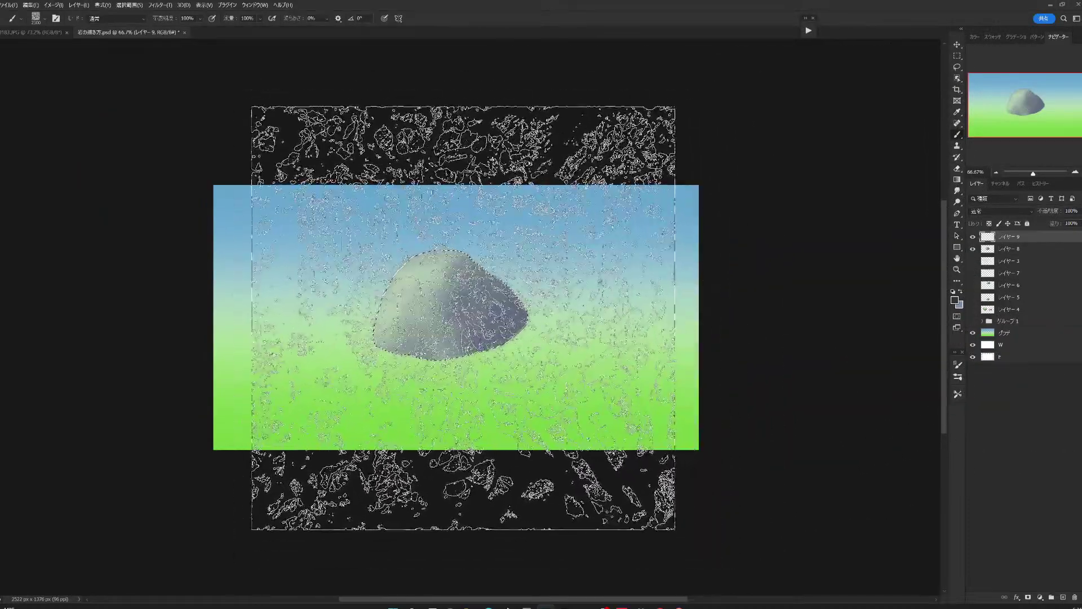
# Stamp the dark rock-texture brush across the rock, then invert and clear the selection.
pyautogui.click(472, 316)
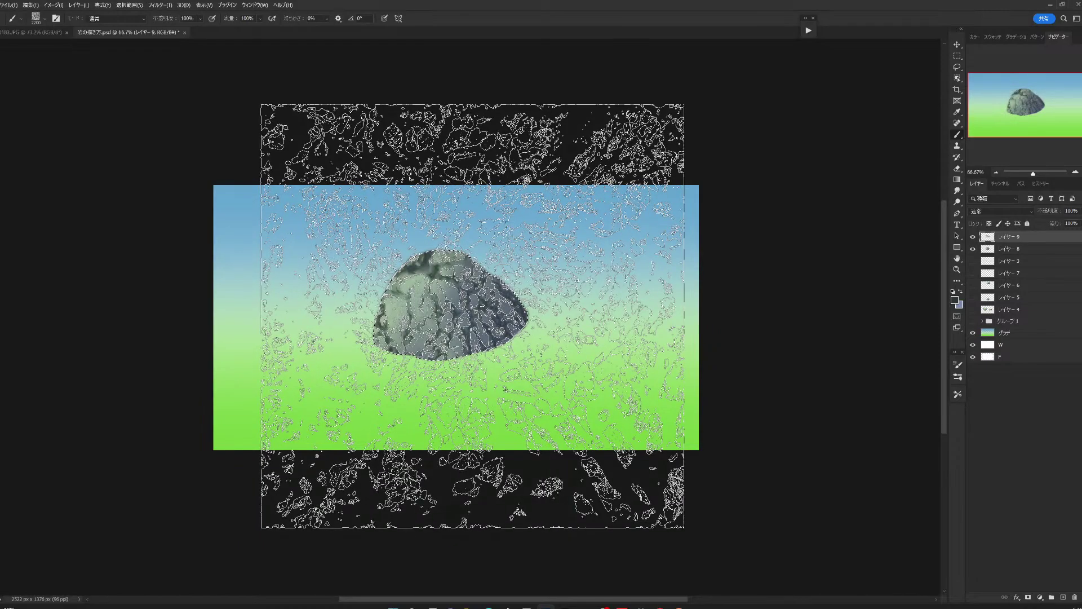
pyautogui.moveTo(472, 315); pyautogui.dragTo(417, 308)
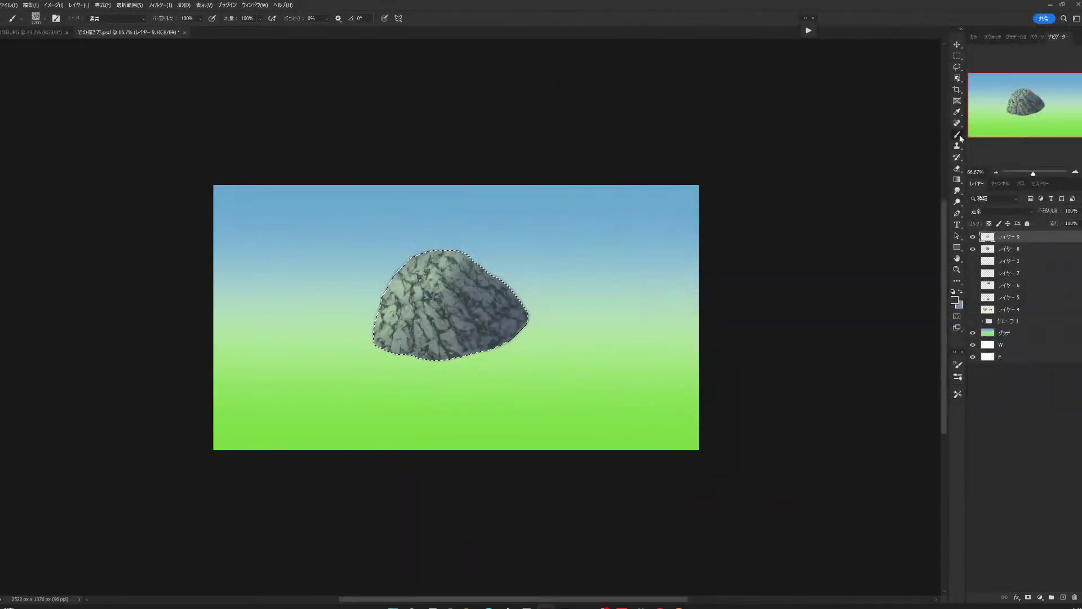
pyautogui.click(1076, 172)
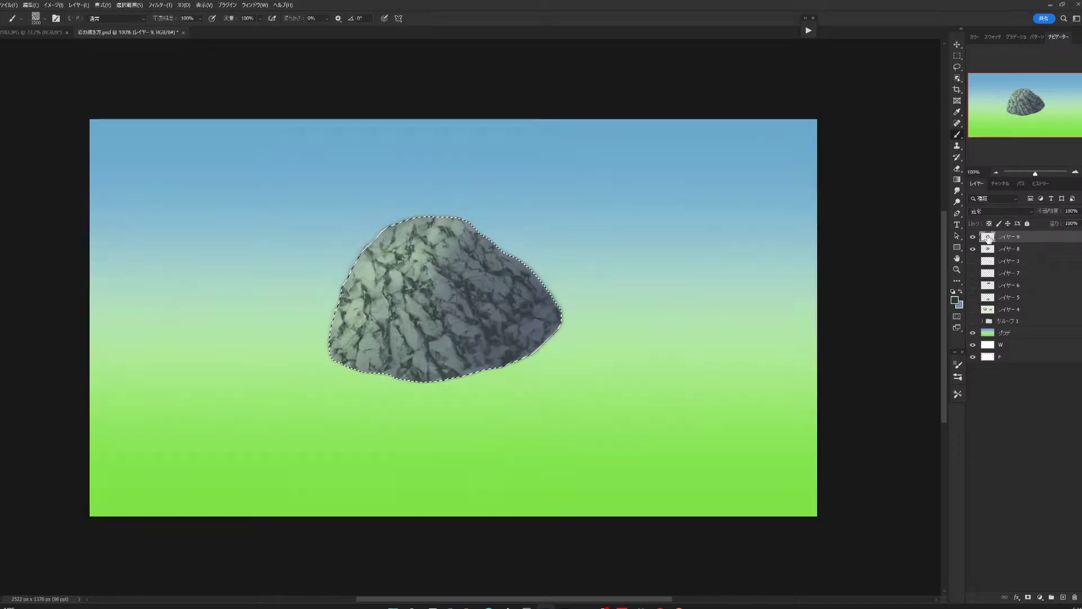
pyautogui.keyDown('ctrl'); pyautogui.click(988, 237); pyautogui.keyUp('ctrl')
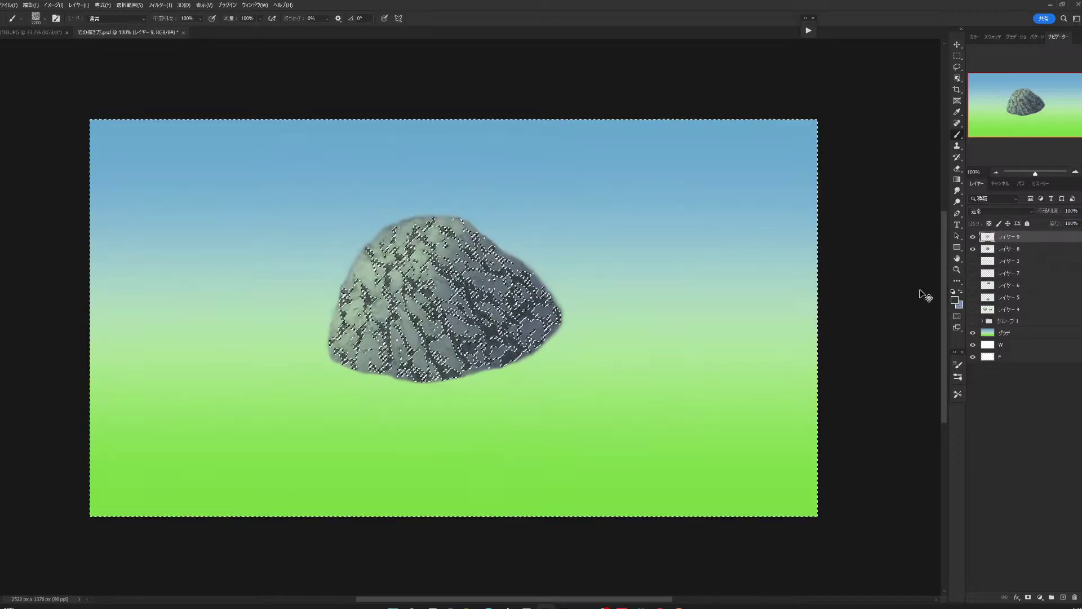
pyautogui.hotkey('ctrl', 'shift', 'i')
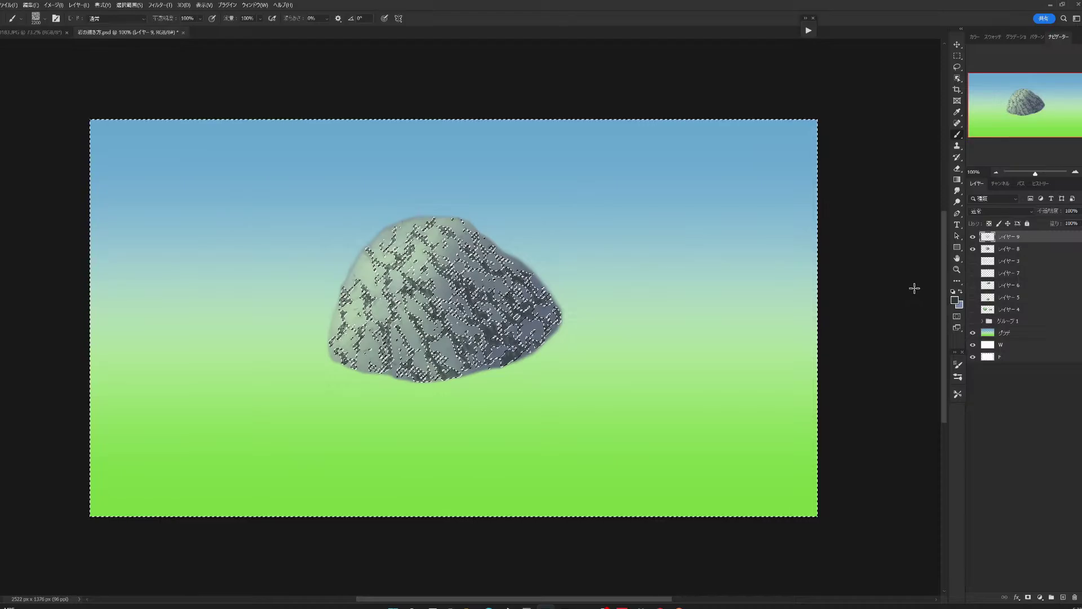
pyautogui.hotkey('ctrl', 'd')
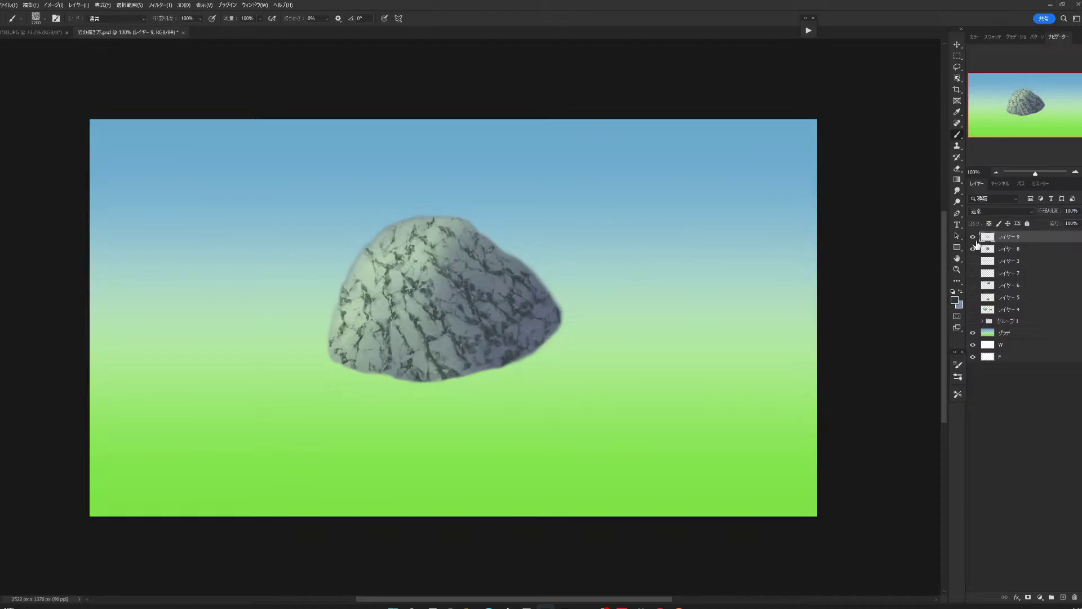
# Reselect the rock outline and load the soft round 100 brush at size 150.
pyautogui.click(1039, 160)
pyautogui.moveTo(626, 255); pyautogui.dragTo(645, 380)
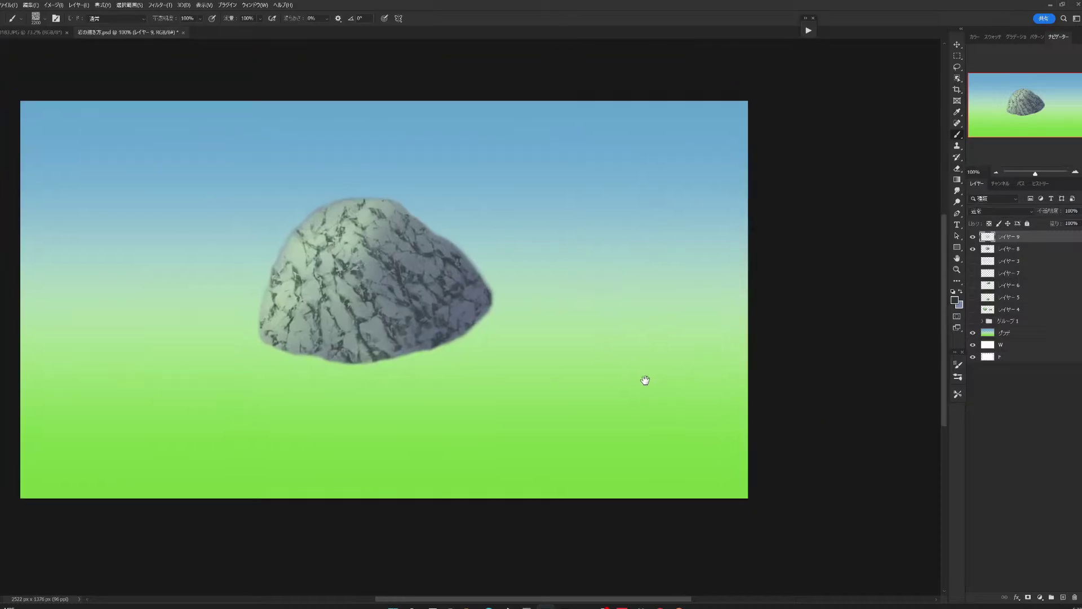
pyautogui.keyDown('ctrl'); pyautogui.click(988, 249); pyautogui.keyUp('ctrl')
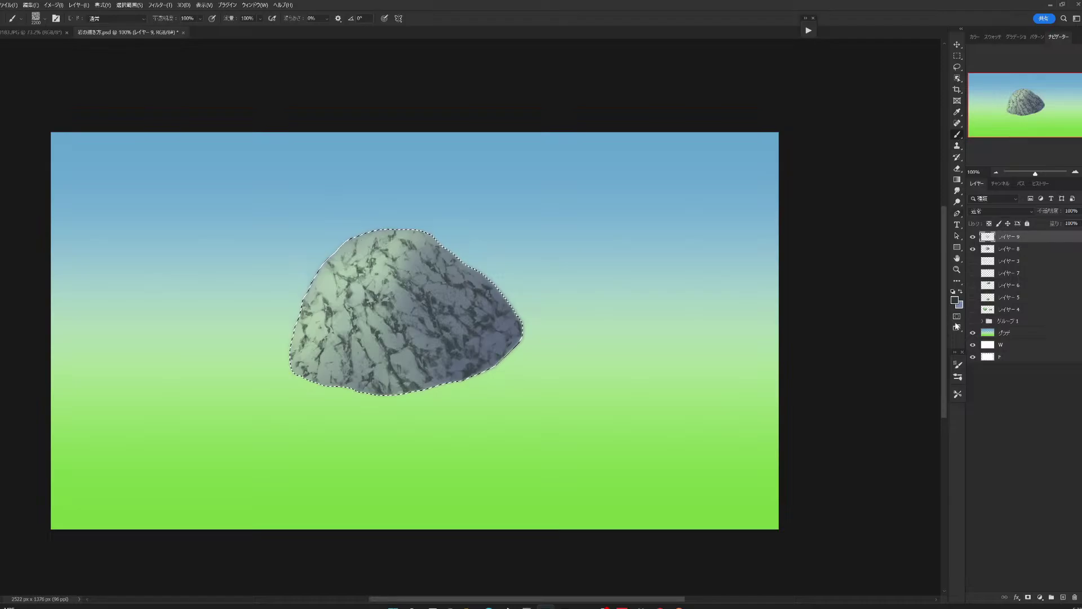
pyautogui.click(958, 396)
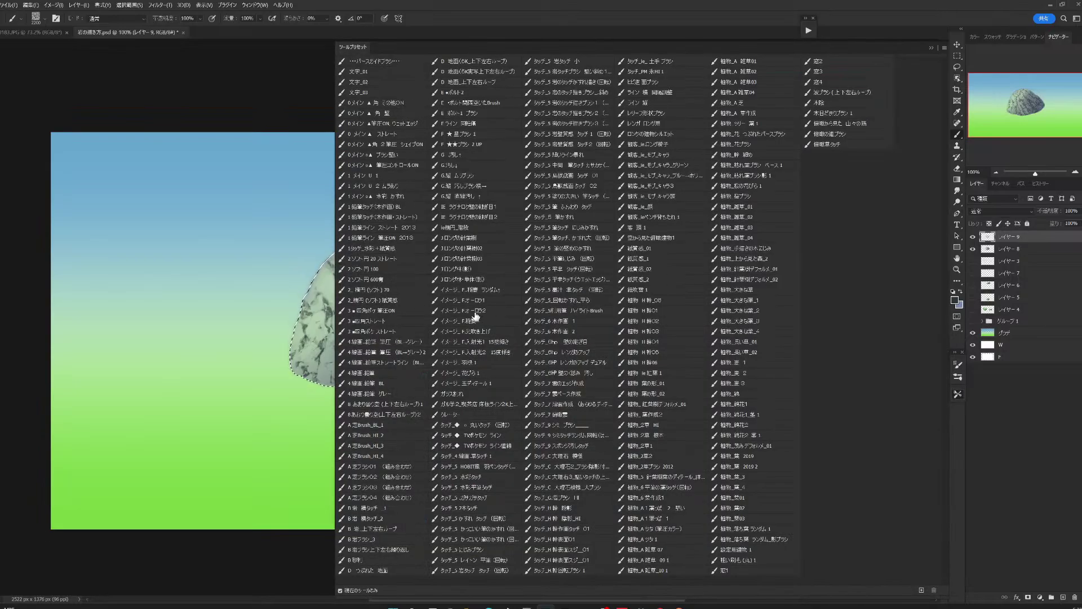
pyautogui.click(395, 270)
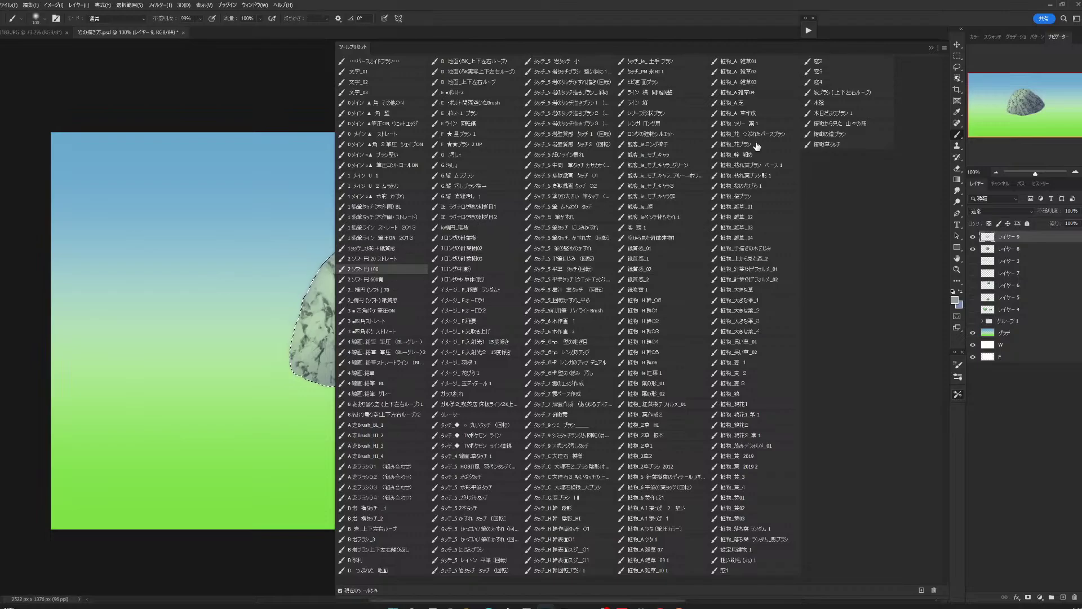
pyautogui.click(934, 47)
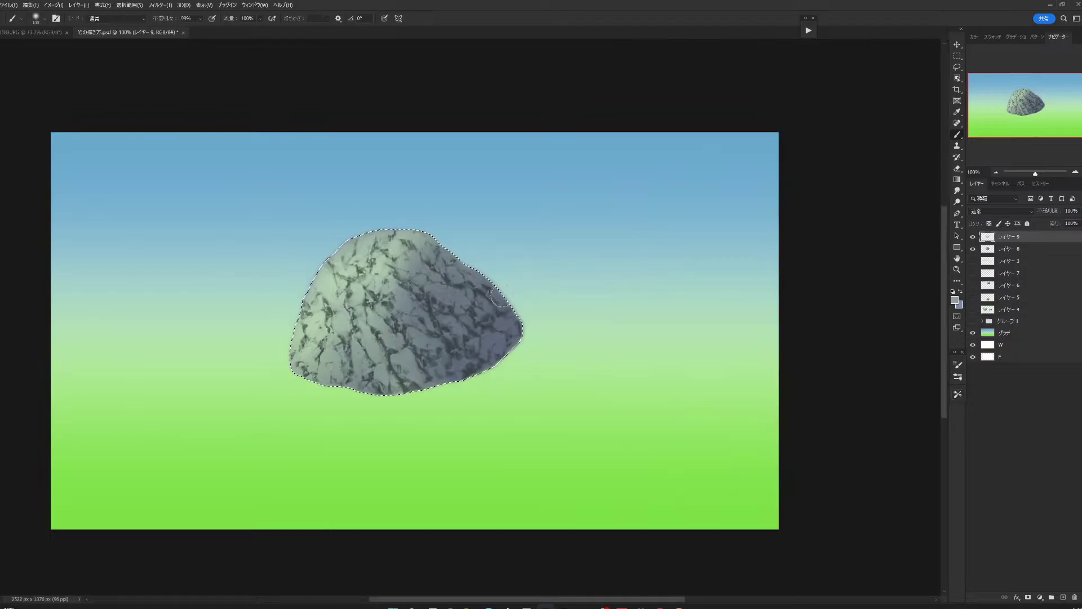
pyautogui.press(']')
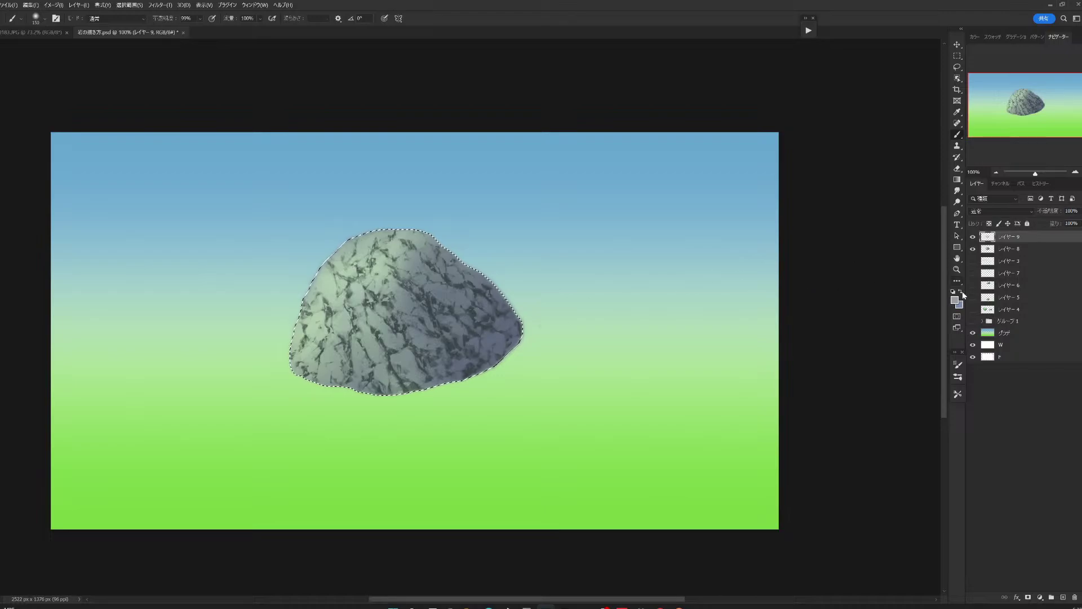
# Pick a darker shade of the rock colour and darken its right and lower side.
pyautogui.keyDown('alt'); pyautogui.click(434, 302); pyautogui.keyUp('alt')
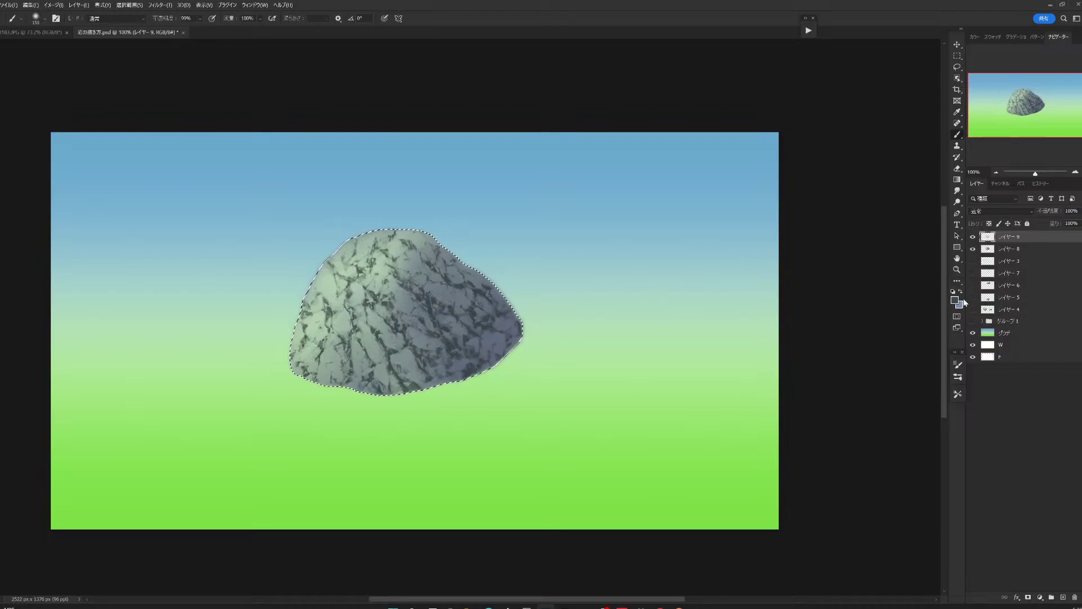
pyautogui.click(955, 300)
pyautogui.click(502, 470)
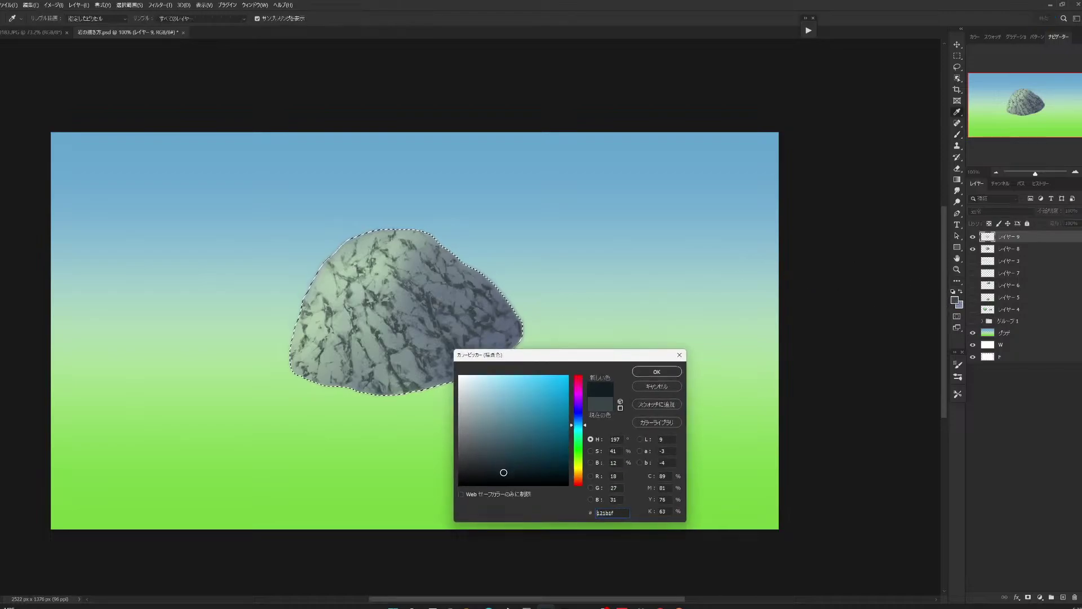
pyautogui.click(646, 373)
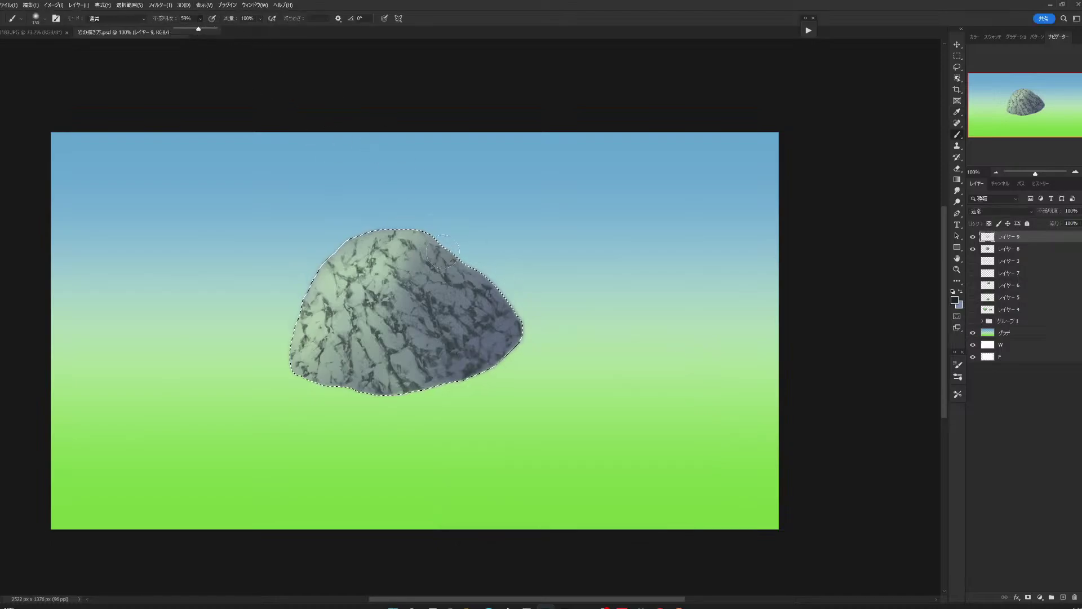
pyautogui.moveTo(443, 250); pyautogui.dragTo(420, 355)
pyautogui.moveTo(429, 282); pyautogui.dragTo(479, 350)
pyautogui.moveTo(401, 293)
pyautogui.mouseDown()
pyautogui.moveTo(393, 363)
pyautogui.moveTo(349, 361)
pyautogui.moveTo(378, 281)
pyautogui.moveTo(479, 344)
pyautogui.mouseUp()
pyautogui.moveTo(462, 304)
pyautogui.mouseDown()
pyautogui.moveTo(419, 261)
pyautogui.moveTo(442, 358)
pyautogui.moveTo(445, 254)
pyautogui.moveTo(453, 269)
pyautogui.moveTo(429, 254)
pyautogui.moveTo(496, 293)
pyautogui.mouseUp()
# Shade the upper-right shoulder and centre darker with a size-70 brush.
pyautogui.moveTo(429, 248); pyautogui.dragTo(462, 242)
pyautogui.press('[')
pyautogui.press('[')
pyautogui.press('[')
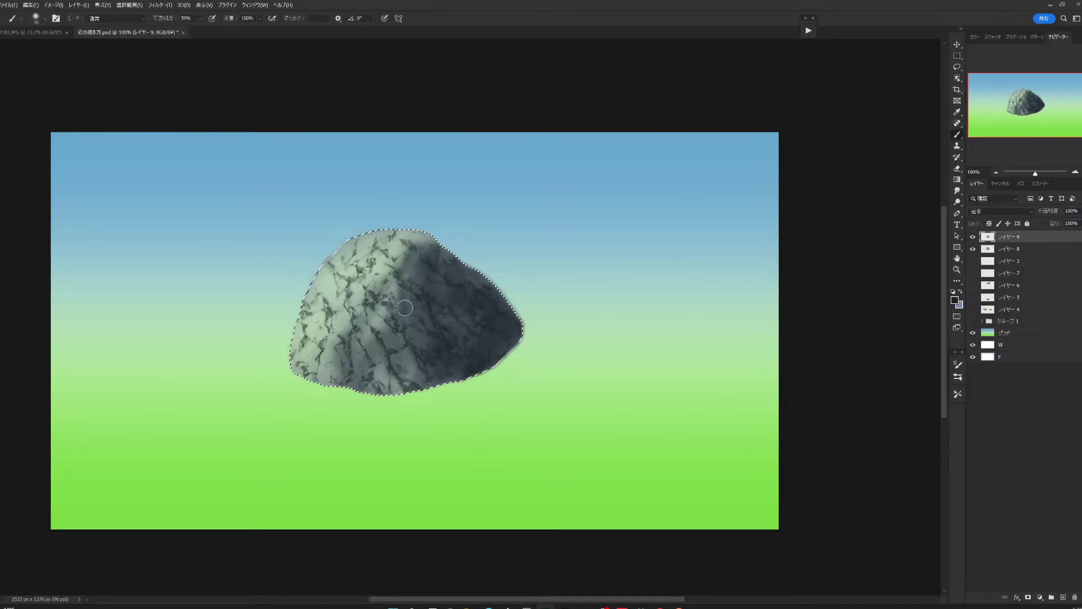
pyautogui.moveTo(405, 307)
pyautogui.mouseDown()
pyautogui.moveTo(423, 383)
pyautogui.moveTo(344, 242)
pyautogui.mouseUp()
pyautogui.moveTo(350, 338)
pyautogui.mouseDown()
pyautogui.moveTo(474, 268)
pyautogui.moveTo(437, 242)
pyautogui.mouseUp()
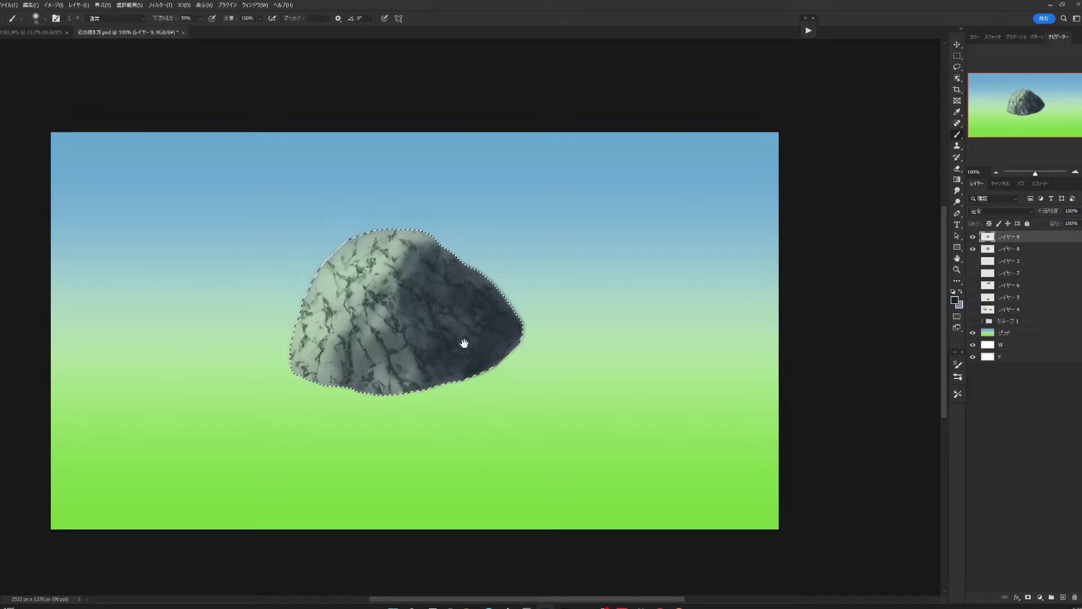
pyautogui.moveTo(464, 343); pyautogui.dragTo(463, 398)
# Fade the crack texture on the rock's left and top with the eraser at 53%.
pyautogui.click(974, 236)
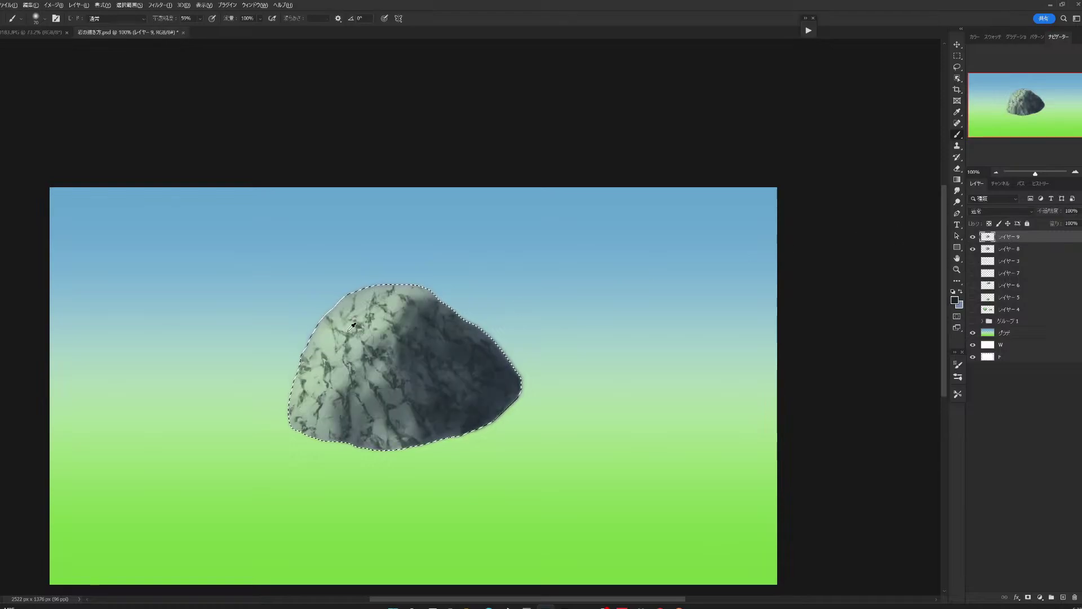
pyautogui.click(957, 168)
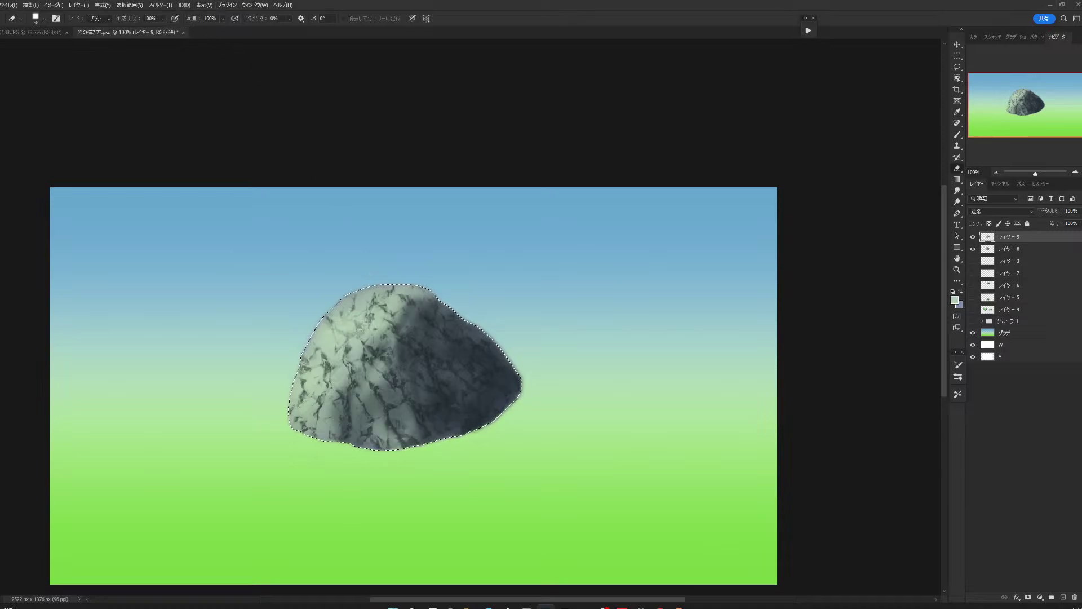
pyautogui.click(161, 27)
pyautogui.write('53')
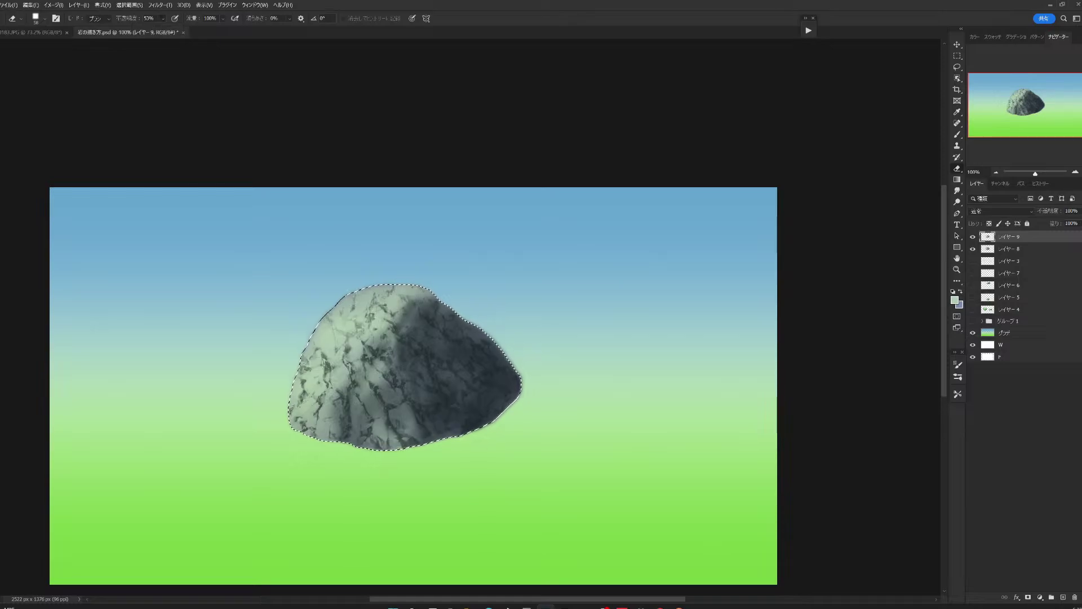
pyautogui.moveTo(303, 389)
pyautogui.mouseDown()
pyautogui.moveTo(409, 305)
pyautogui.moveTo(371, 352)
pyautogui.moveTo(393, 342)
pyautogui.moveTo(429, 303)
pyautogui.mouseUp()
# Load the rotating rock-touch brush preset and sample a darker green-grey from the rock.
pyautogui.click(958, 134)
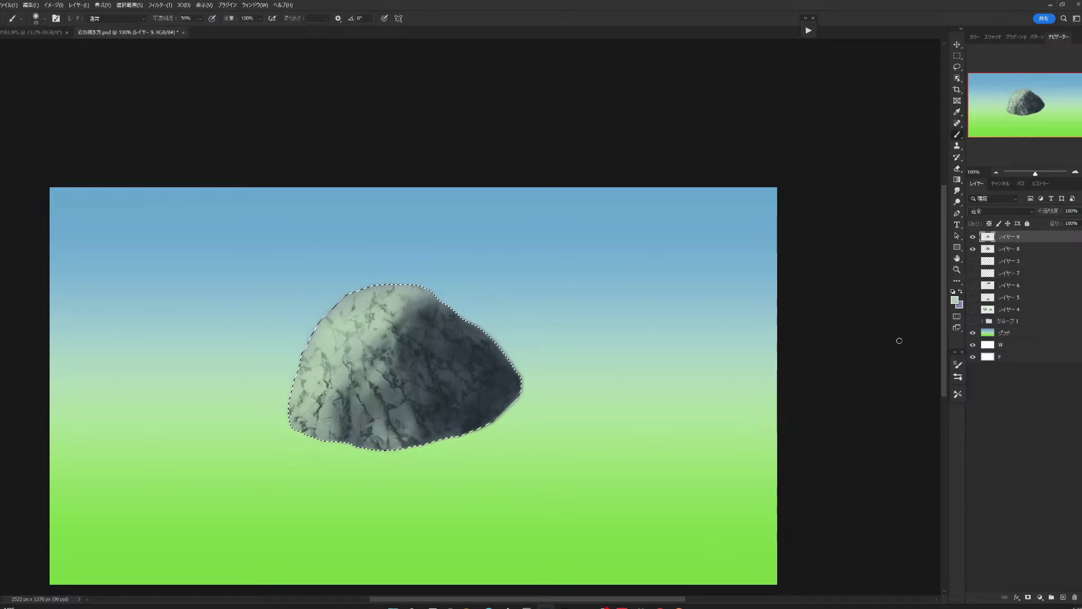
pyautogui.click(958, 394)
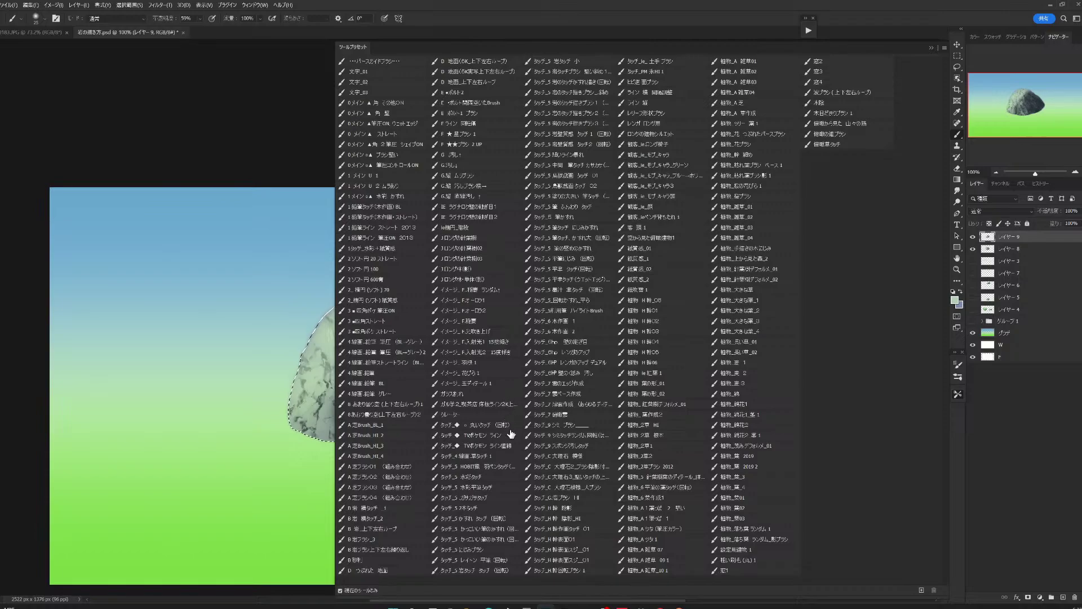
pyautogui.click(496, 571)
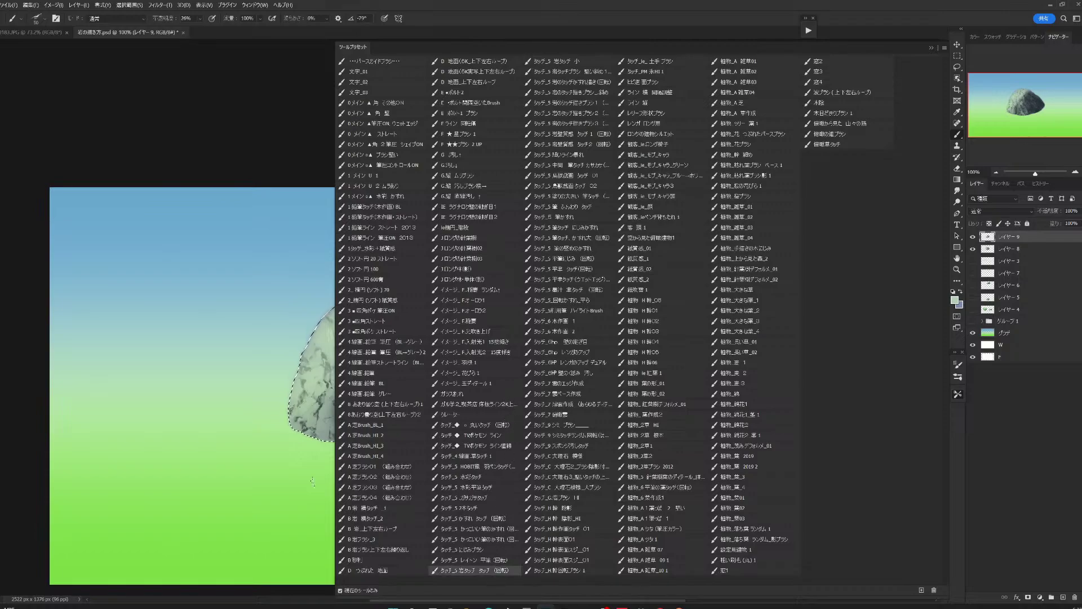
pyautogui.click(931, 48)
pyautogui.moveTo(586, 345); pyautogui.dragTo(610, 284)
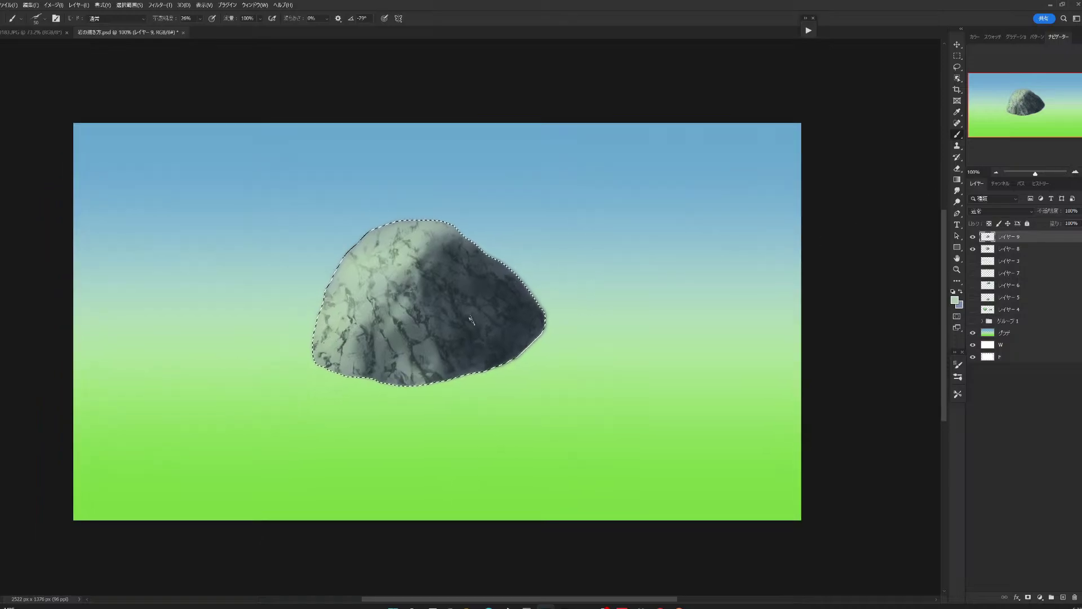
pyautogui.keyDown('alt'); pyautogui.click(431, 366); pyautogui.keyUp('alt')
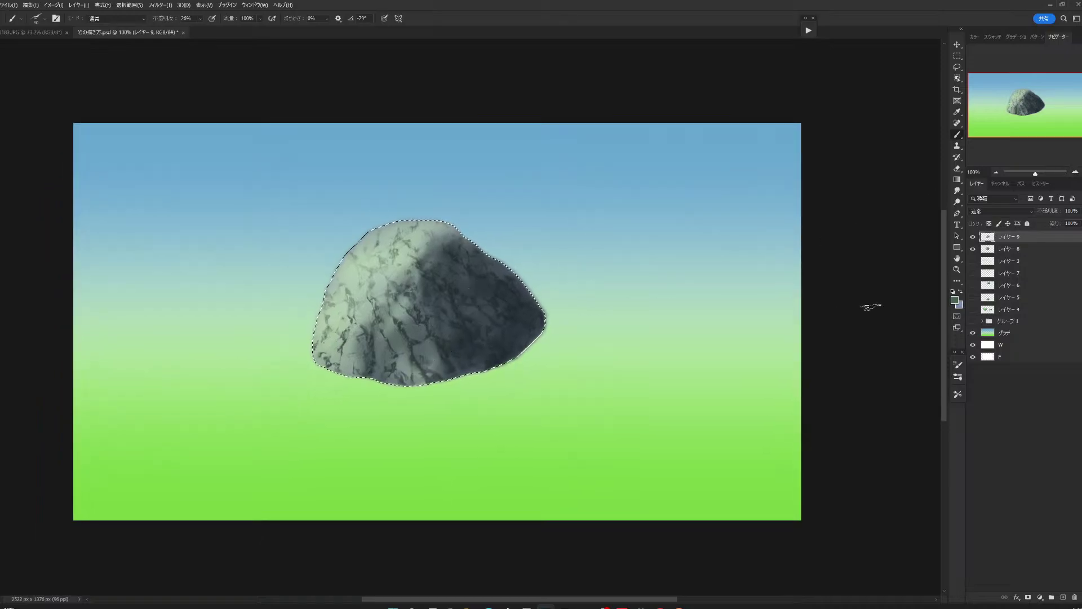
# On a new layer at 56% opacity, darken the rock's left face, upper-right edge and ridge.
pyautogui.click(1063, 597)
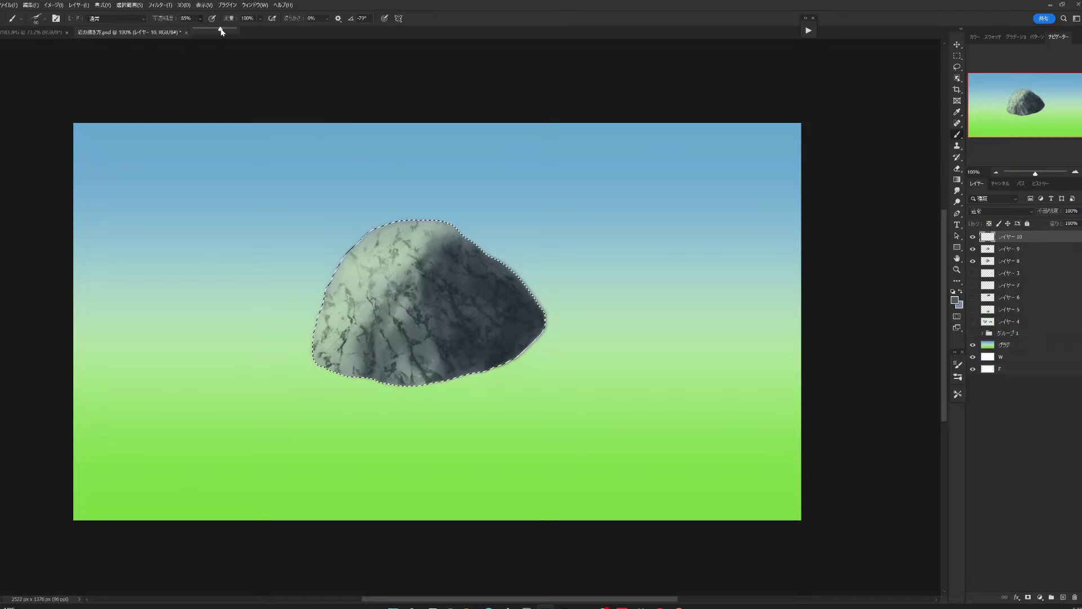
pyautogui.click(955, 300)
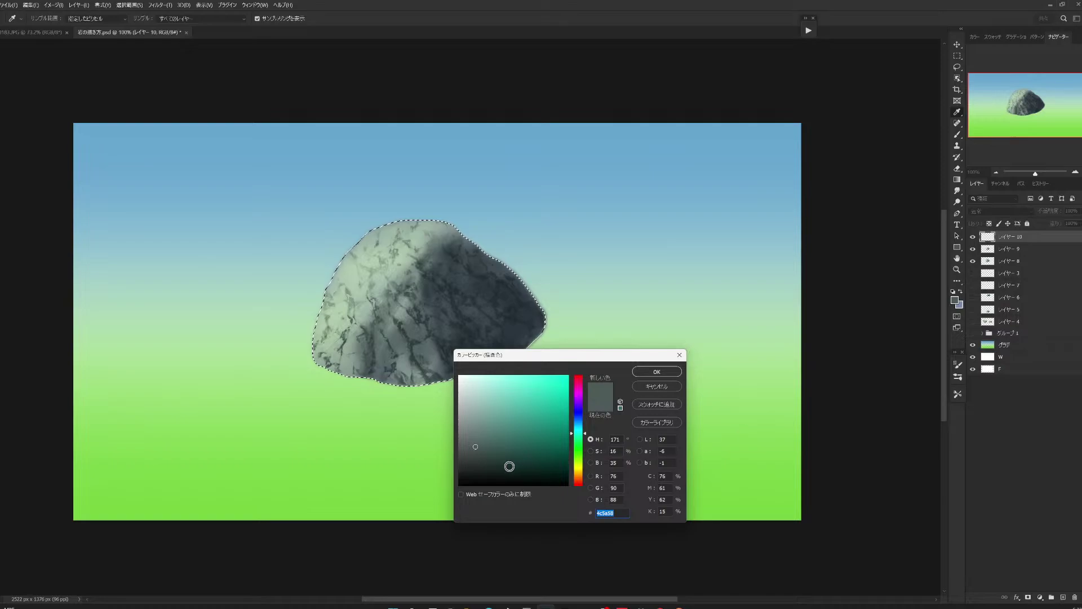
pyautogui.press('Escape')
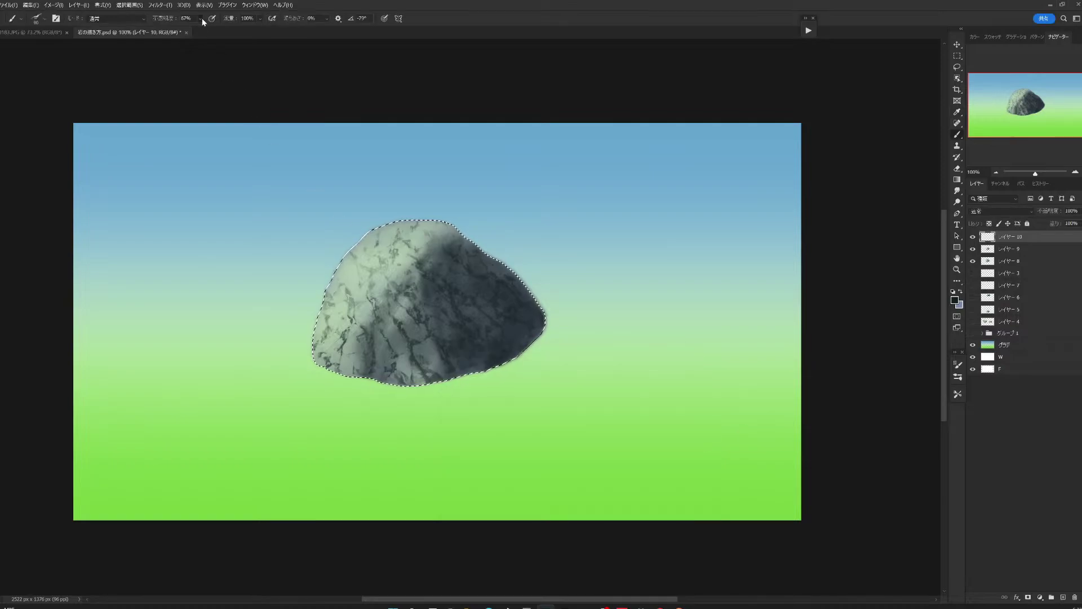
pyautogui.moveTo(208, 28); pyautogui.dragTo(206, 28)
pyautogui.moveTo(389, 316)
pyautogui.mouseDown()
pyautogui.moveTo(365, 369)
pyautogui.moveTo(389, 294)
pyautogui.mouseUp()
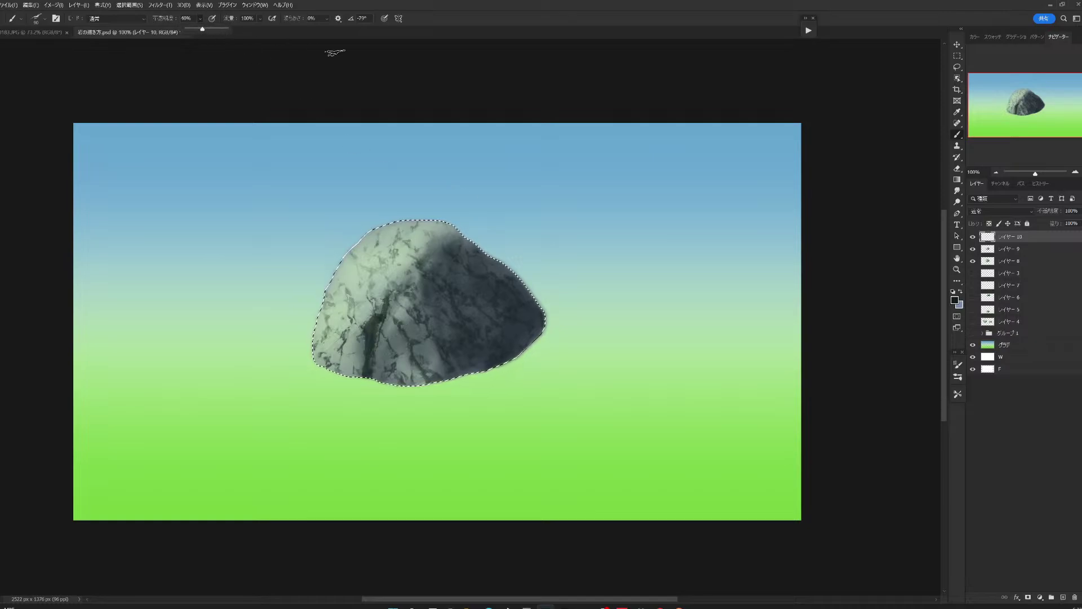
pyautogui.moveTo(449, 232)
pyautogui.mouseDown()
pyautogui.moveTo(488, 261)
pyautogui.moveTo(492, 330)
pyautogui.moveTo(462, 262)
pyautogui.moveTo(475, 320)
pyautogui.mouseUp()
pyautogui.moveTo(426, 251)
pyautogui.mouseDown()
pyautogui.moveTo(428, 322)
pyautogui.moveTo(433, 247)
pyautogui.mouseUp()
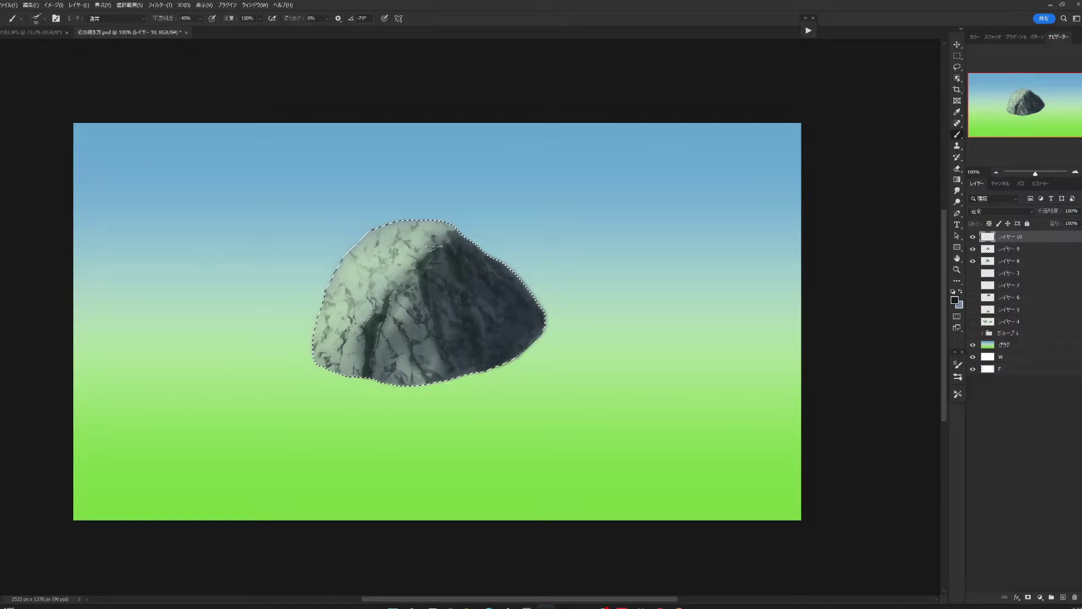
pyautogui.moveTo(372, 308); pyautogui.dragTo(345, 328)
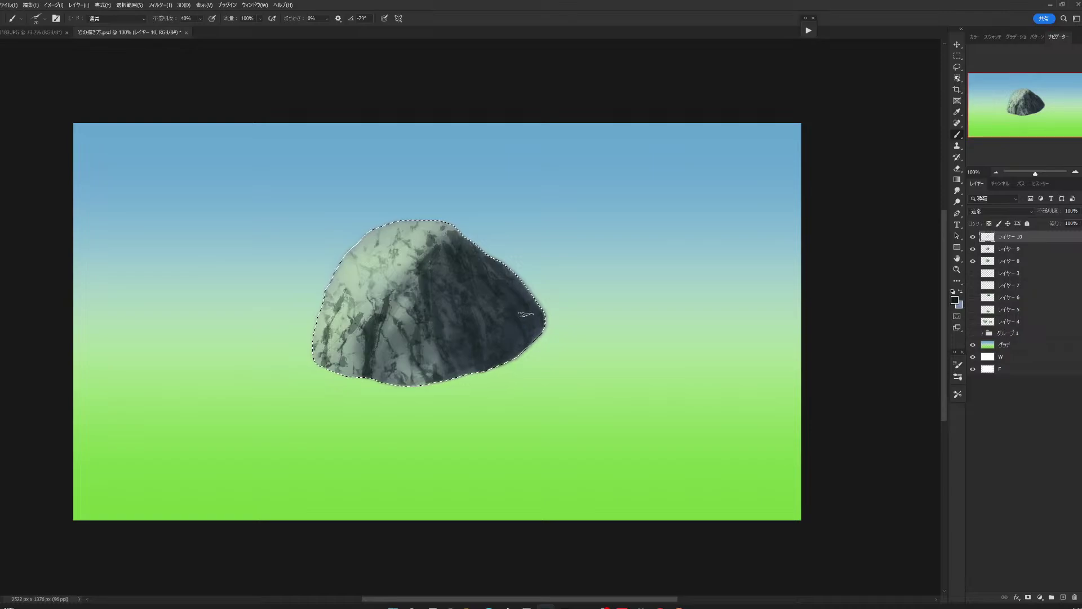
# Add faint dark cracks at 25% opacity, sample a light grey-green, and add a new layer.
pyautogui.click(200, 28)
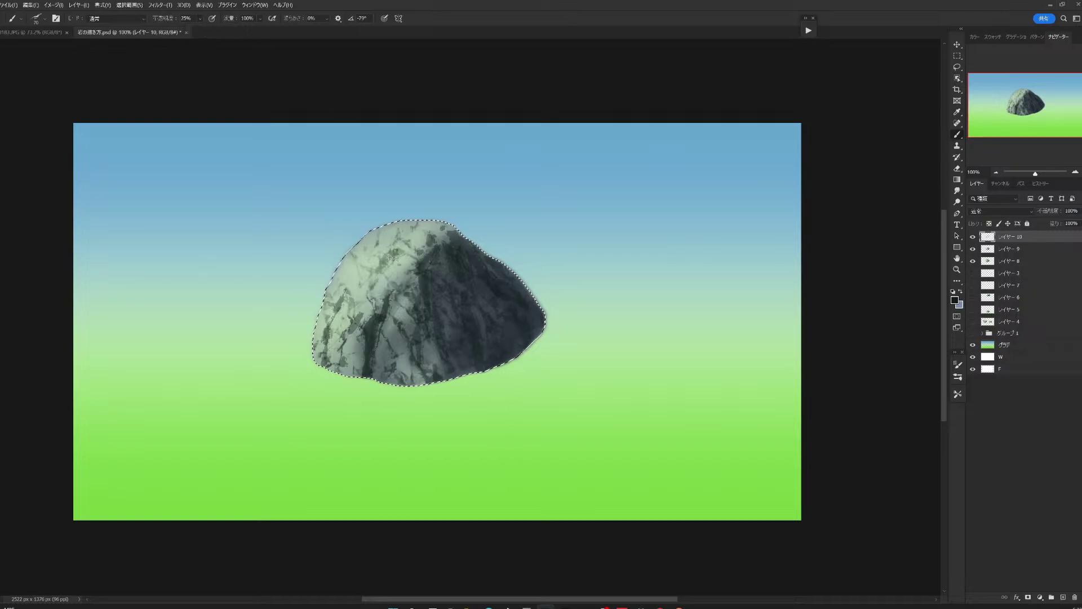
pyautogui.moveTo(357, 259)
pyautogui.mouseDown()
pyautogui.moveTo(368, 245)
pyautogui.moveTo(381, 304)
pyautogui.moveTo(354, 370)
pyautogui.mouseUp()
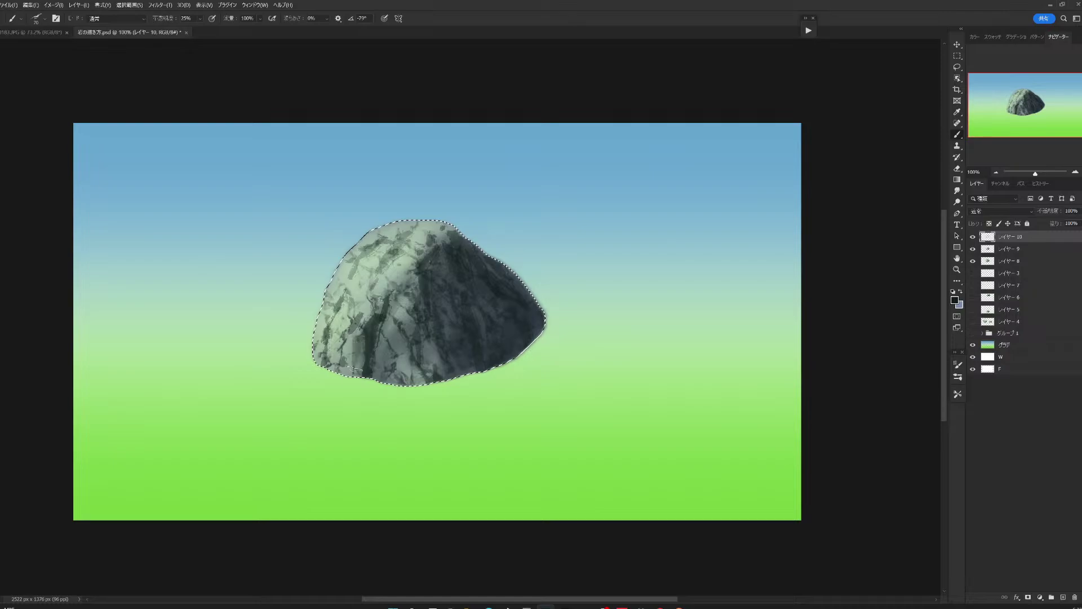
pyautogui.moveTo(431, 354); pyautogui.dragTo(429, 338)
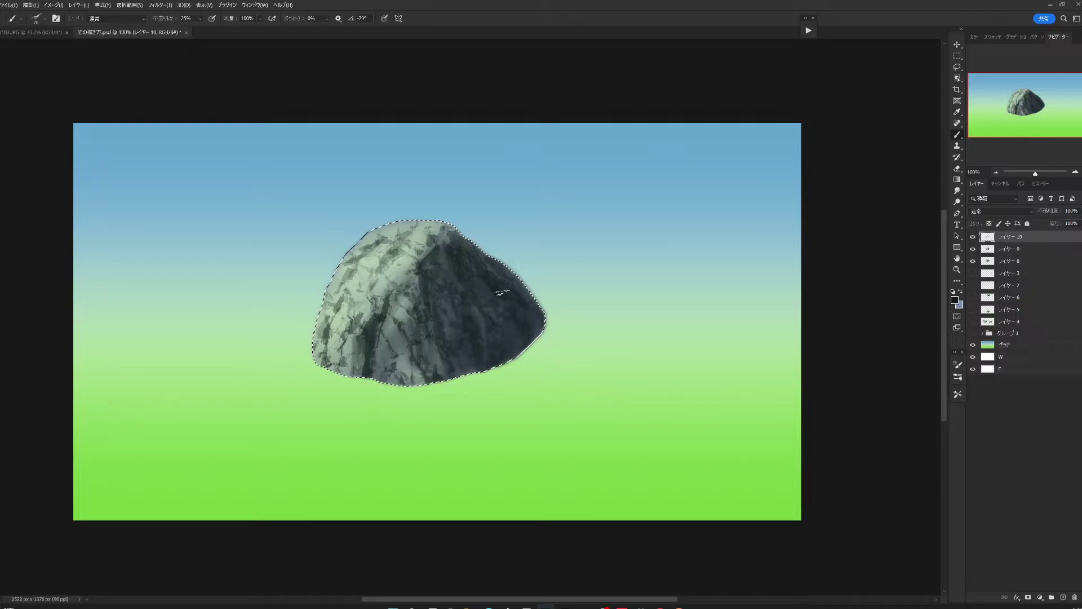
pyautogui.keyDown('alt'); pyautogui.click(407, 257); pyautogui.keyUp('alt')
pyautogui.click(1065, 596)
# Brighten the rock texture with light strokes in the sampled grey-green.
pyautogui.click(955, 302)
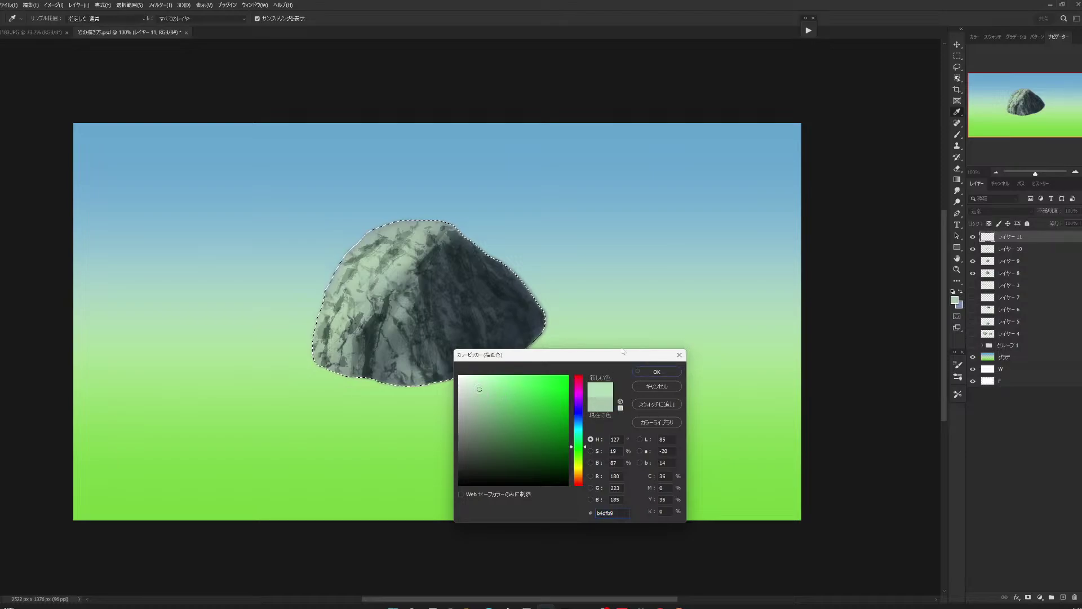
pyautogui.click(657, 371)
pyautogui.press('b')
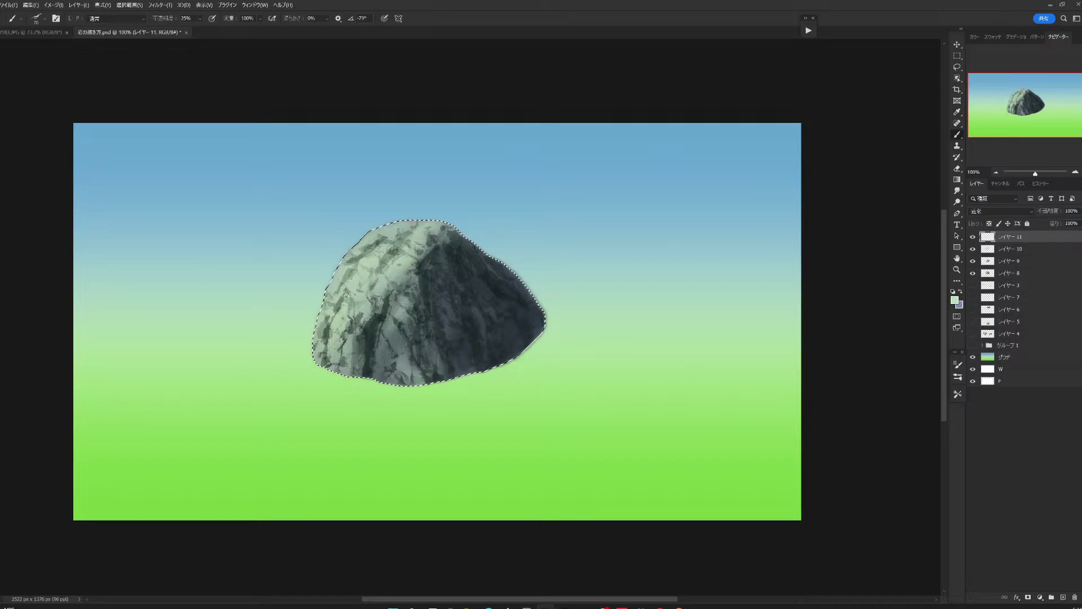
pyautogui.moveTo(420, 254)
pyautogui.mouseDown()
pyautogui.moveTo(389, 318)
pyautogui.moveTo(400, 350)
pyautogui.moveTo(355, 327)
pyautogui.mouseUp()
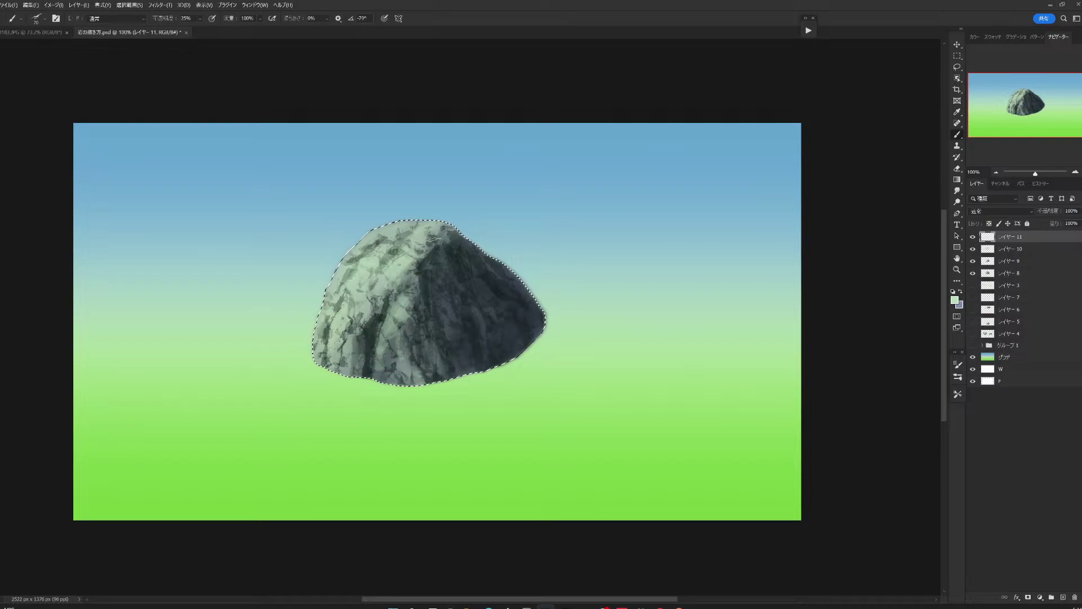
pyautogui.moveTo(420, 301)
pyautogui.mouseDown()
pyautogui.moveTo(375, 355)
pyautogui.moveTo(355, 346)
pyautogui.mouseUp()
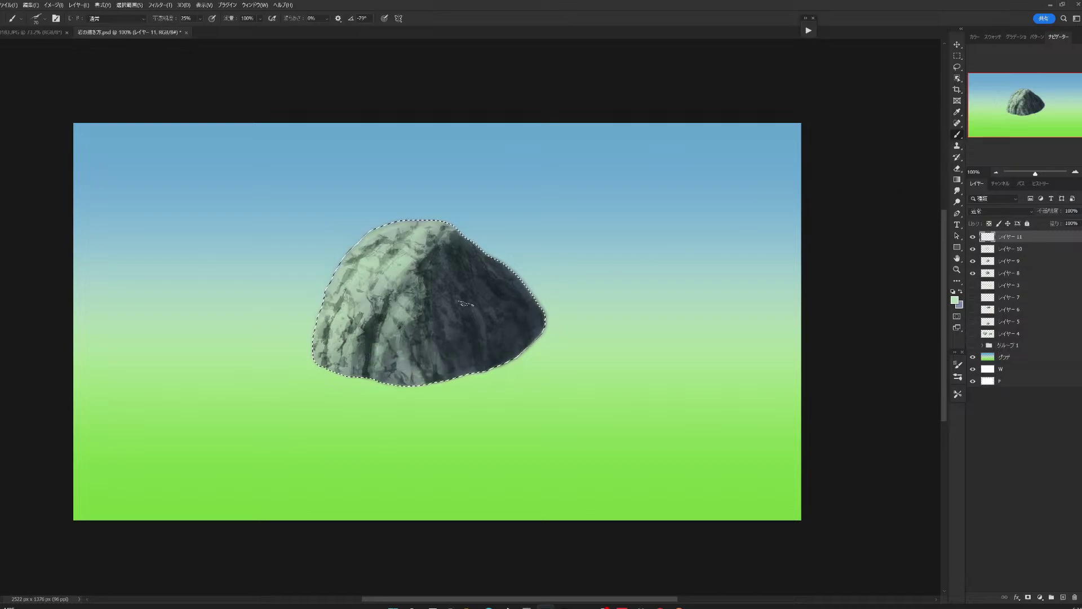
# Switch to a different brush preset at size 30 and sample the rock's pale green-grey.
pyautogui.click(958, 395)
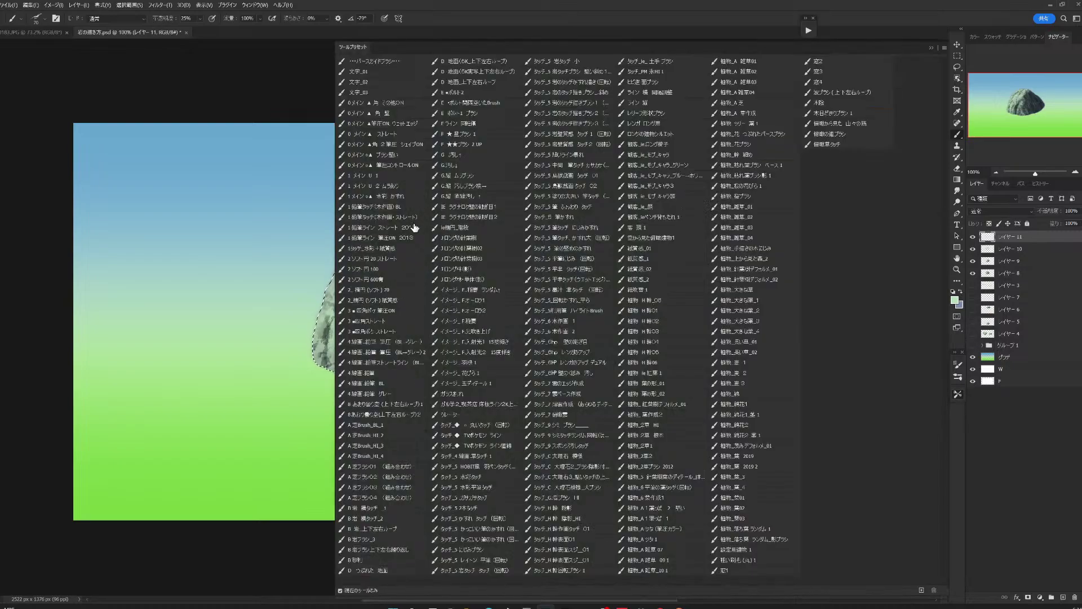
pyautogui.click(409, 186)
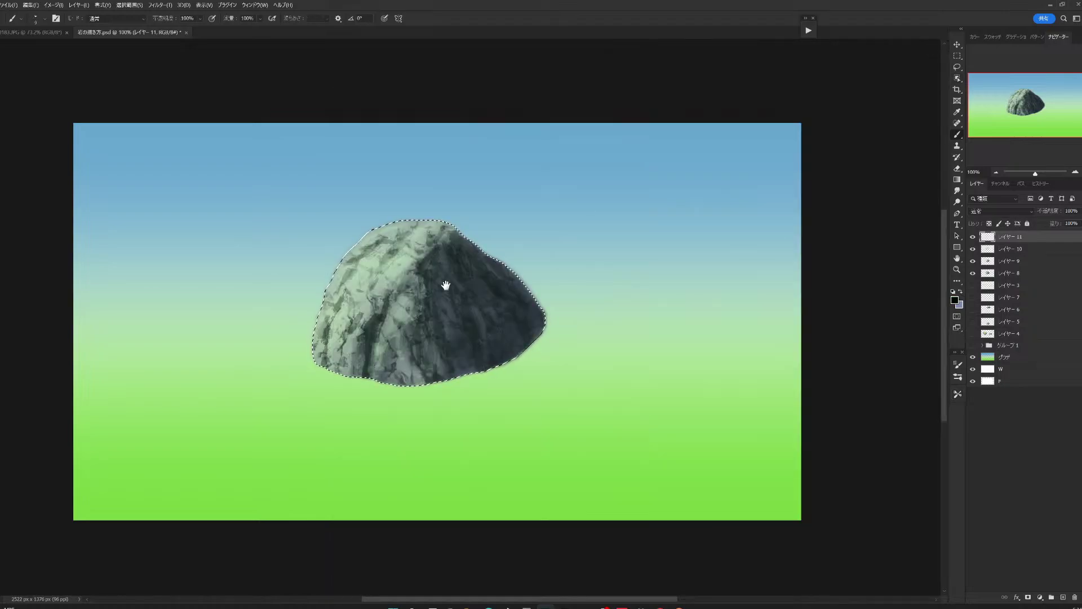
pyautogui.moveTo(446, 286); pyautogui.dragTo(446, 324)
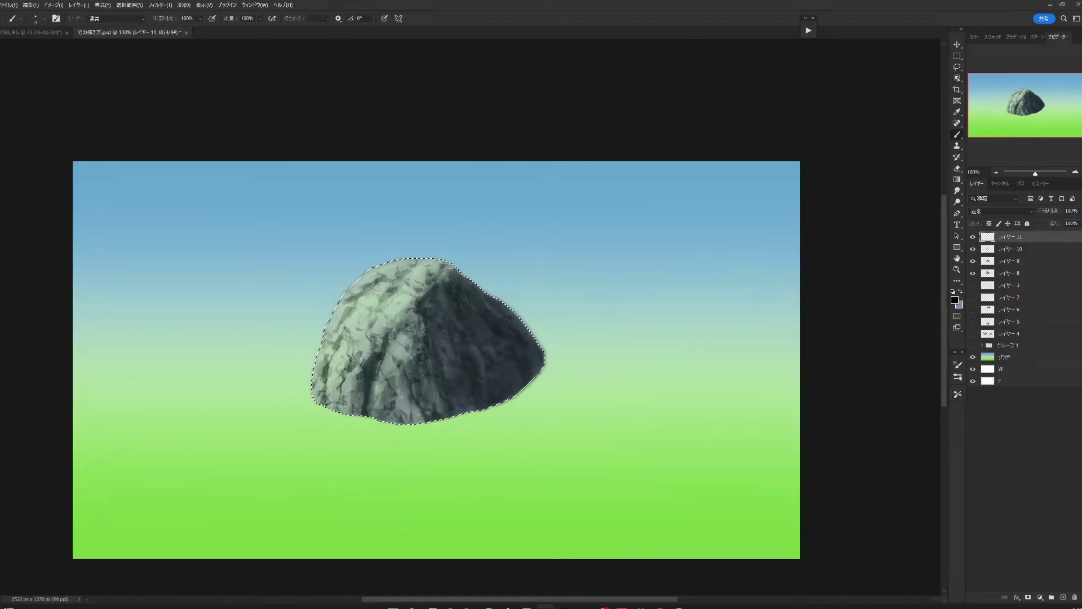
pyautogui.keyDown('alt'); pyautogui.click(398, 302); pyautogui.keyUp('alt')
pyautogui.press(']')
pyautogui.press(']')
pyautogui.press(']')
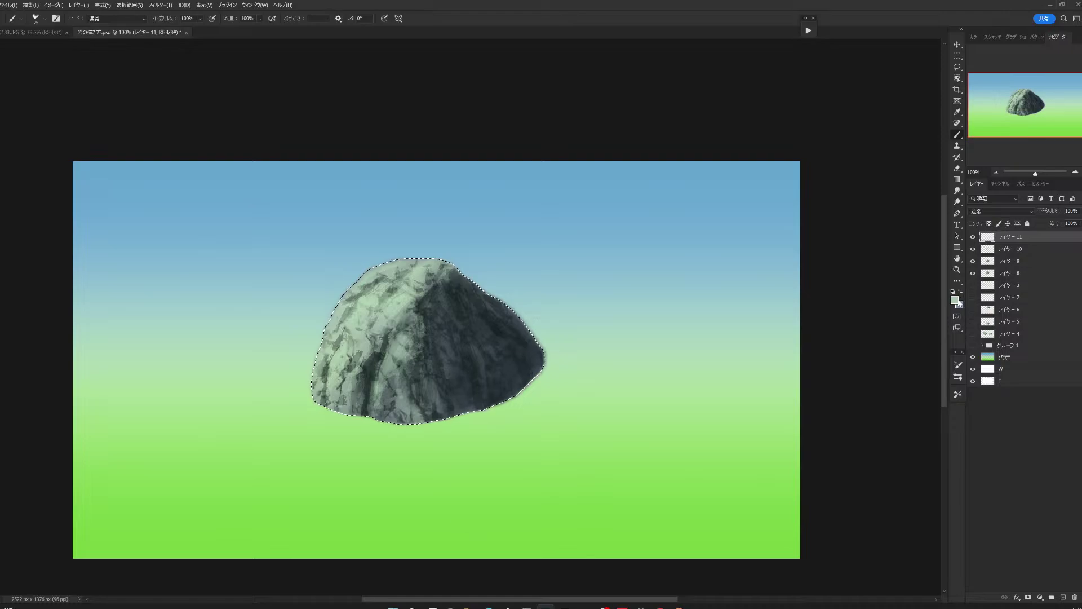
# Set light green c5eccc and paint highlights on the rock's upper face near the top edge.
pyautogui.click(956, 300)
pyautogui.click(477, 385)
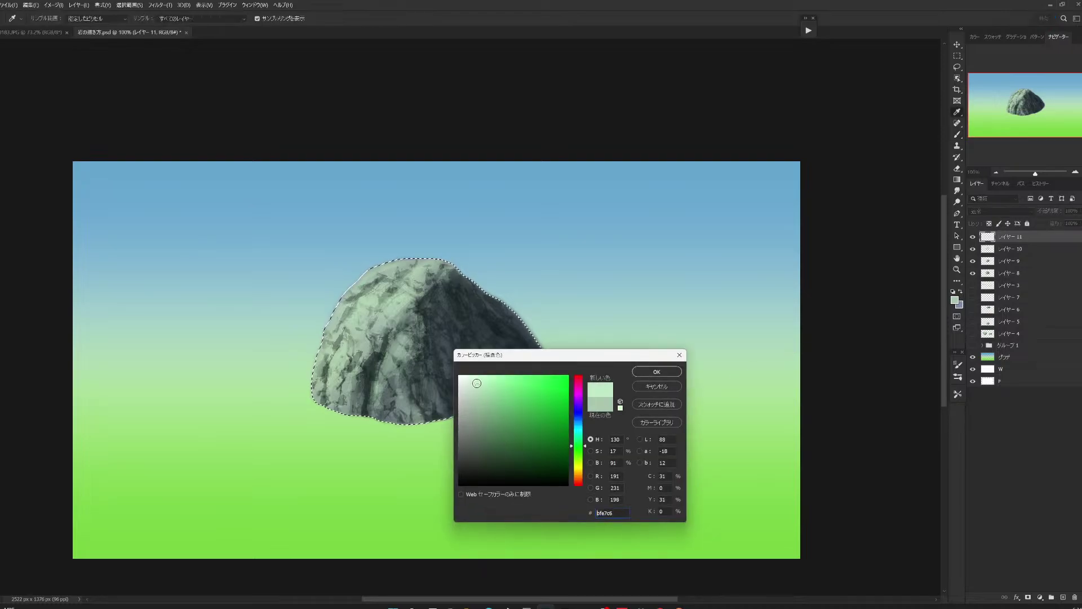
pyautogui.moveTo(477, 384); pyautogui.dragTo(477, 383)
pyautogui.click(653, 371)
pyautogui.press('b')
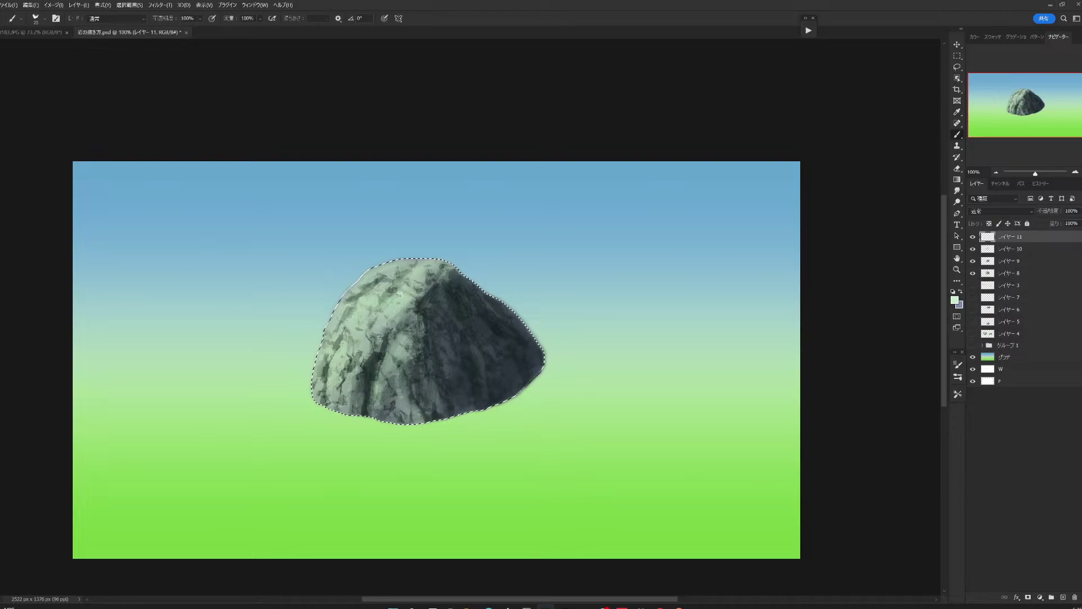
pyautogui.moveTo(399, 293); pyautogui.dragTo(391, 299)
pyautogui.moveTo(402, 294)
pyautogui.mouseDown()
pyautogui.moveTo(428, 264)
pyautogui.moveTo(400, 295)
pyautogui.mouseUp()
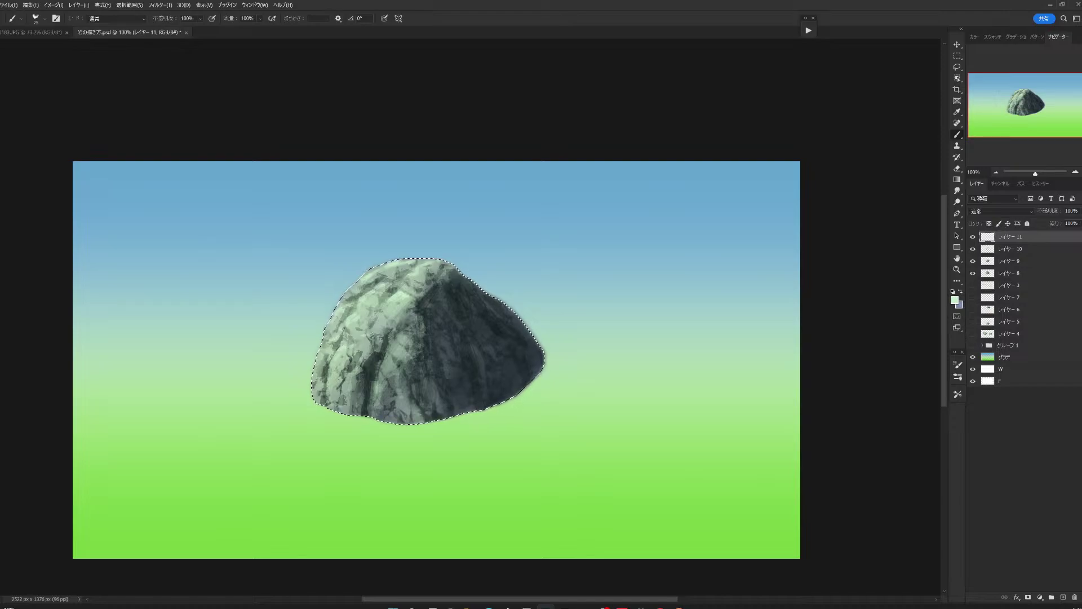
# Lighten the upper-left face, clear the selection, and highlight the rock's top edge.
pyautogui.moveTo(338, 311)
pyautogui.mouseDown()
pyautogui.moveTo(386, 325)
pyautogui.moveTo(368, 319)
pyautogui.mouseUp()
pyautogui.hotkey('ctrl', 'd')
pyautogui.moveTo(441, 259)
pyautogui.mouseDown()
pyautogui.moveTo(381, 267)
pyautogui.moveTo(345, 295)
pyautogui.mouseUp()
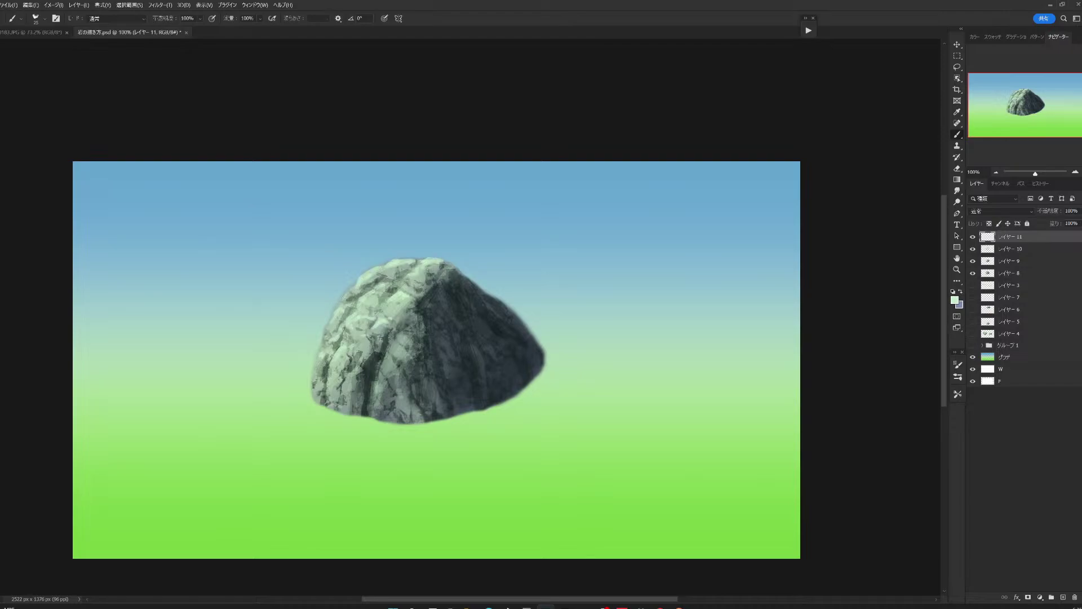
# Dab small light highlights near the rock's peak and on its lit face at about 51% opacity.
pyautogui.moveTo(444, 261); pyautogui.dragTo(406, 279)
pyautogui.moveTo(399, 317); pyautogui.dragTo(412, 311)
pyautogui.click(415, 312)
pyautogui.moveTo(401, 322); pyautogui.dragTo(395, 311)
pyautogui.moveTo(371, 352); pyautogui.dragTo(354, 334)
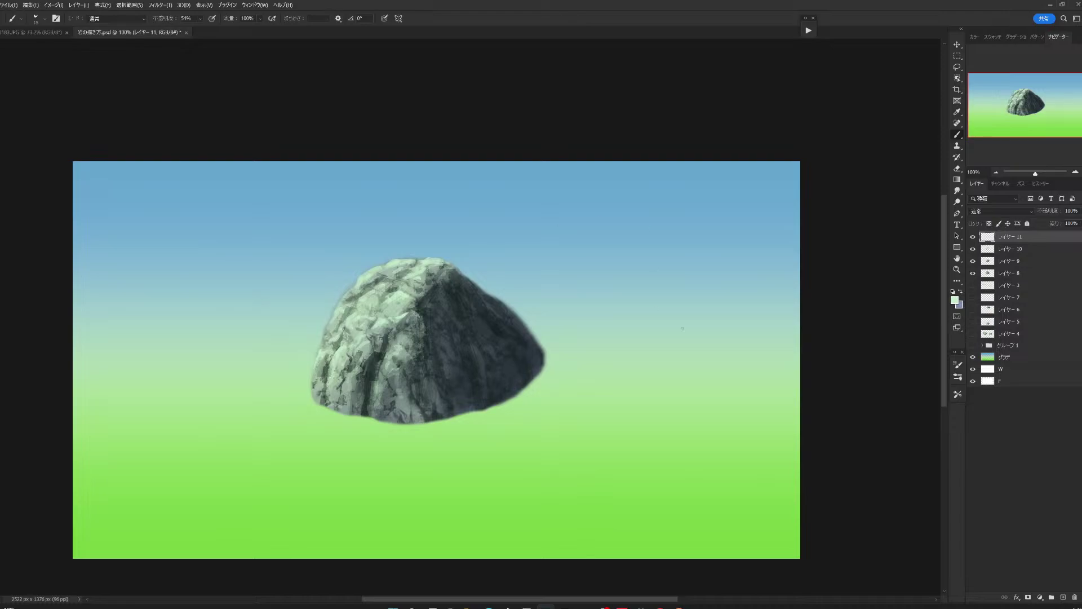
# Choose a dark blue and paint a rim light along the rock's upper-right and right side.
pyautogui.click(955, 301)
pyautogui.click(578, 417)
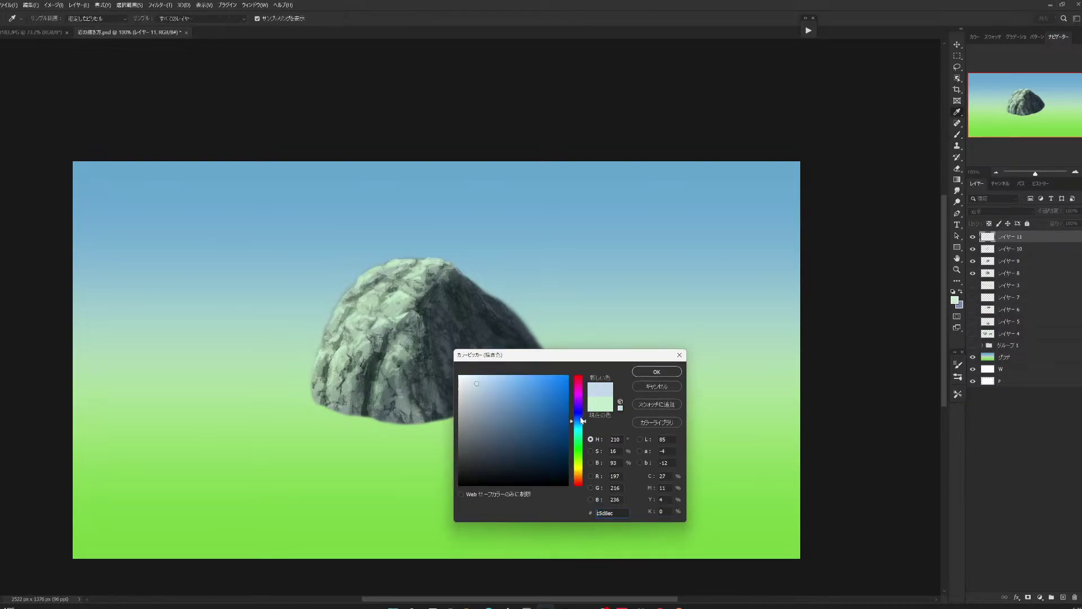
pyautogui.moveTo(522, 408); pyautogui.dragTo(537, 425)
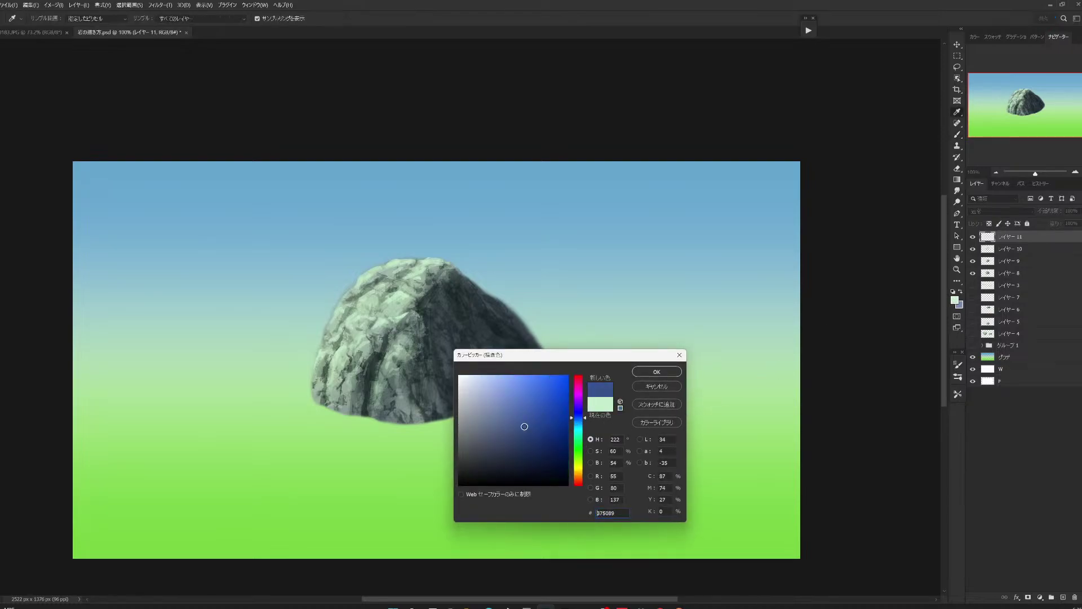
pyautogui.click(643, 373)
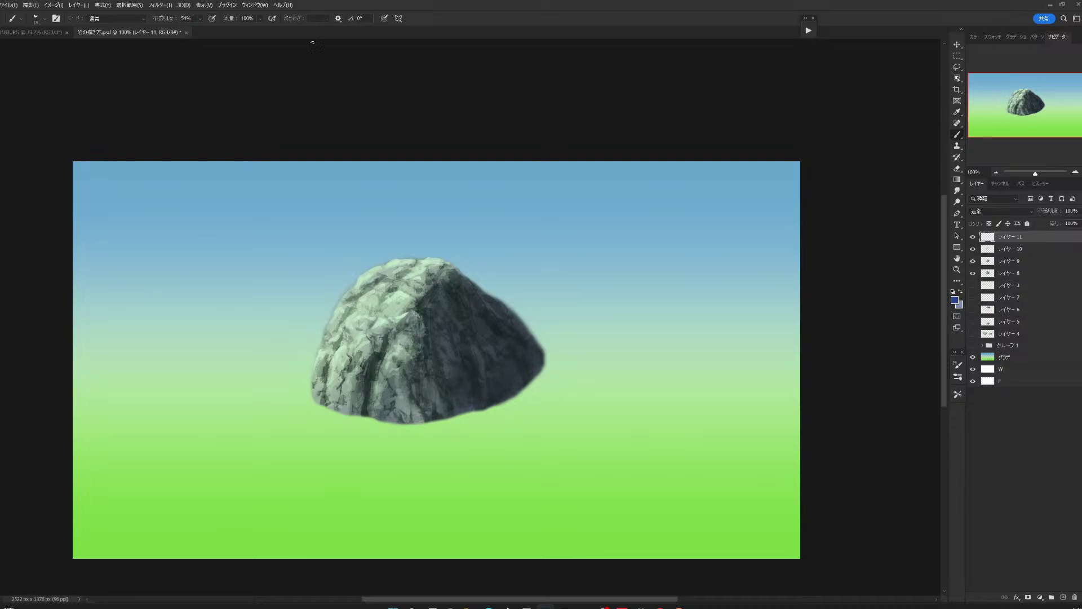
pyautogui.moveTo(477, 287); pyautogui.dragTo(541, 354)
pyautogui.moveTo(489, 328); pyautogui.dragTo(500, 334)
# Lower the brush opacity to 40% and switch to a slightly lighter blue.
pyautogui.moveTo(203, 31); pyautogui.dragTo(199, 31)
pyautogui.click(955, 299)
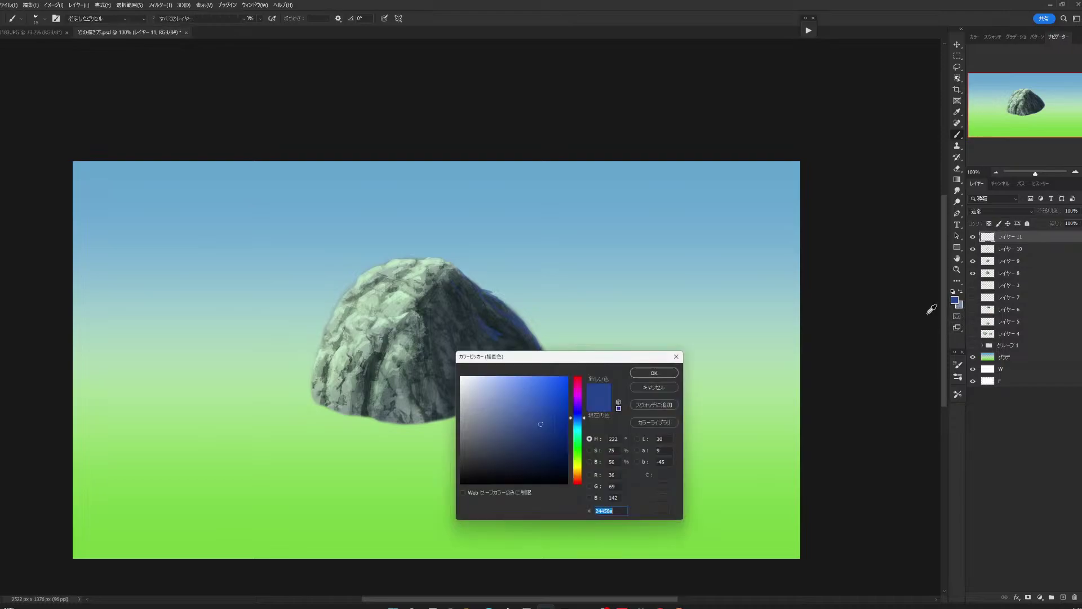
pyautogui.click(532, 416)
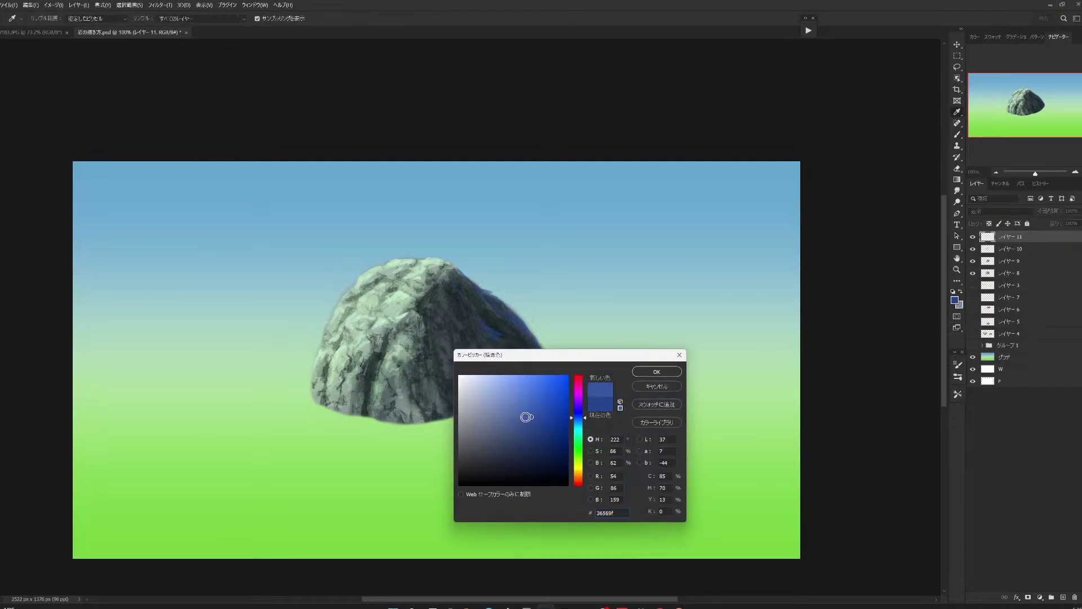
pyautogui.click(646, 372)
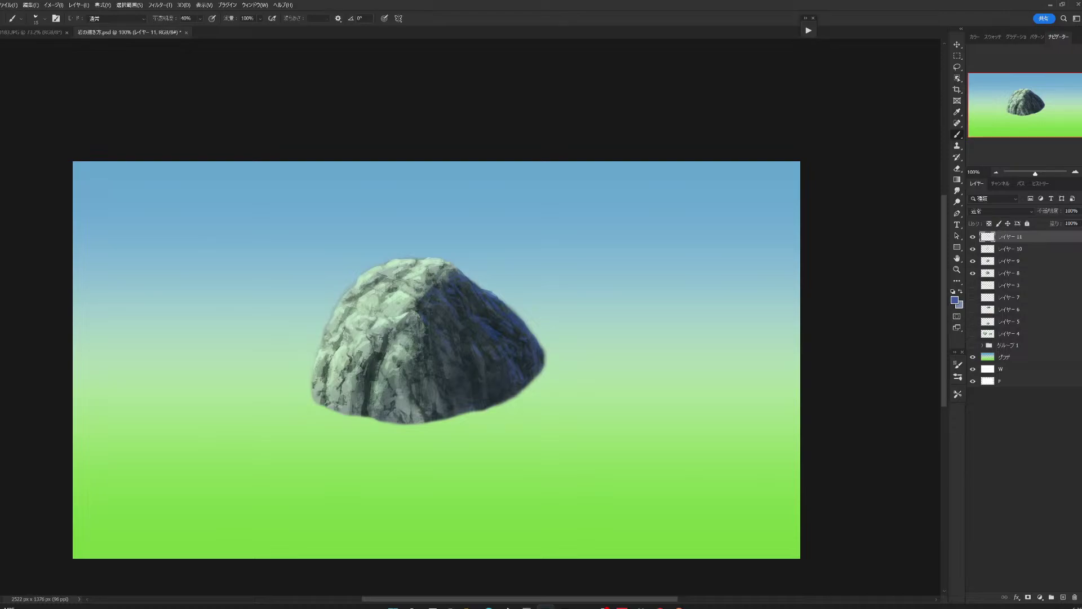
# Sample the rock's light grey-green colour and zoom out to 66.7% to see the whole image.
pyautogui.keyDown('alt'); pyautogui.click(388, 364); pyautogui.keyUp('alt')
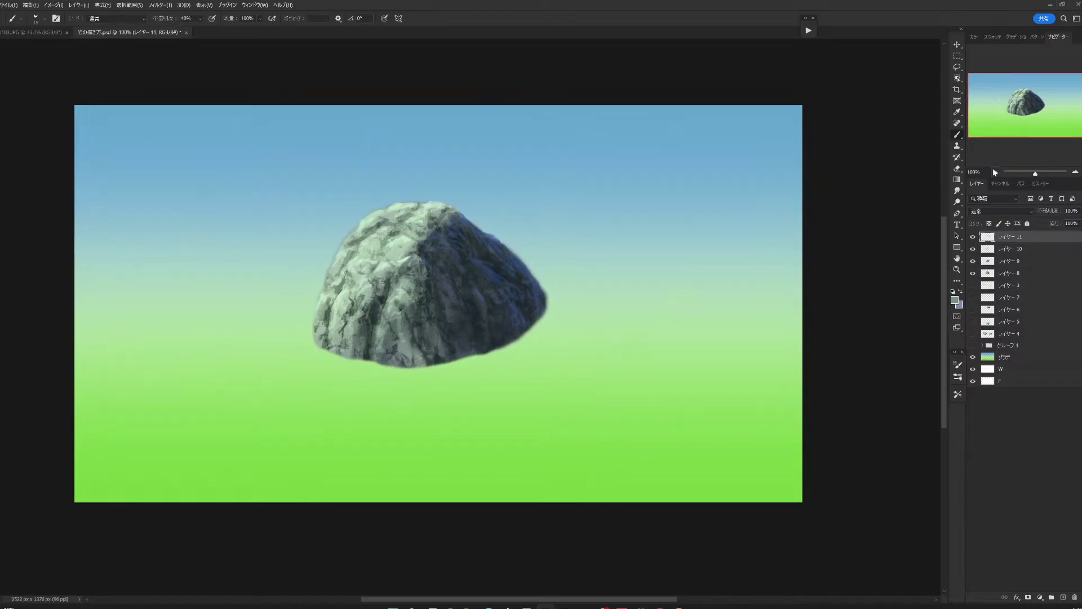
pyautogui.click(995, 172)
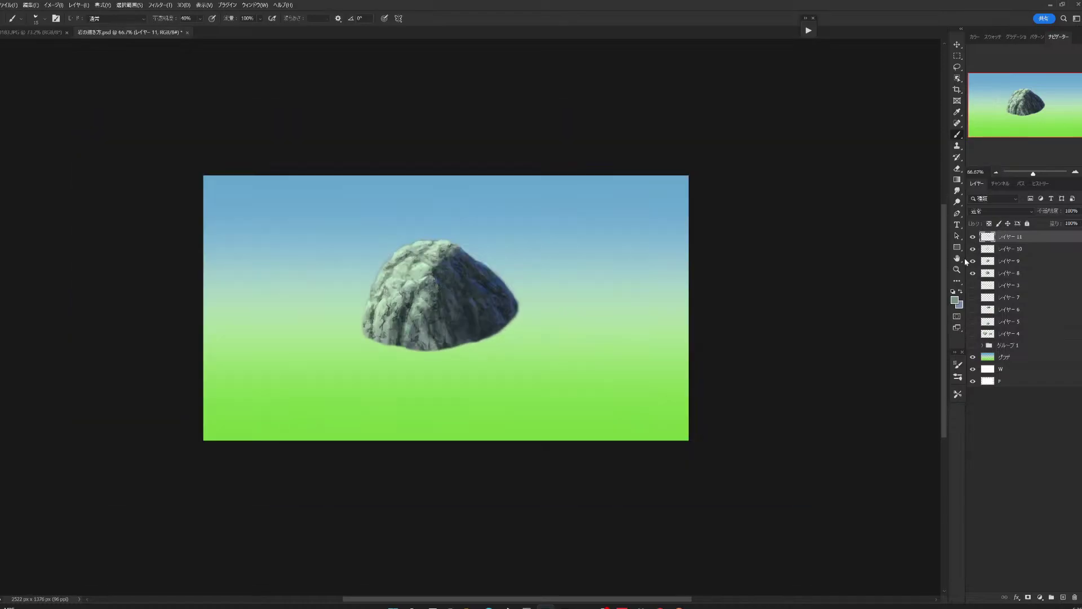
pyautogui.click(957, 259)
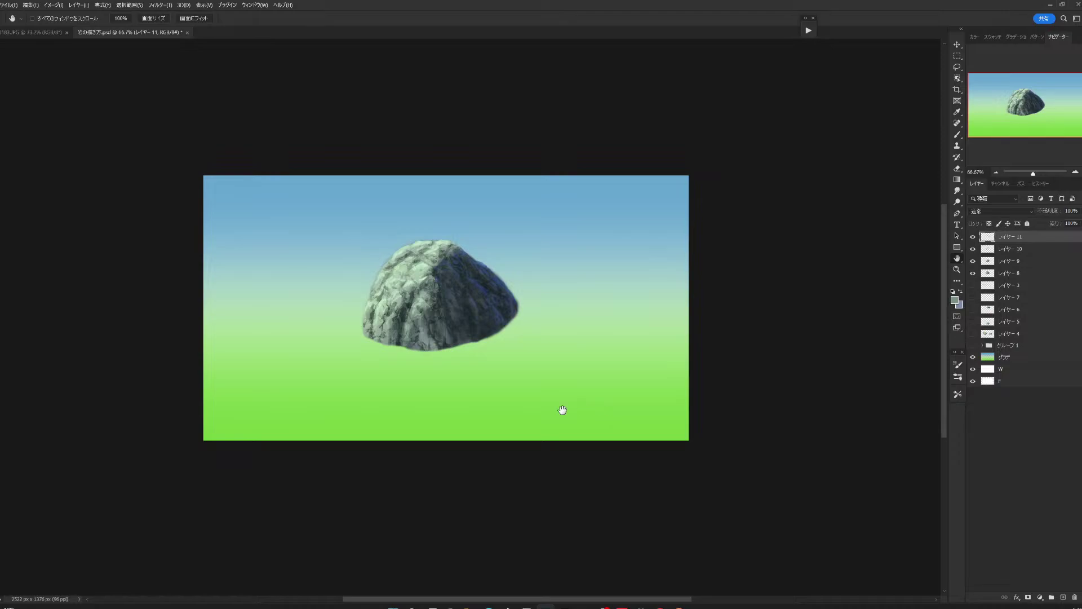
pyautogui.scroll(1, 446, 275)
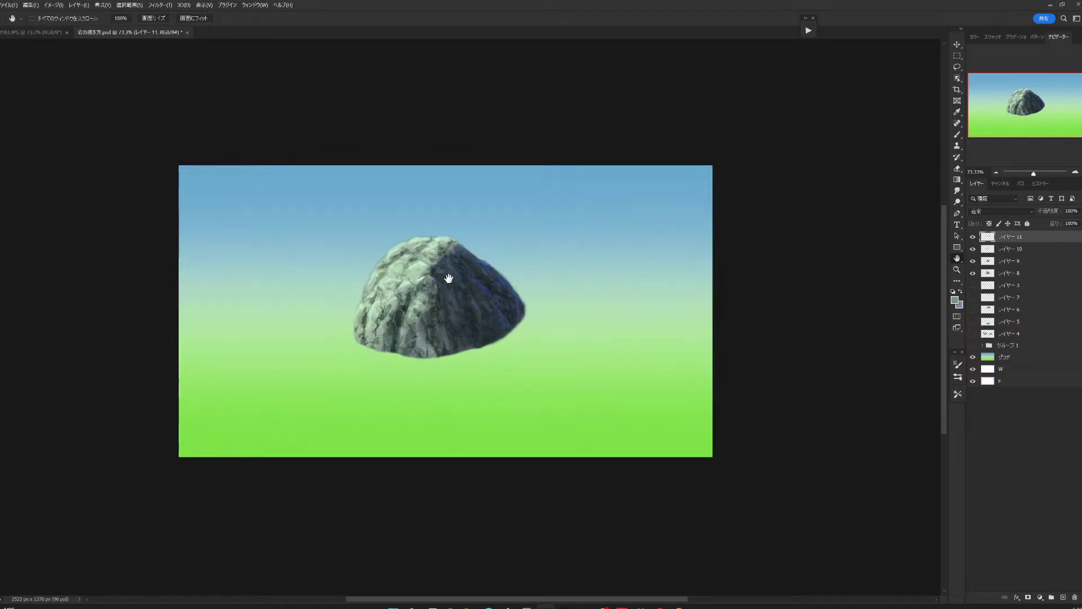
pyautogui.scroll(3, 462, 316)
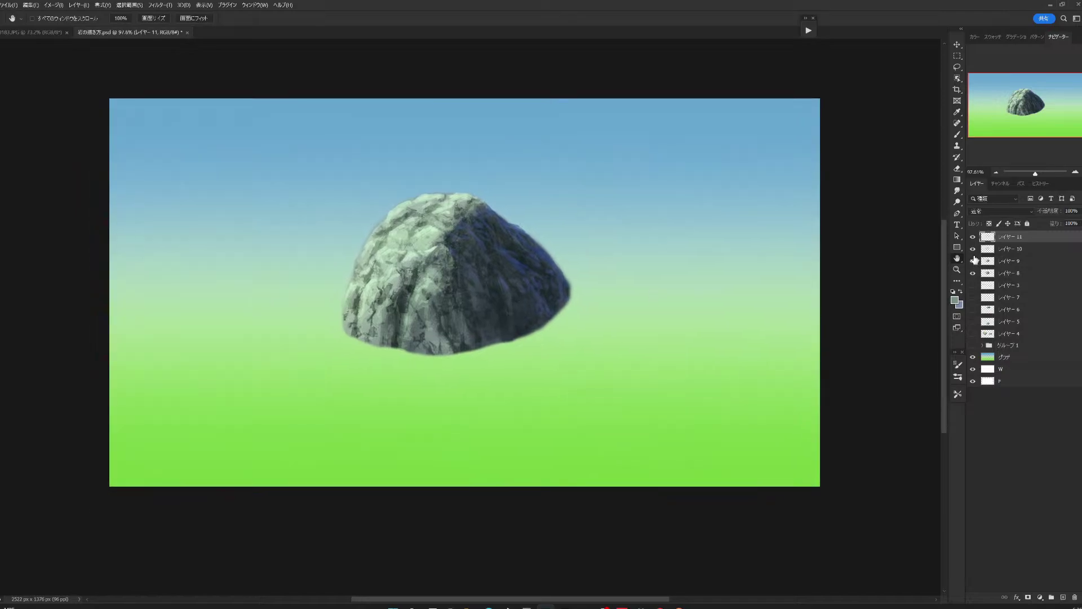
# Toggle layers 10 and 9 to compare the rock with and without its crack texture.
pyautogui.click(973, 250)
pyautogui.click(973, 250)
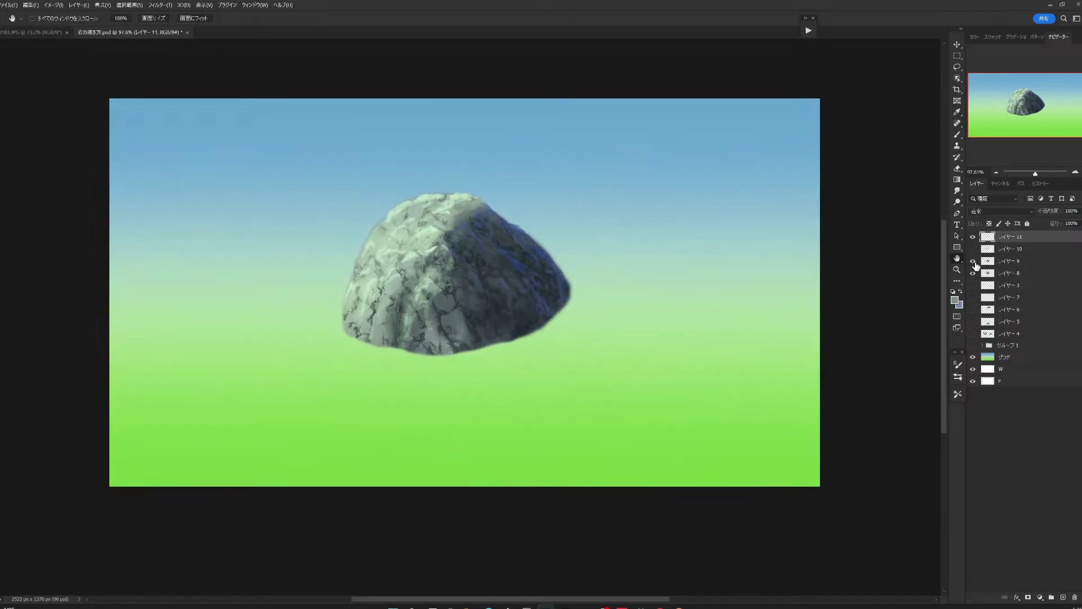
pyautogui.click(974, 261)
pyautogui.click(973, 261)
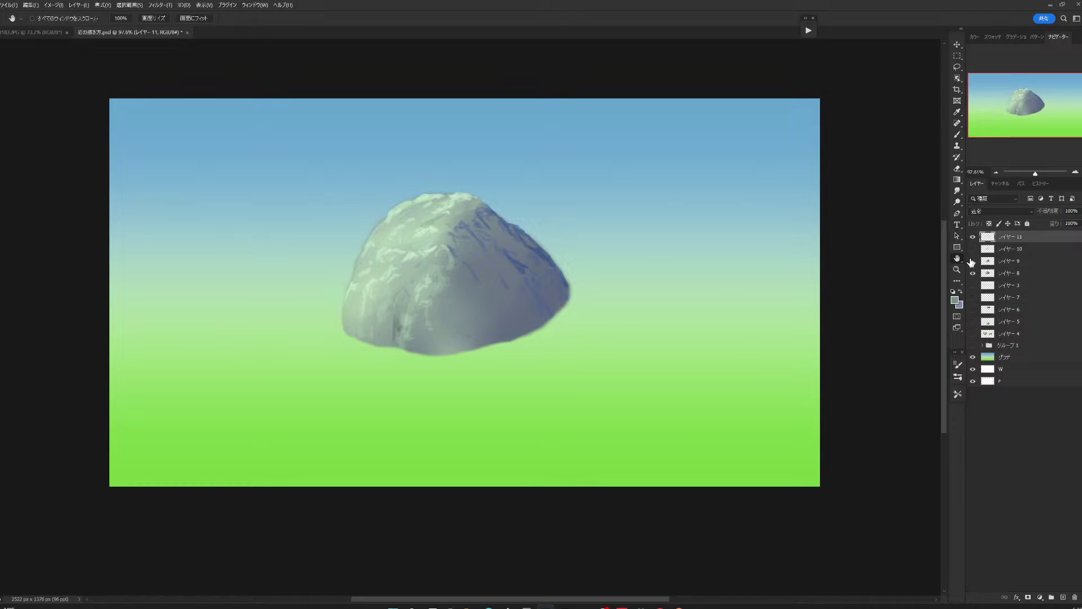
pyautogui.click(973, 262)
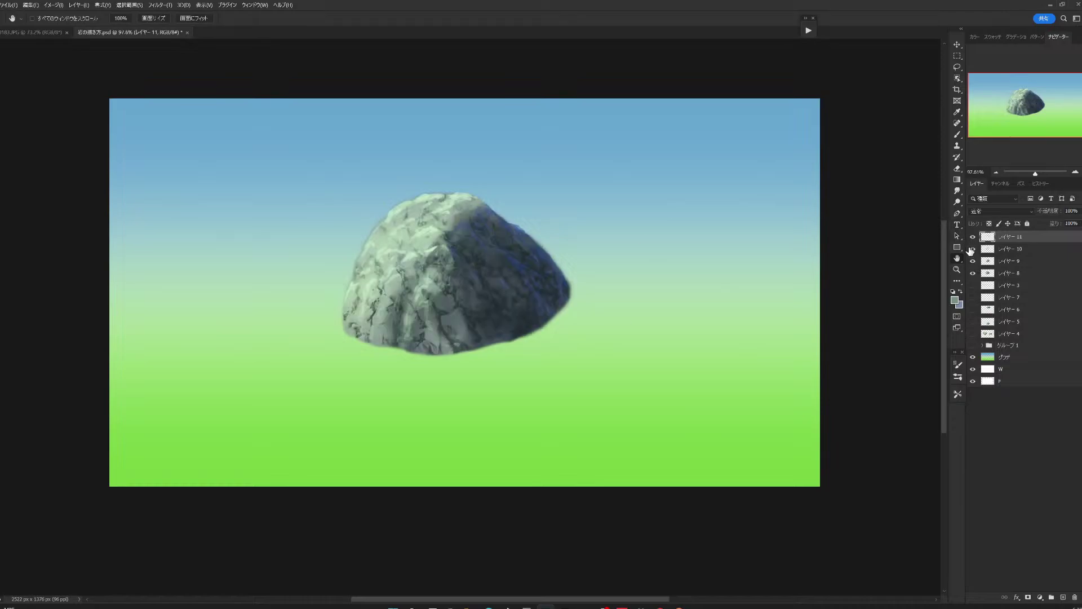
pyautogui.click(972, 249)
pyautogui.click(972, 250)
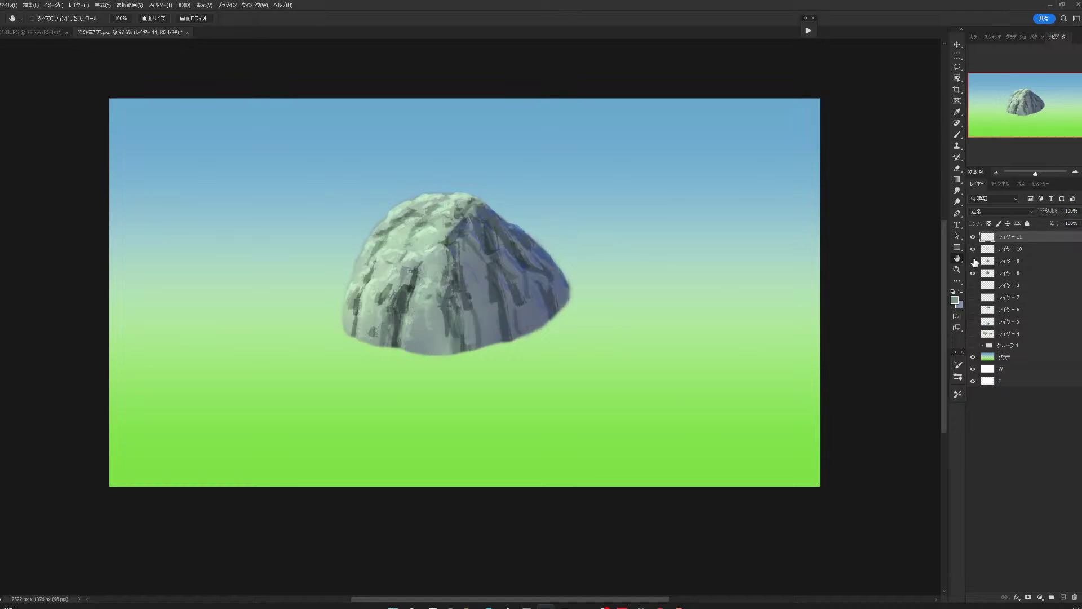
# Restore both texture layers and gather layers 8–11 into a new group, グループ 2.
pyautogui.click(973, 251)
pyautogui.click(973, 251)
pyautogui.click(973, 251)
pyautogui.click(973, 252)
pyautogui.click(973, 261)
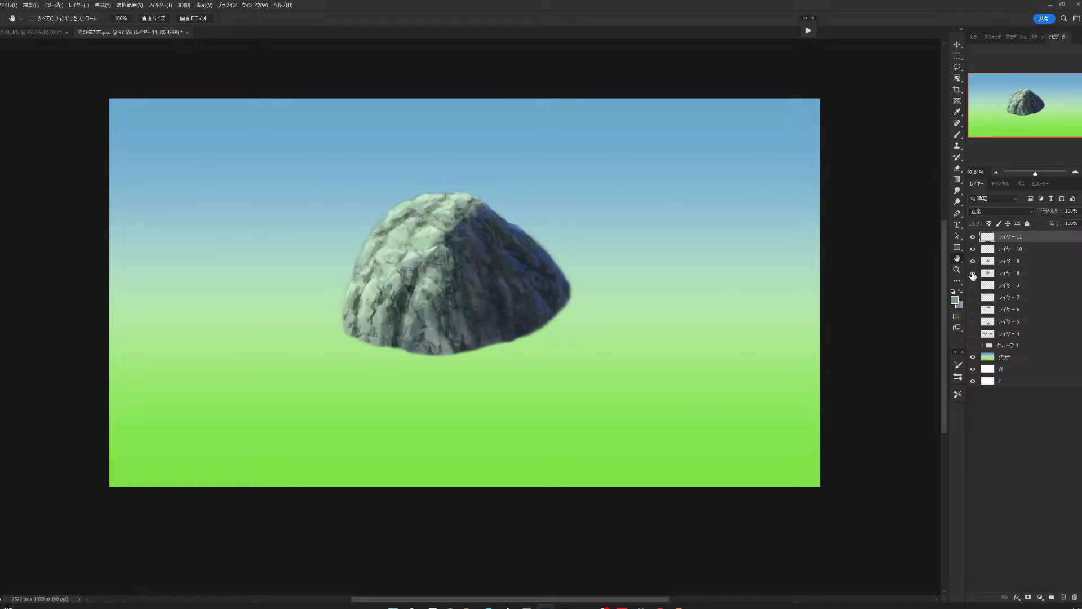
pyautogui.keyDown('shift'); pyautogui.click(1009, 273); pyautogui.keyUp('shift')
pyautogui.moveTo(1009, 273)
pyautogui.mouseDown()
pyautogui.moveTo(1063, 600)
pyautogui.moveTo(1052, 597)
pyautogui.mouseUp()
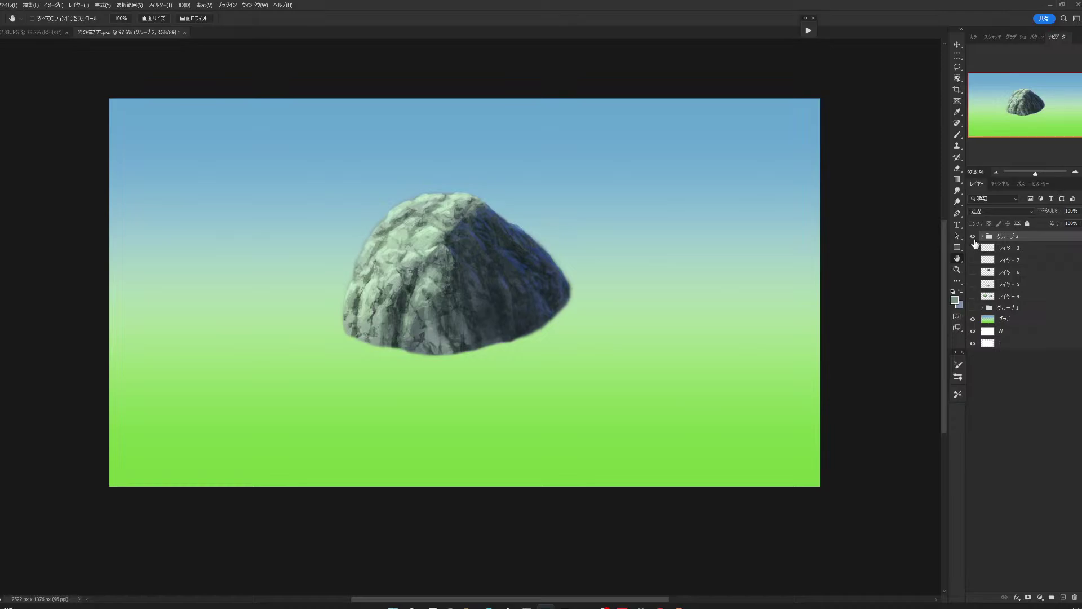
pyautogui.scroll(1, 372, 345)
pyautogui.scroll(1, 372, 345)
pyautogui.moveTo(467, 320)
pyautogui.mouseDown()
pyautogui.moveTo(466, 367)
pyautogui.moveTo(455, 368)
pyautogui.mouseUp()
pyautogui.scroll(1, 456, 368)
pyautogui.scroll(1, 458, 369)
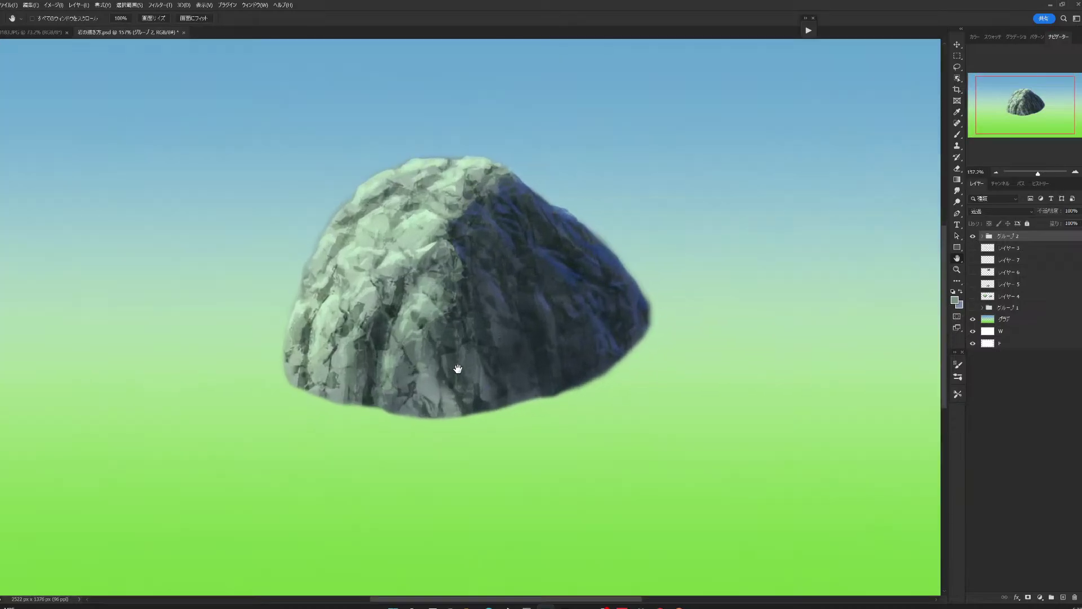
pyautogui.scroll(1, 458, 369)
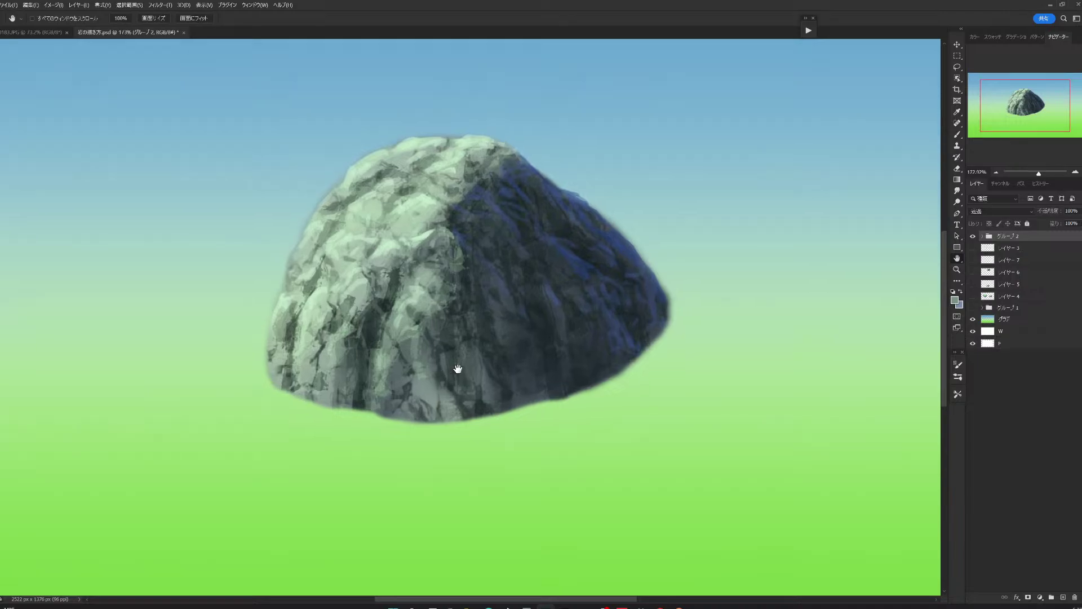
pyautogui.scroll(-1, 458, 369)
pyautogui.scroll(-2, 458, 369)
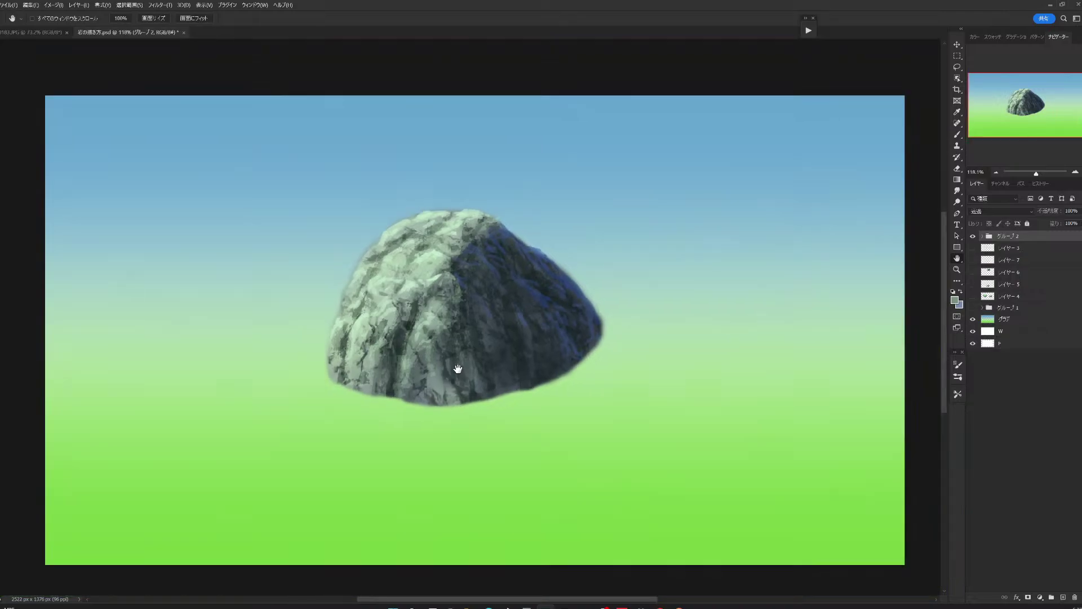
pyautogui.scroll(-1, 458, 369)
pyautogui.scroll(-1, 458, 369)
pyautogui.moveTo(458, 369); pyautogui.dragTo(454, 357)
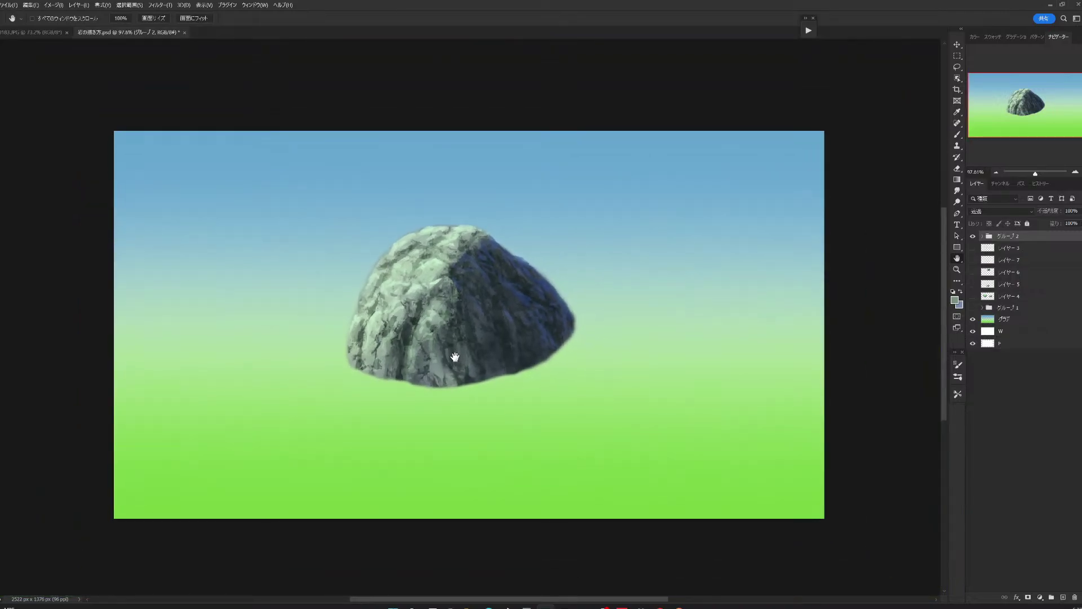
# Hide グループ2 and show レイヤー3, 7, 6, 5 and 4 with the other rocks.
pyautogui.click(973, 237)
pyautogui.click(972, 248)
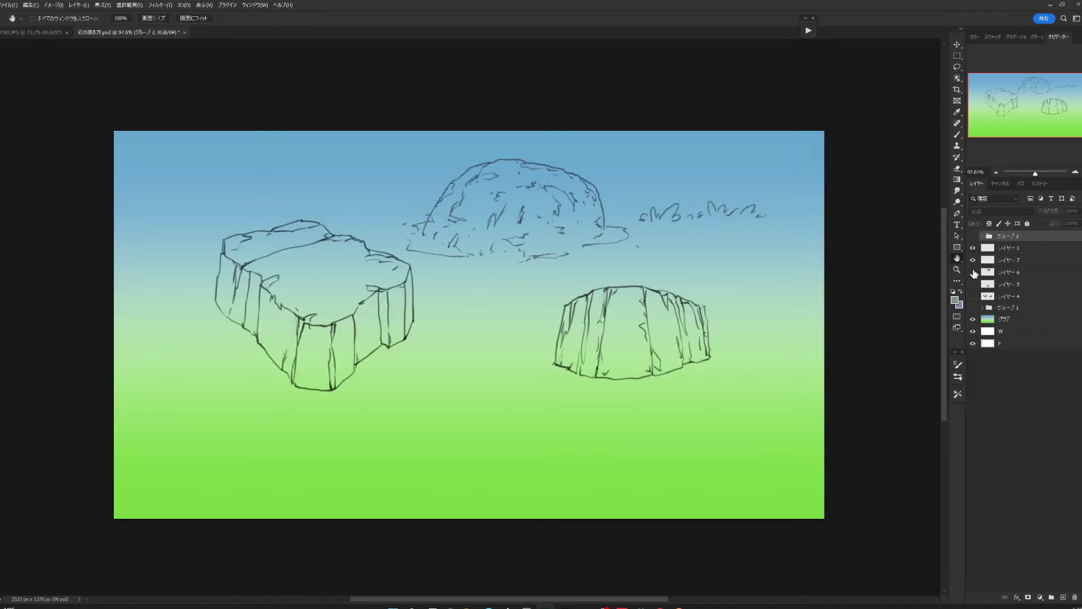
pyautogui.click(973, 273)
pyautogui.click(973, 272)
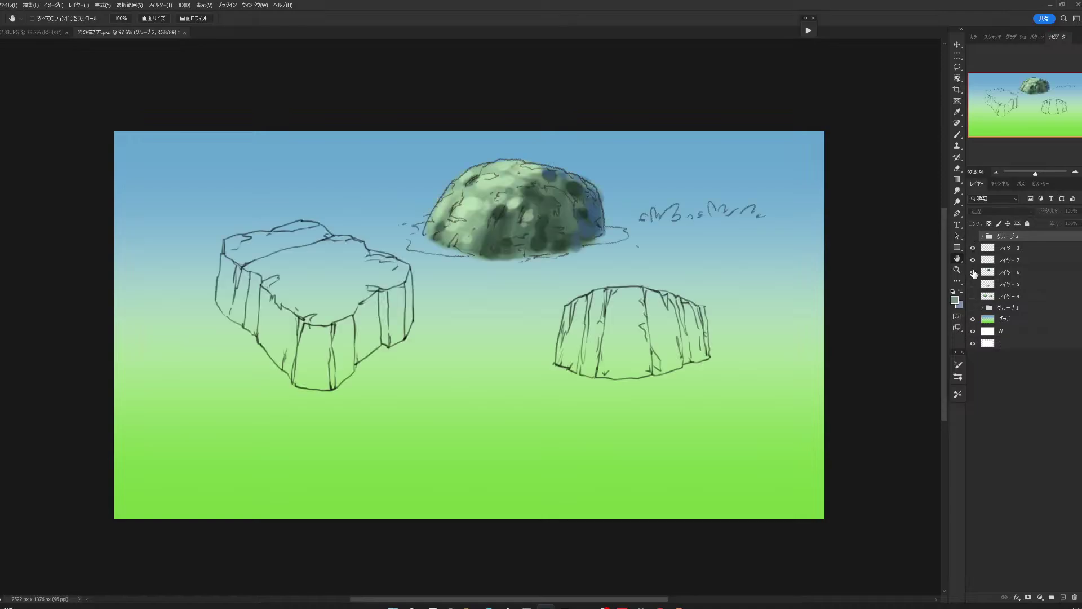
pyautogui.click(973, 285)
pyautogui.click(973, 296)
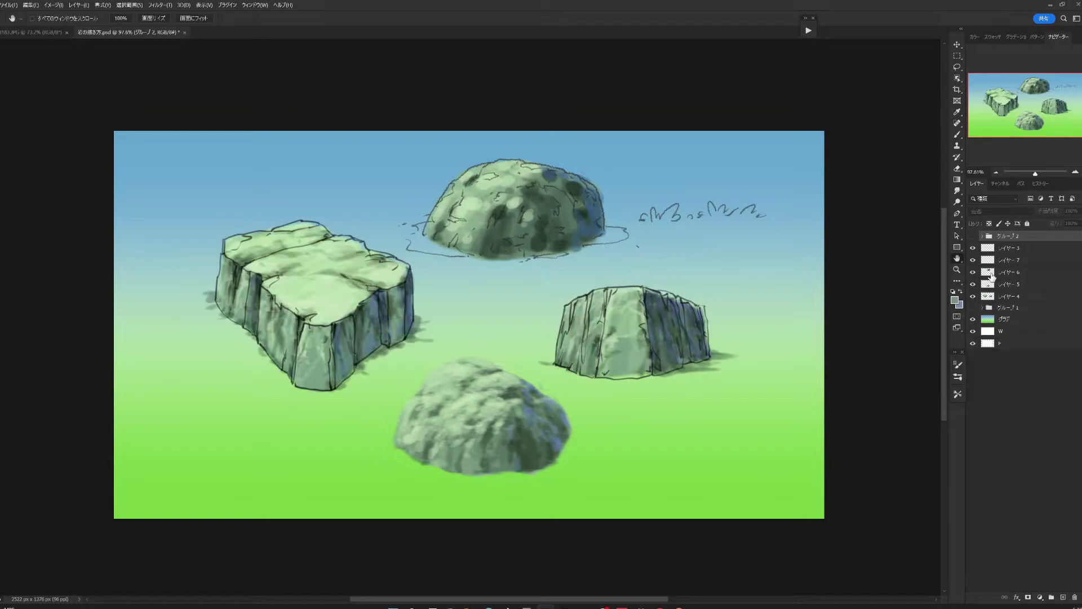
# Hide the レイヤー3 line art over the rocks and show グループ2 again.
pyautogui.click(973, 248)
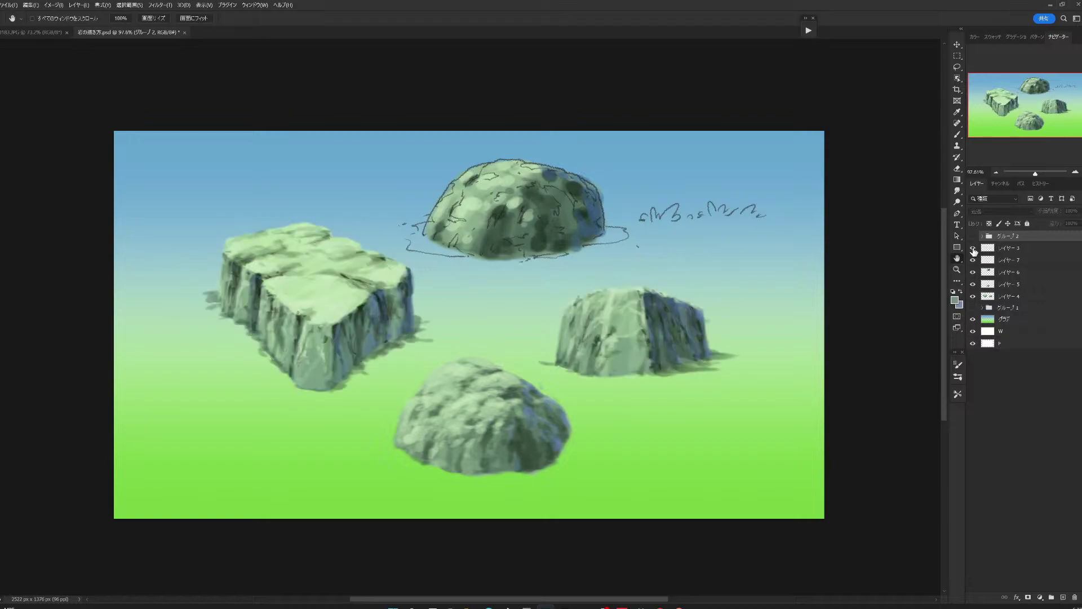
pyautogui.click(973, 248)
pyautogui.click(973, 248)
pyautogui.click(973, 236)
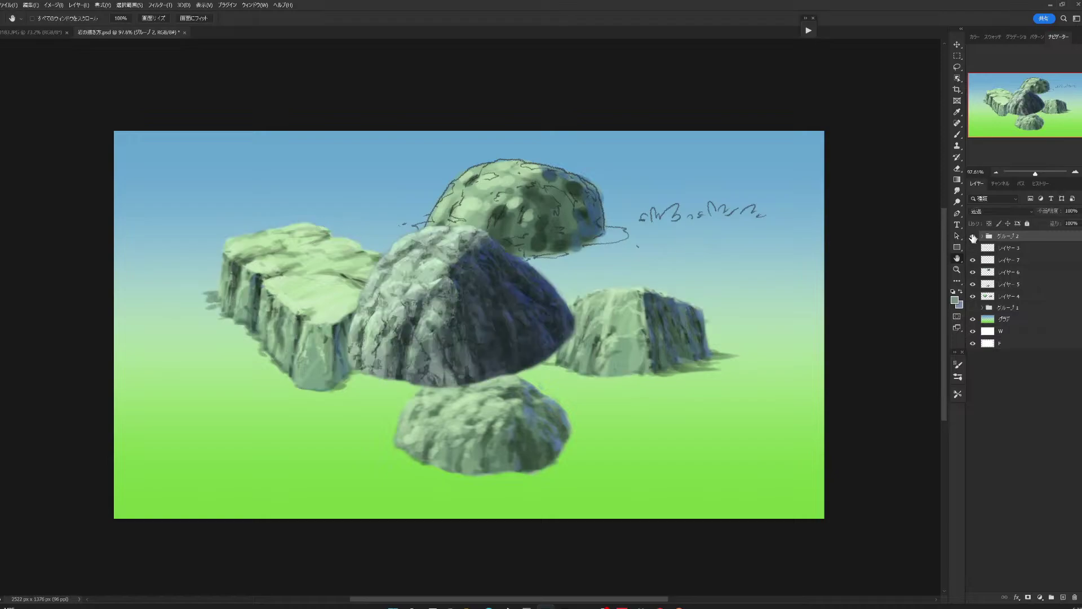
pyautogui.click(973, 236)
pyautogui.click(958, 45)
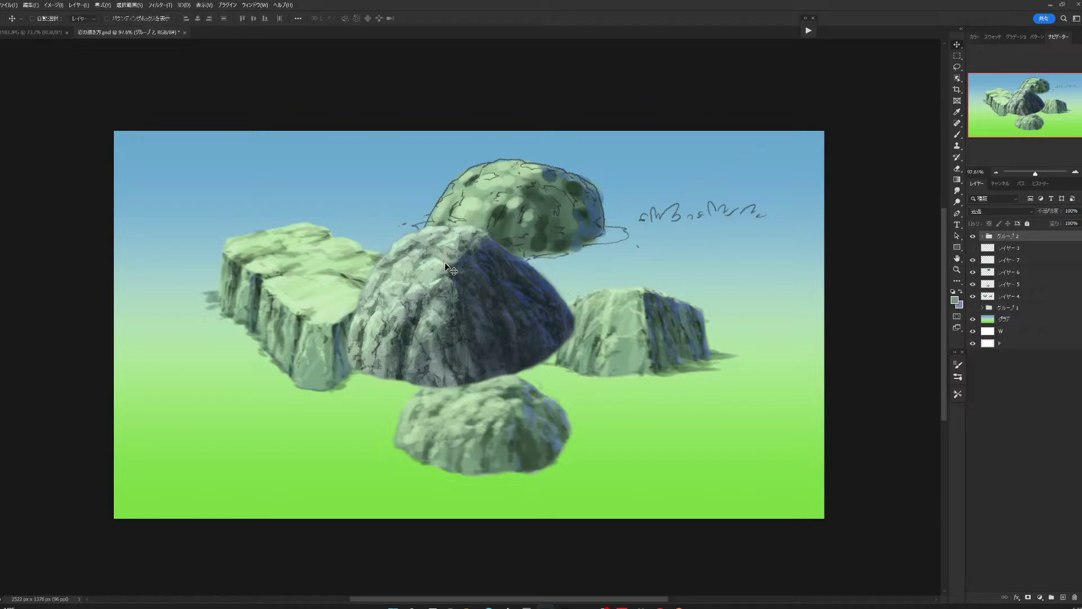
# Move the cracked rock to the lower right beside the other painted rocks.
pyautogui.moveTo(445, 263)
pyautogui.mouseDown()
pyautogui.moveTo(221, 384)
pyautogui.moveTo(693, 386)
pyautogui.moveTo(683, 383)
pyautogui.mouseUp()
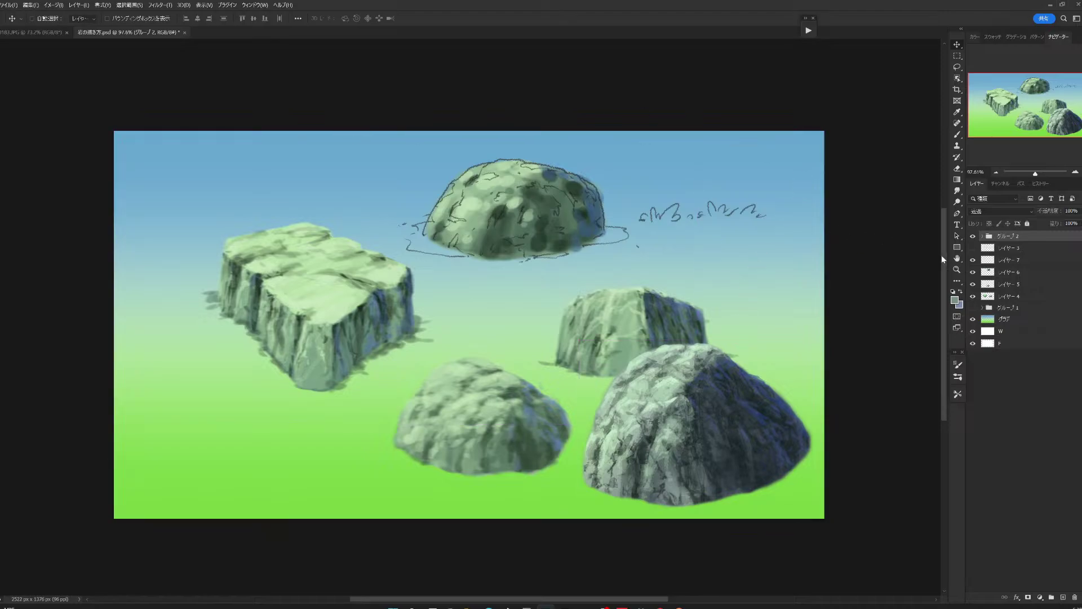
pyautogui.click(957, 258)
pyautogui.moveTo(751, 279); pyautogui.dragTo(746, 273)
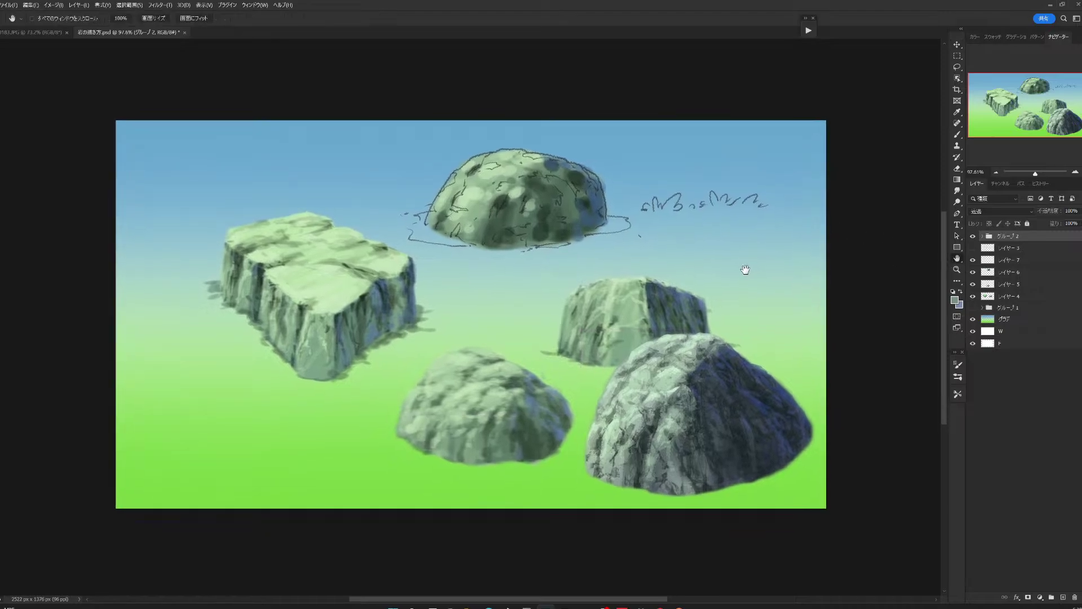
pyautogui.scroll(1, 755, 259)
pyautogui.scroll(1, 780, 253)
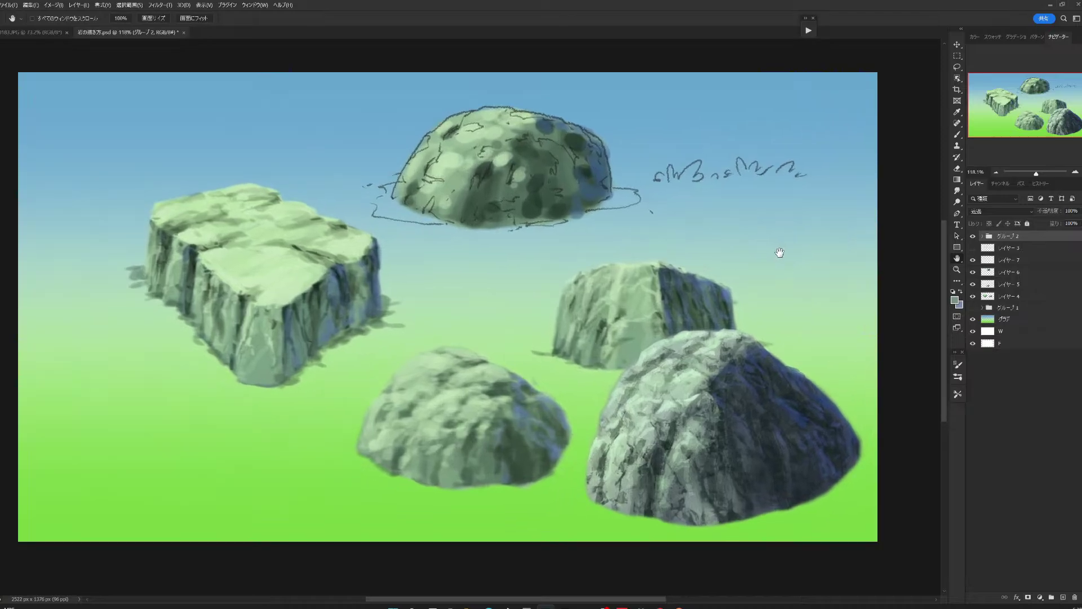
# Adjust the view slightly and save the document with File > Save.
pyautogui.moveTo(778, 252); pyautogui.dragTo(788, 251)
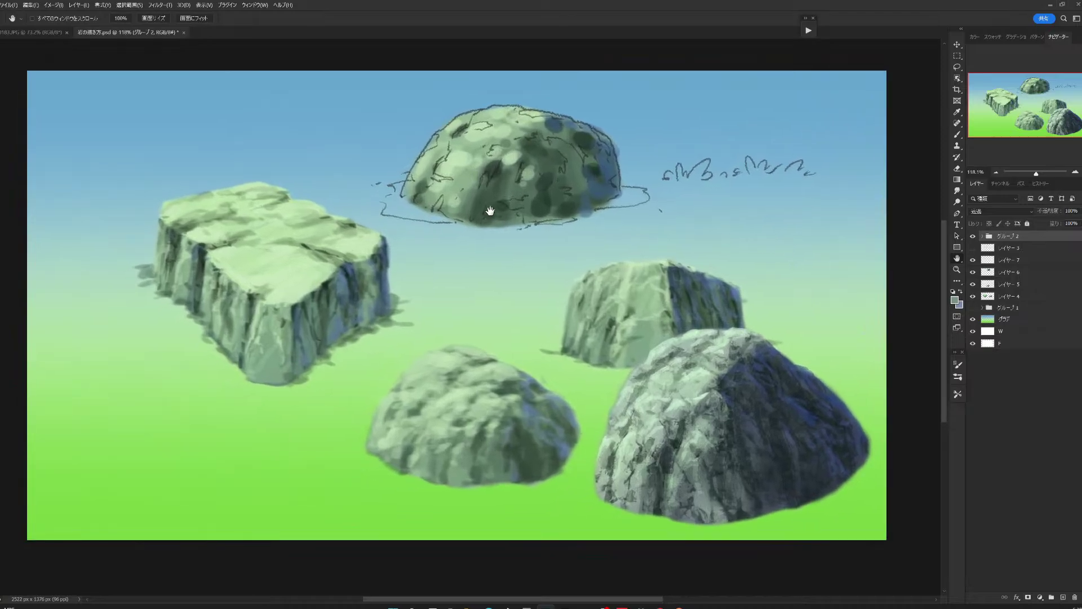
pyautogui.moveTo(490, 211); pyautogui.dragTo(498, 209)
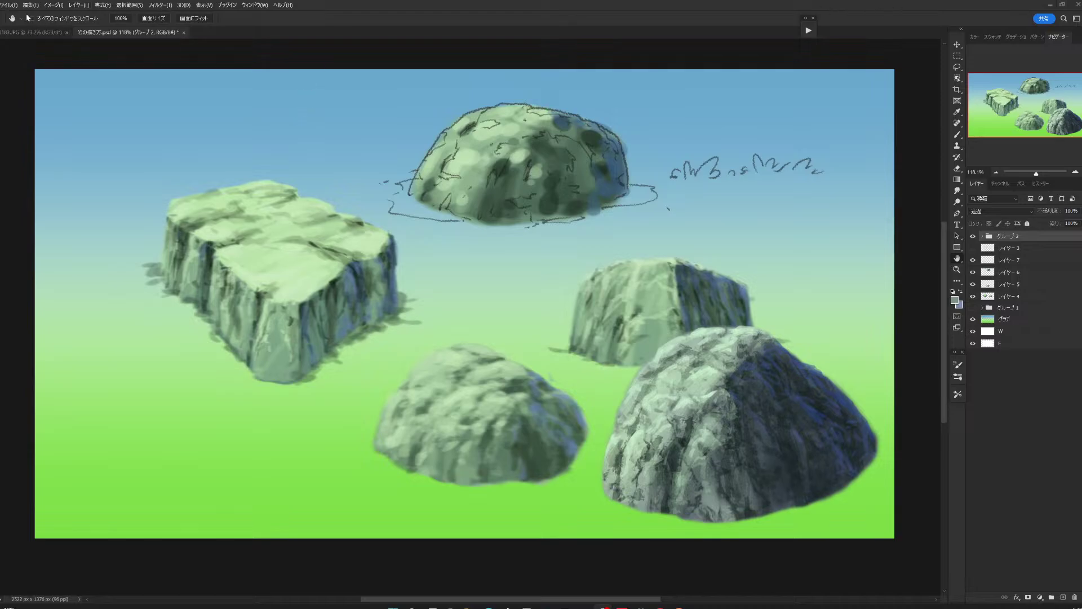
pyautogui.click(11, 5)
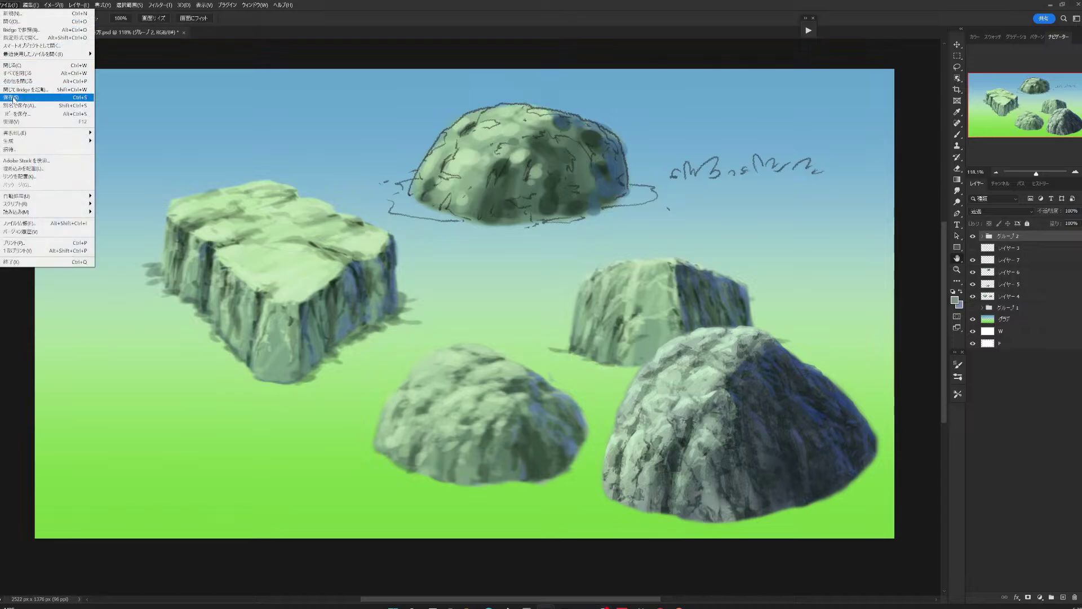
pyautogui.click(12, 97)
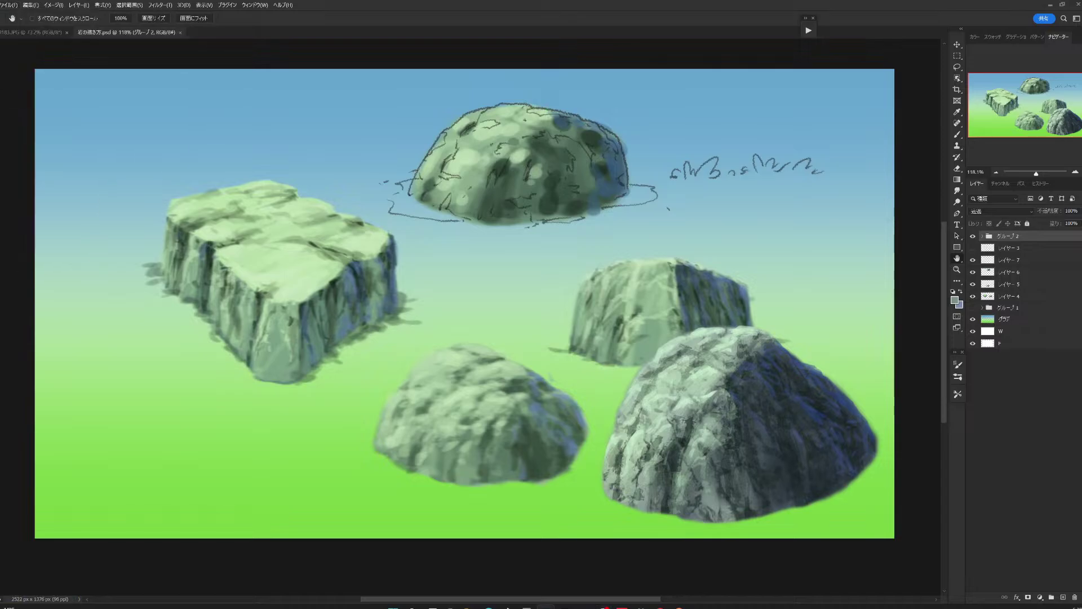